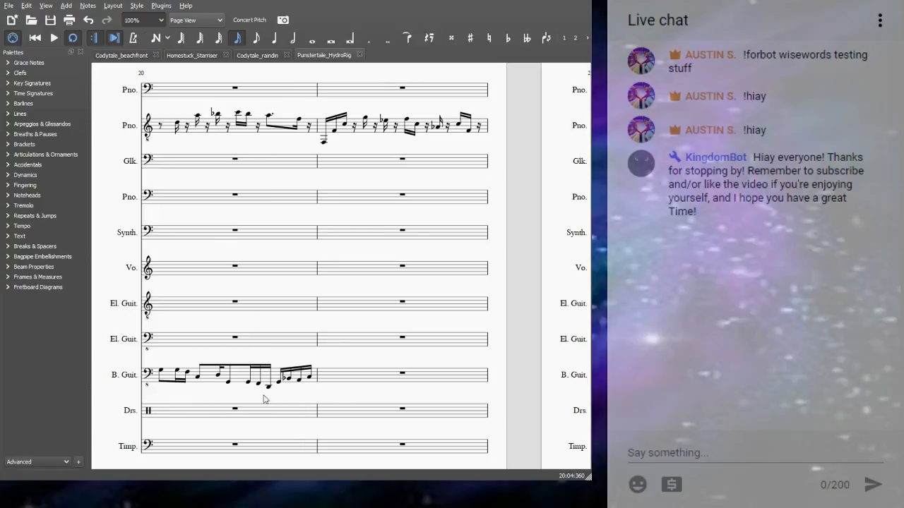
# Play back the passage at measure 20 of the open score and stop playback.
pyautogui.click(54, 37)
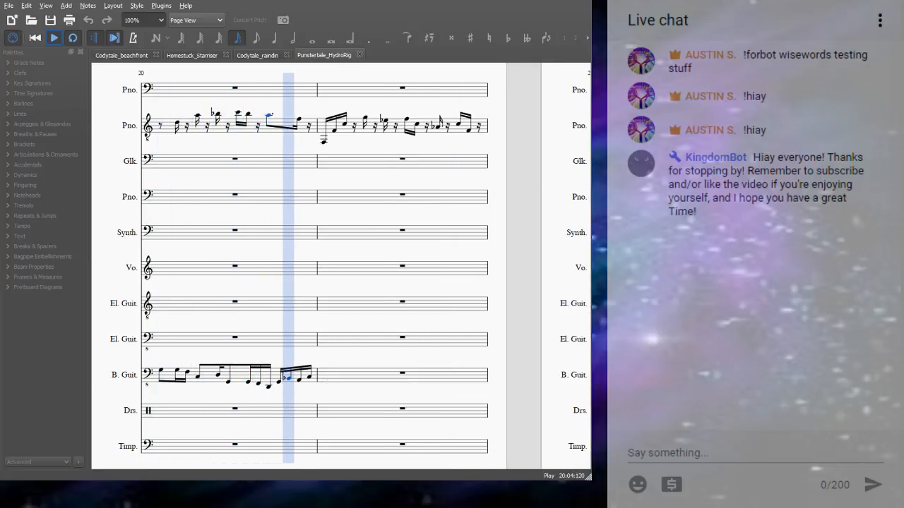
pyautogui.click(56, 38)
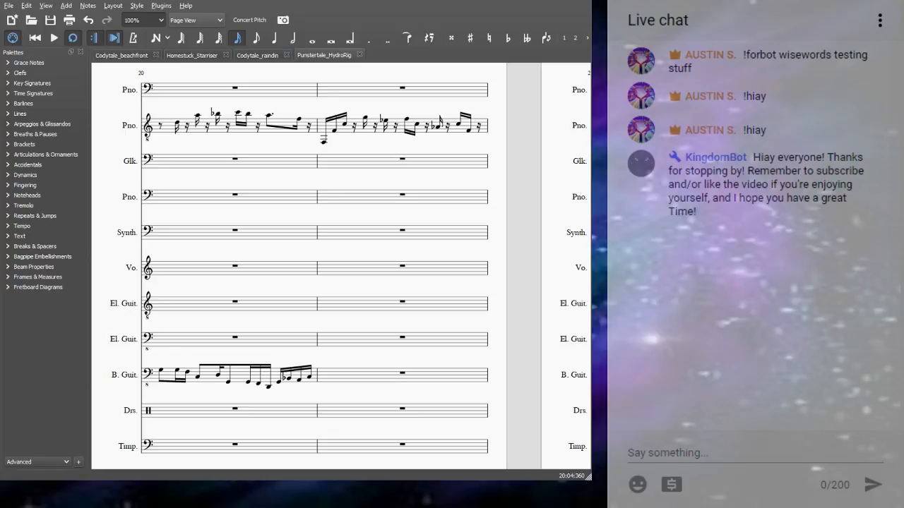
pyautogui.click(59, 37)
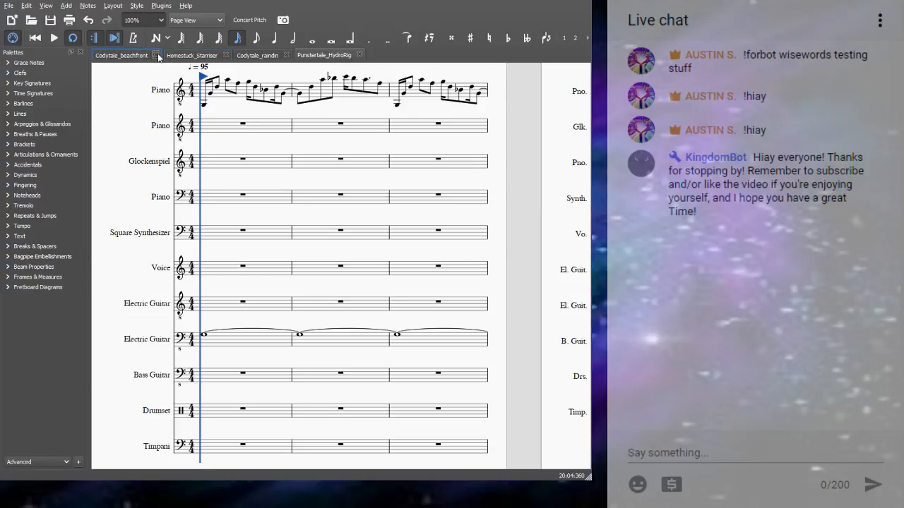
# Close the four open scores Codytale_raindin, Homestuck_Starriser, Codytale_beachfront and Punstertale_HydroRig.
pyautogui.click(287, 54)
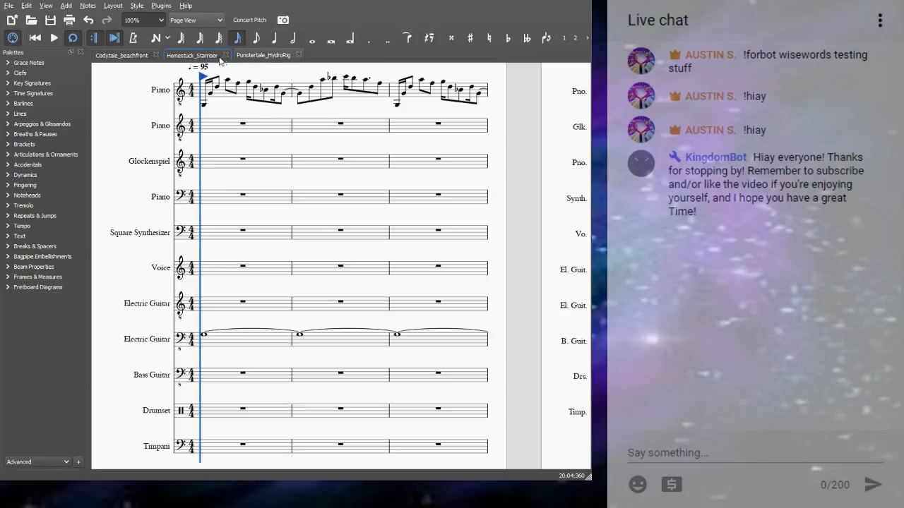
pyautogui.click(226, 54)
pyautogui.click(156, 54)
pyautogui.click(156, 55)
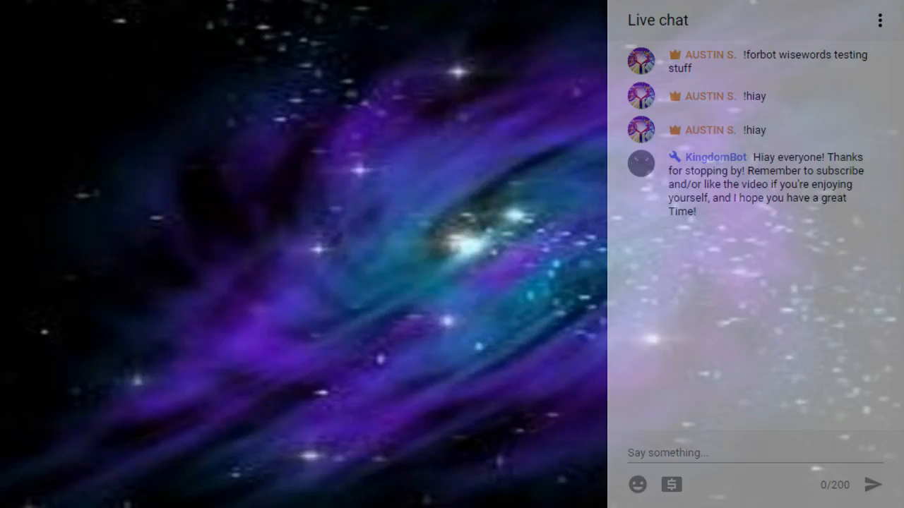
pyautogui.click(542, 423)
pyautogui.click(812, 114)
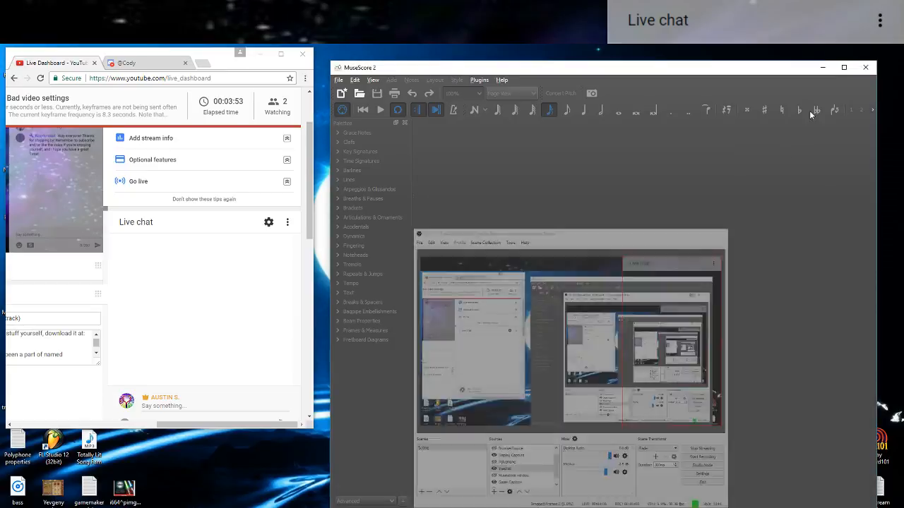
pyautogui.moveTo(393, 70); pyautogui.dragTo(396, 72)
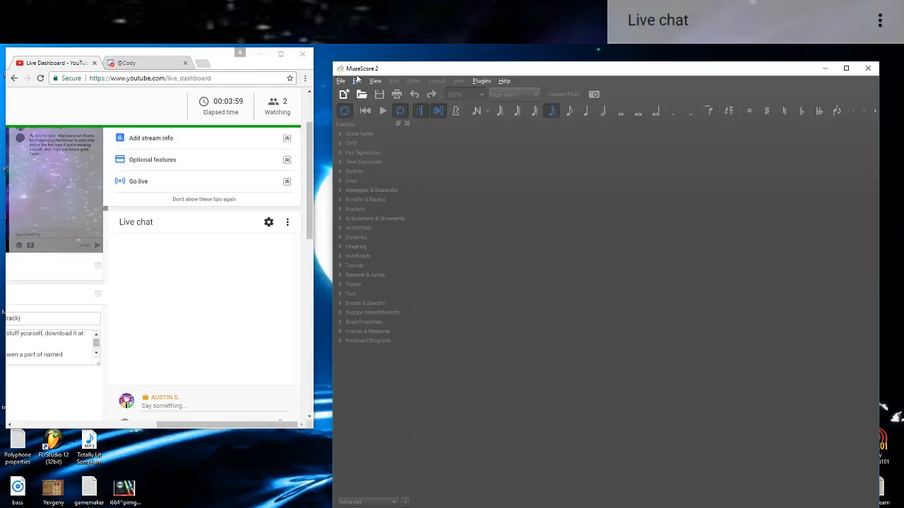
pyautogui.click(262, 56)
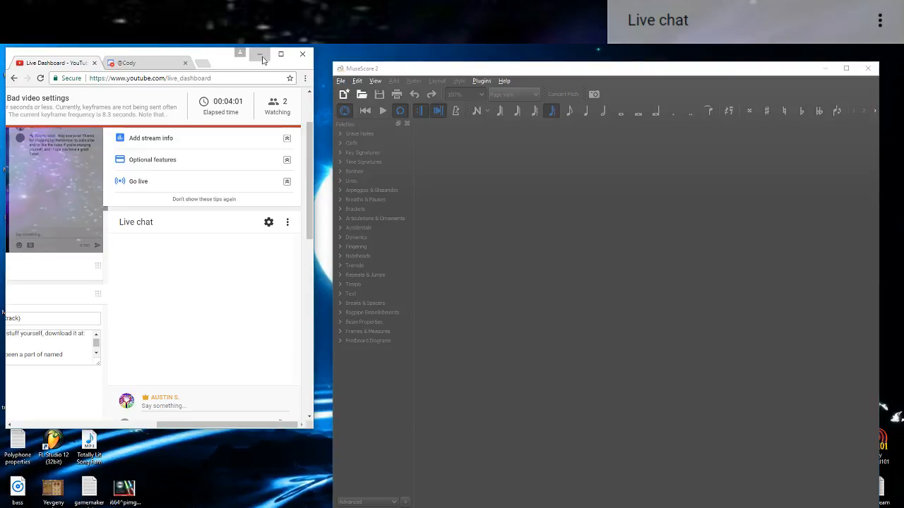
pyautogui.click(341, 82)
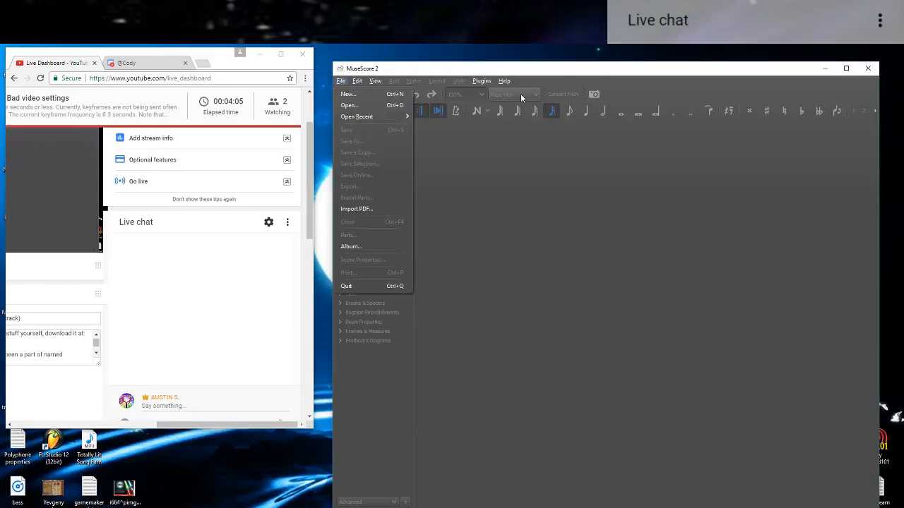
pyautogui.click(660, 185)
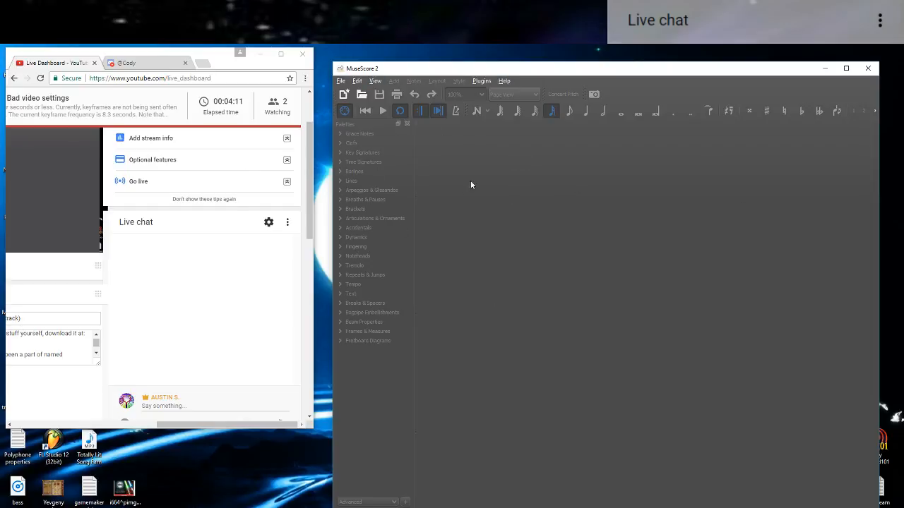
# Start a new score titled mysong_test, leaving the other score information blank, and proceed to the template choice.
pyautogui.click(341, 81)
pyautogui.click(359, 99)
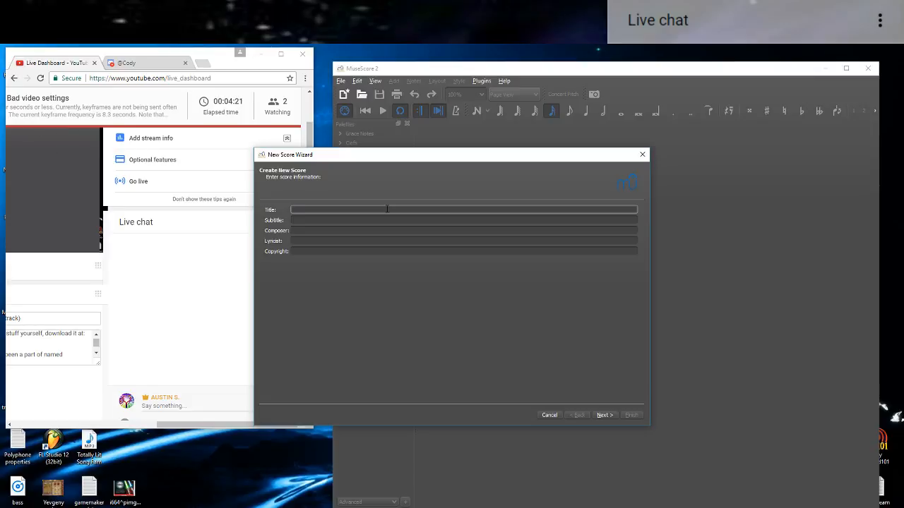
pyautogui.click(299, 220)
pyautogui.click(294, 231)
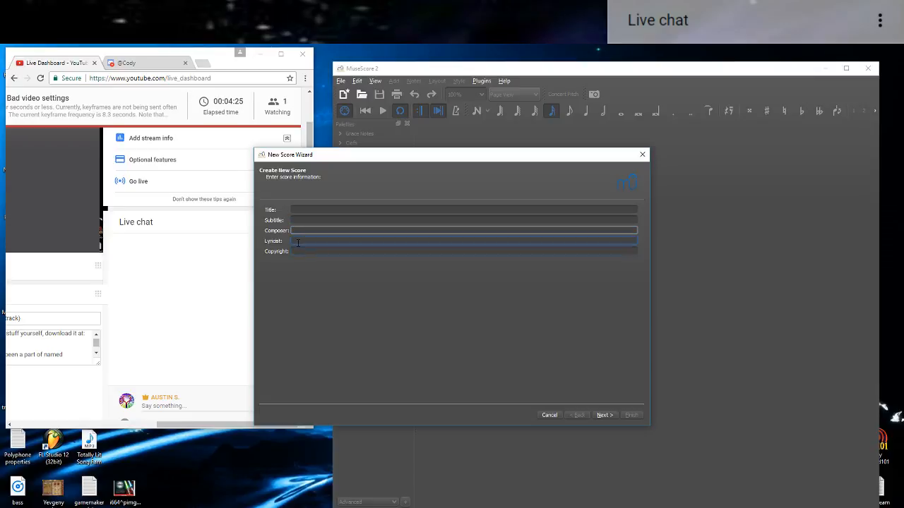
pyautogui.click(295, 241)
pyautogui.click(295, 251)
pyautogui.click(304, 209)
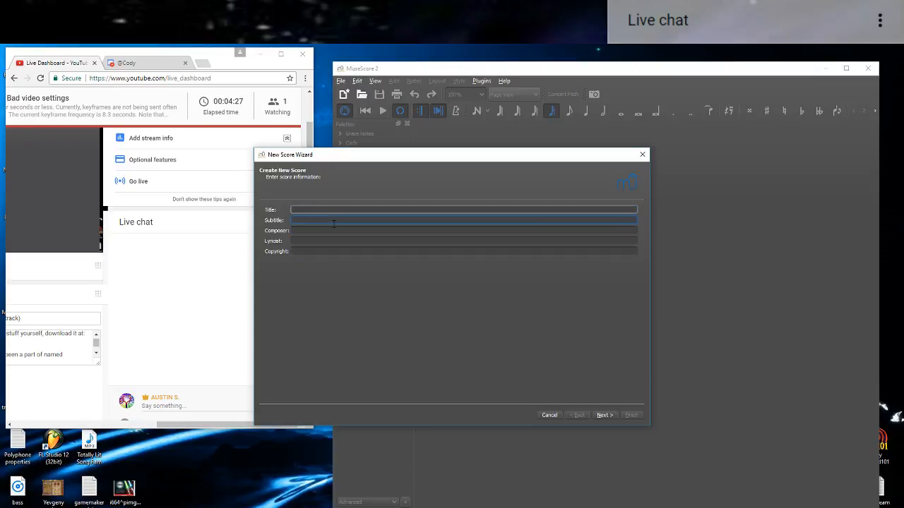
pyautogui.write('mysong_test')
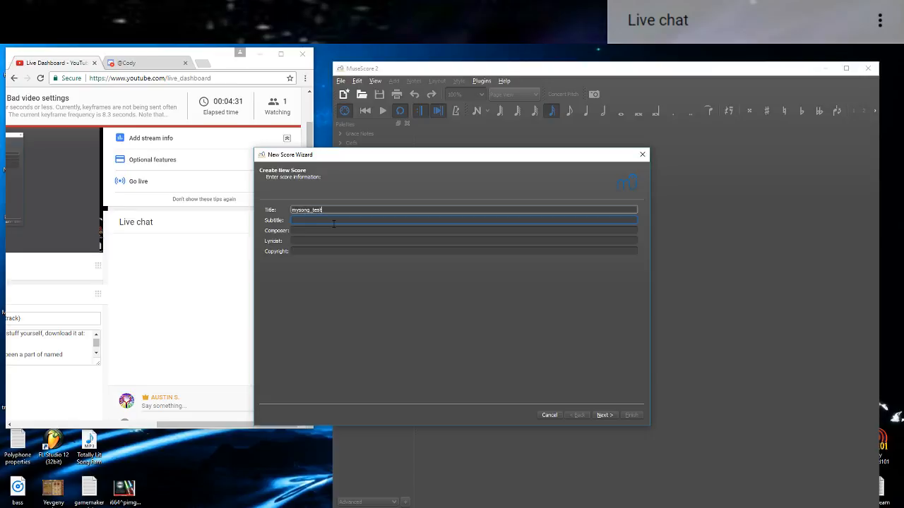
pyautogui.click(603, 415)
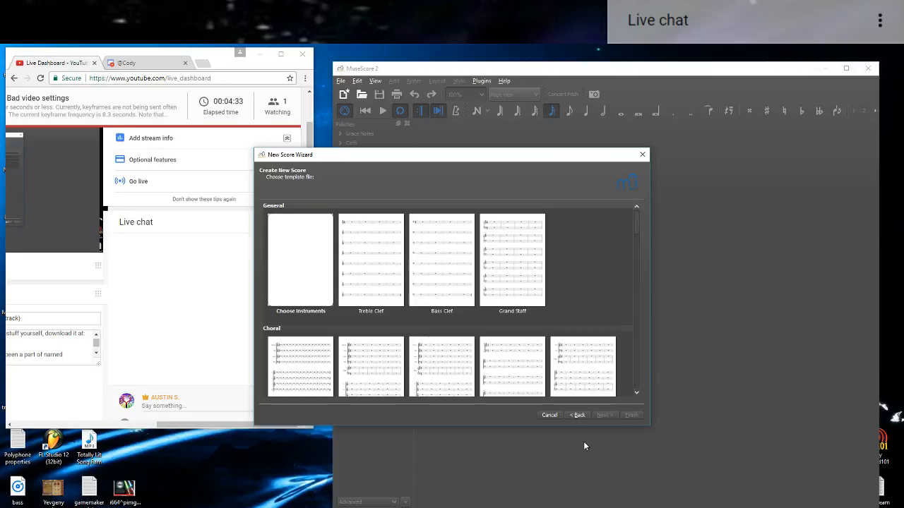
# Look through the available score templates, from the General and Choral groups to Chamber Music and Solo.
pyautogui.doubleClick(303, 293)
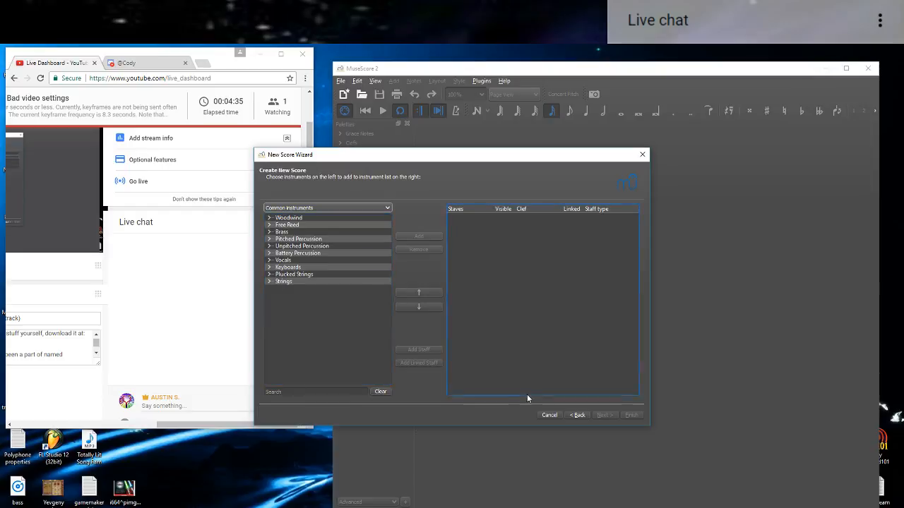
pyautogui.click(578, 415)
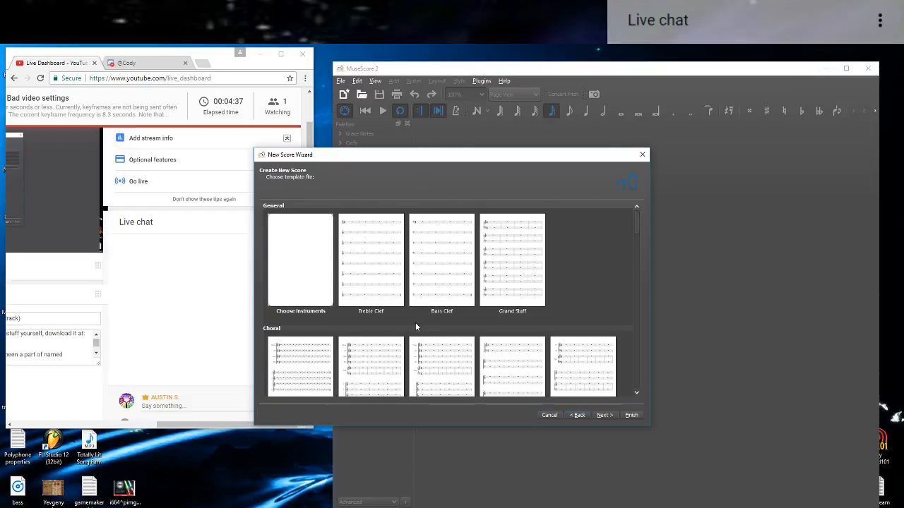
pyautogui.scroll(-1, 416, 327)
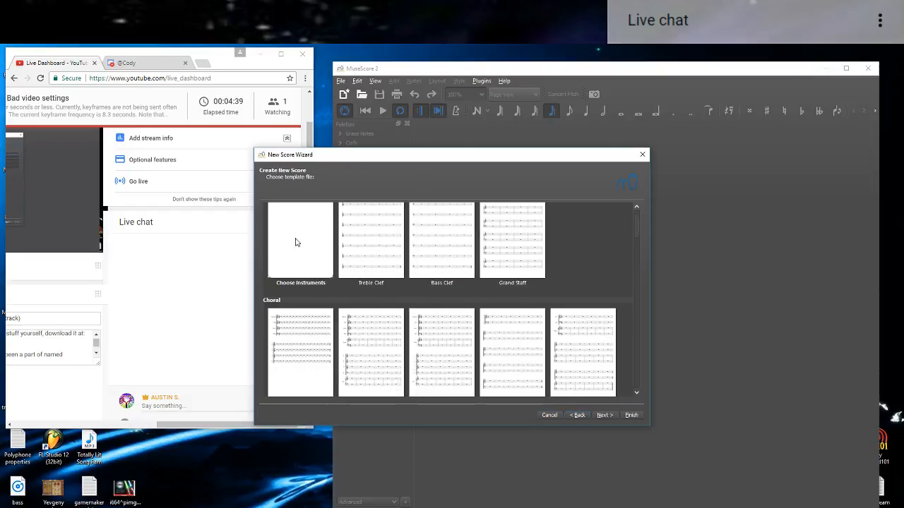
pyautogui.scroll(-3, 298, 242)
pyautogui.scroll(-7, 435, 332)
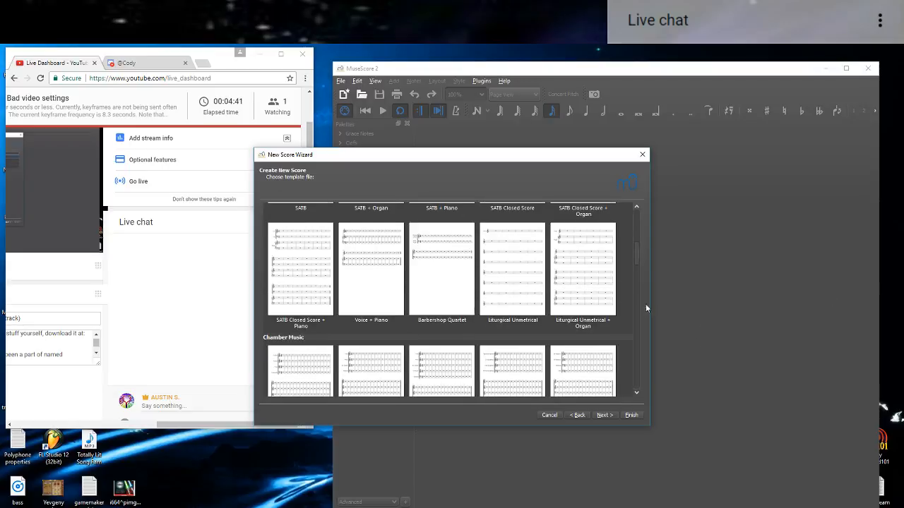
pyautogui.scroll(-5, 452, 311)
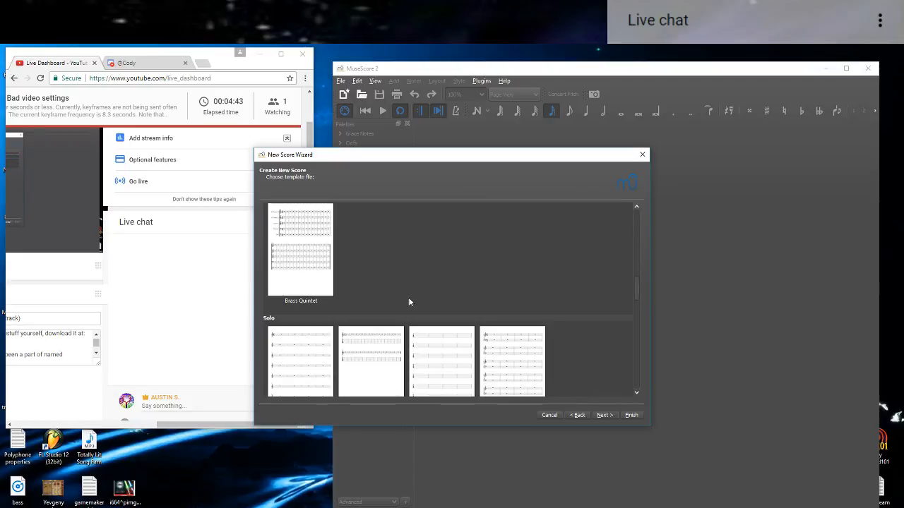
pyautogui.scroll(15, 384, 313)
pyautogui.scroll(2, 381, 311)
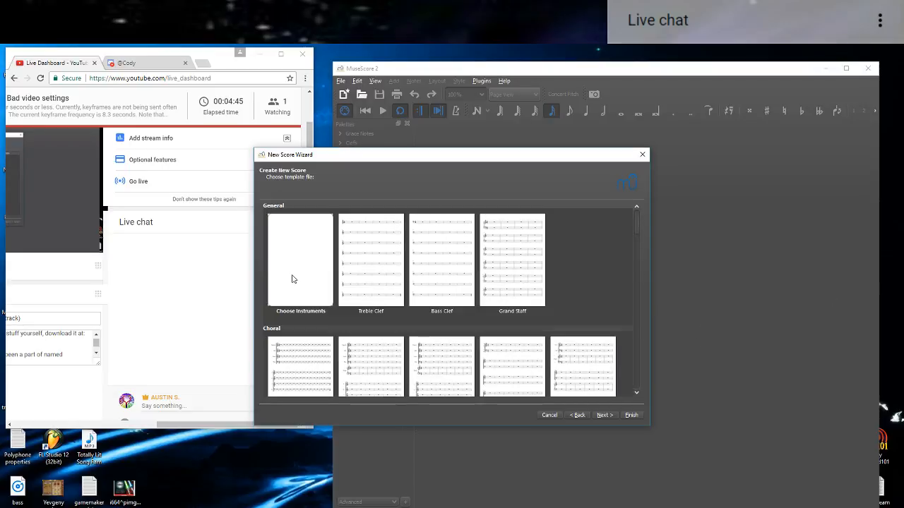
# Use the Choose Instruments template and add a Piano from the Keyboards group to the score.
pyautogui.doubleClick(292, 277)
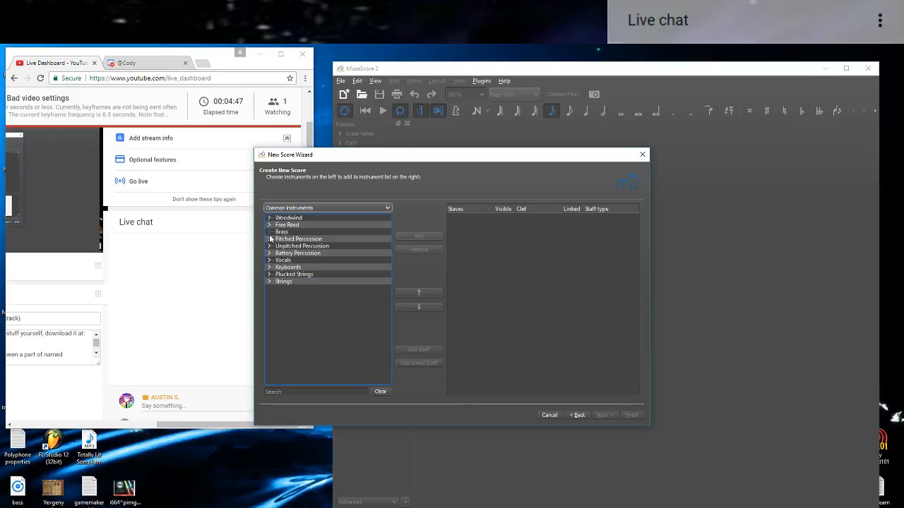
pyautogui.click(270, 247)
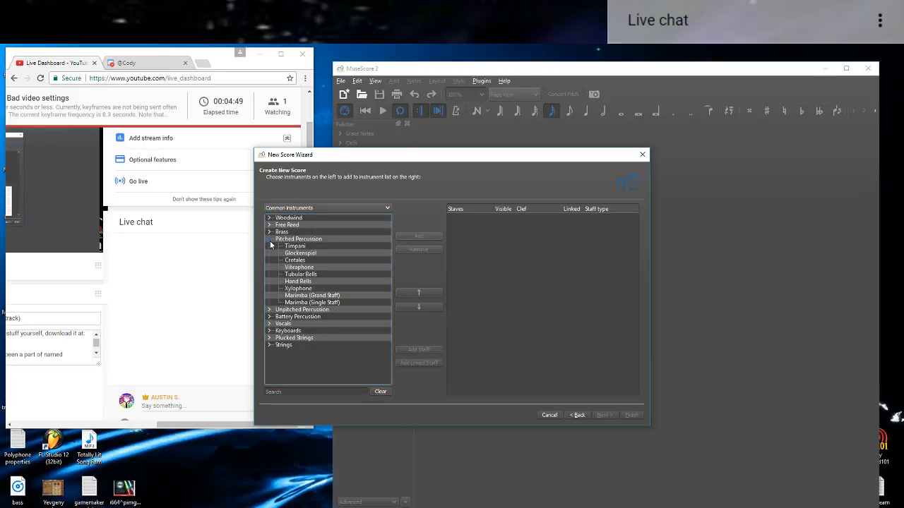
pyautogui.click(270, 246)
pyautogui.click(269, 268)
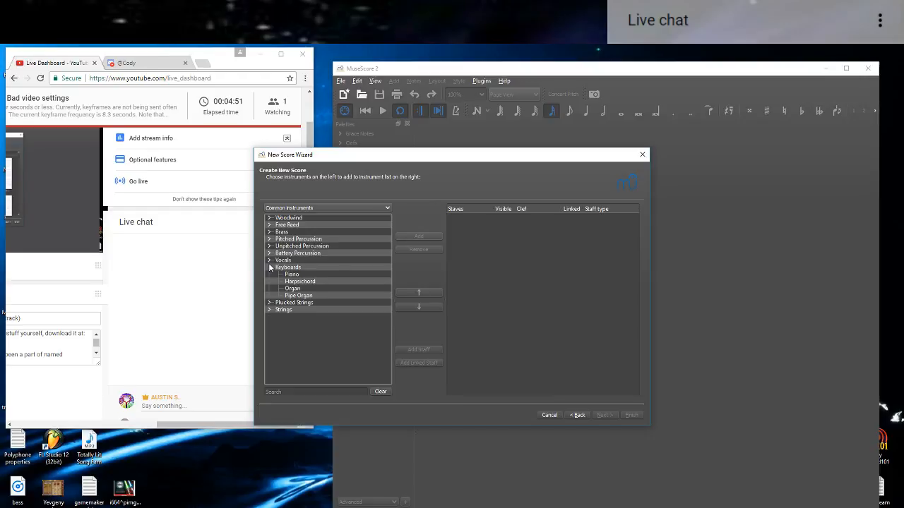
pyautogui.doubleClick(292, 274)
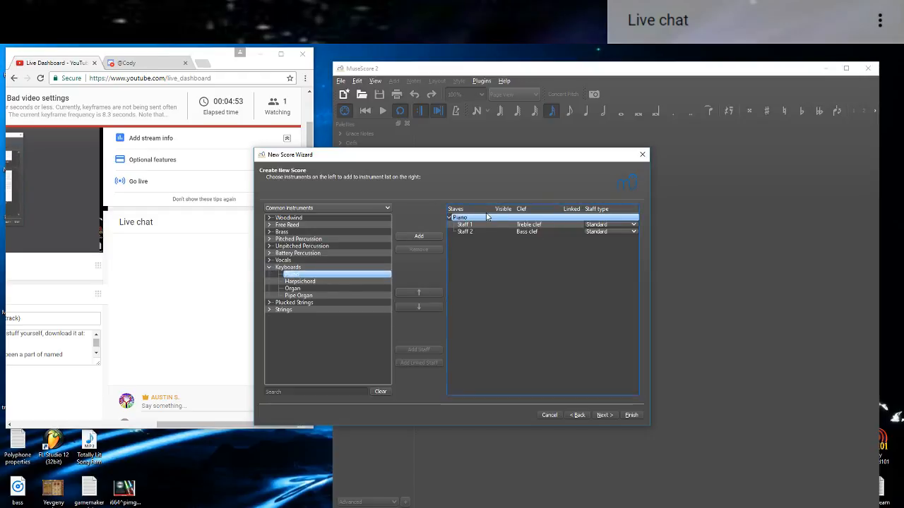
pyautogui.click(273, 269)
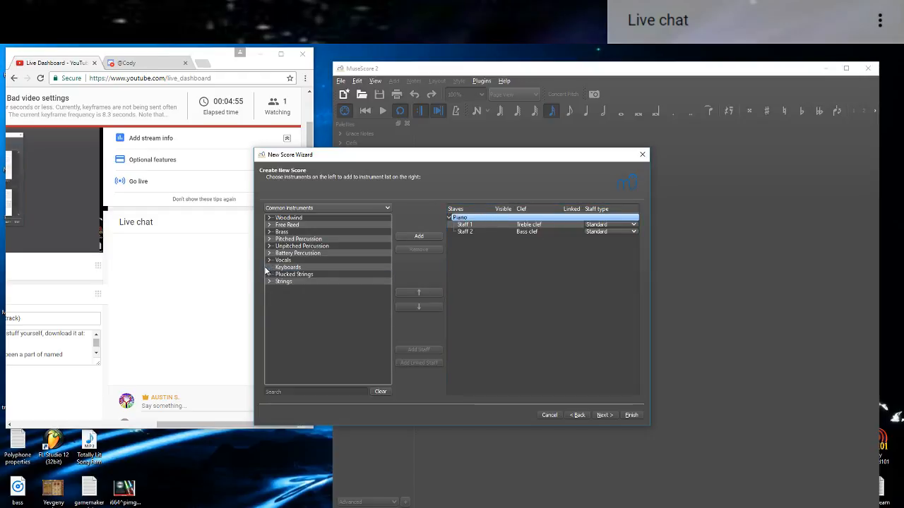
# Add an Electric Guitar and a Bass Guitar from the Plucked Strings group to the score.
pyautogui.click(269, 274)
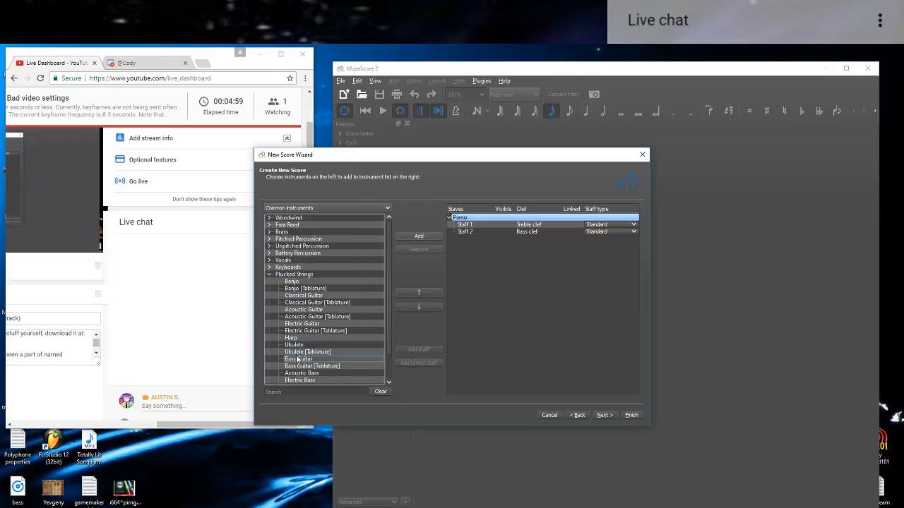
pyautogui.doubleClick(301, 323)
pyautogui.doubleClick(303, 359)
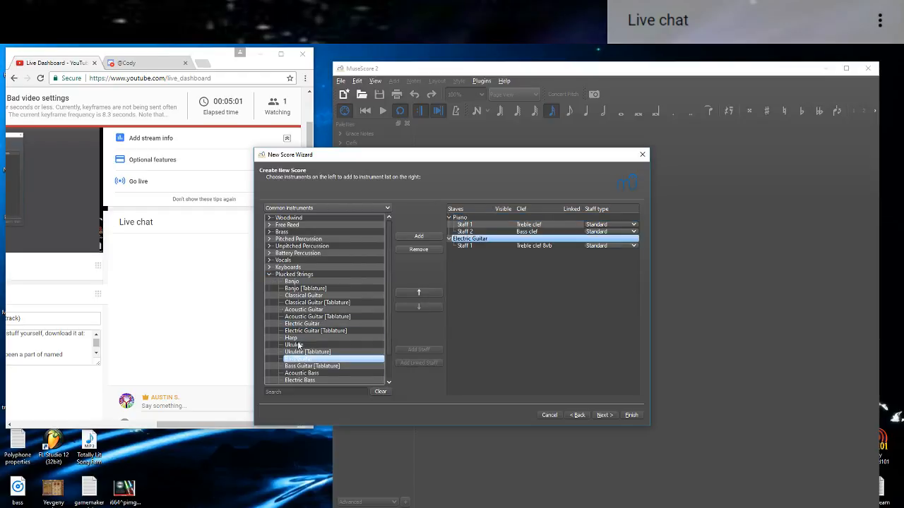
pyautogui.click(269, 274)
# Add a Drumset from the Unpitched Percussion group to the score.
pyautogui.click(269, 245)
pyautogui.click(297, 254)
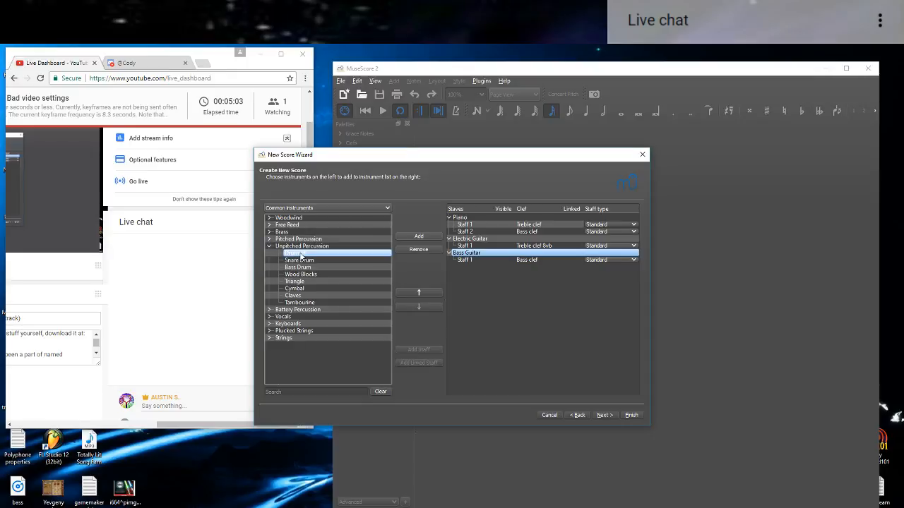
pyautogui.doubleClick(298, 256)
pyautogui.click(269, 246)
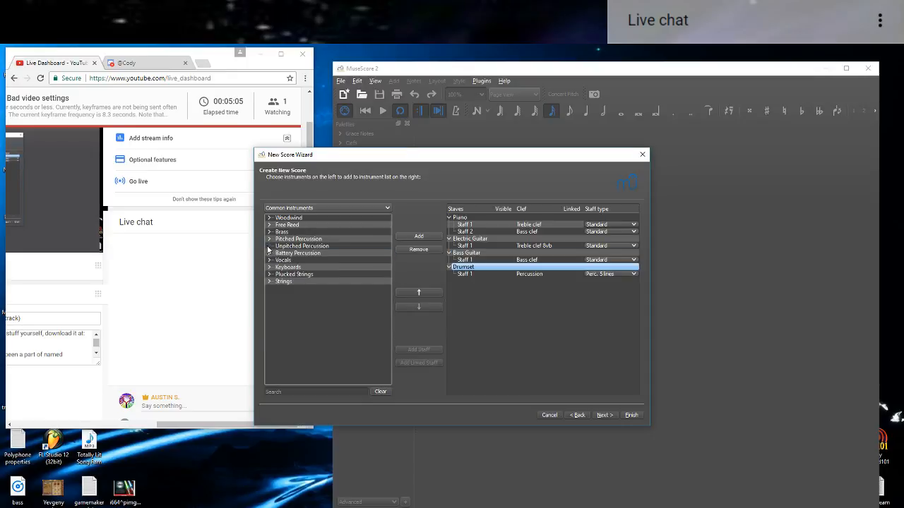
# Switch the instrument list to All instruments and look through the synthesizers under Electronic Instruments.
pyautogui.click(311, 208)
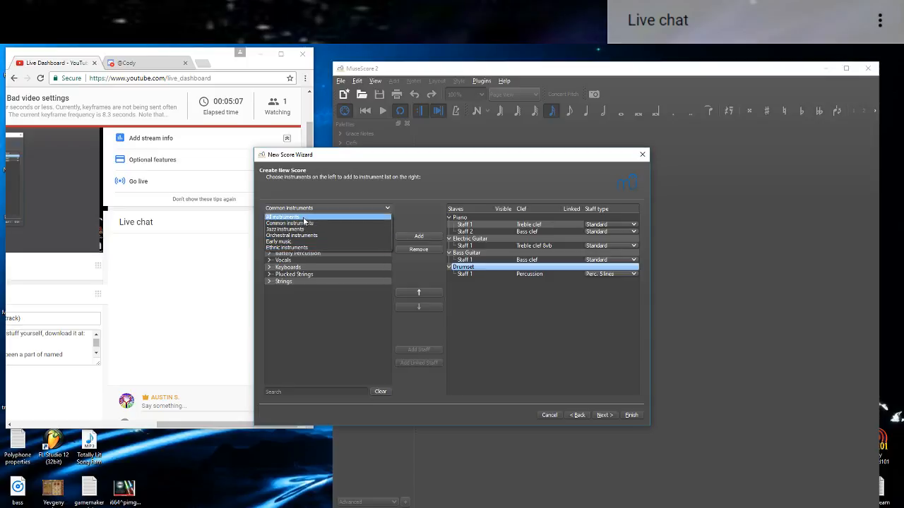
pyautogui.click(294, 218)
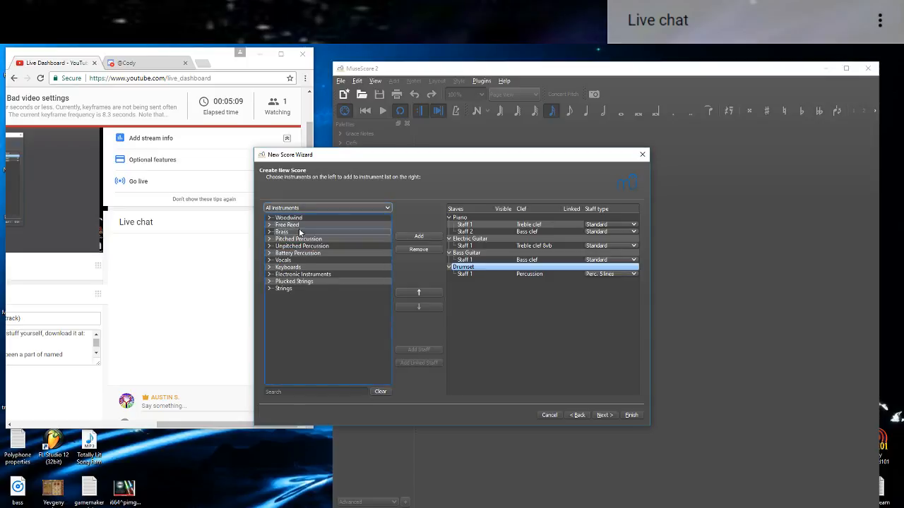
pyautogui.click(269, 274)
pyautogui.scroll(-6, 339, 233)
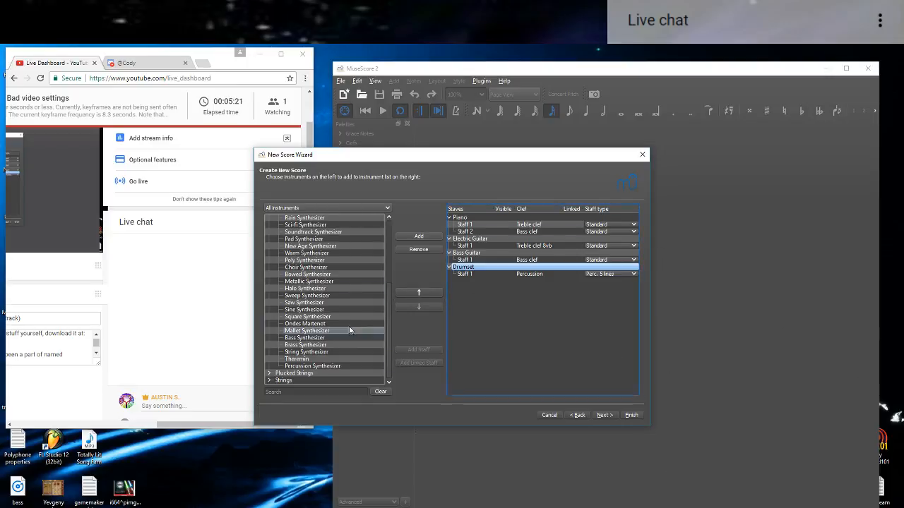
# Accept the chosen instruments and the default key signature without a tempo, proceeding to the time signature settings.
pyautogui.click(604, 415)
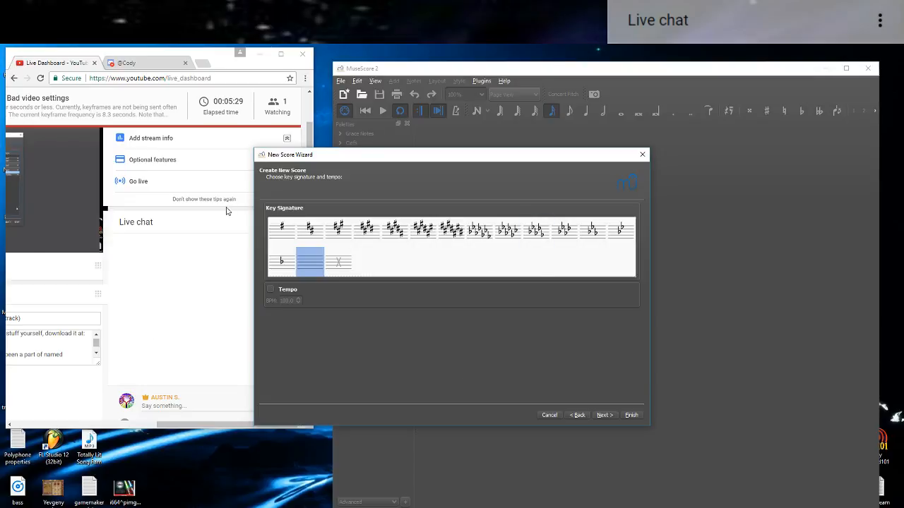
pyautogui.click(601, 416)
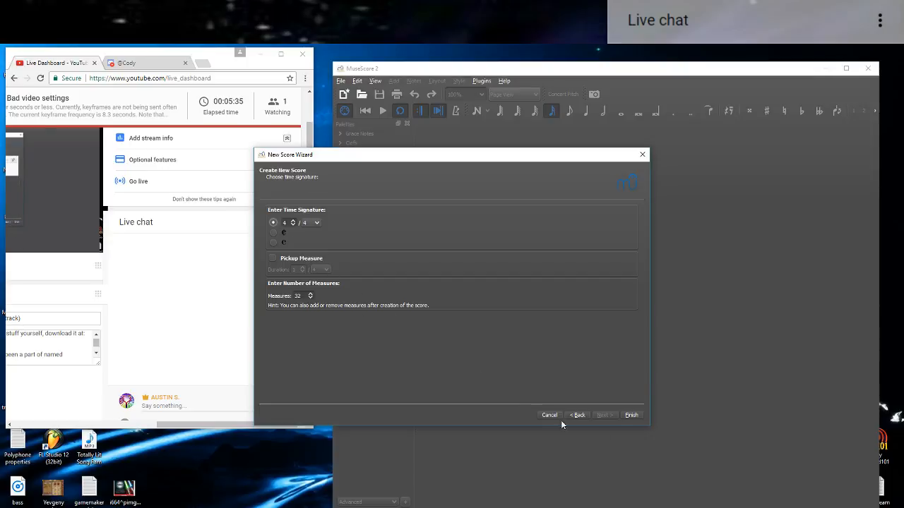
# Finish creating the score in 4/4 with 32 measures and turn off loop playback.
pyautogui.click(631, 416)
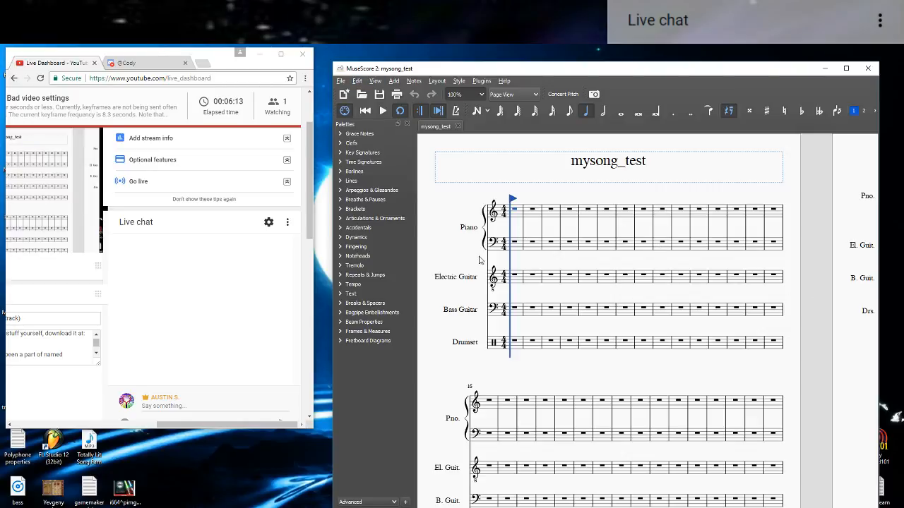
pyautogui.click(400, 111)
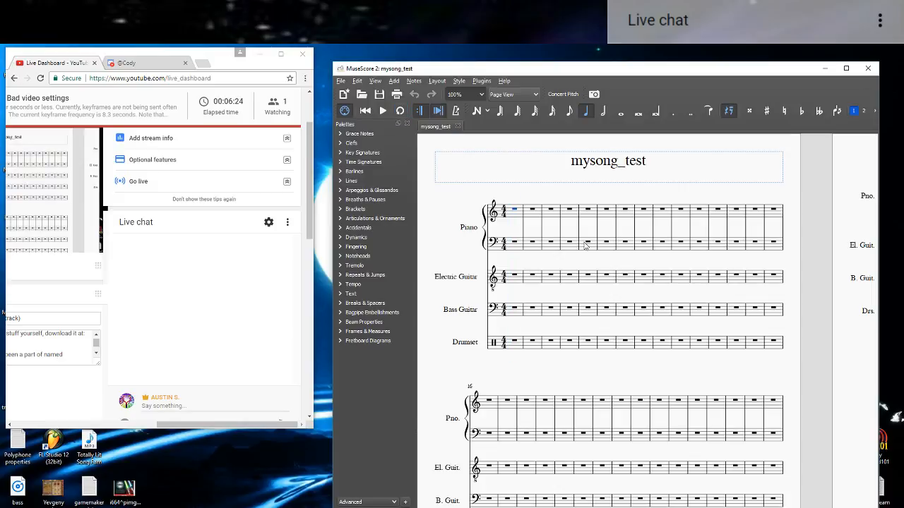
# Start note input with eighth notes and place the first note in the piano treble staff's first measure.
pyautogui.press('n')
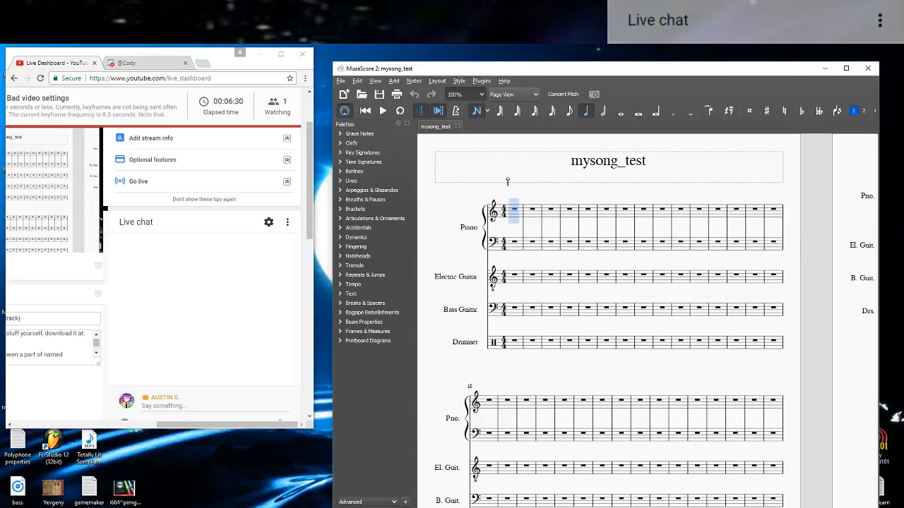
pyautogui.press('4')
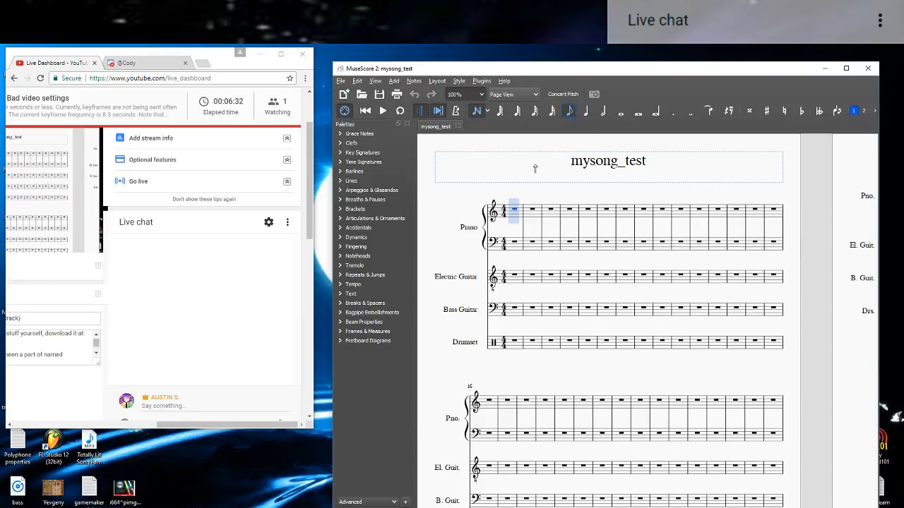
pyautogui.click(514, 211)
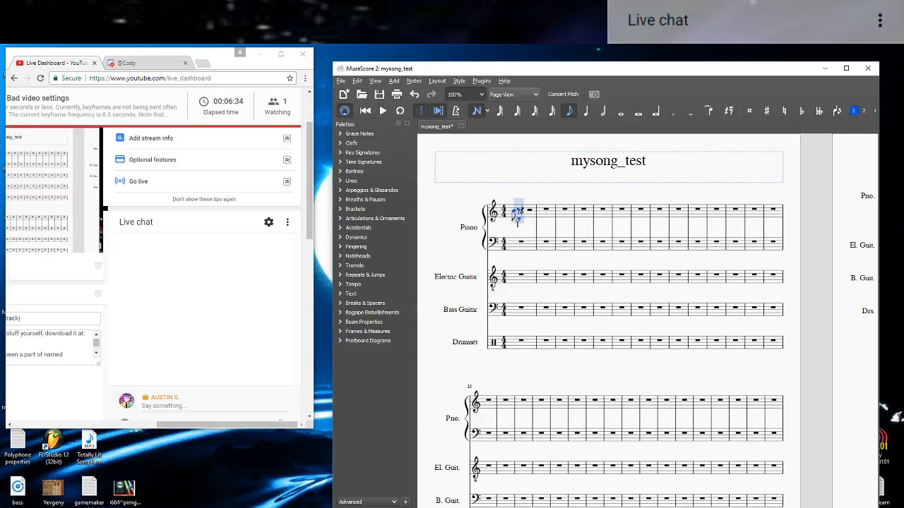
# Load the default settings in the Synthesizer and close it.
pyautogui.press('F10')
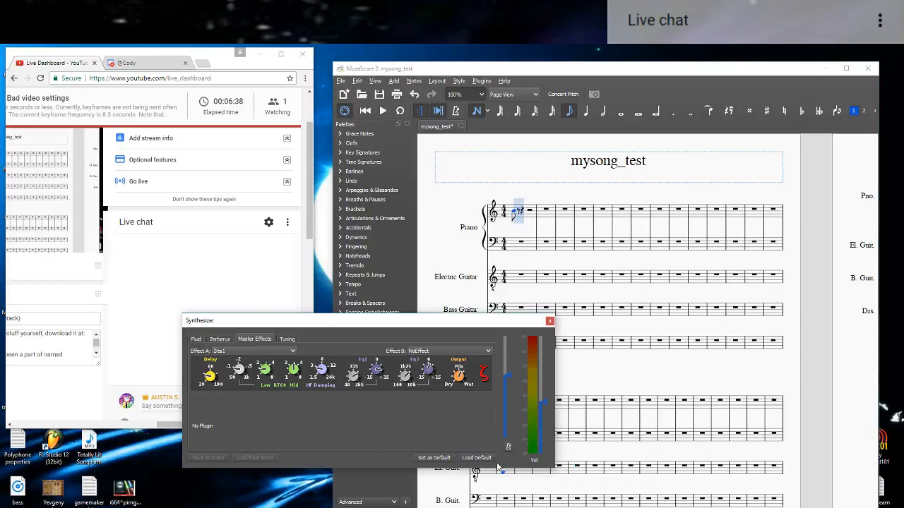
pyautogui.click(474, 459)
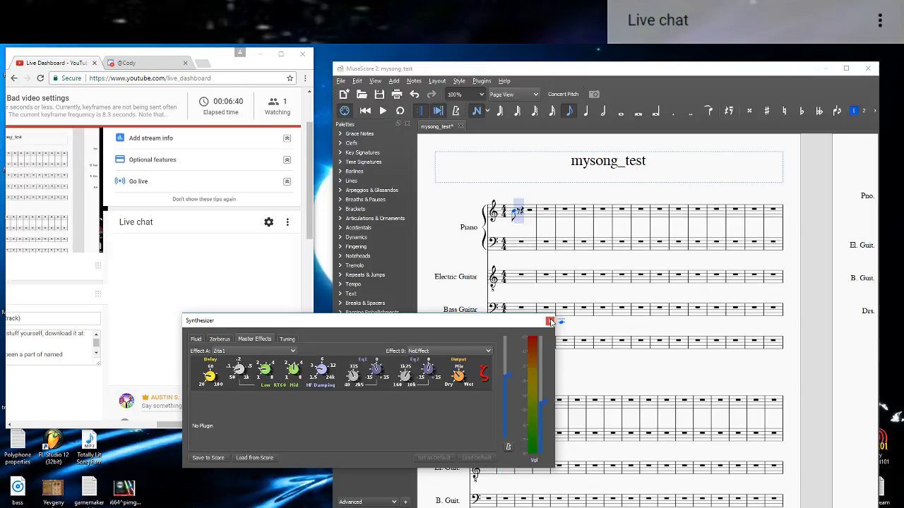
pyautogui.click(549, 322)
# Add six more eighth notes at varied pitches to the first piano treble measure and play back the melody.
pyautogui.click(517, 218)
pyautogui.click(524, 214)
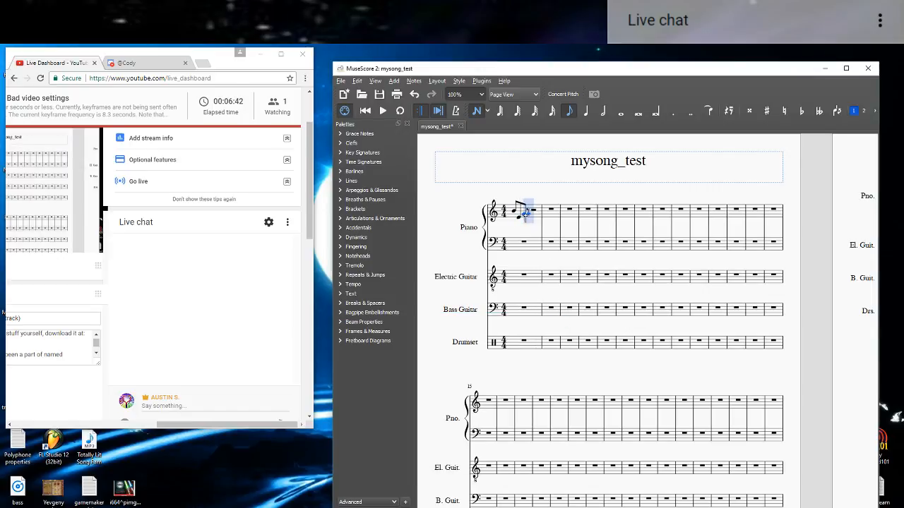
pyautogui.click(528, 212)
pyautogui.click(535, 219)
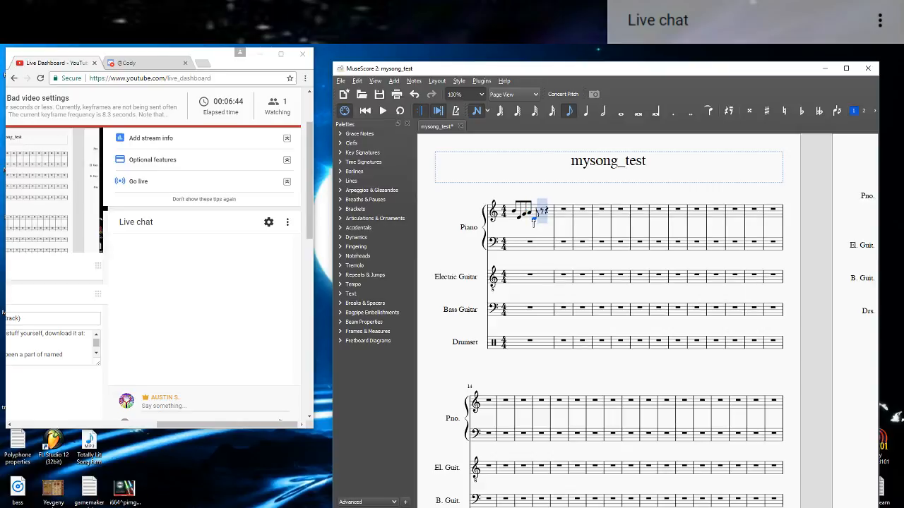
pyautogui.click(541, 214)
pyautogui.click(543, 218)
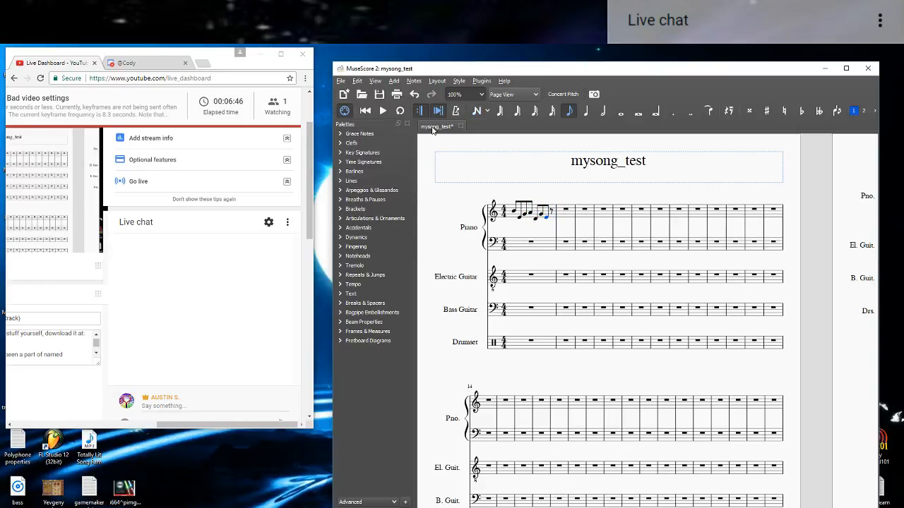
pyautogui.click(384, 112)
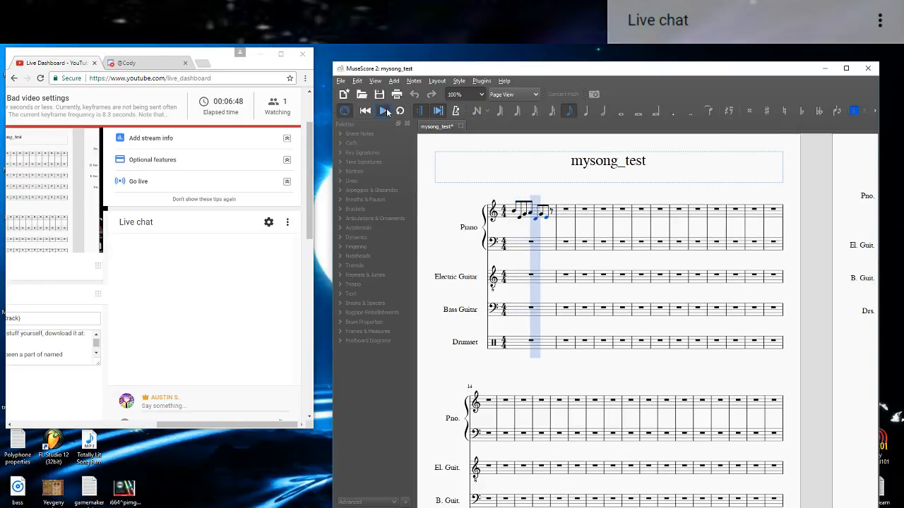
pyautogui.click(383, 112)
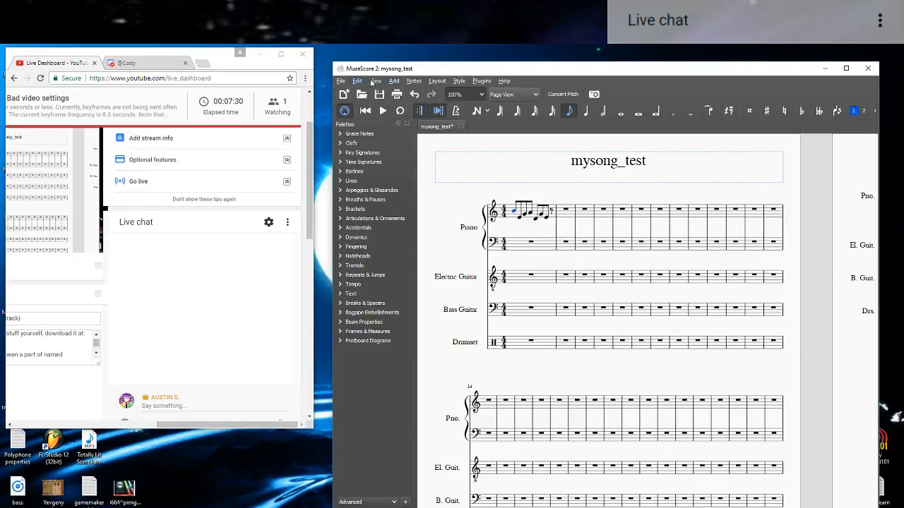
# Add a tempo marking of quarter note = 100 at the first note and play back the melody.
pyautogui.click(394, 81)
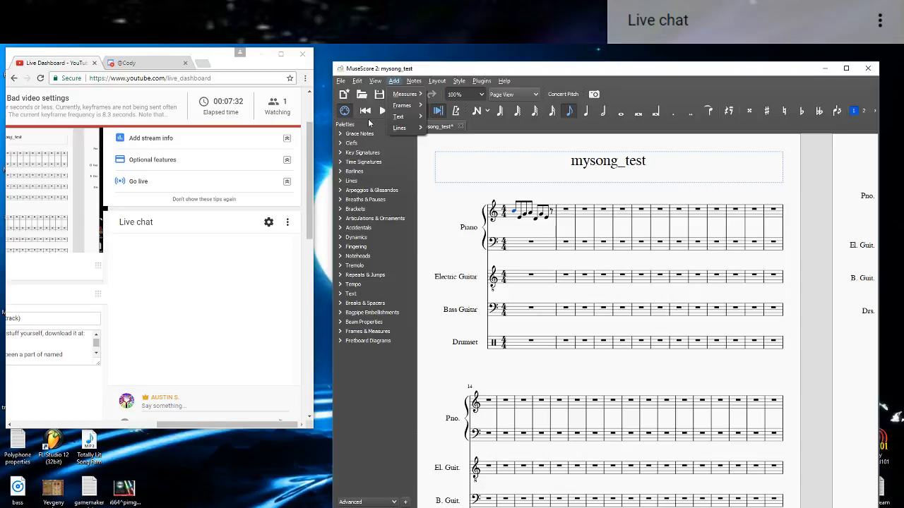
pyautogui.moveTo(399, 116)
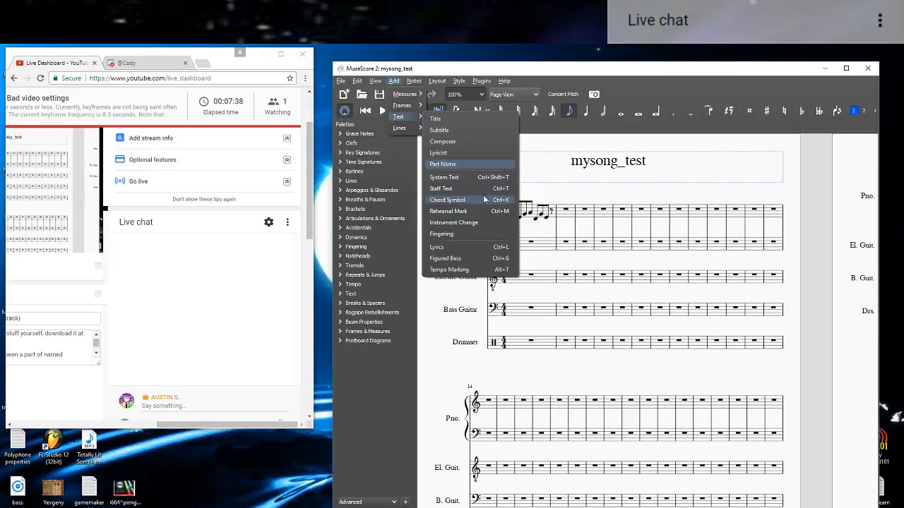
pyautogui.click(458, 270)
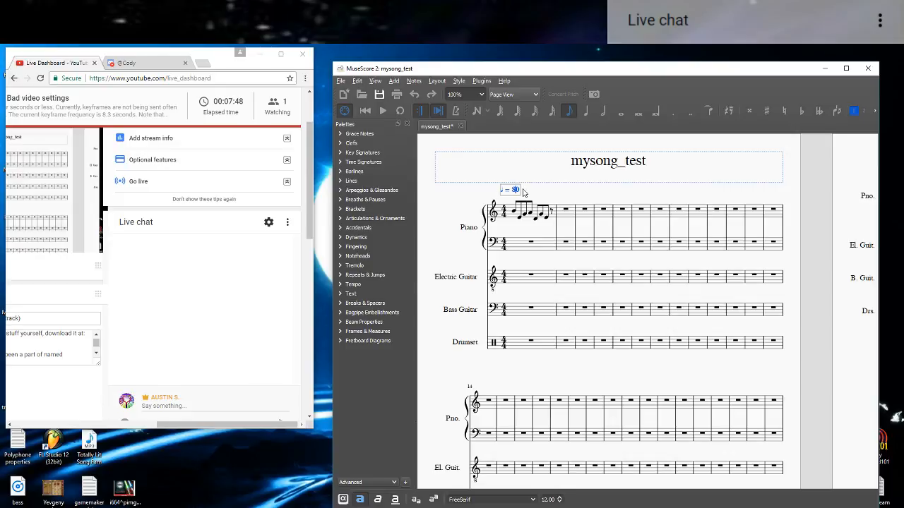
pyautogui.press('BackSpace')
pyautogui.write('100')
pyautogui.press('Escape')
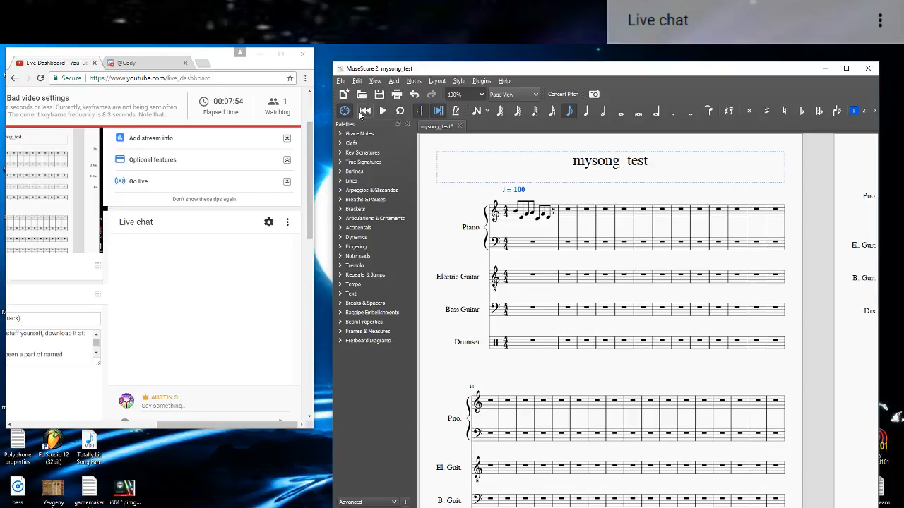
pyautogui.click(383, 111)
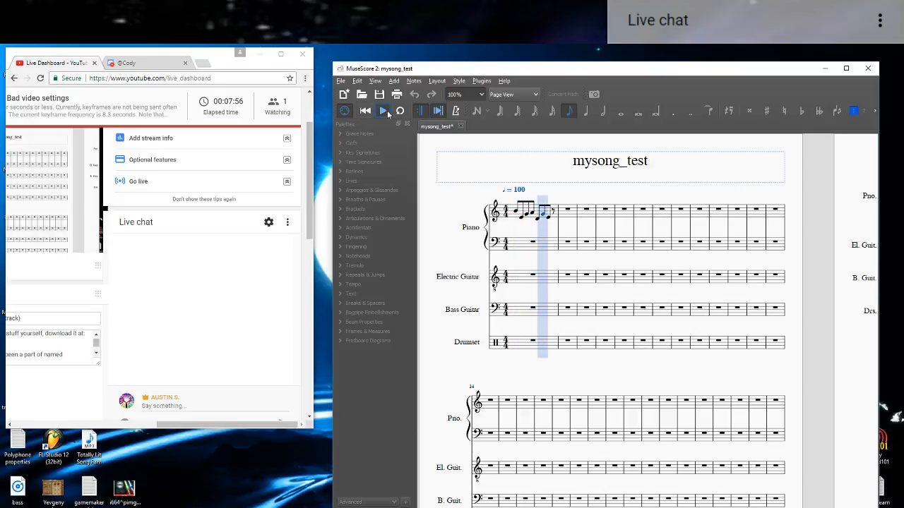
pyautogui.click(387, 113)
# Set the tempo marking to 70 and listen to the melody at that speed.
pyautogui.doubleClick(521, 191)
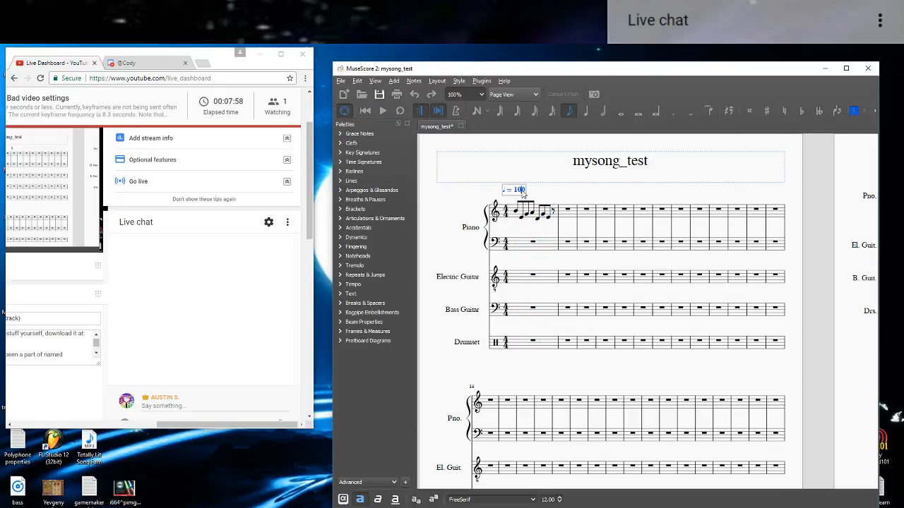
pyautogui.press('BackSpace')
pyautogui.press('BackSpace')
pyautogui.write('7')
pyautogui.press('Escape')
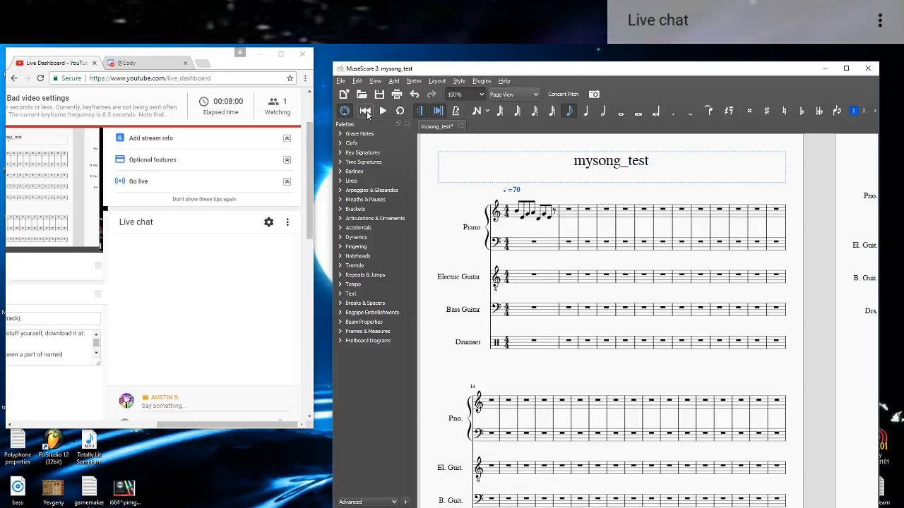
pyautogui.click(384, 111)
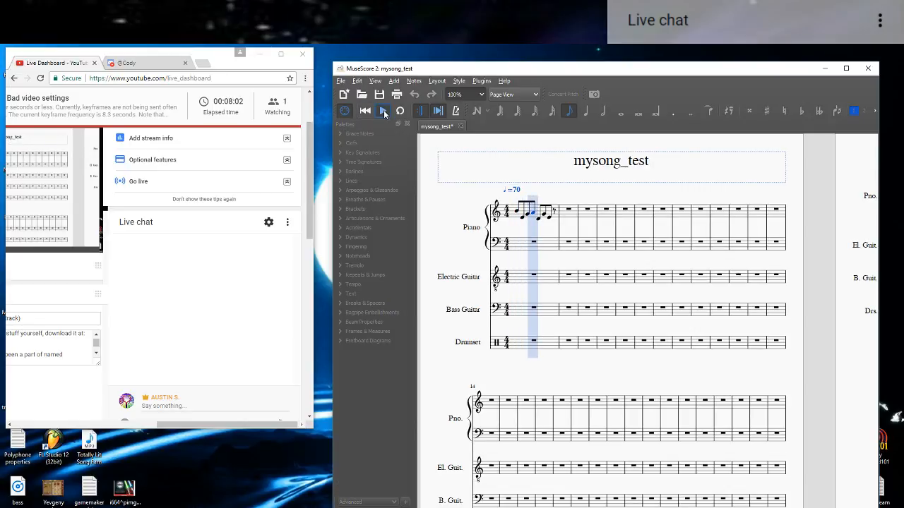
pyautogui.click(384, 111)
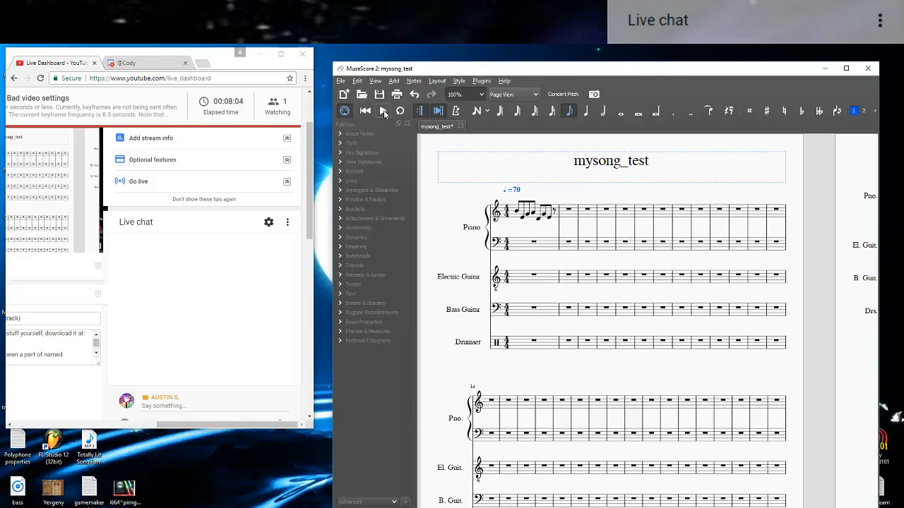
# Set the tempo marking to 170 and play back the melody.
pyautogui.doubleClick(516, 191)
pyautogui.write('15')
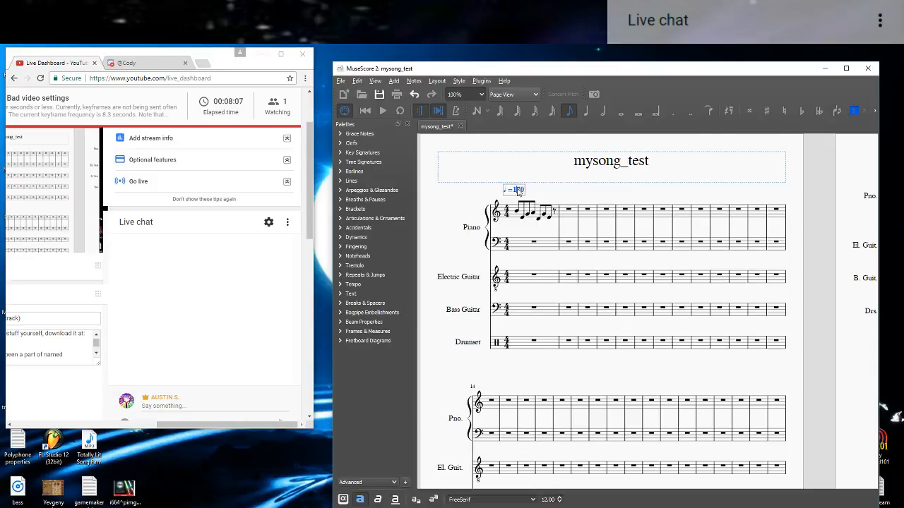
pyautogui.press('Escape')
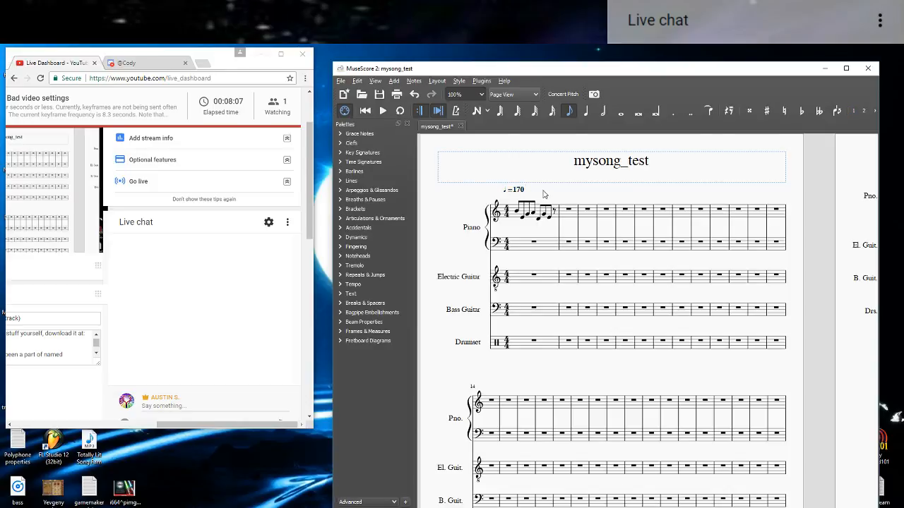
pyautogui.click(383, 112)
pyautogui.click(384, 111)
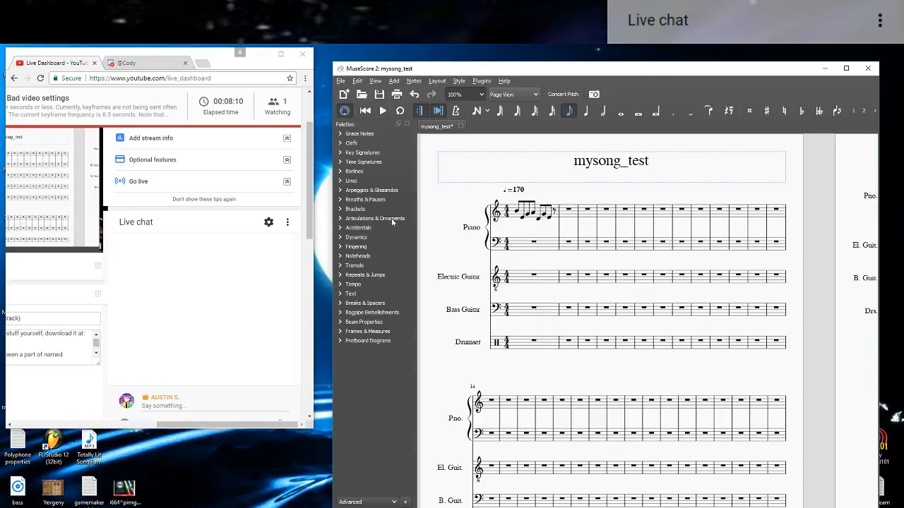
# Open the Mixer and move it upward until all four instrument channels are fully in view.
pyautogui.click(527, 254)
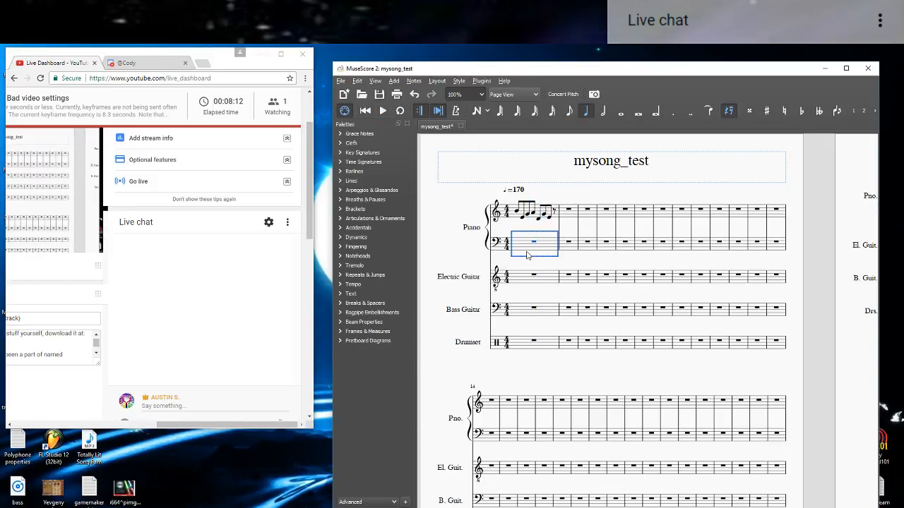
pyautogui.click(517, 269)
pyautogui.click(376, 82)
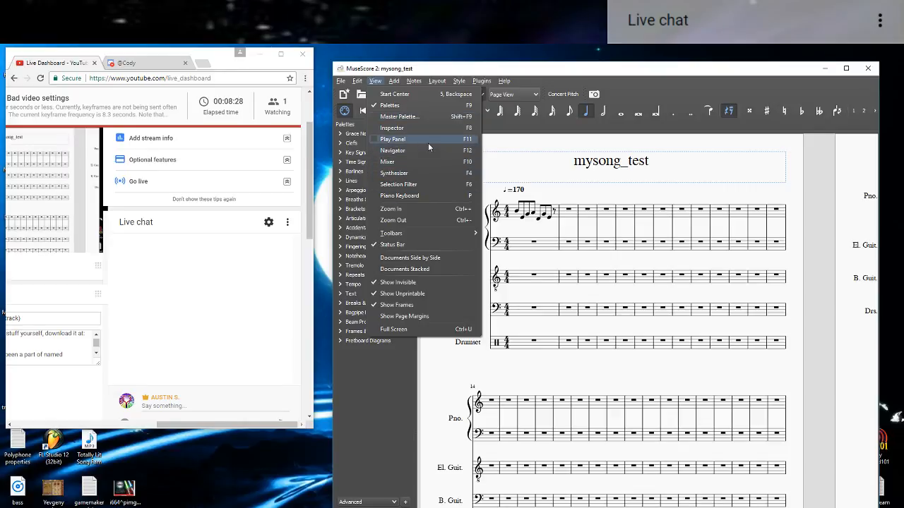
pyautogui.click(422, 162)
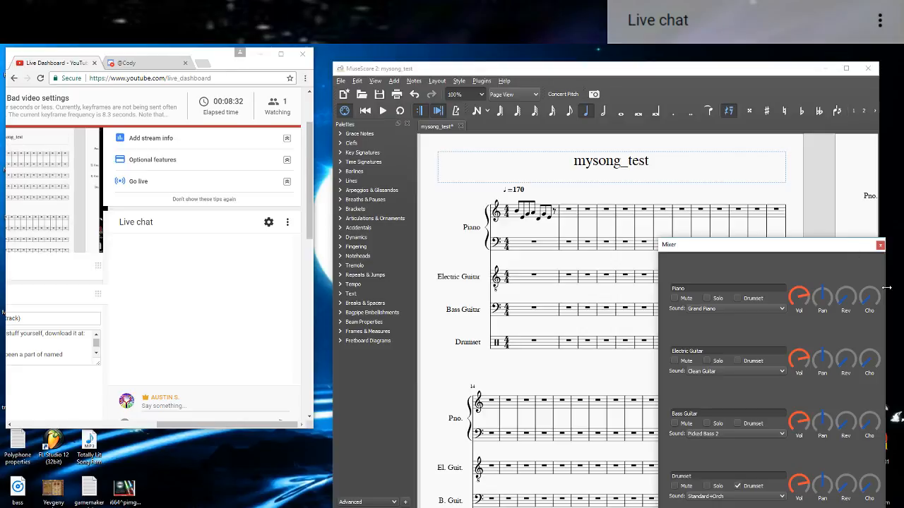
pyautogui.moveTo(730, 249); pyautogui.dragTo(727, 169)
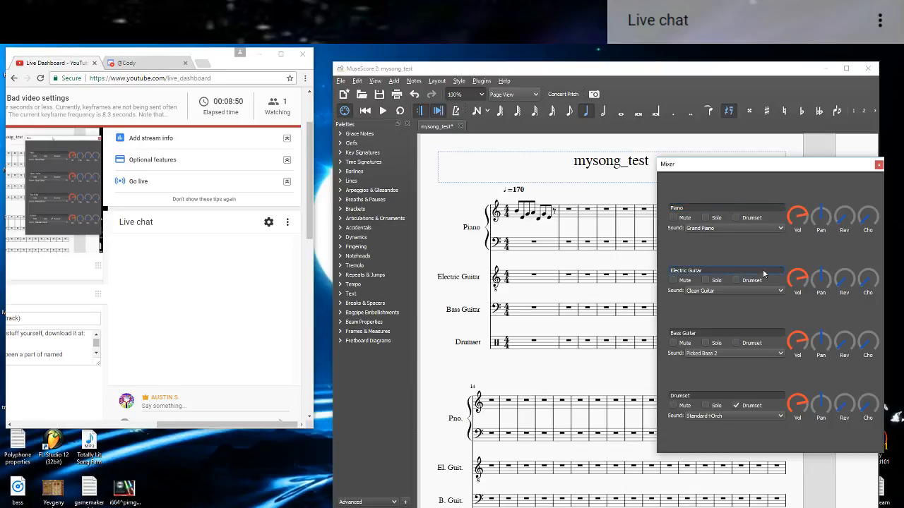
# Try the Drumset option on the Piano channel, undo it, and try out the channel's volume control.
pyautogui.click(736, 218)
pyautogui.hotkey('ctrl', 'z')
pyautogui.moveTo(801, 216)
pyautogui.mouseDown()
pyautogui.moveTo(797, 236)
pyautogui.moveTo(794, 220)
pyautogui.mouseUp()
# Pan the Piano channel left and right while playing the melody, and reset the pan to centre.
pyautogui.moveTo(821, 198); pyautogui.dragTo(820, 221)
pyautogui.click(382, 111)
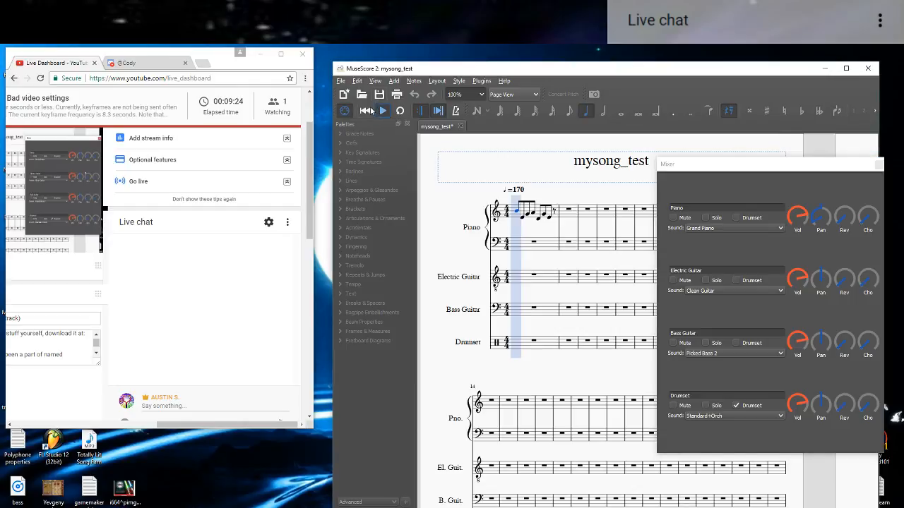
pyautogui.moveTo(812, 222); pyautogui.dragTo(807, 183)
pyautogui.click(383, 112)
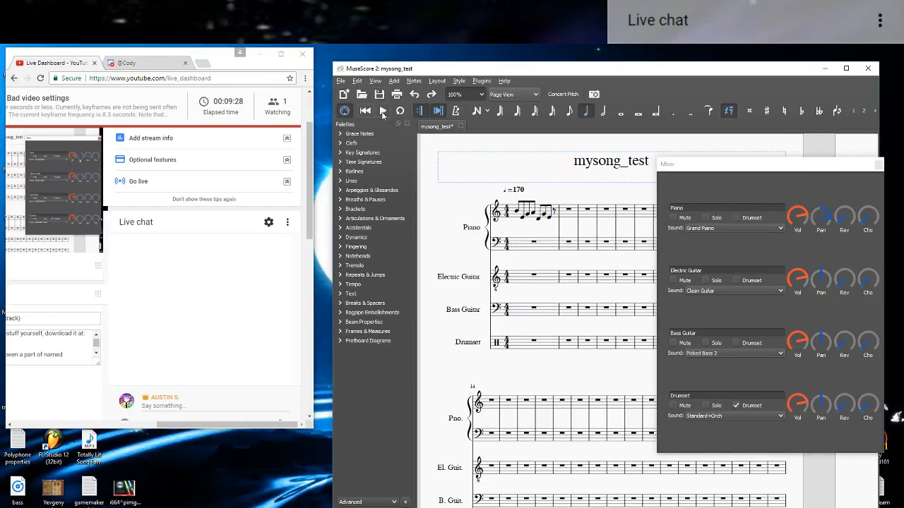
pyautogui.click(383, 113)
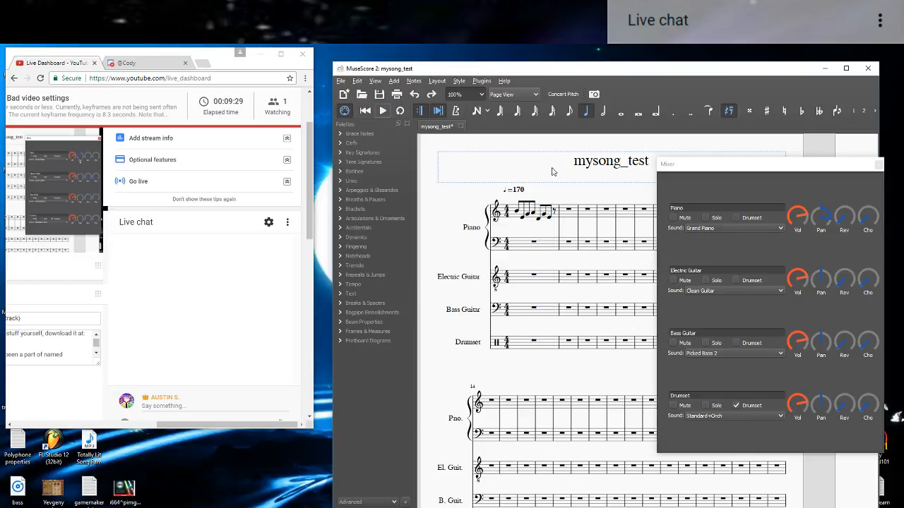
pyautogui.doubleClick(823, 217)
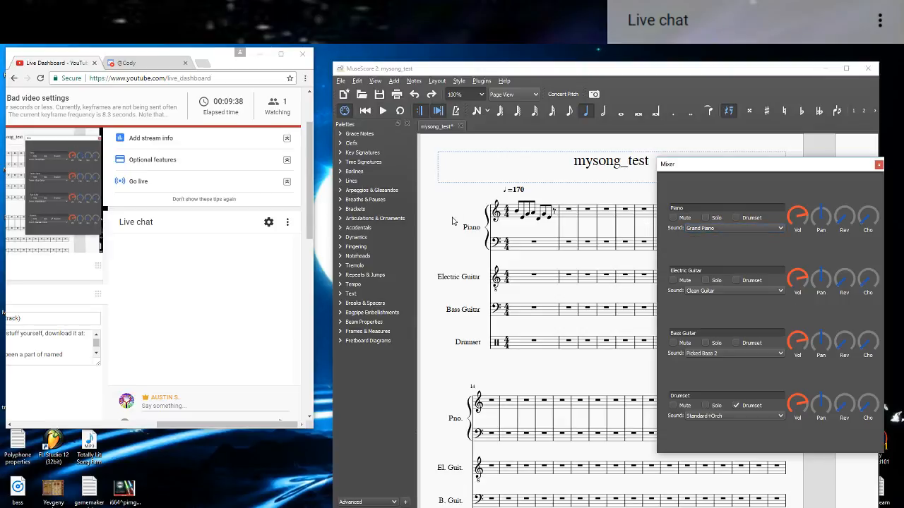
# Try the Shakuhachi sound on the Piano channel.
pyautogui.click(766, 228)
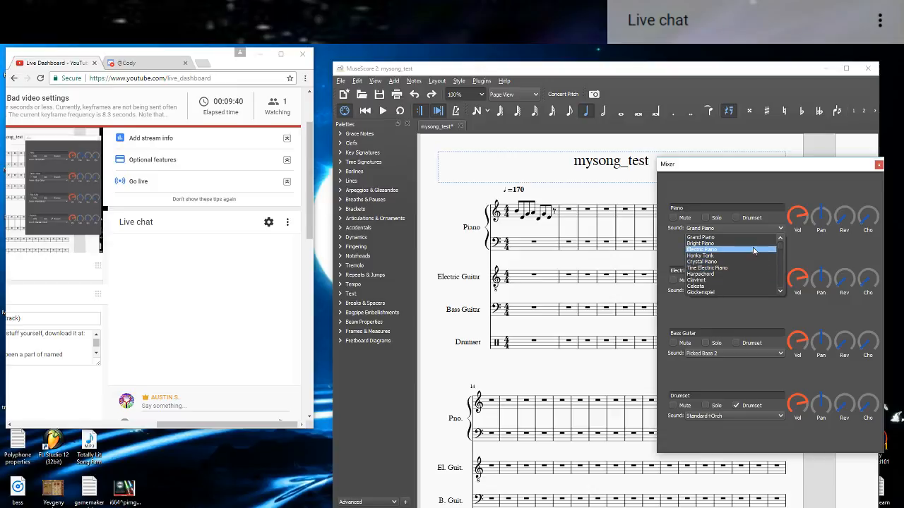
pyautogui.scroll(-20, 748, 261)
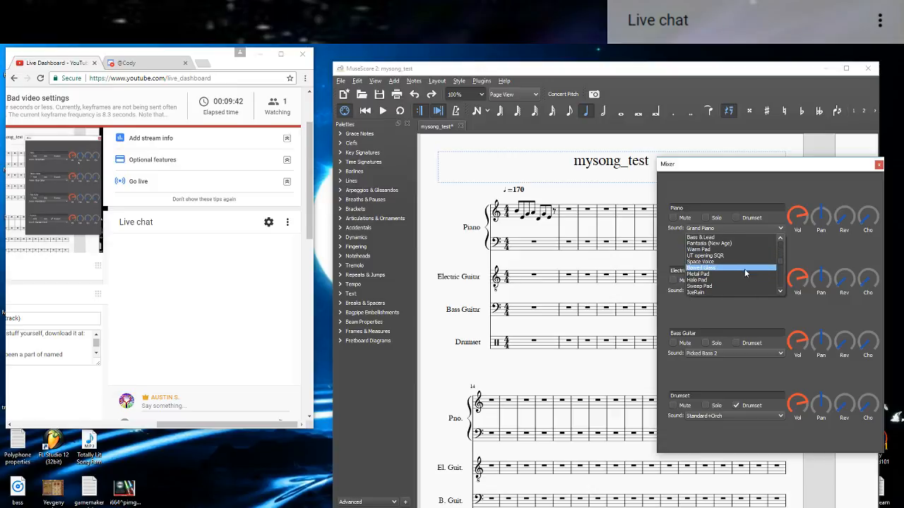
pyautogui.scroll(-5, 734, 270)
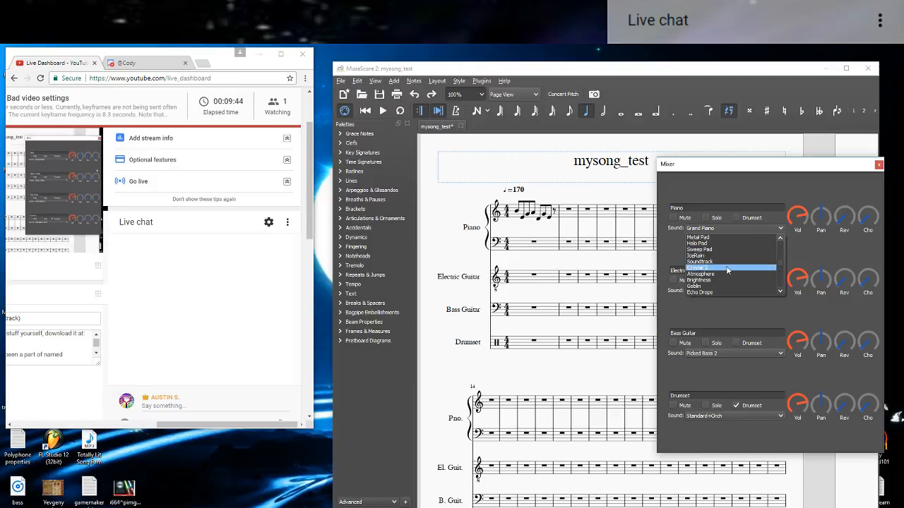
pyautogui.scroll(5, 727, 270)
pyautogui.click(712, 249)
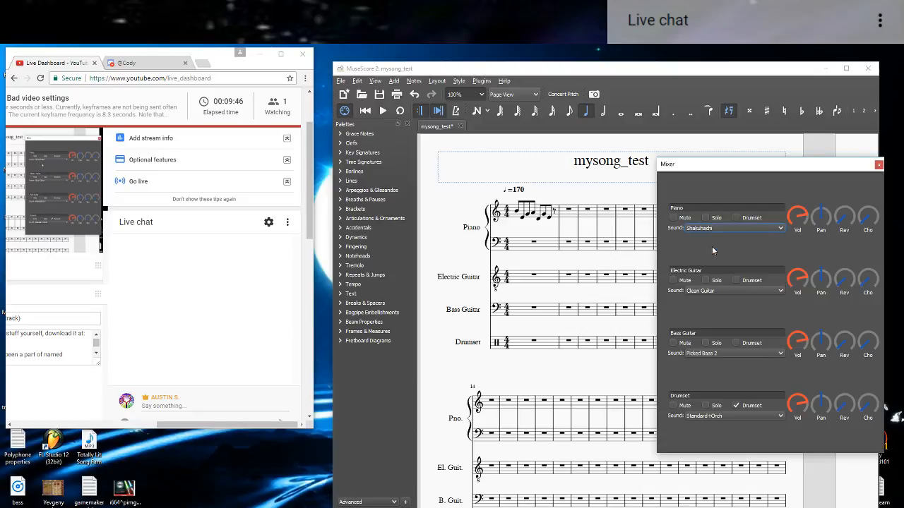
# Try the Tenor Sax sound on the Piano channel and play back the melody.
pyautogui.click(720, 228)
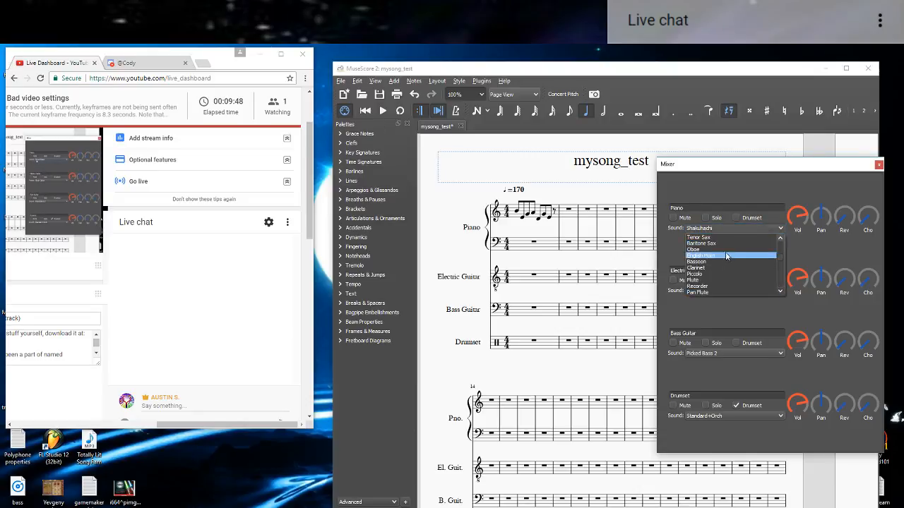
pyautogui.scroll(1, 726, 255)
pyautogui.click(724, 254)
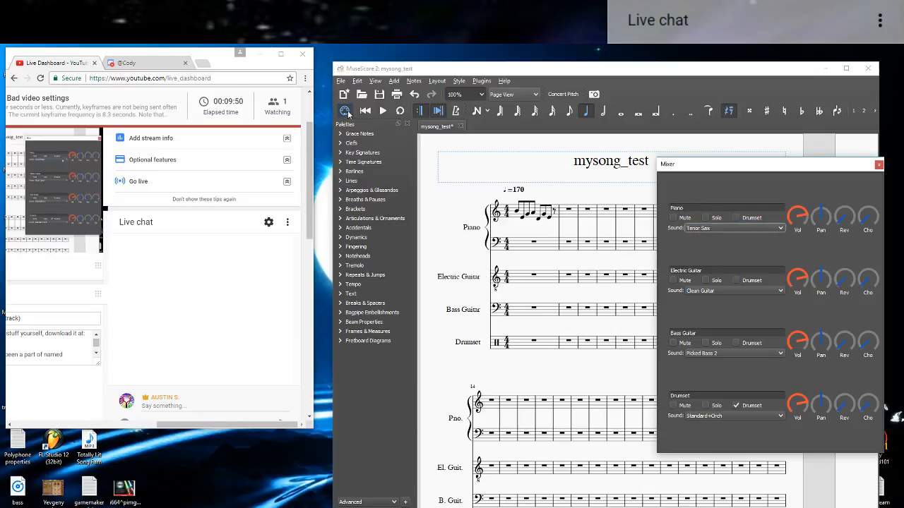
pyautogui.click(383, 110)
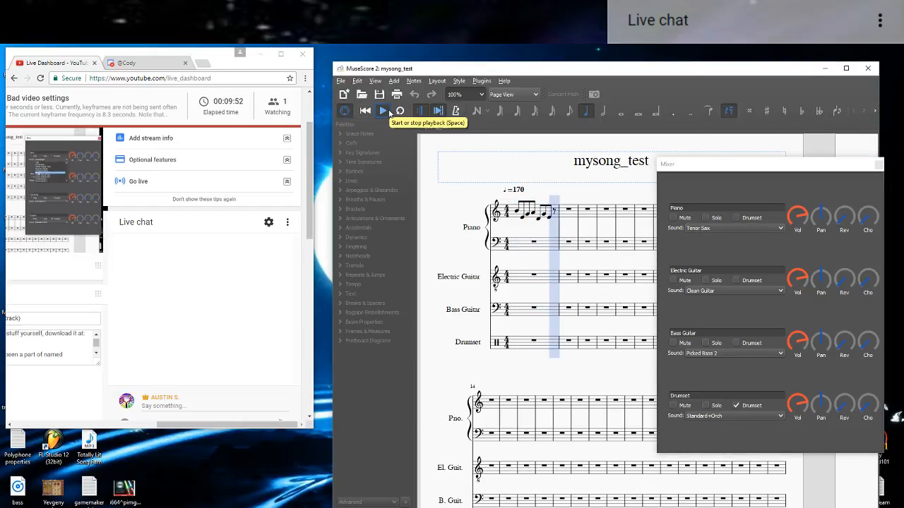
pyautogui.click(388, 110)
# Set the Piano channel's sound to Orchestral Harp.
pyautogui.click(731, 228)
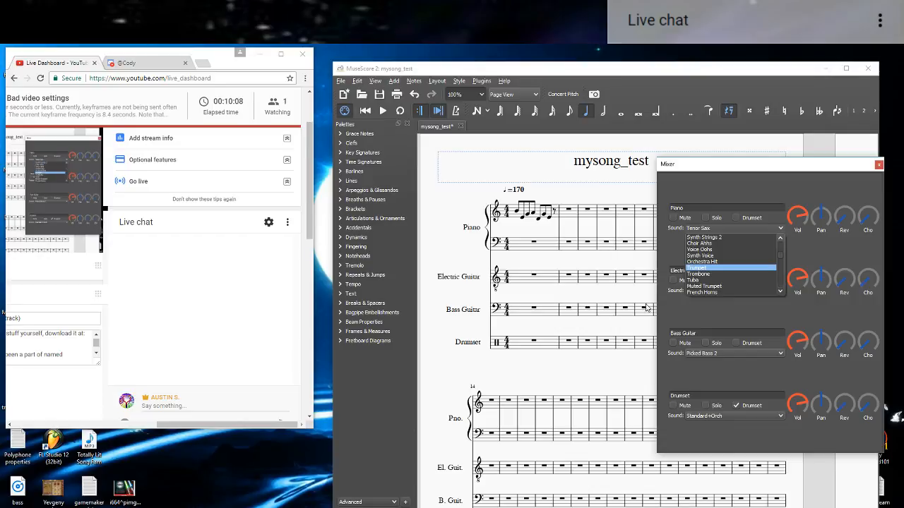
pyautogui.scroll(2, 731, 275)
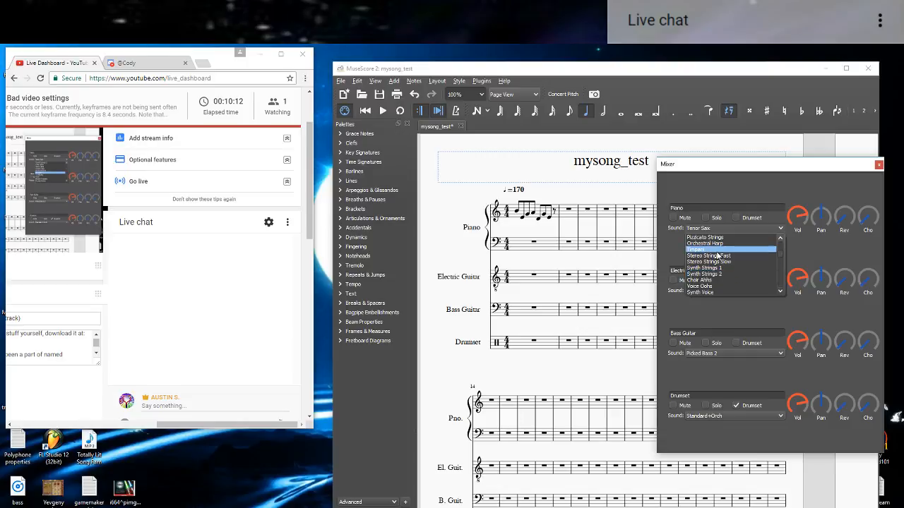
pyautogui.press('Up')
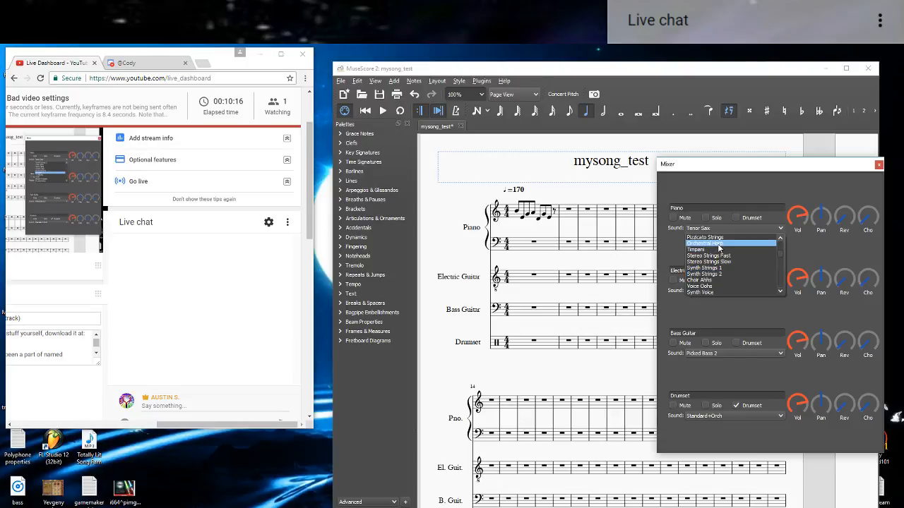
pyautogui.scroll(1, 719, 268)
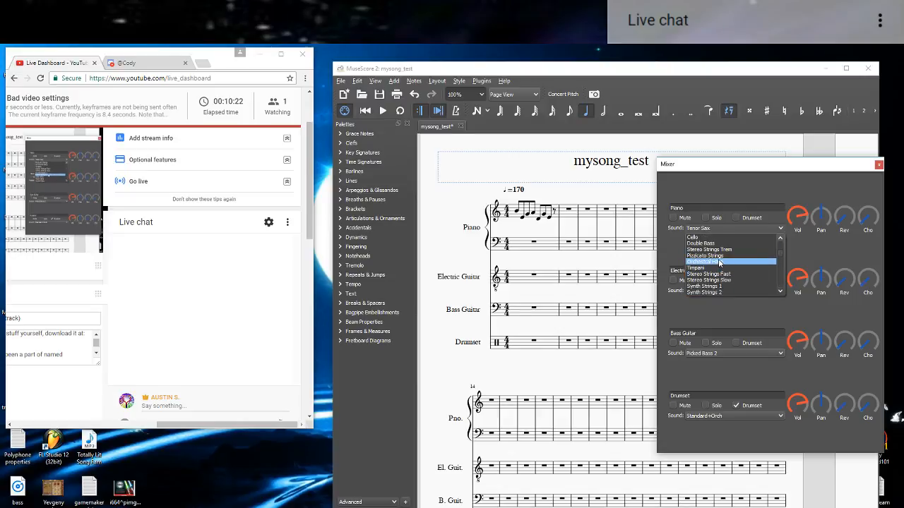
pyautogui.click(719, 262)
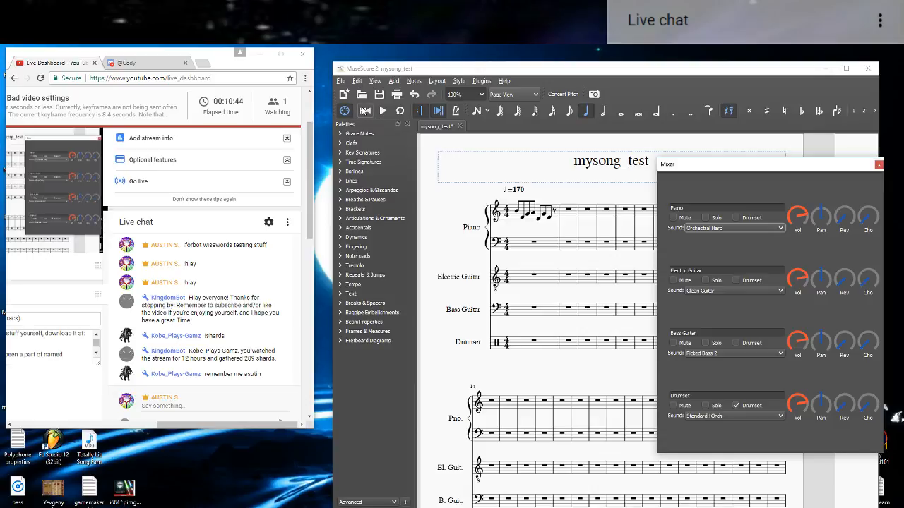
# Rewind the score, switch loop playback on and off, and play the melody with the harp sound.
pyautogui.click(364, 112)
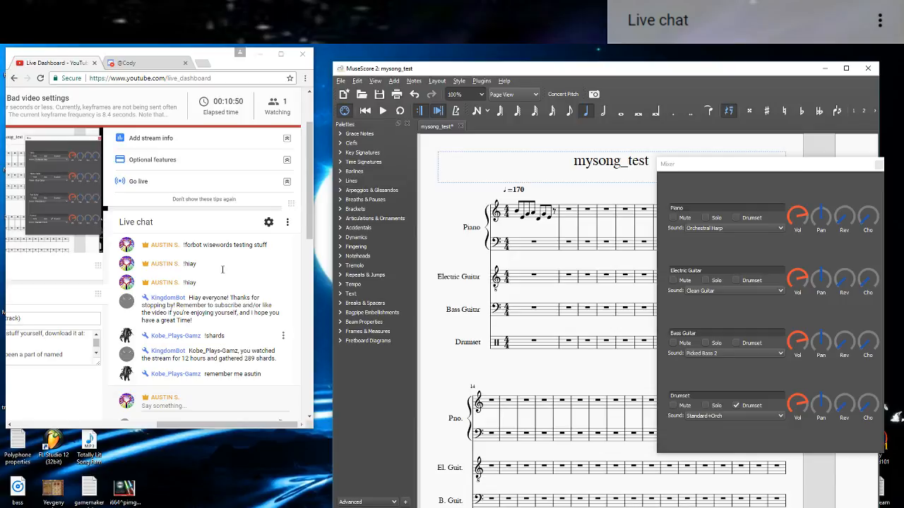
pyautogui.click(396, 111)
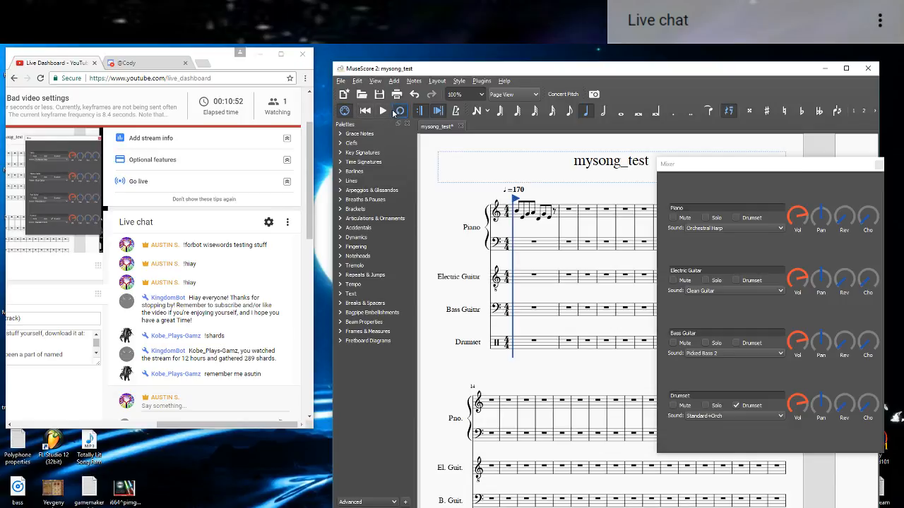
pyautogui.click(395, 113)
pyautogui.click(383, 114)
pyautogui.click(384, 114)
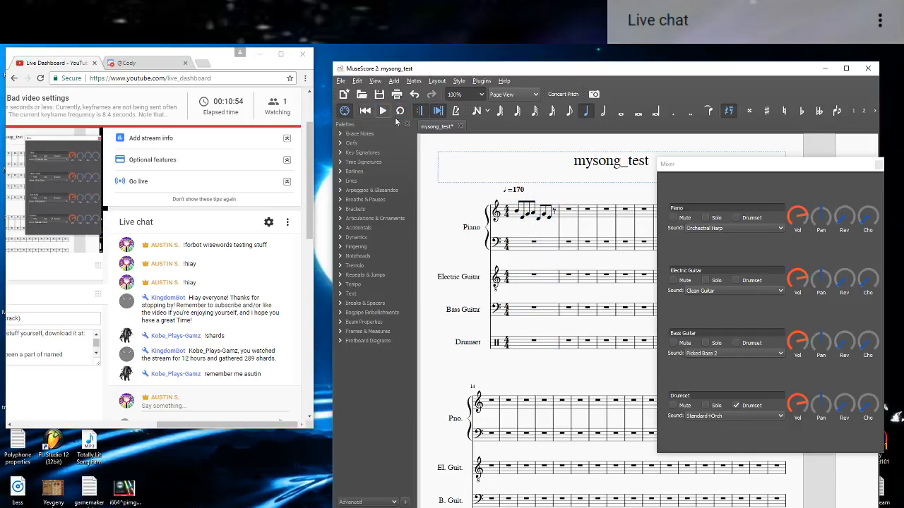
# Try the Fretless Bass sound on the Bass Guitar channel.
pyautogui.click(740, 355)
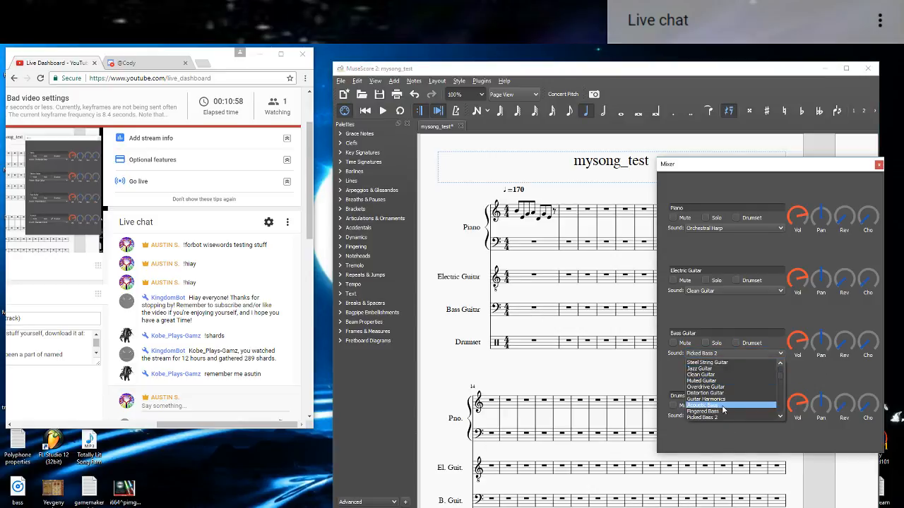
pyautogui.scroll(-2, 723, 410)
pyautogui.click(720, 409)
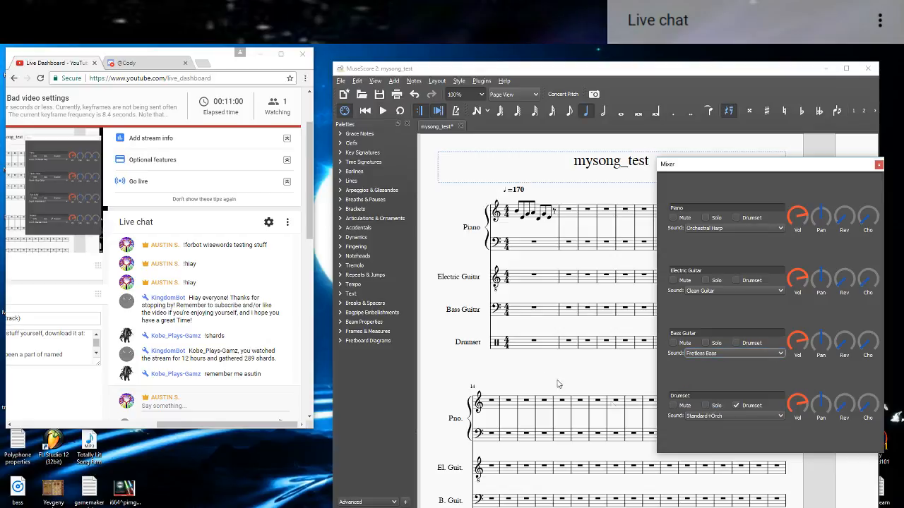
# Set the tempo marking above the first measure to 120.
pyautogui.click(520, 190)
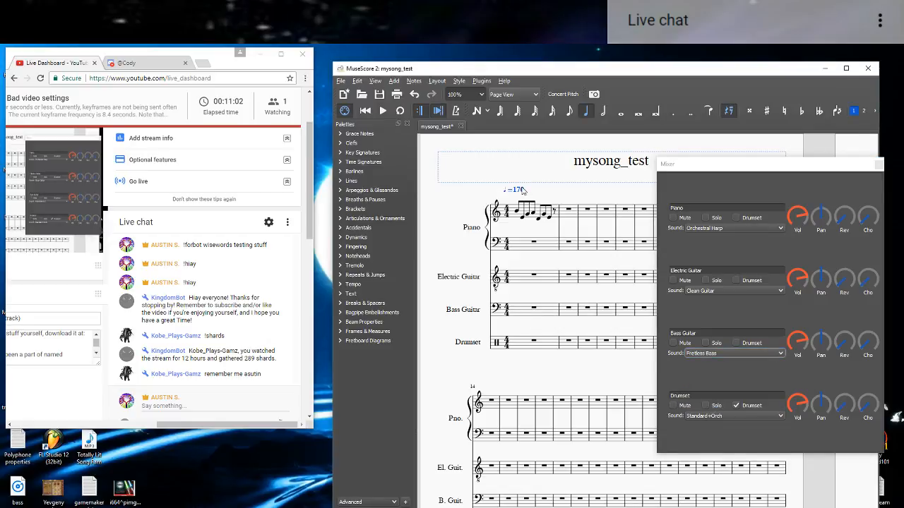
pyautogui.doubleClick(521, 191)
pyautogui.press('BackSpace')
pyautogui.write('2')
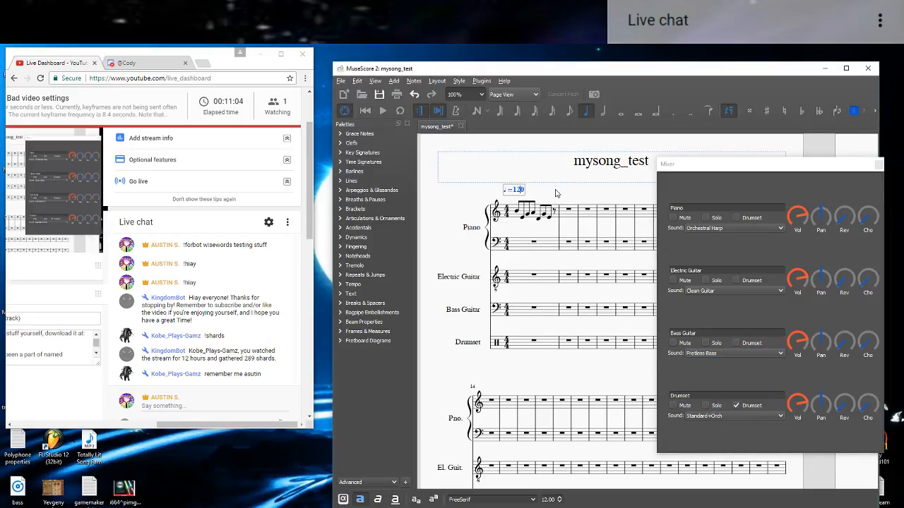
pyautogui.press('Escape')
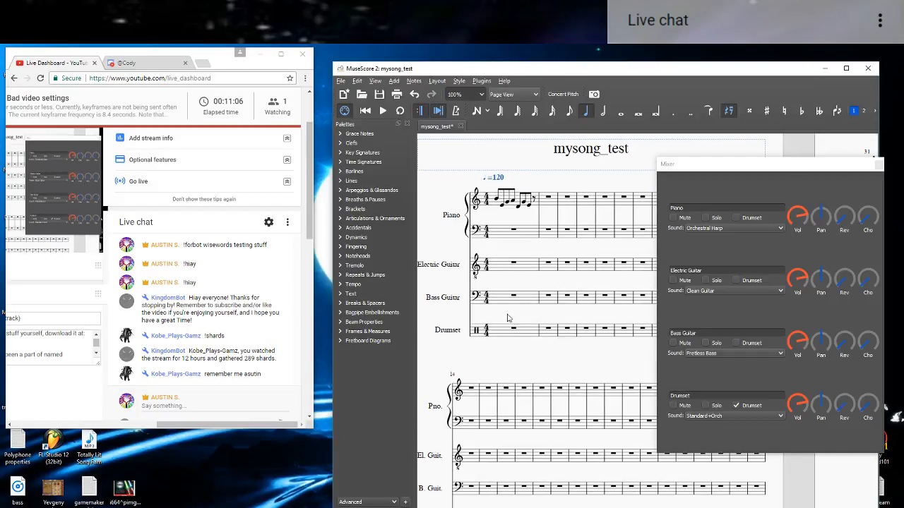
# Enter a whole note just below the Bass Guitar staff in the first measure.
pyautogui.click(513, 298)
pyautogui.press('n')
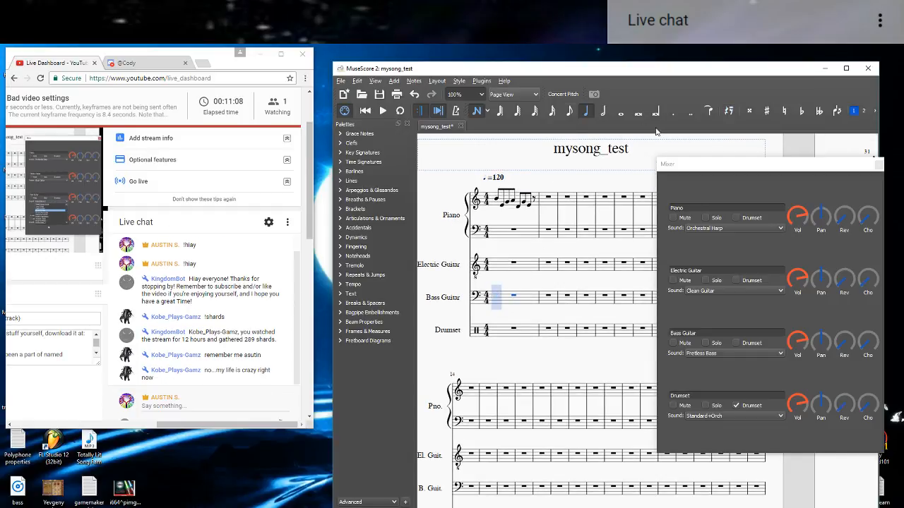
pyautogui.click(620, 111)
pyautogui.click(497, 301)
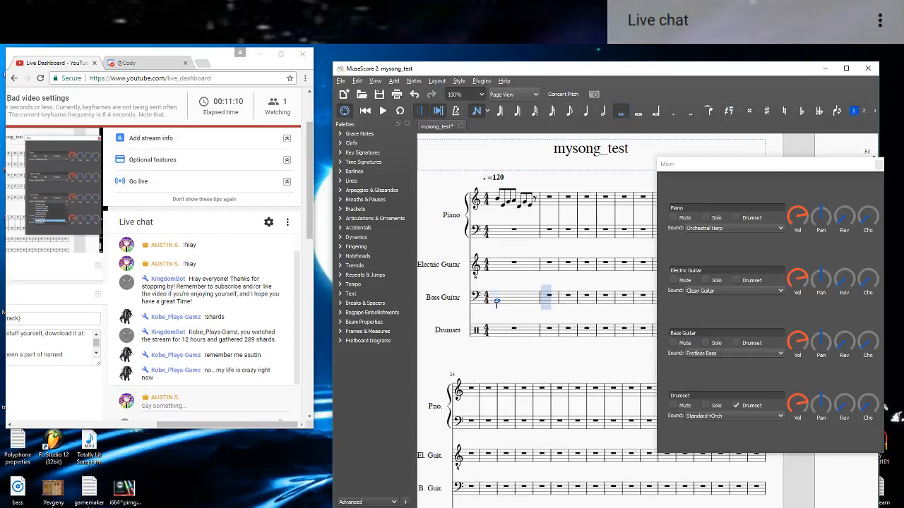
pyautogui.press('Escape')
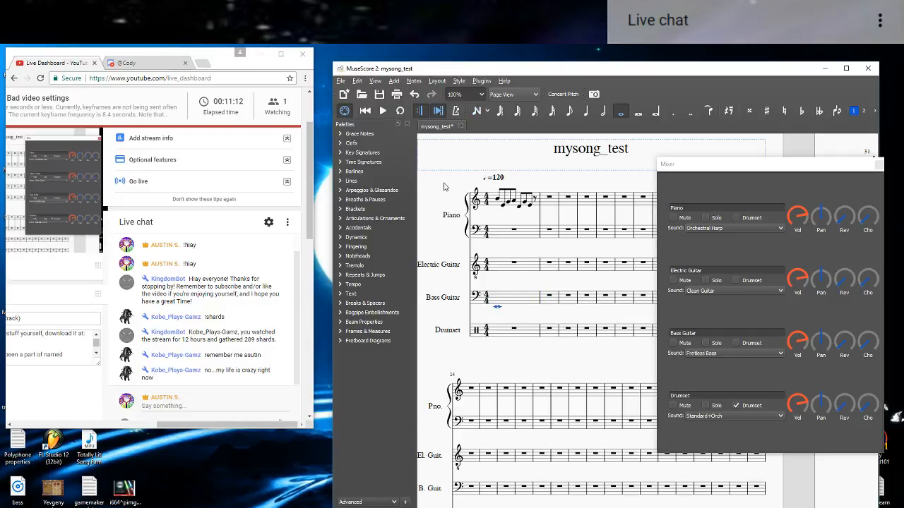
# Set the Bass Guitar channel's sound to Acoustic Bass and play back the start of the score.
pyautogui.click(720, 353)
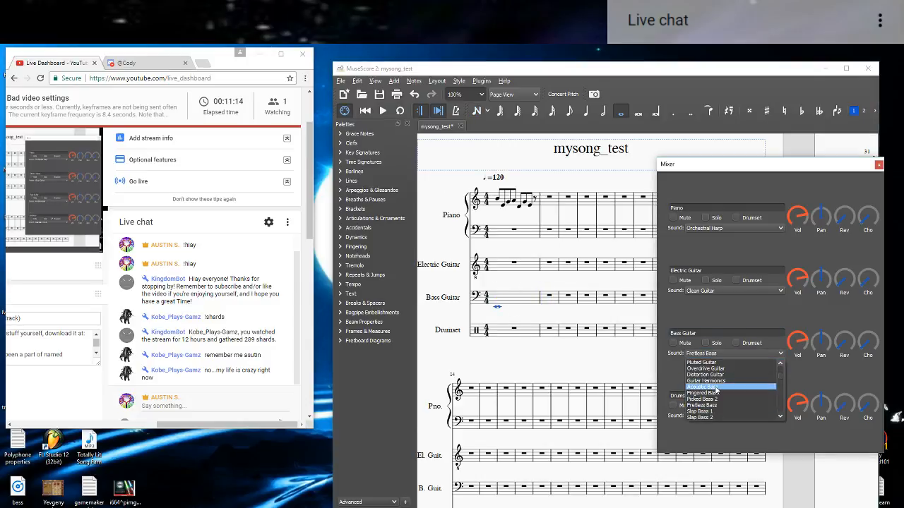
pyautogui.click(715, 388)
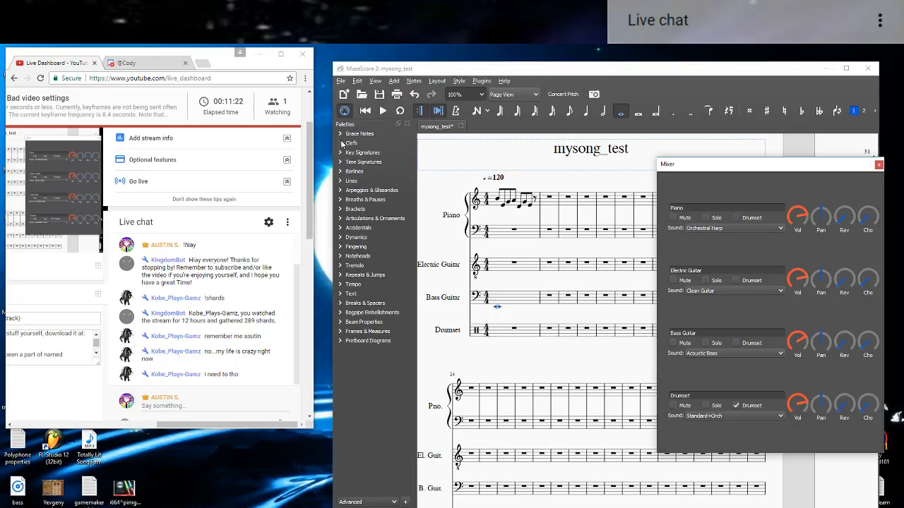
pyautogui.click(383, 111)
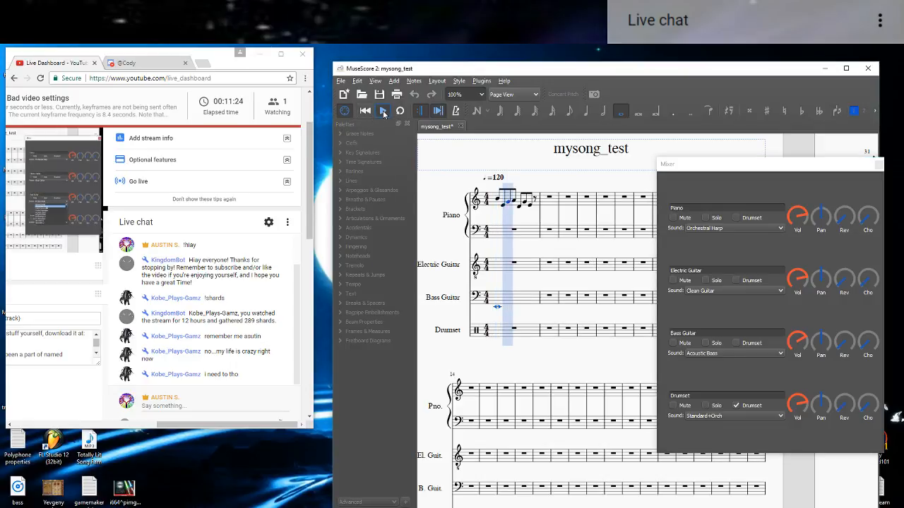
pyautogui.click(383, 111)
# Fill the eighth rest at the end of the Piano's first measure with an eighth note.
pyautogui.click(530, 207)
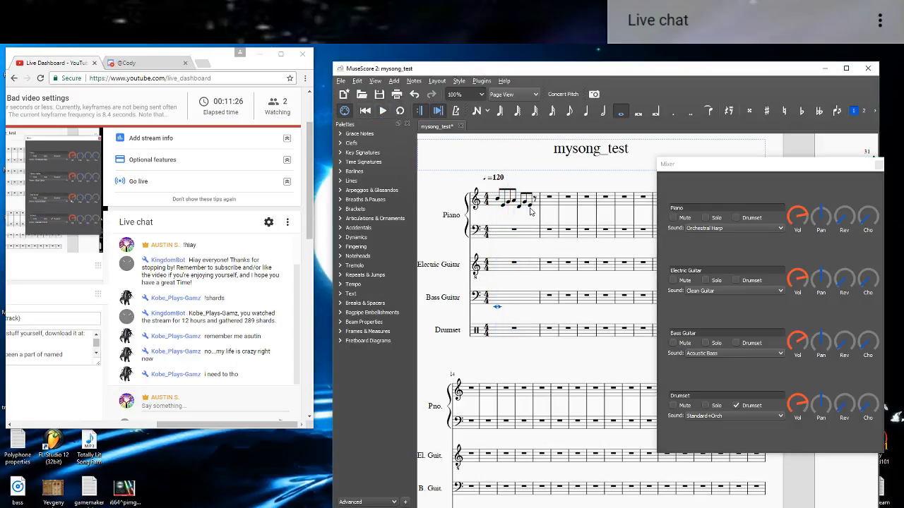
pyautogui.press('n')
pyautogui.press('Right')
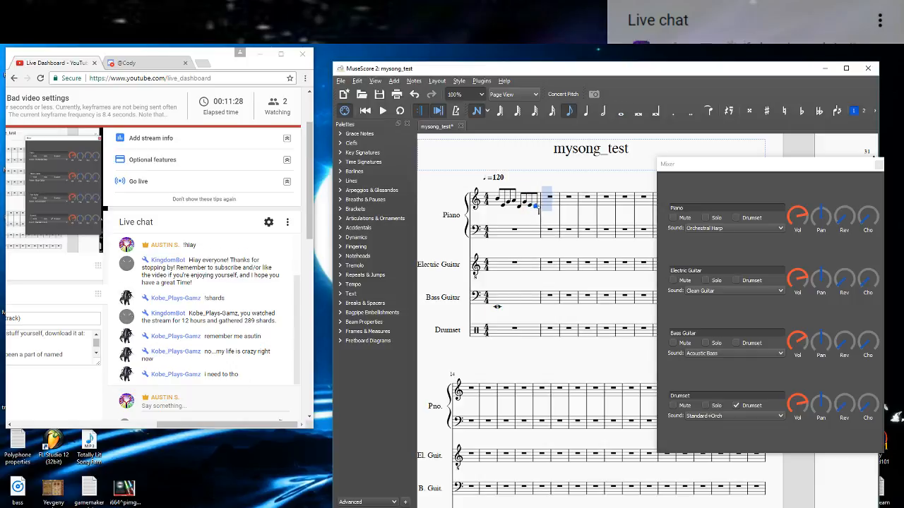
pyautogui.press('Escape')
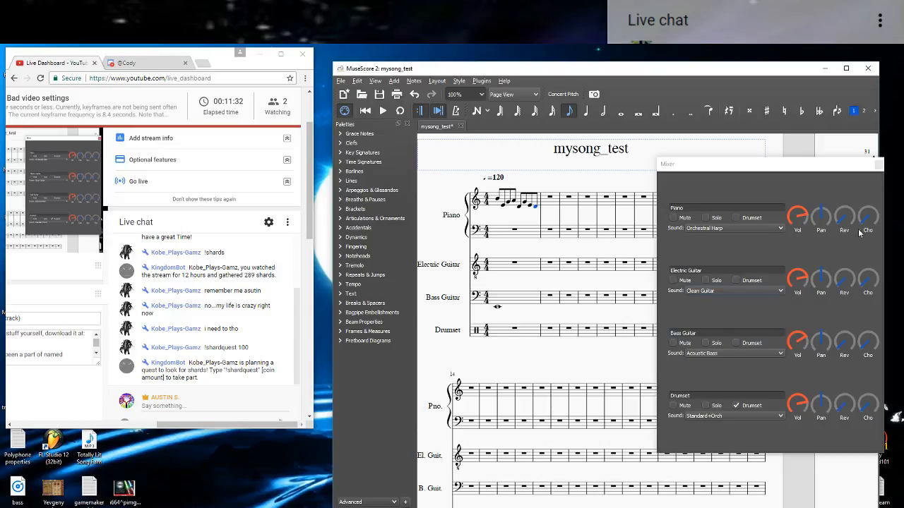
# Close the Mixer, then open the Play Panel and position it clear of the first-measure notes.
pyautogui.moveTo(851, 168); pyautogui.dragTo(781, 160)
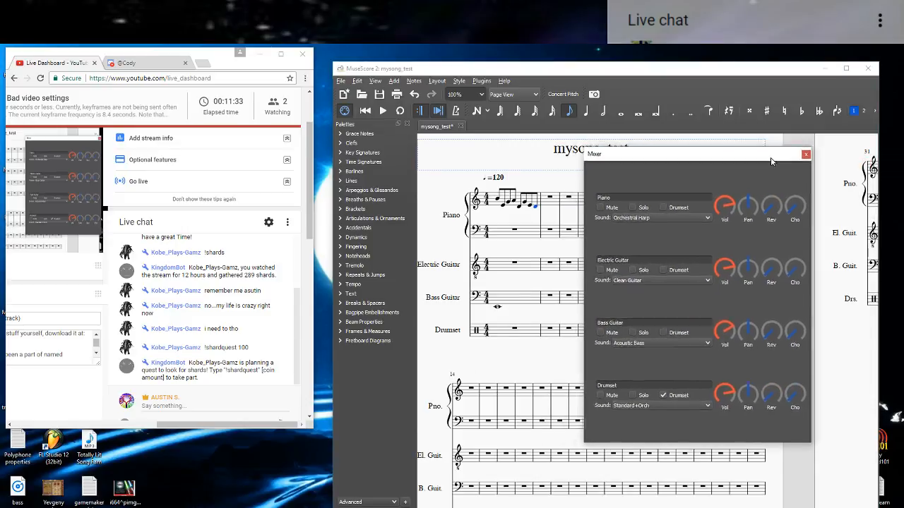
pyautogui.click(809, 159)
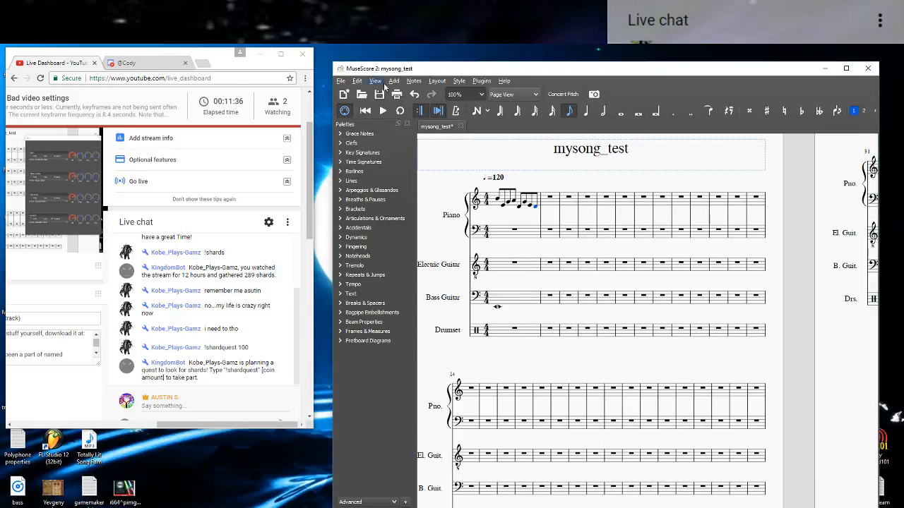
pyautogui.click(375, 80)
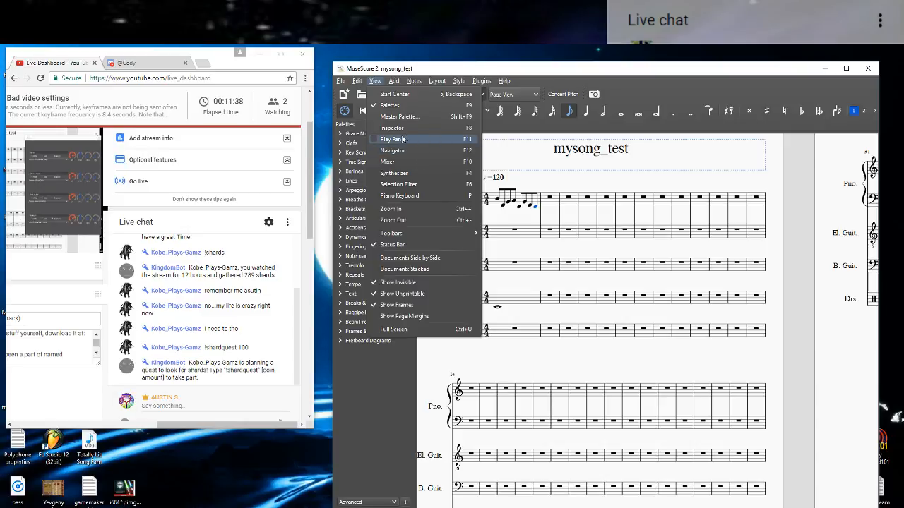
pyautogui.click(425, 140)
pyautogui.moveTo(418, 212); pyautogui.dragTo(666, 229)
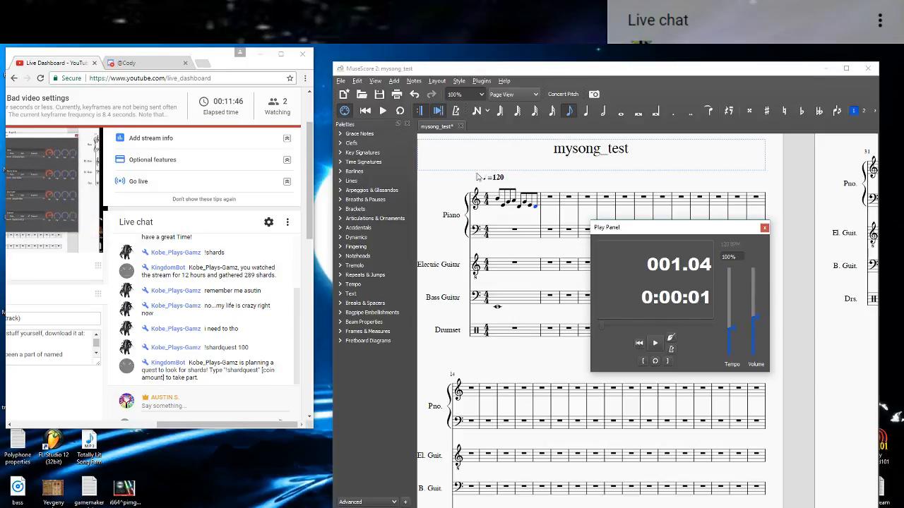
# Select the tempo marking above the first measure and return to the Play Panel.
pyautogui.click(498, 177)
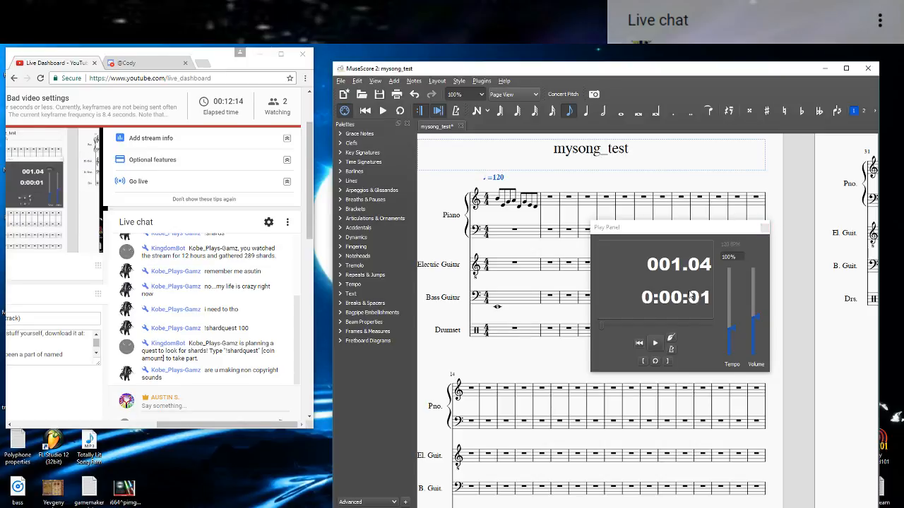
pyautogui.click(766, 229)
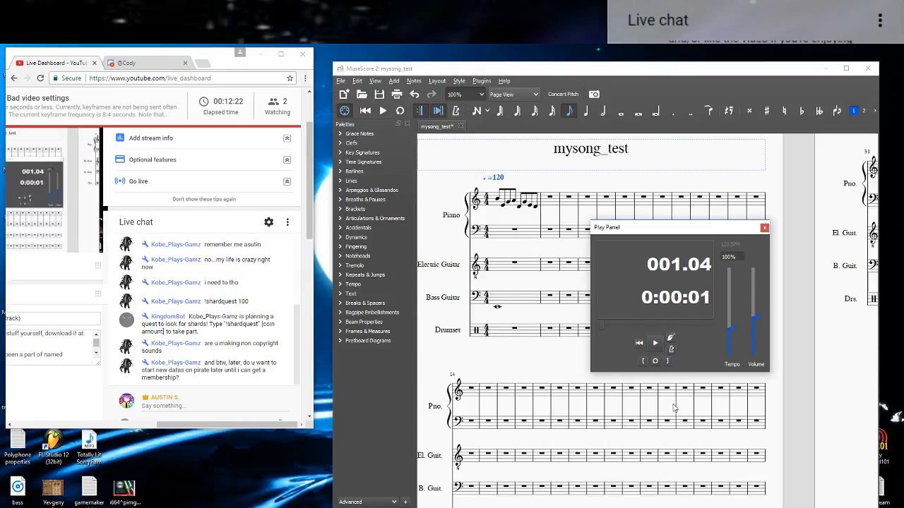
# Toggle loop playback on and back off, and close the Play Panel.
pyautogui.click(655, 363)
pyautogui.click(655, 363)
pyautogui.click(765, 228)
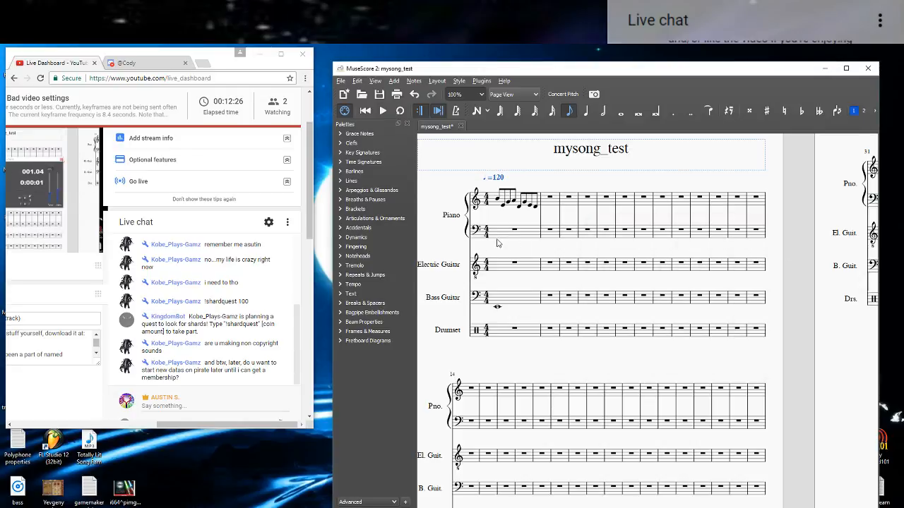
# Select the Piano's first bass-staff measure, extend the selection to the end of the score, and return it to the first measure.
pyautogui.click(501, 238)
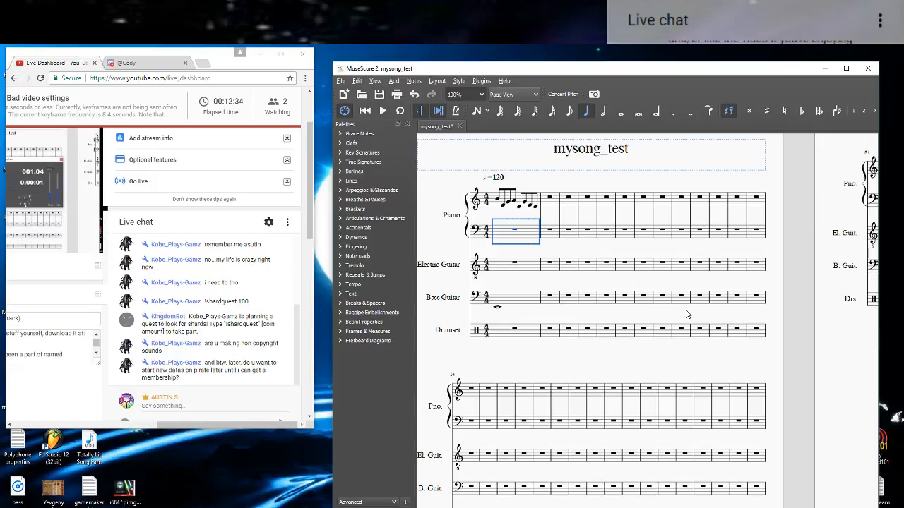
pyautogui.press('Right')
pyautogui.hotkey('shift', 'Left')
pyautogui.hotkey('shift', 'Right')
pyautogui.hotkey('shift', 'Right')
pyautogui.hotkey('shift', 'Right')
pyautogui.hotkey('shift', 'Right')
pyautogui.hotkey('shift', 'Right')
pyautogui.hotkey('shift', 'Right')
pyautogui.hotkey('shift', 'Right')
pyautogui.hotkey('shift', 'Right')
pyautogui.hotkey('shift', 'Right')
pyautogui.hotkey('shift', 'Right')
pyautogui.hotkey('shift', 'Right')
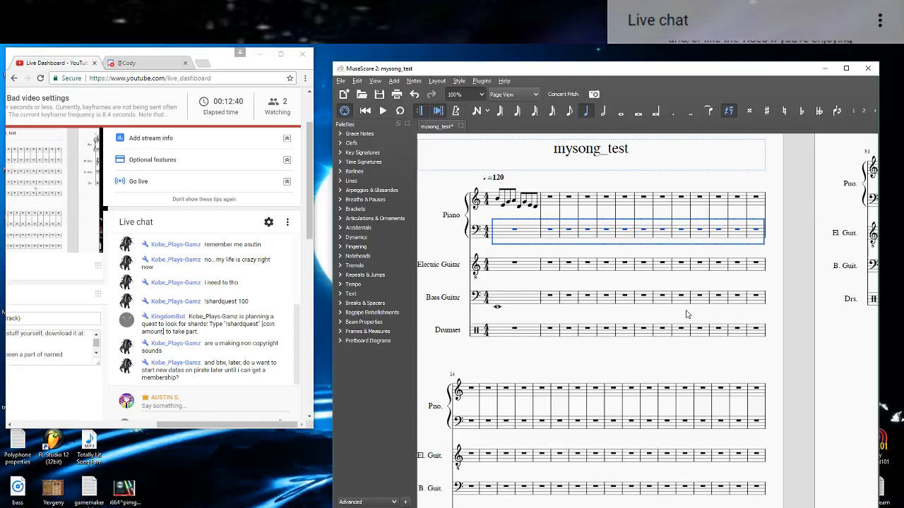
pyautogui.hotkey('shift', 'Right')
pyautogui.hotkey('shift', 'Right')
pyautogui.hotkey('ctrl', 'shift', 'End')
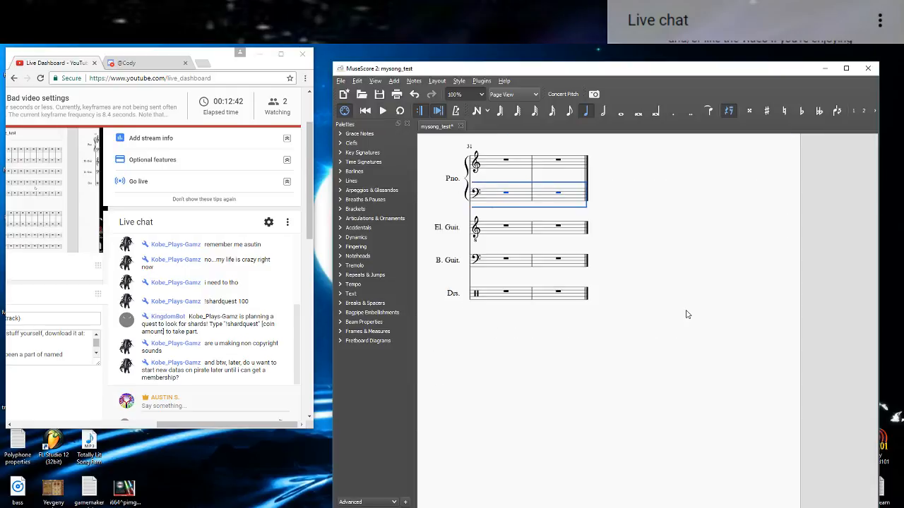
pyautogui.hotkey('ctrl', 'shift', 'Home')
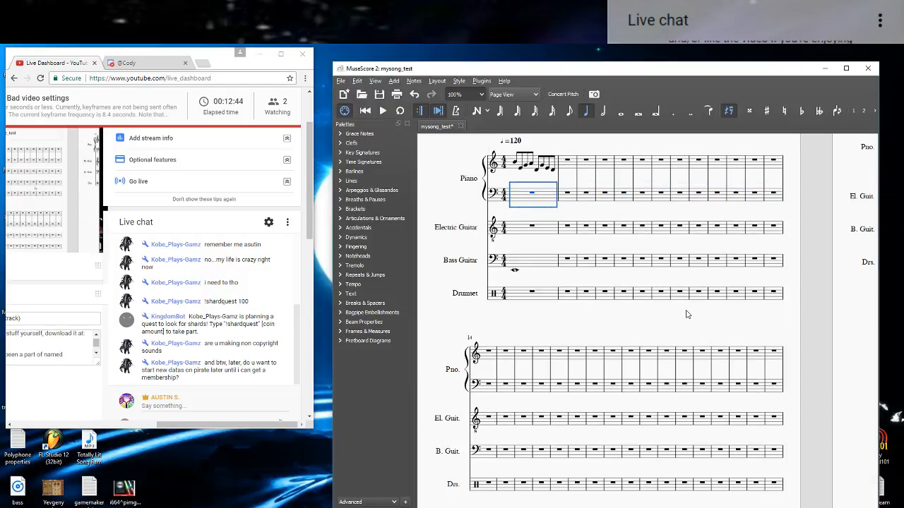
# Select the first measure from the Piano's treble staff down to the Bass Guitar and extend the selection across the following measures.
pyautogui.click(514, 172)
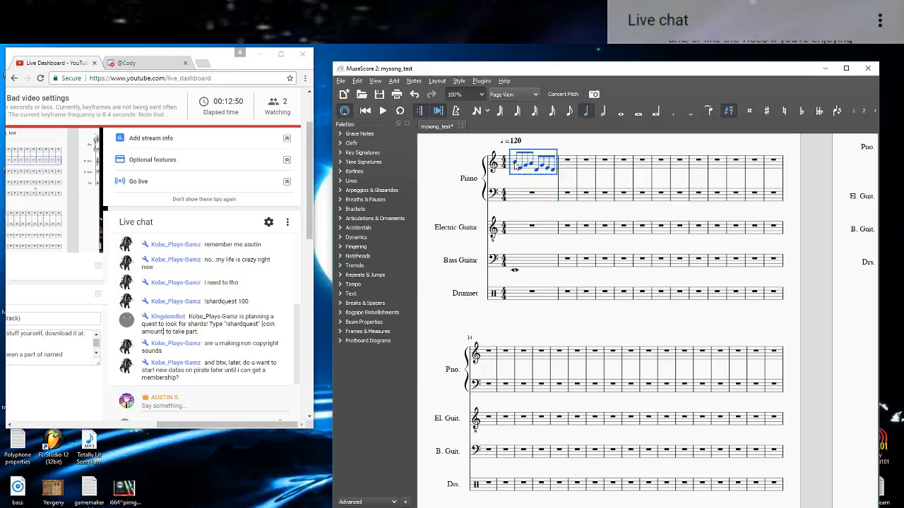
pyautogui.keyDown('shift'); pyautogui.click(542, 265); pyautogui.keyUp('shift')
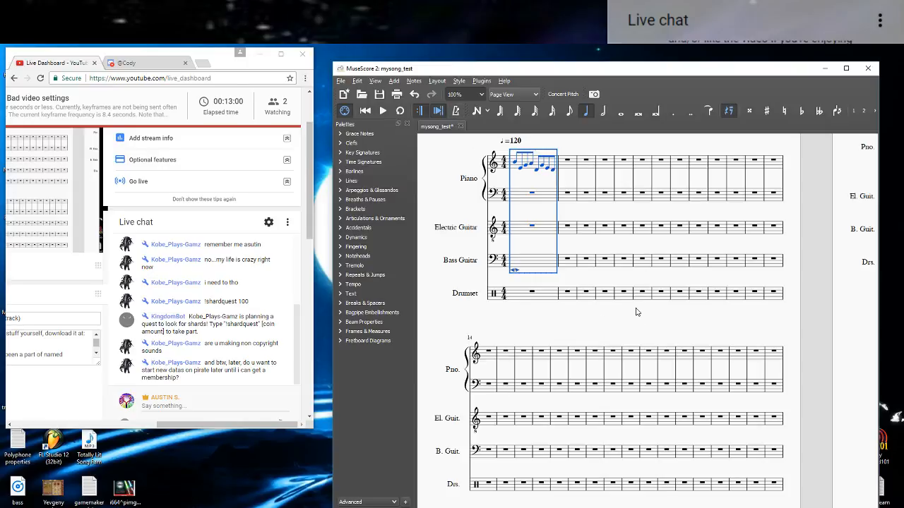
pyautogui.hotkey('shift', 'Right')
pyautogui.hotkey('shift', 'Right')
pyautogui.hotkey('shift', 'Right')
pyautogui.hotkey('shift', 'Right')
pyautogui.hotkey('shift', 'Right')
pyautogui.hotkey('shift', 'Right')
pyautogui.hotkey('shift', 'Right')
pyautogui.hotkey('shift', 'Right')
pyautogui.hotkey('shift', 'Right')
pyautogui.hotkey('shift', 'Right')
pyautogui.hotkey('shift', 'Right')
pyautogui.hotkey('shift', 'Right')
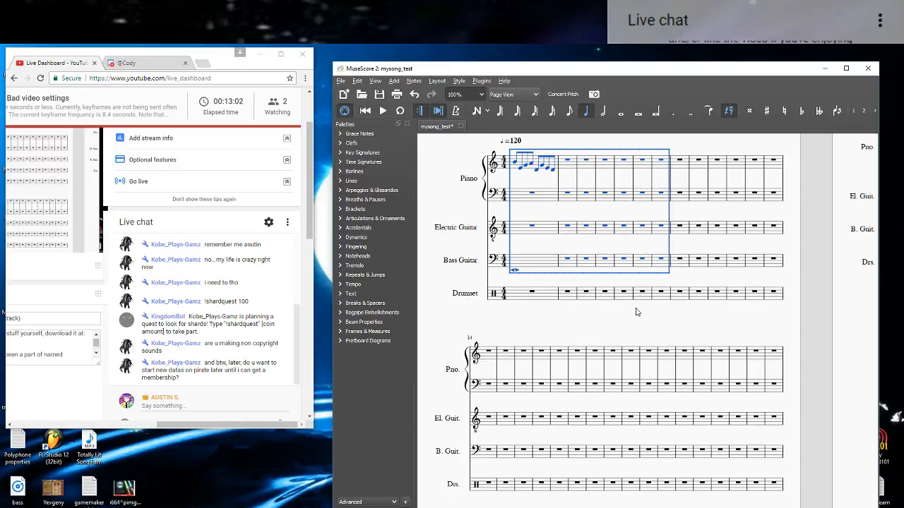
# Shrink the selection spanning the Piano, Electric Guitar and Bass Guitar staves by several measures, and clear it.
pyautogui.hotkey('shift', 'Left')
pyautogui.hotkey('shift', 'Left')
pyautogui.hotkey('shift', 'Left')
pyautogui.hotkey('shift', 'Left')
pyautogui.hotkey('shift', 'Left')
pyautogui.hotkey('shift', 'Left')
pyautogui.hotkey('shift', 'Left')
pyautogui.hotkey('shift', 'Left')
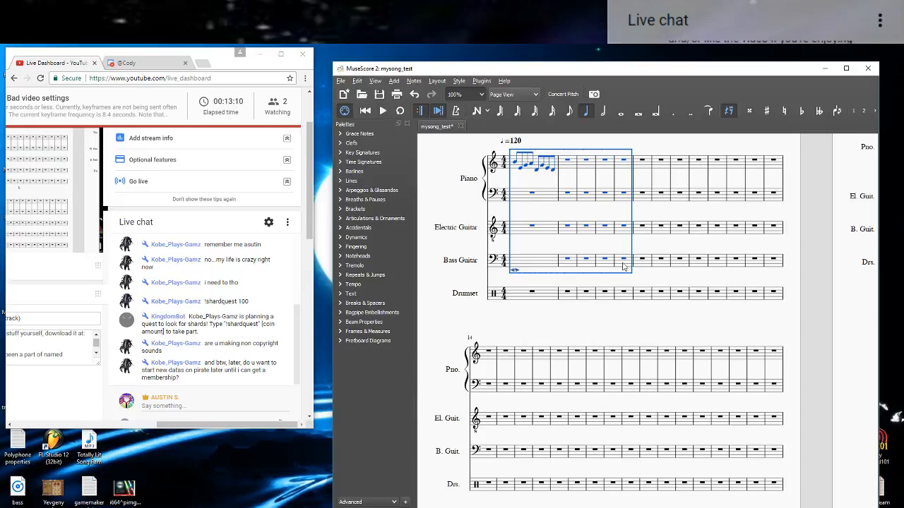
pyautogui.click(640, 315)
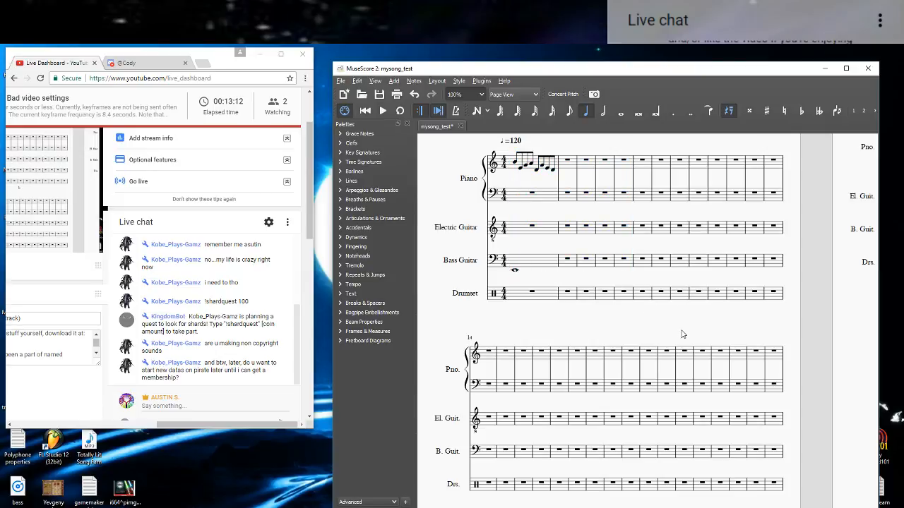
# Try inserting an empty measure before the seventh measure, and undo the insertion.
pyautogui.click(660, 303)
pyautogui.press('ctrl+Insert')
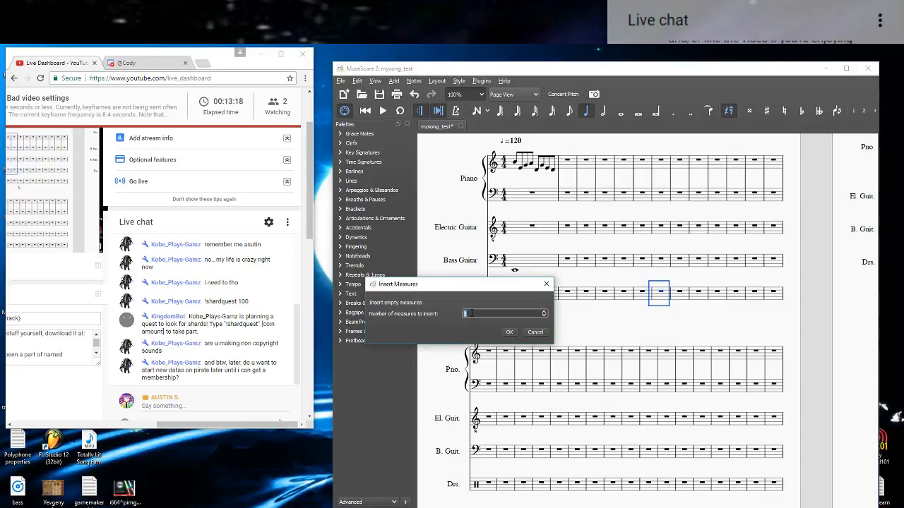
pyautogui.click(535, 332)
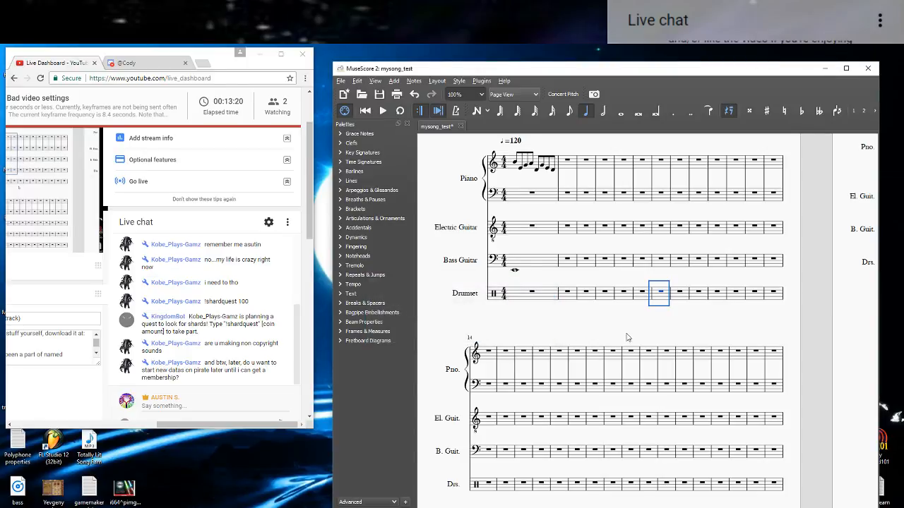
pyautogui.click(789, 334)
pyautogui.click(661, 297)
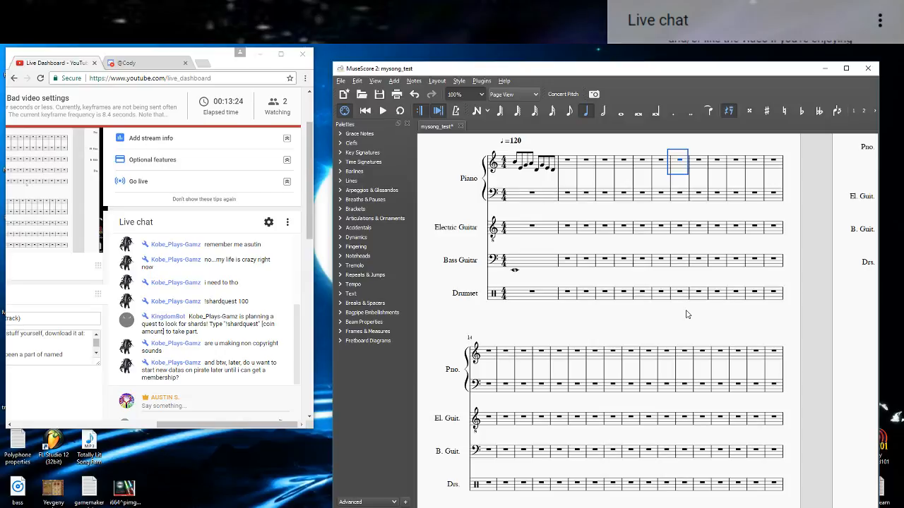
pyautogui.click(659, 292)
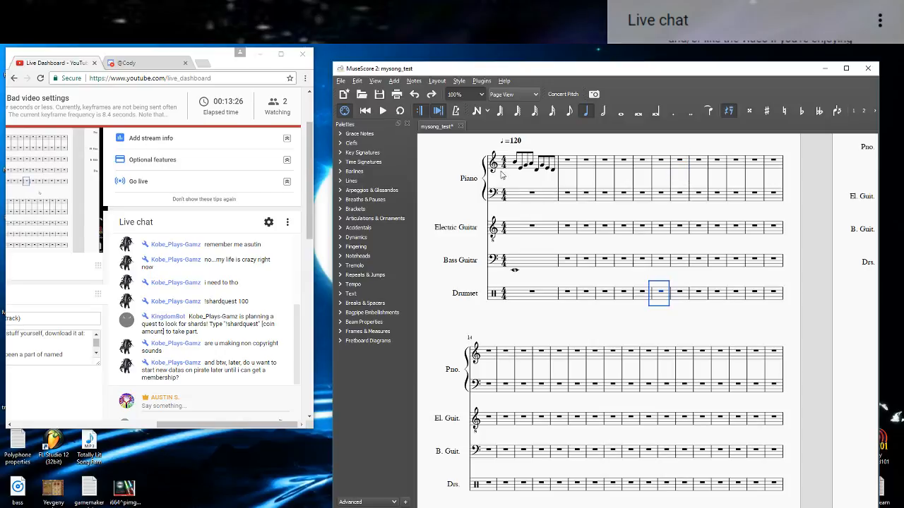
# Insert an empty measure before the first measure, and undo the insertion.
pyautogui.click(519, 201)
pyautogui.press('Insert')
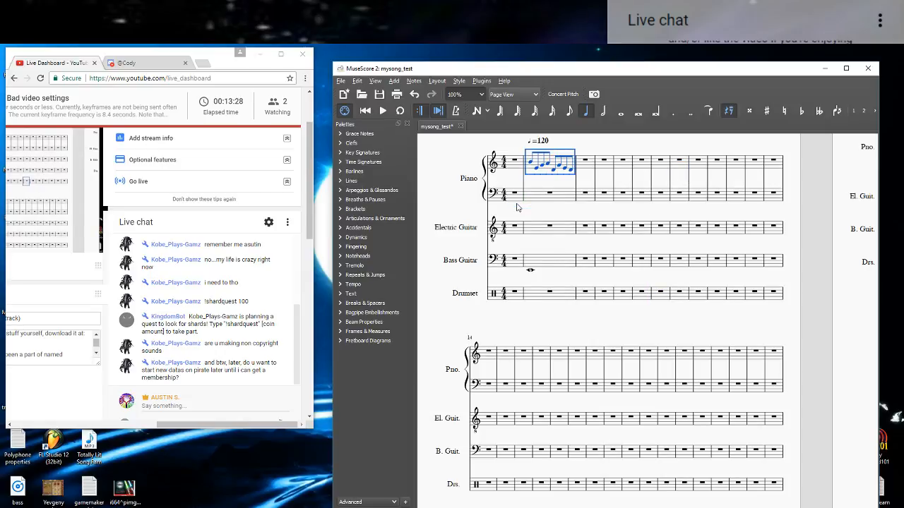
pyautogui.hotkey('ctrl', 'z')
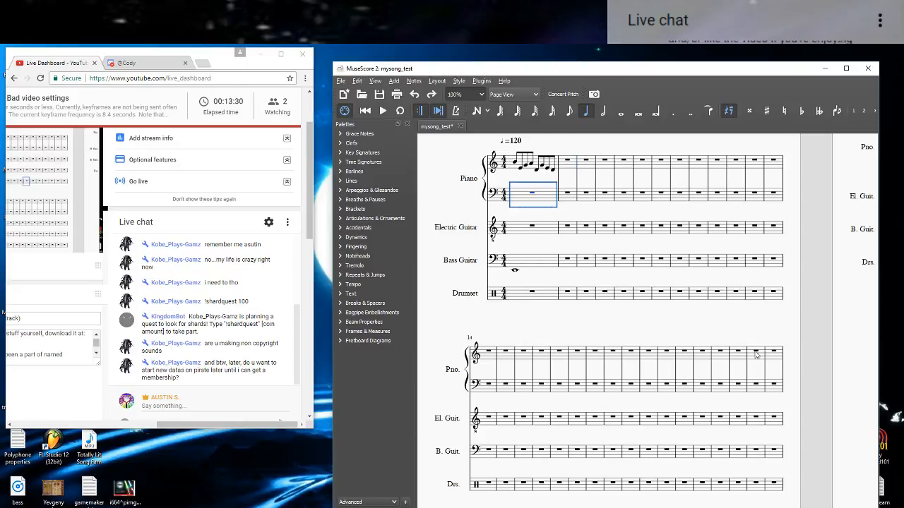
# Append one measure at the end of the score, undo it, and return to the opening measures.
pyautogui.moveTo(735, 327); pyautogui.dragTo(540, 333)
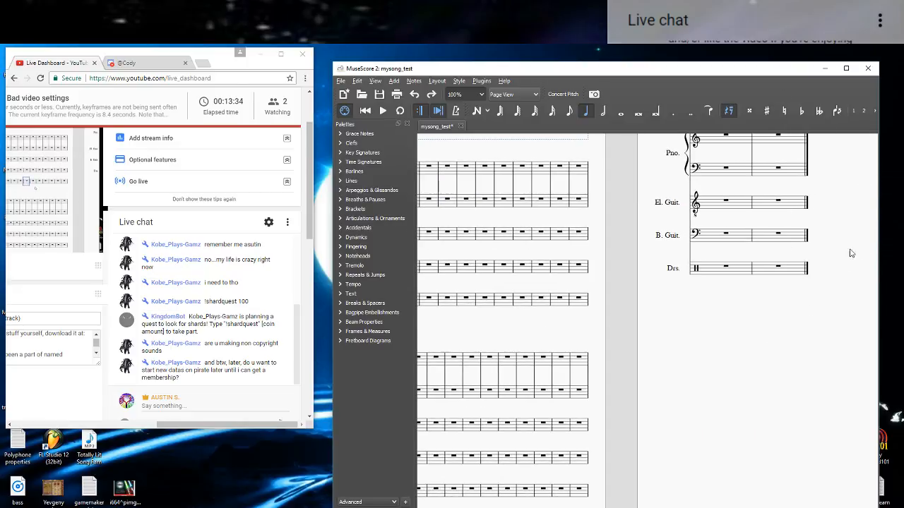
pyautogui.moveTo(615, 353); pyautogui.dragTo(651, 352)
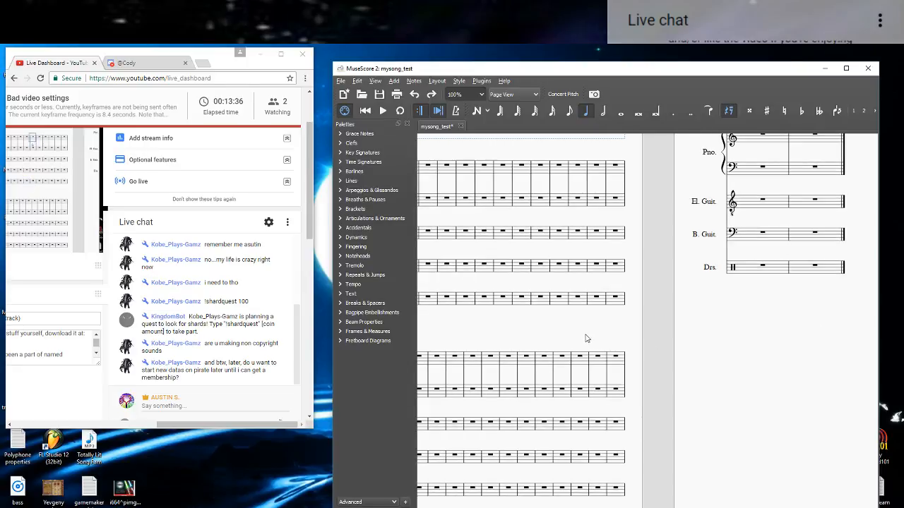
pyautogui.hotkey('ctrl', 'b')
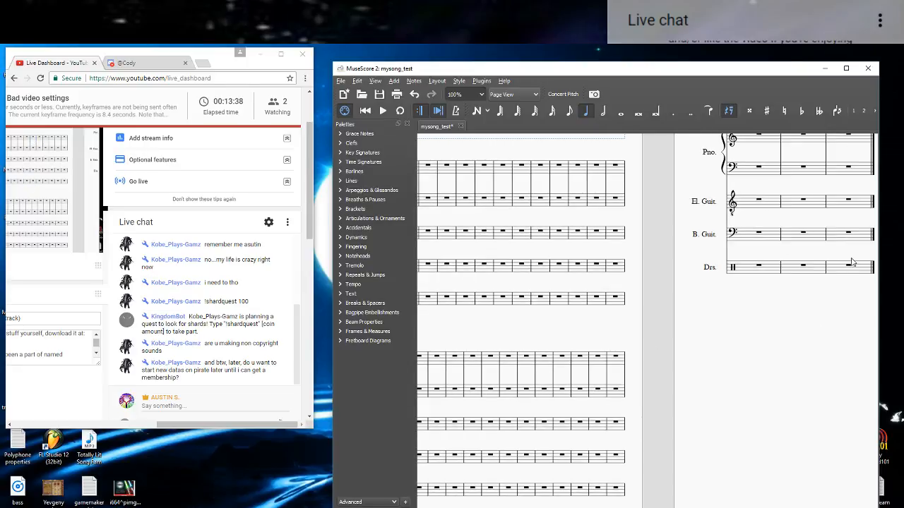
pyautogui.hotkey('ctrl', 'z')
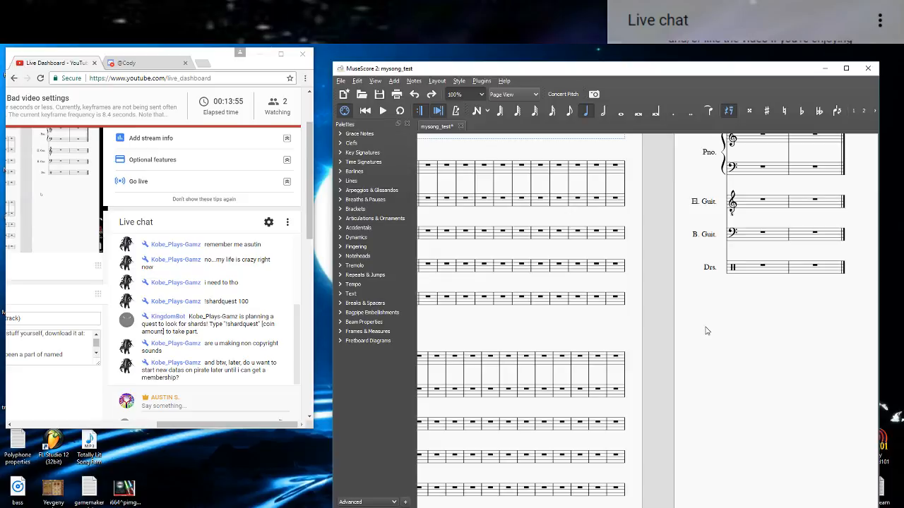
pyautogui.moveTo(541, 328); pyautogui.dragTo(700, 332)
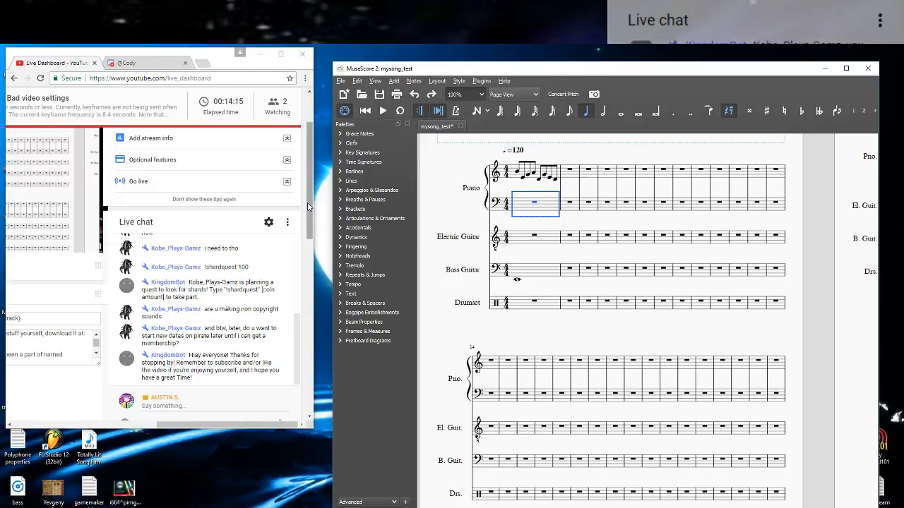
pyautogui.click(340, 240)
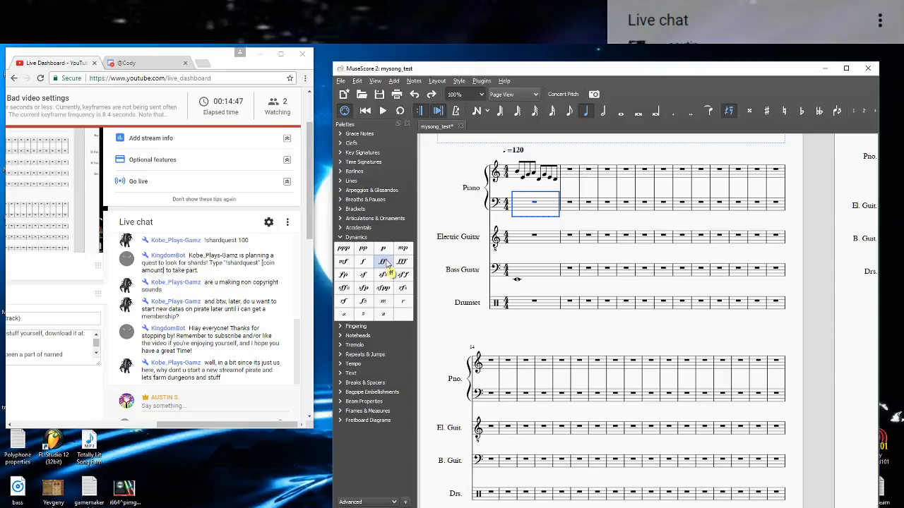
pyautogui.click(341, 238)
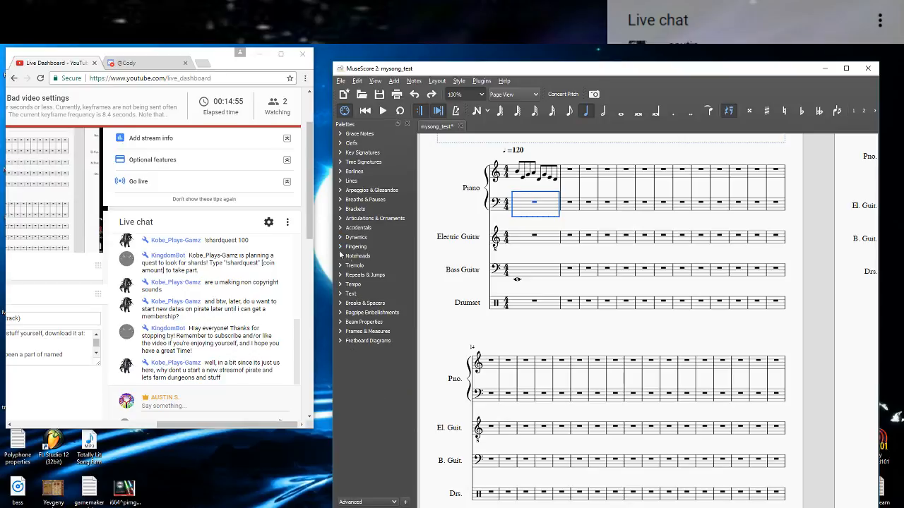
pyautogui.click(341, 247)
pyautogui.click(339, 247)
pyautogui.press('F10')
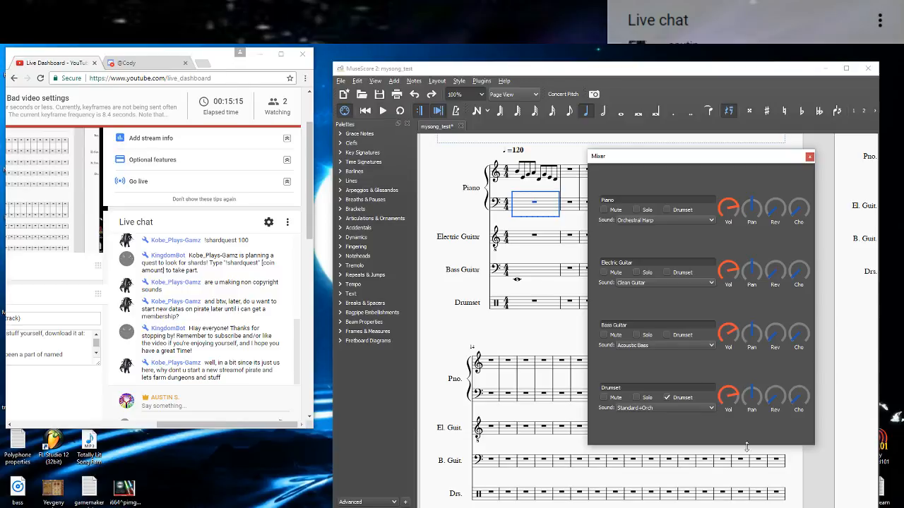
pyautogui.click(810, 156)
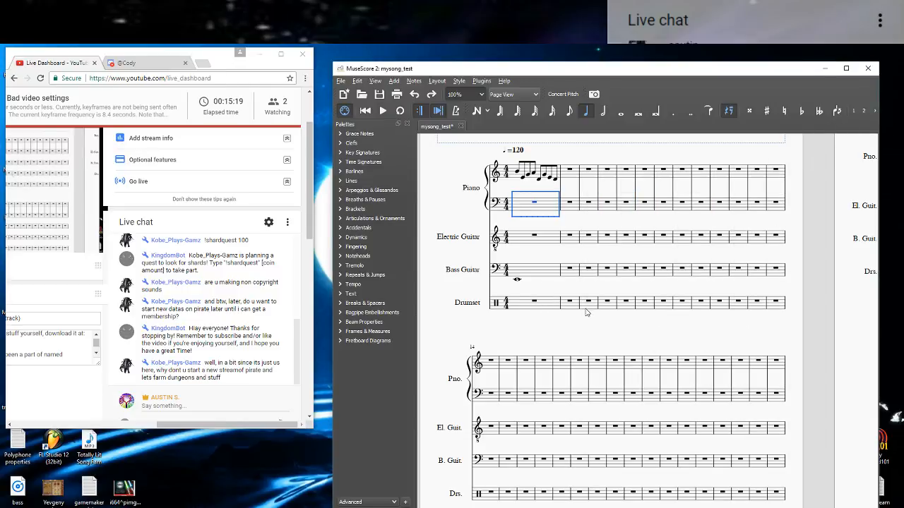
# Start note input in the Drumset's first measure, audition several drum sounds, and choose the second drum in the drum palette.
pyautogui.click(536, 303)
pyautogui.press('n')
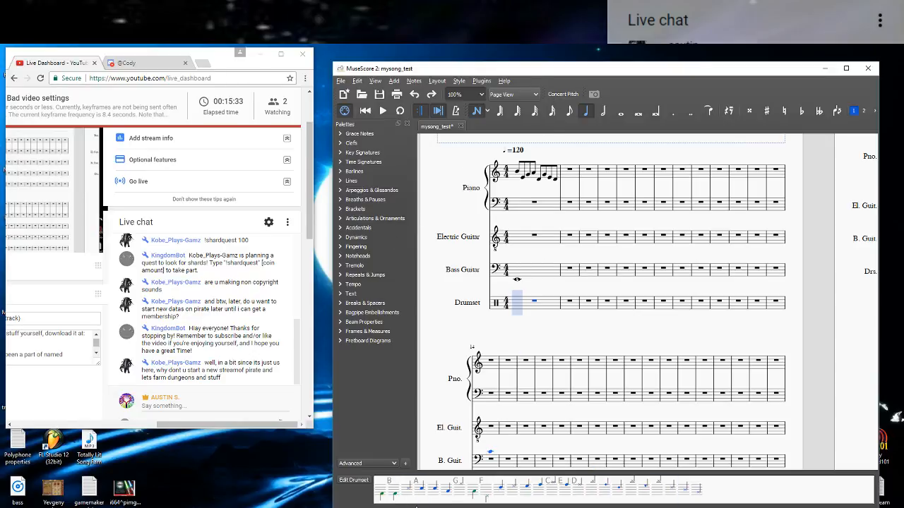
pyautogui.click(434, 494)
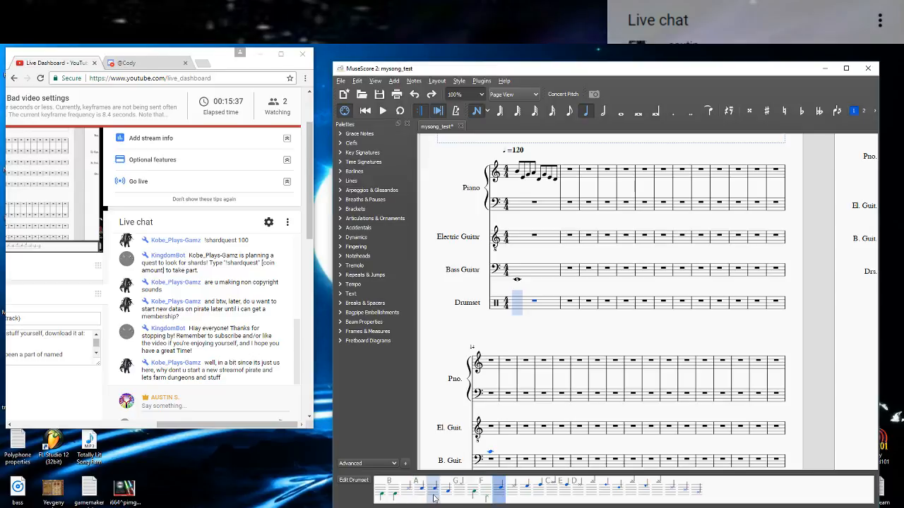
pyautogui.click(423, 497)
pyautogui.click(408, 499)
pyautogui.click(396, 499)
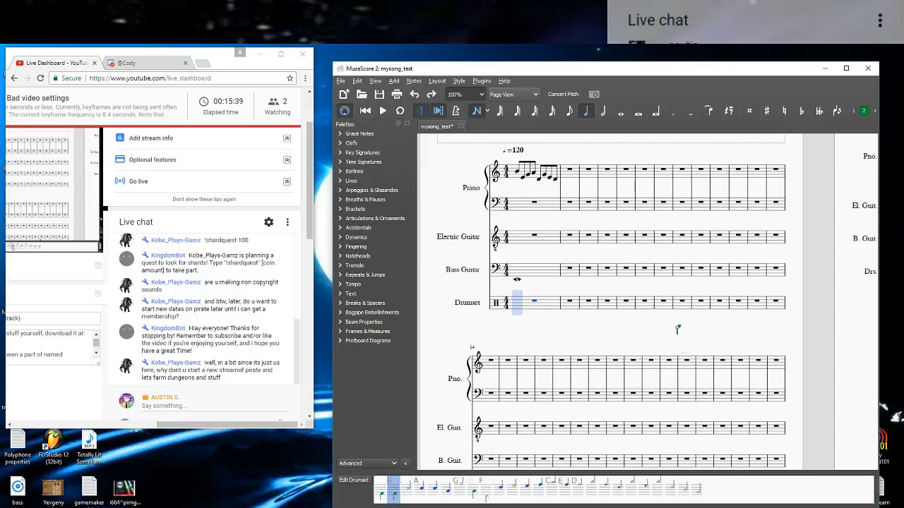
# Set the Drumset channel's sound to Jazz 1 in the Mixer and close the Mixer.
pyautogui.press('F10')
pyautogui.click(685, 408)
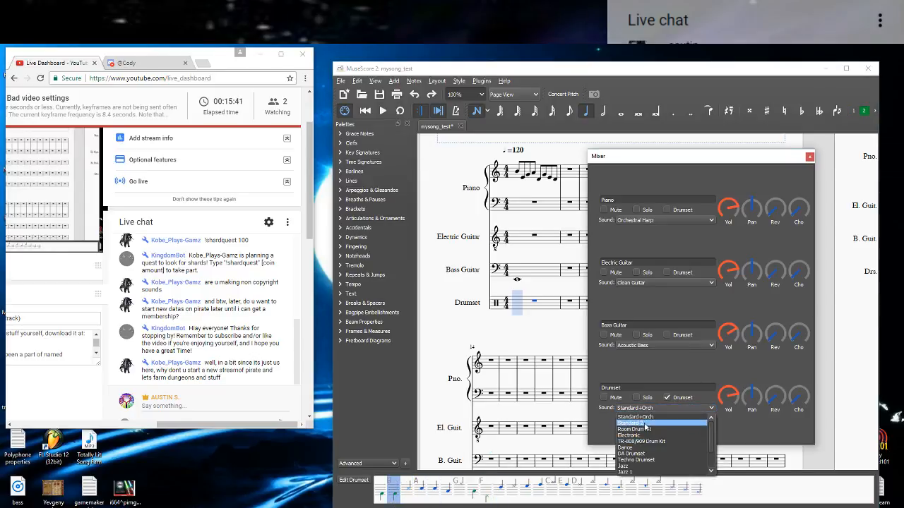
pyautogui.scroll(-1, 642, 464)
pyautogui.scroll(-1, 639, 466)
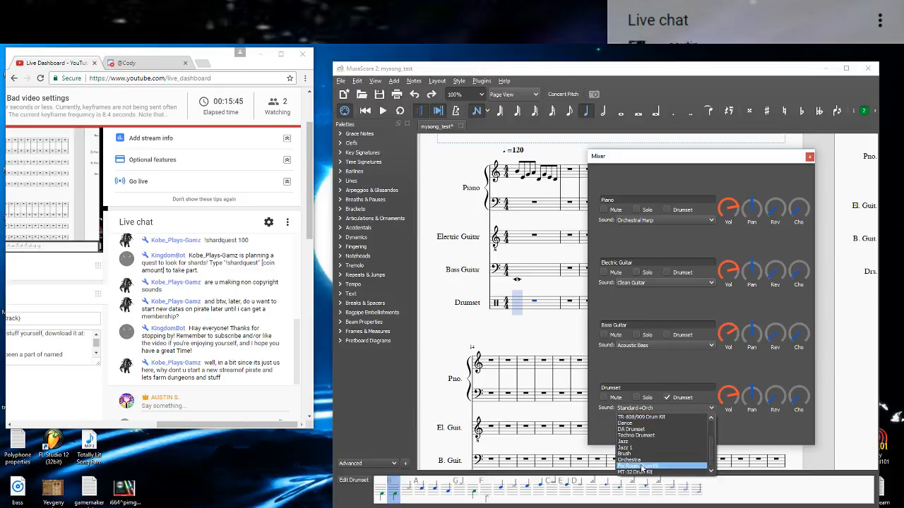
pyautogui.scroll(1, 643, 458)
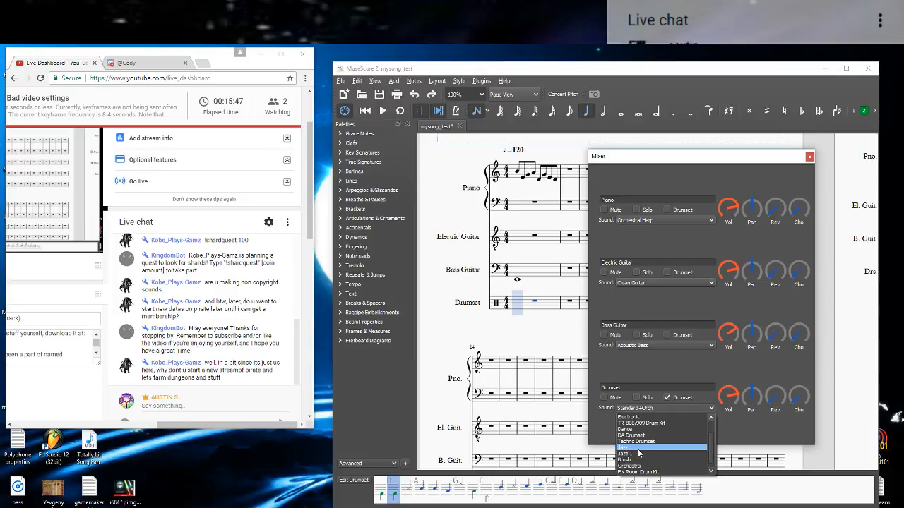
pyautogui.click(643, 454)
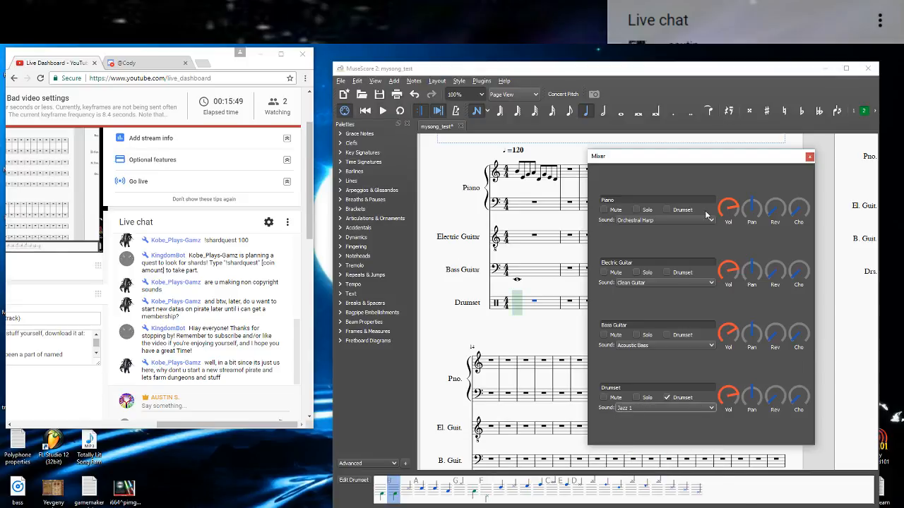
pyautogui.click(664, 408)
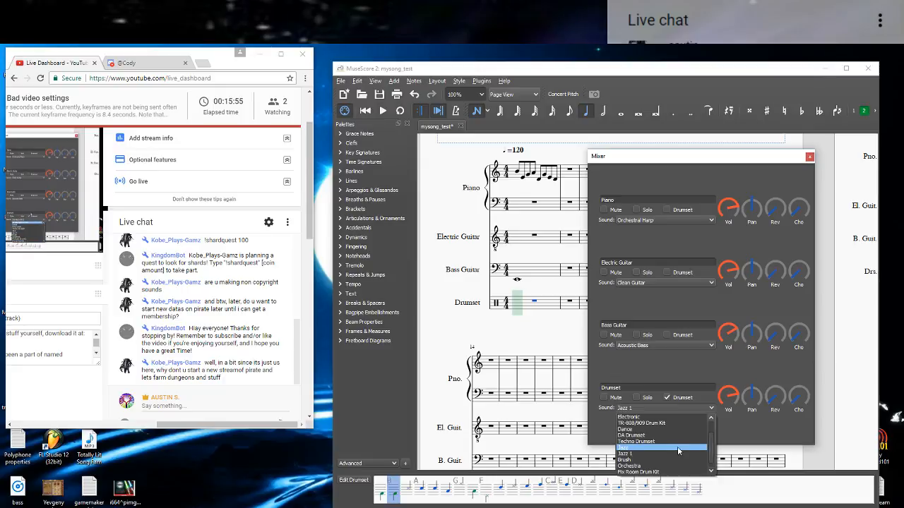
pyautogui.click(678, 454)
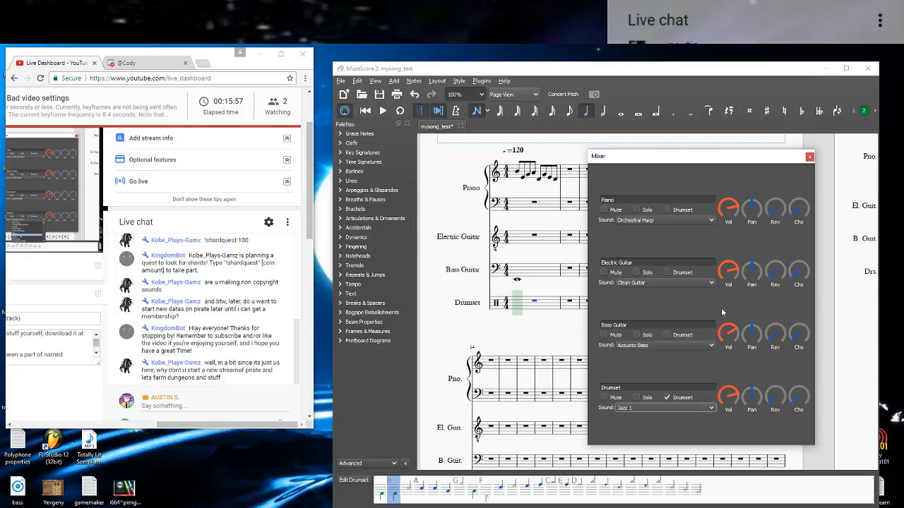
pyautogui.click(809, 156)
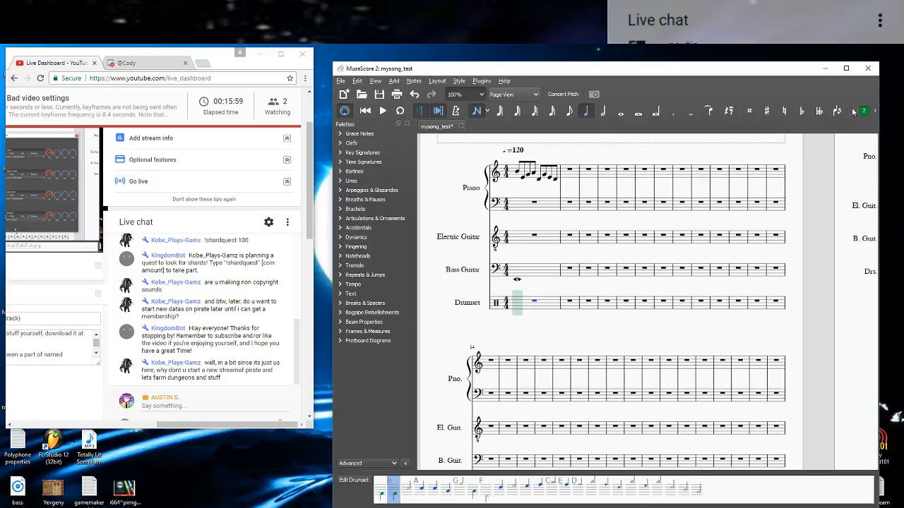
# Audition several more drum sounds and choose the first drum in the drum palette.
pyautogui.click(417, 496)
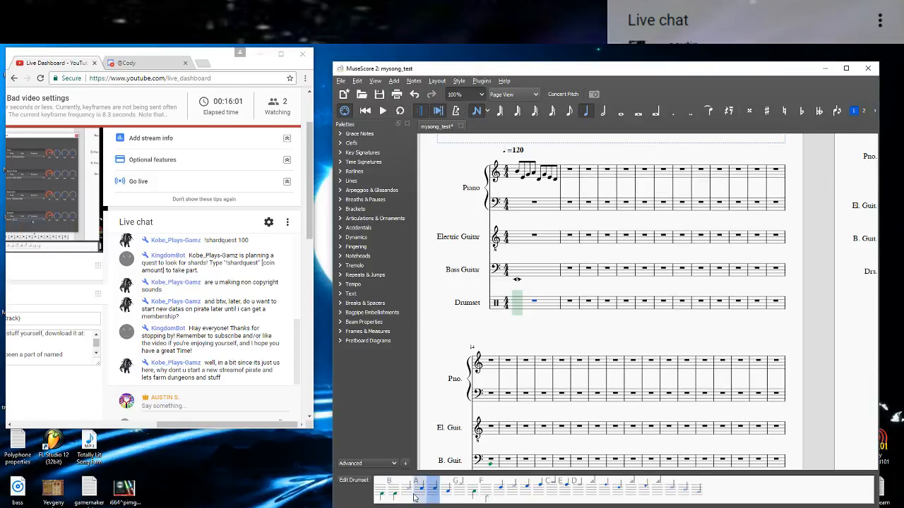
pyautogui.click(416, 498)
pyautogui.click(445, 499)
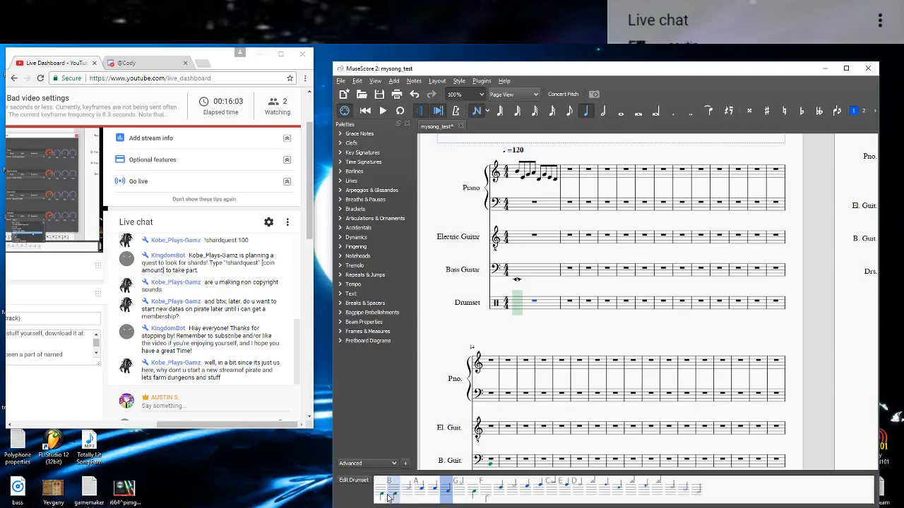
pyautogui.click(387, 497)
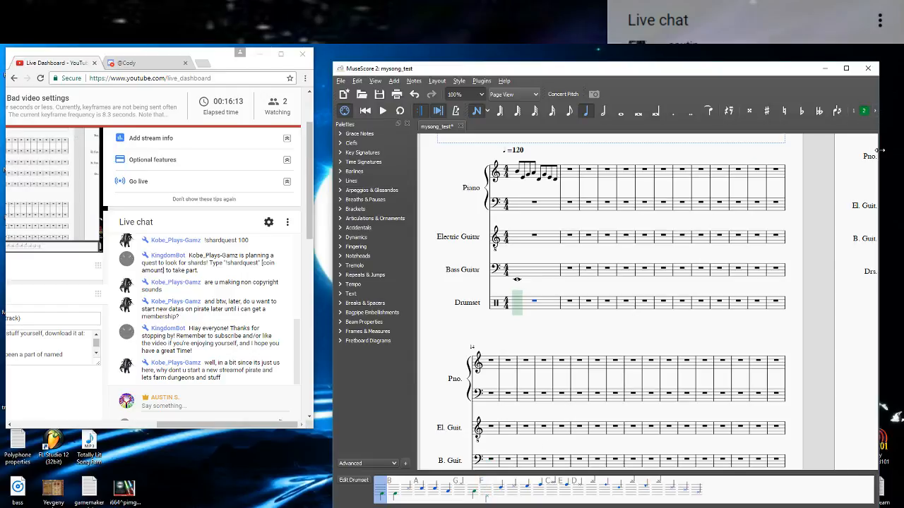
# Widen the score window, switch to voice 1, and enter two eighth notes of the first drum in the Drumset's first measure.
pyautogui.moveTo(881, 150); pyautogui.dragTo(889, 150)
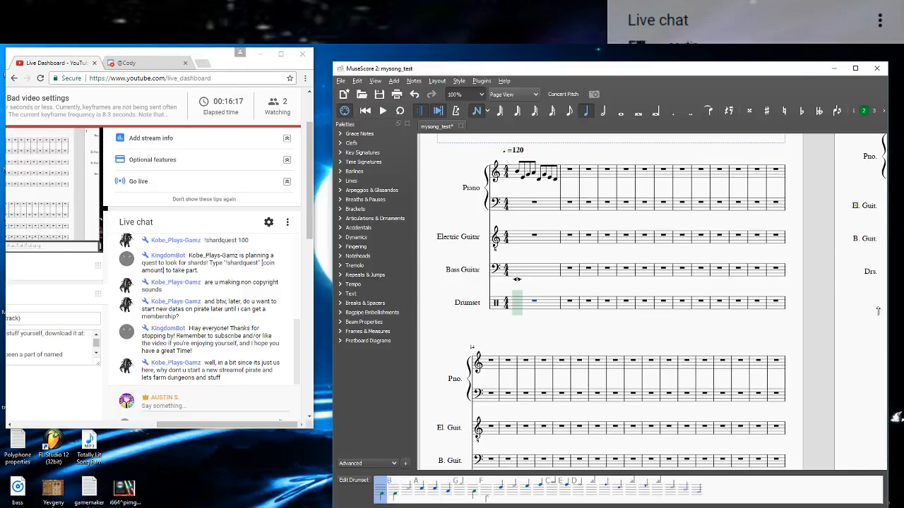
pyautogui.click(854, 112)
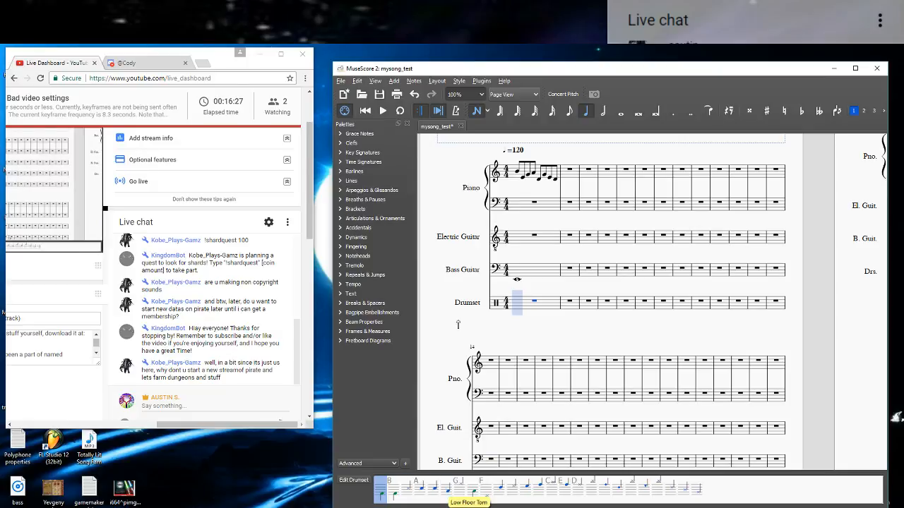
pyautogui.click(570, 111)
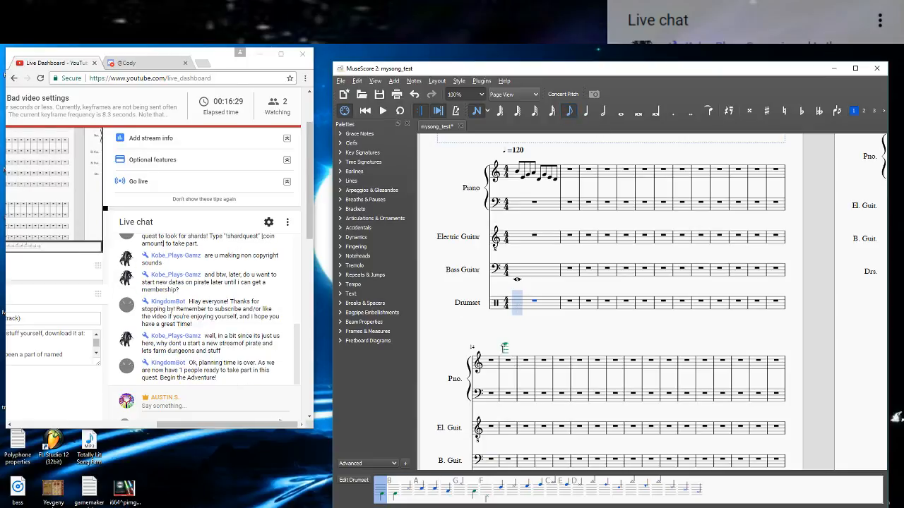
pyautogui.click(510, 314)
pyautogui.click(524, 309)
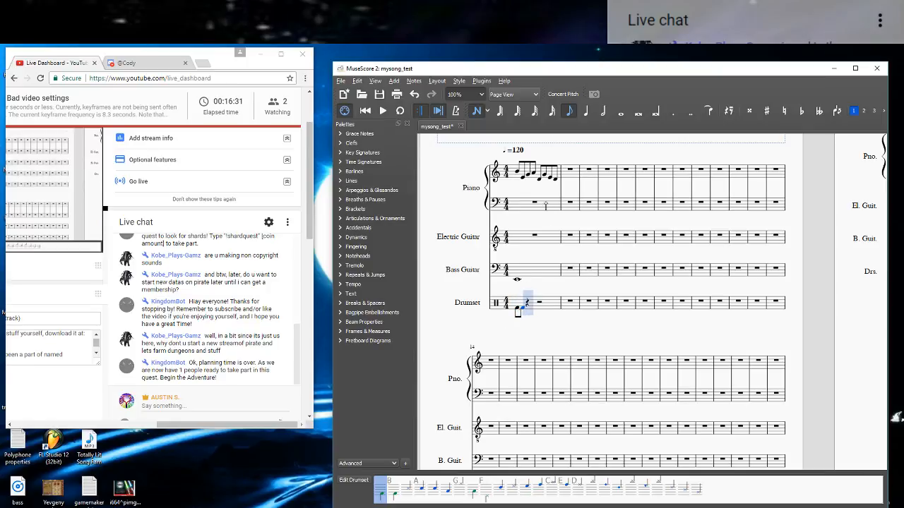
# Add a dotted eighth note of the drum marked A on beat 2, followed by a voice 1 sixteenth note of the first drum.
pyautogui.click(421, 498)
pyautogui.press('a')
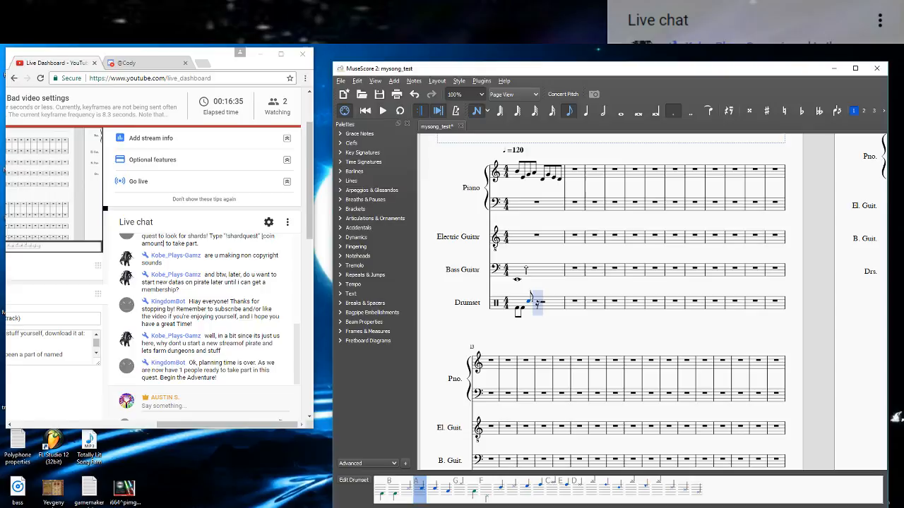
pyautogui.click(551, 111)
pyautogui.click(863, 111)
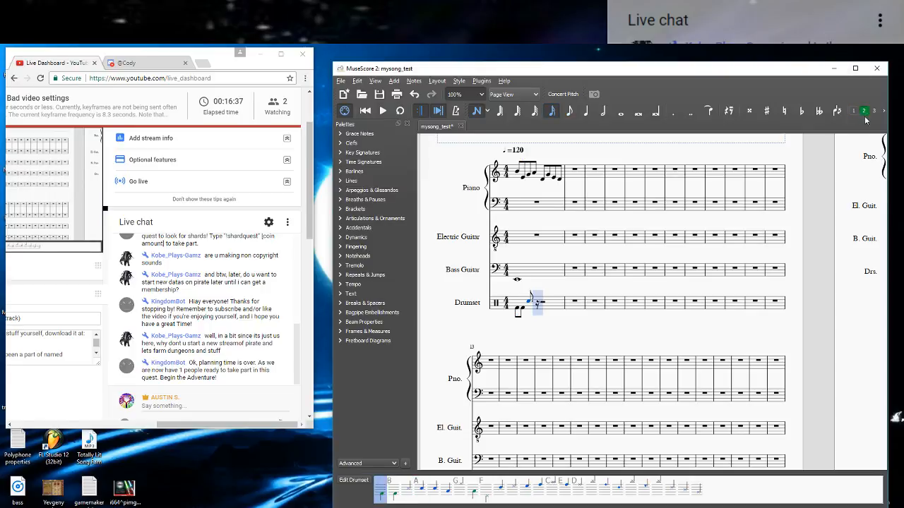
pyautogui.click(854, 112)
pyautogui.click(541, 315)
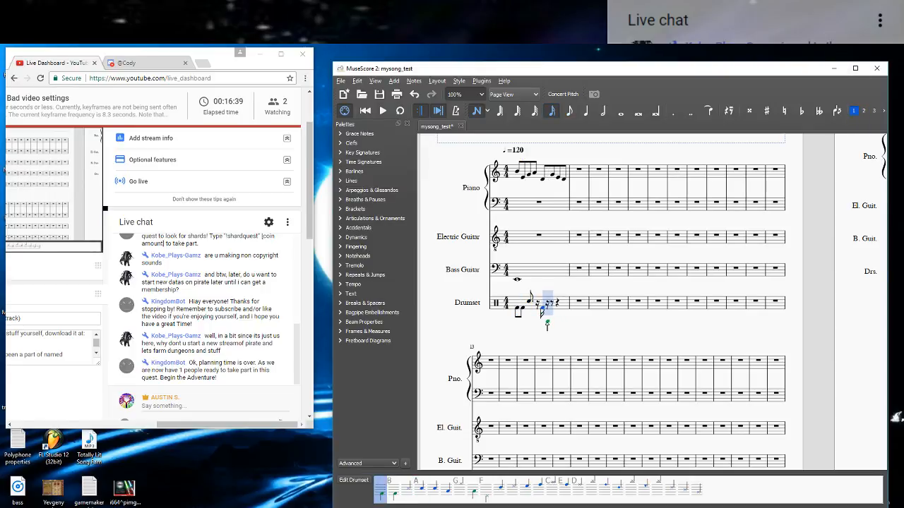
pyautogui.hotkey('ctrl', 'z')
pyautogui.click(537, 309)
# Add an eighth and a sixteenth note of the first drum on beat 3, and undo the extra note after them.
pyautogui.press('4')
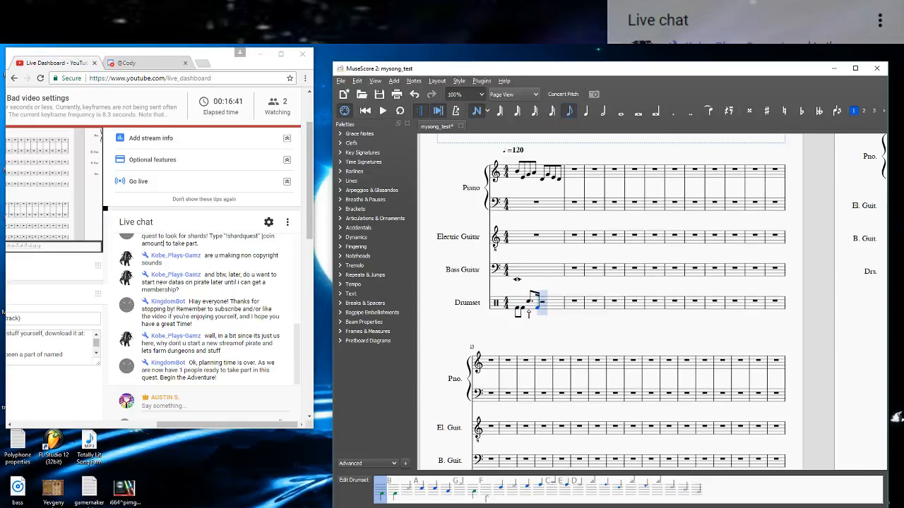
pyautogui.click(544, 319)
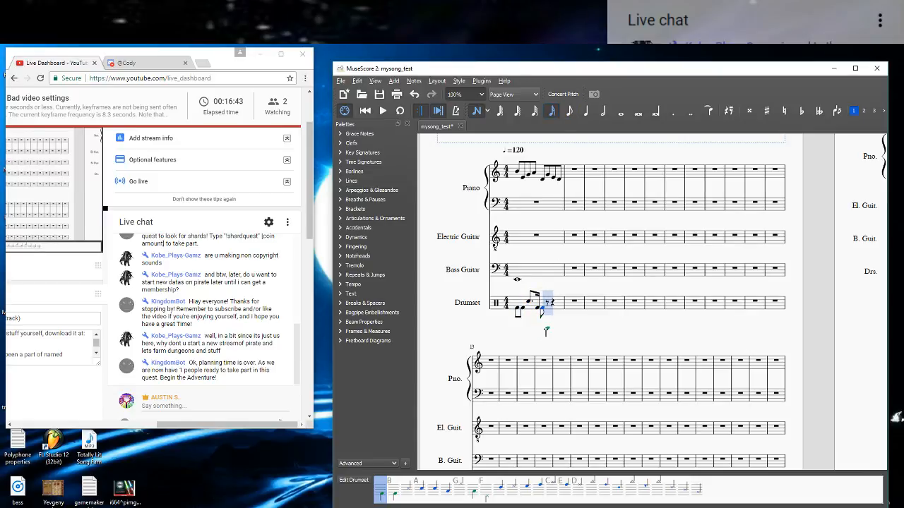
pyautogui.press('b')
pyautogui.click(569, 111)
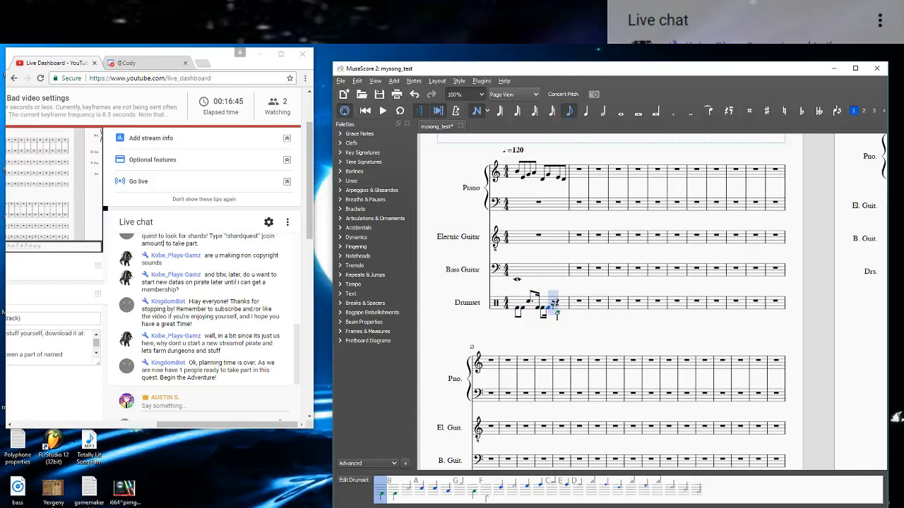
pyautogui.press('b')
pyautogui.click(406, 489)
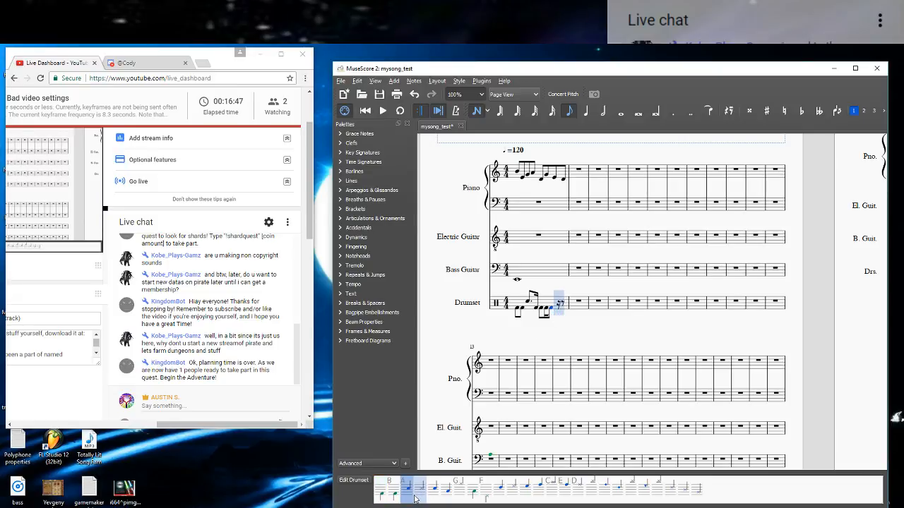
pyautogui.hotkey('ctrl', 'z')
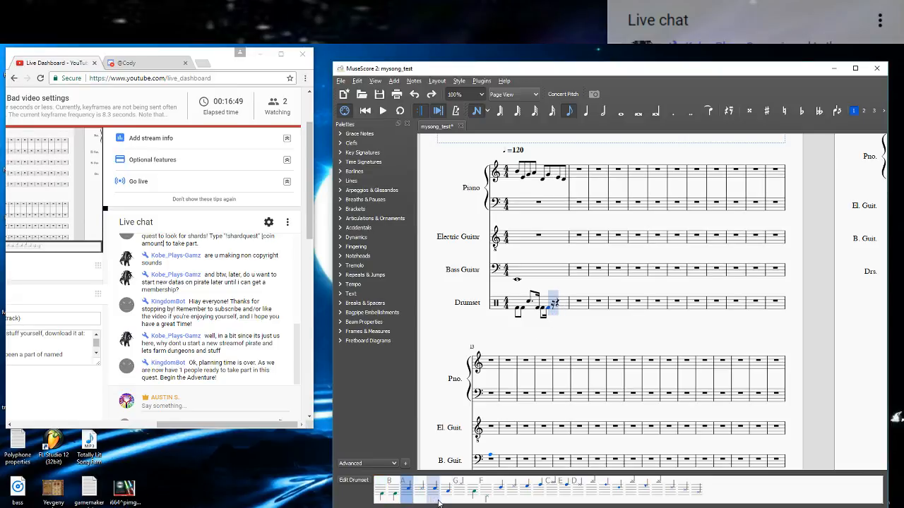
# Select the drum marked A, leave note input, and play back the Drumset's first measure.
pyautogui.click(421, 499)
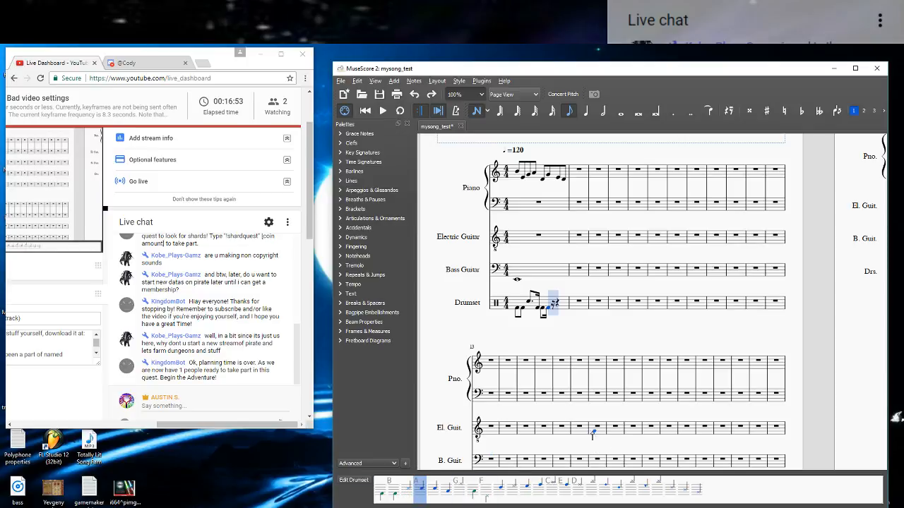
pyautogui.press('Escape')
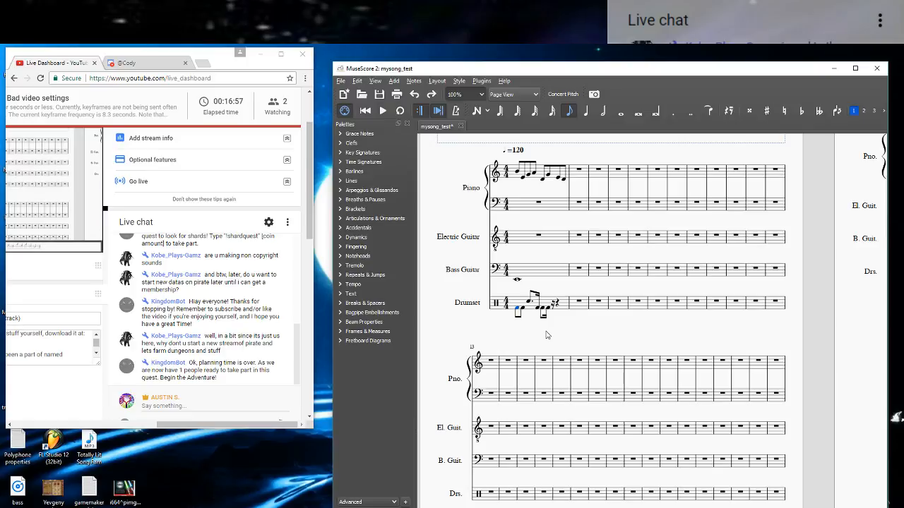
pyautogui.press('space')
pyautogui.press('space')
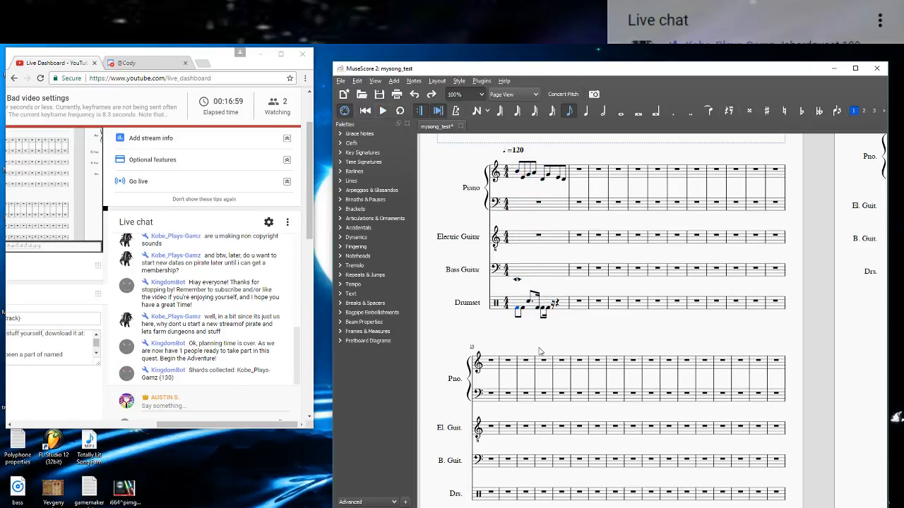
# Remove the dot from the Drumset's beat 2 note and fill the gap with a voice 1 sixteenth note of the first drum.
pyautogui.click(671, 112)
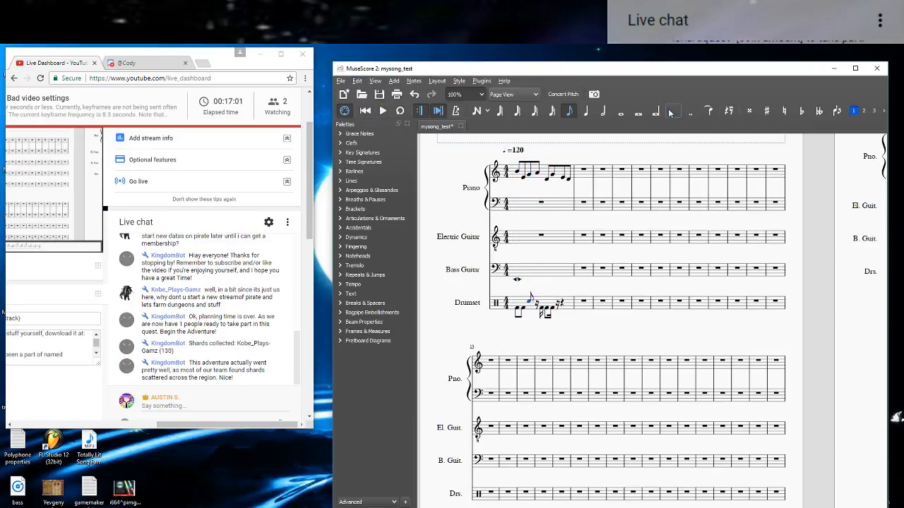
pyautogui.press('n')
pyautogui.click(552, 111)
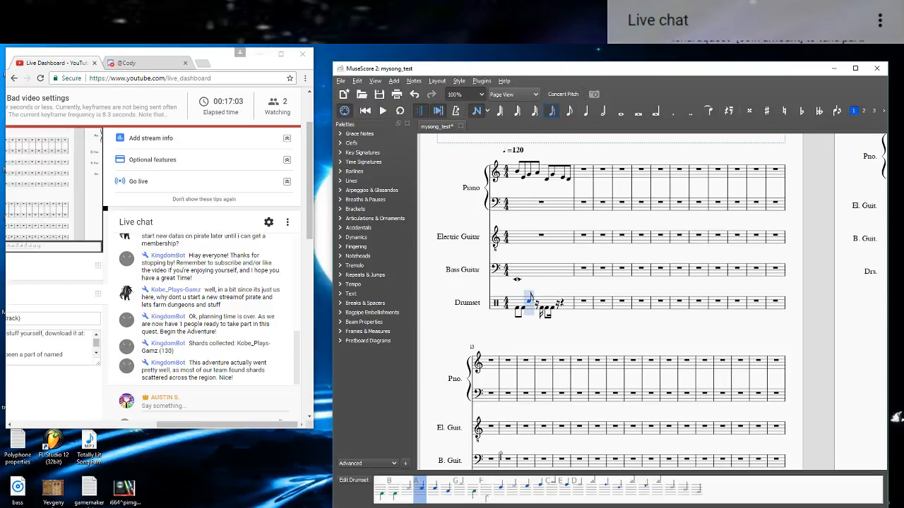
pyautogui.click(447, 491)
pyautogui.click(382, 493)
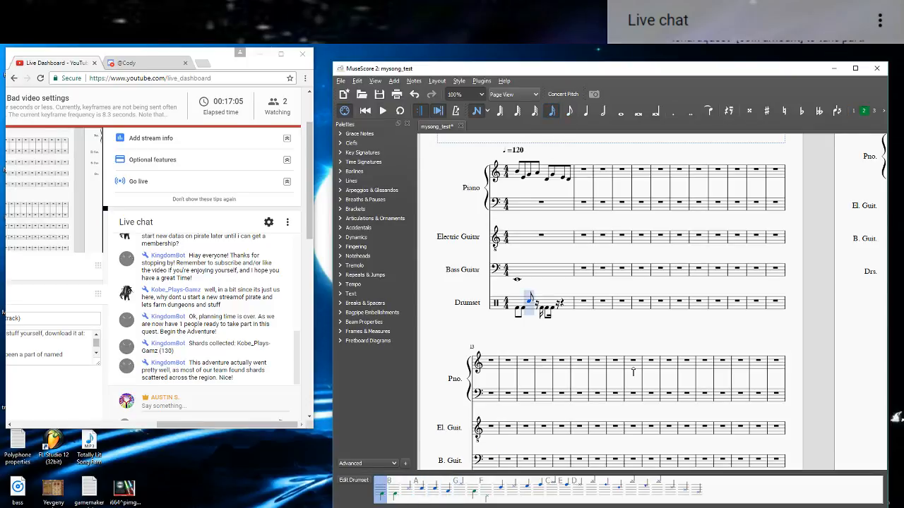
pyautogui.click(854, 115)
pyautogui.click(537, 309)
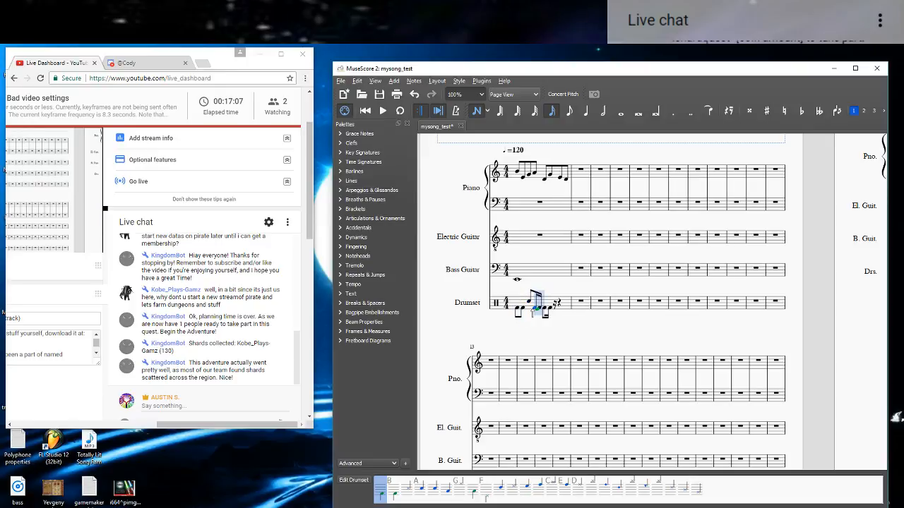
pyautogui.press('n')
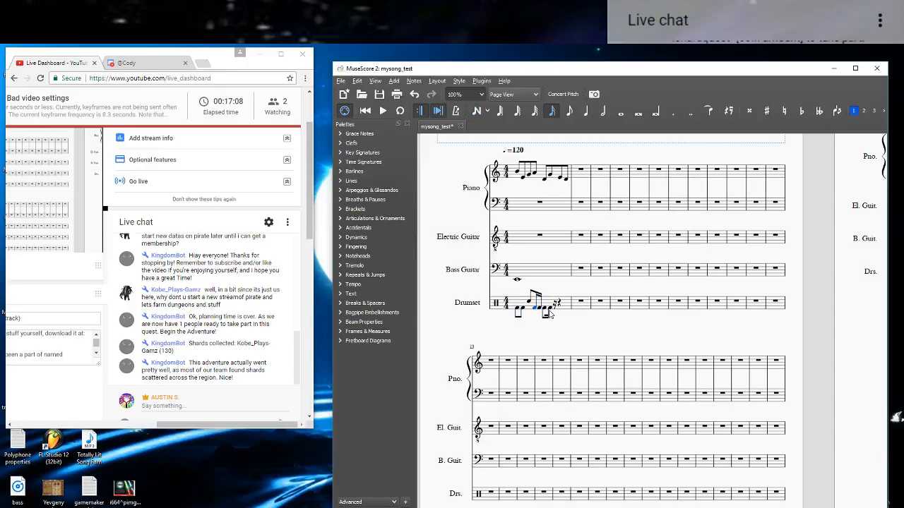
# Set the last drum note on beat 3 to an eighth note and play back the measure.
pyautogui.click(569, 111)
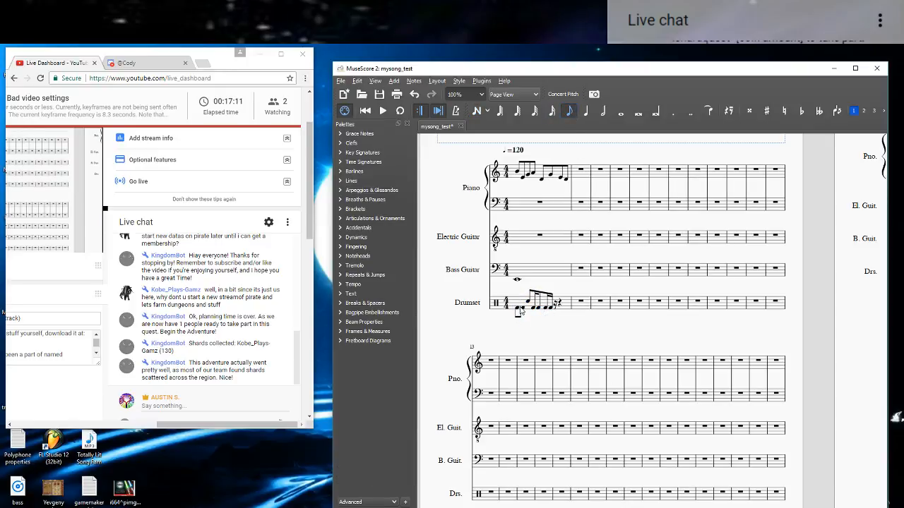
pyautogui.press('space')
pyautogui.press('space')
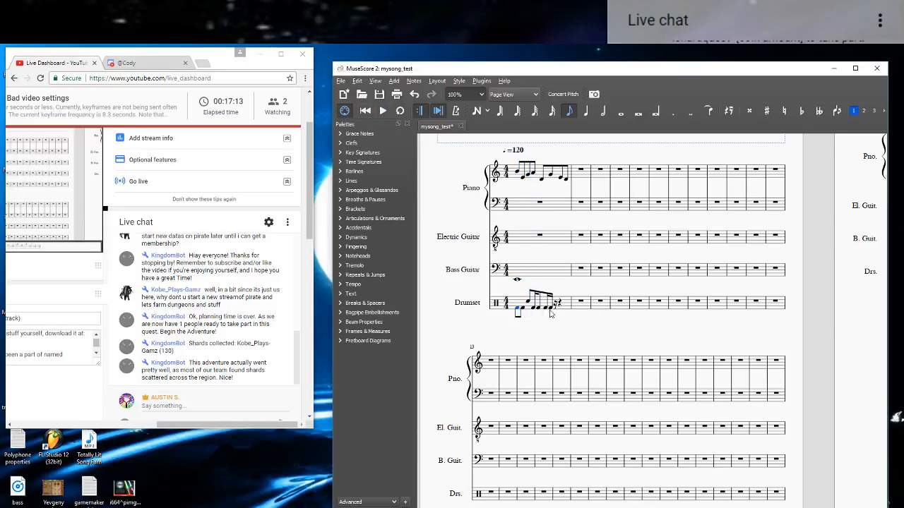
pyautogui.press('3')
pyautogui.click(569, 111)
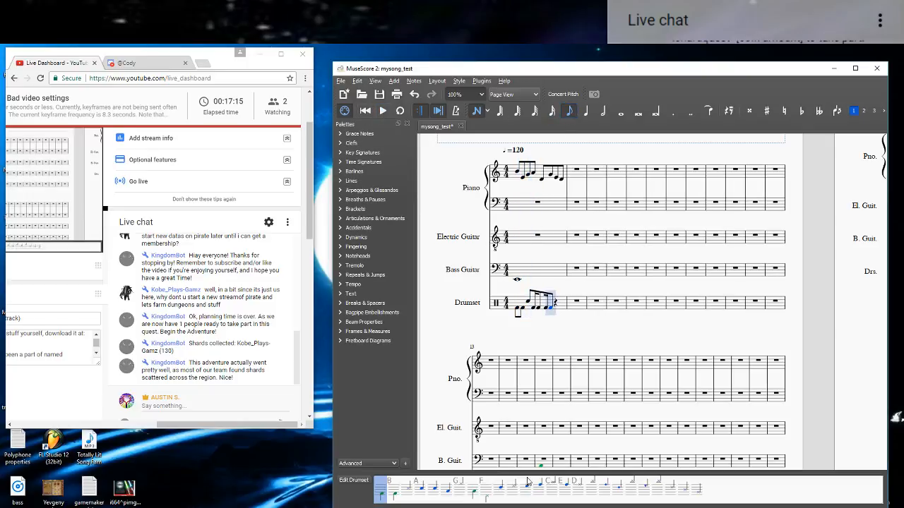
# Complete beat 4 of the Drumset's first measure with a dotted eighth note of the drum marked A and a sixteenth of the first drum.
pyautogui.click(560, 314)
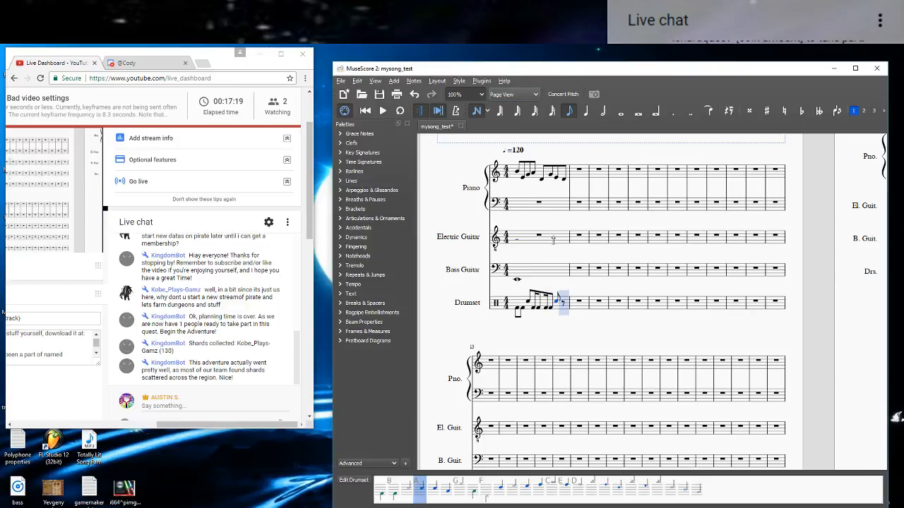
pyautogui.press('n')
pyautogui.click(673, 112)
pyautogui.press('n')
pyautogui.click(553, 112)
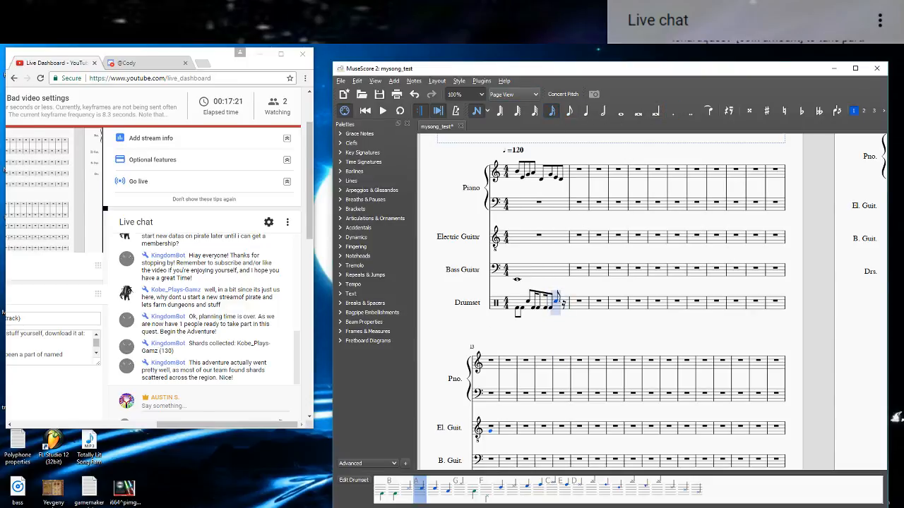
pyautogui.click(380, 493)
pyautogui.click(854, 111)
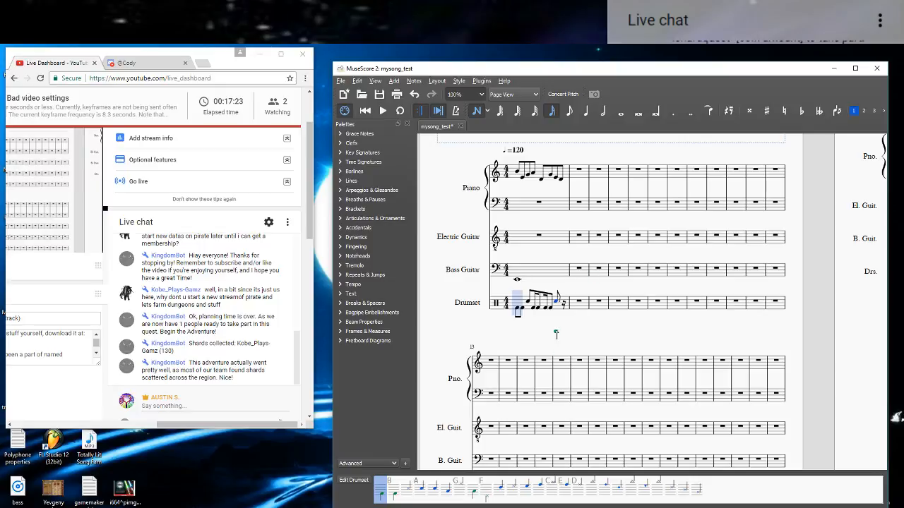
pyautogui.press('n')
# Play the first measure with all instruments, restart it from the beginning, and stop playback.
pyautogui.click(380, 112)
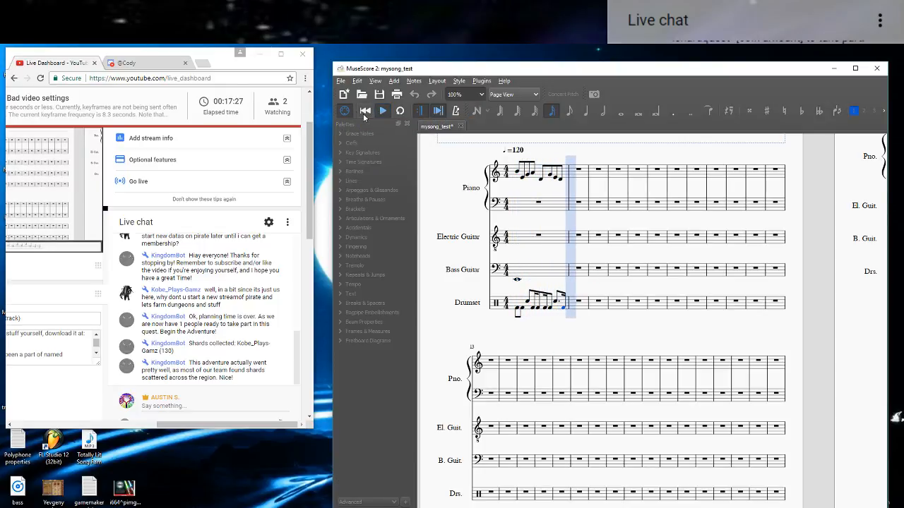
pyautogui.click(365, 112)
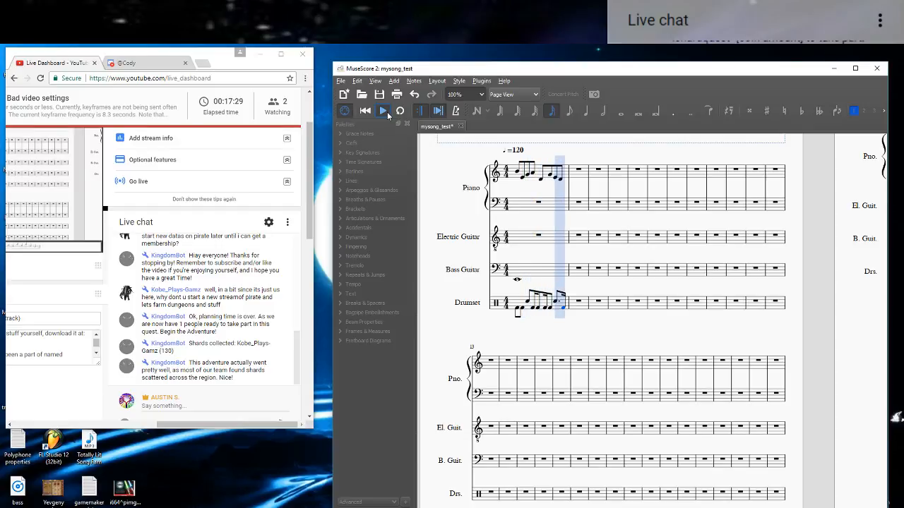
pyautogui.click(387, 112)
# Enter three eighth notes at the start of the Piano's second measure and adjust the third note's pitch by semitones.
pyautogui.press('4')
pyautogui.press('n')
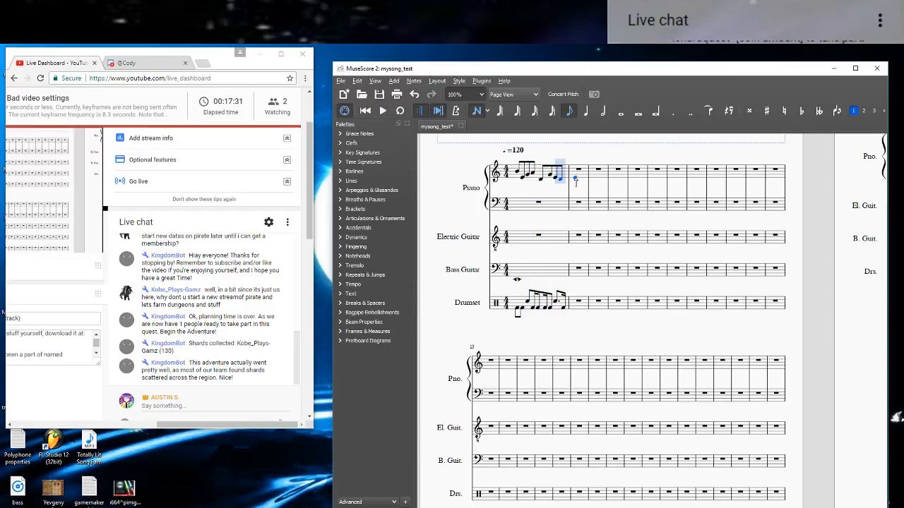
pyautogui.click(578, 174)
pyautogui.click(584, 176)
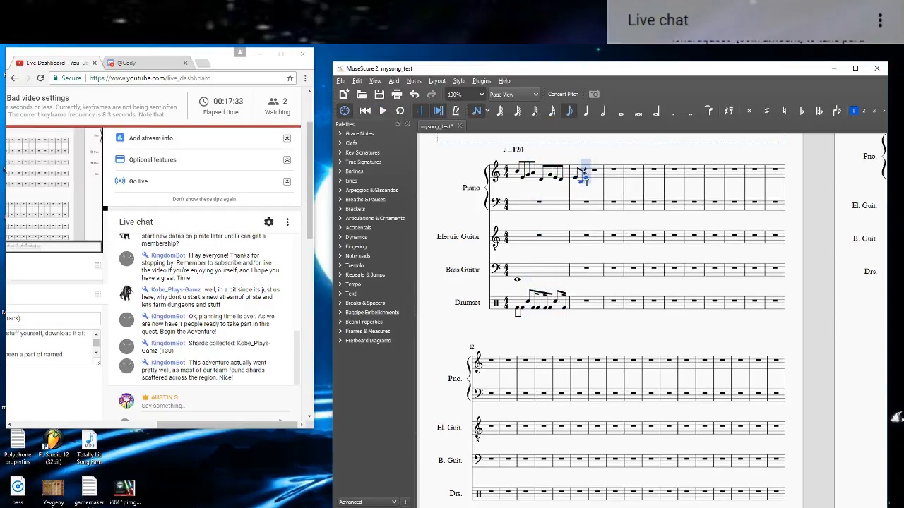
pyautogui.click(592, 177)
pyautogui.press('Up')
pyautogui.press('Up')
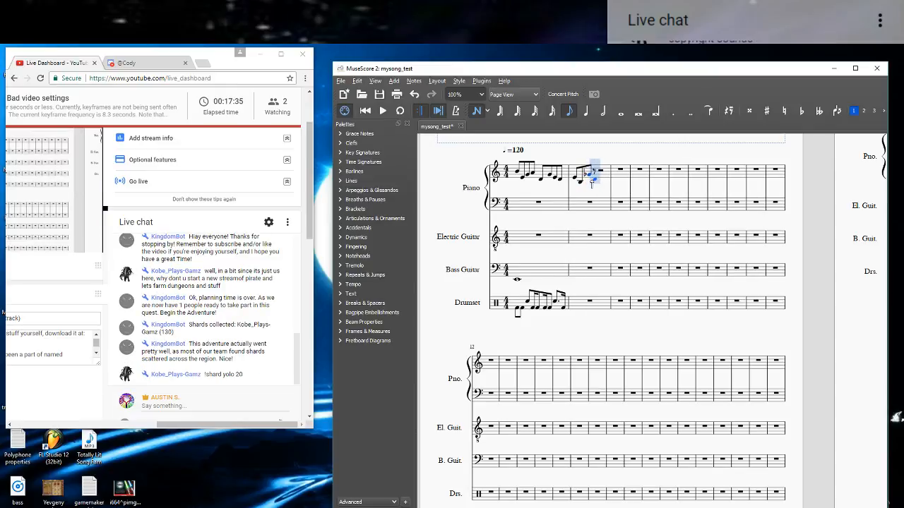
pyautogui.press('Down')
# Add a fourth eighth note to the Piano's second measure, trying neighbouring pitches for it.
pyautogui.click(598, 183)
pyautogui.press('Up')
pyautogui.press('Up')
pyautogui.press('Down')
pyautogui.click(598, 179)
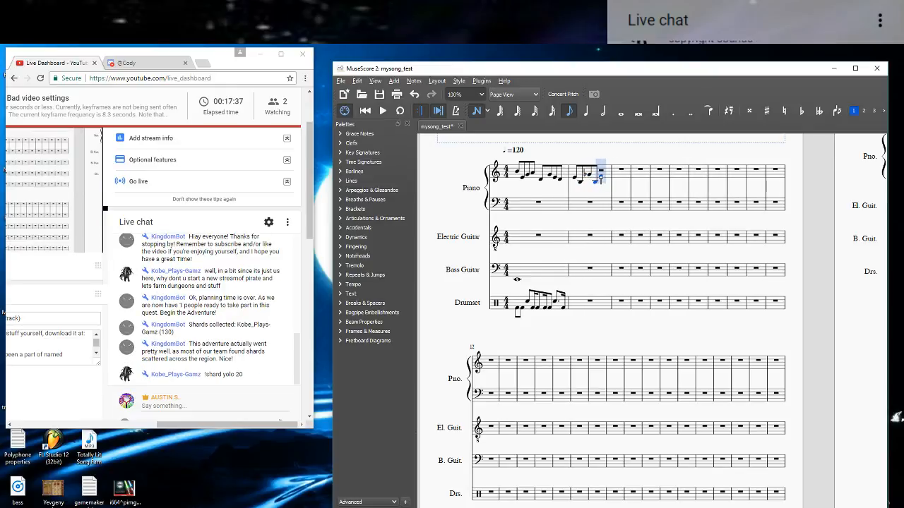
# Add three more eighth notes to the Piano's second measure and shift their pitches by semitones.
pyautogui.click(600, 179)
pyautogui.press('Up')
pyautogui.press('Up')
pyautogui.press('Down')
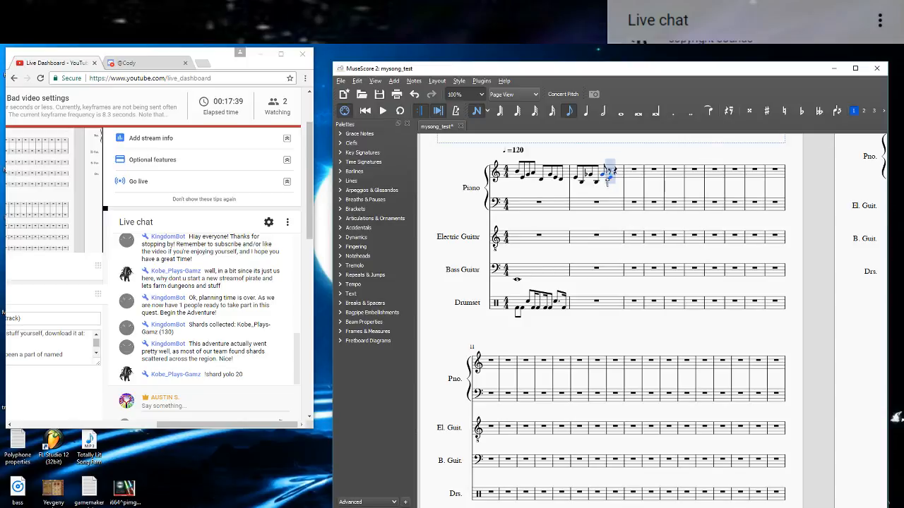
pyautogui.click(606, 186)
pyautogui.click(614, 175)
pyautogui.press('Up')
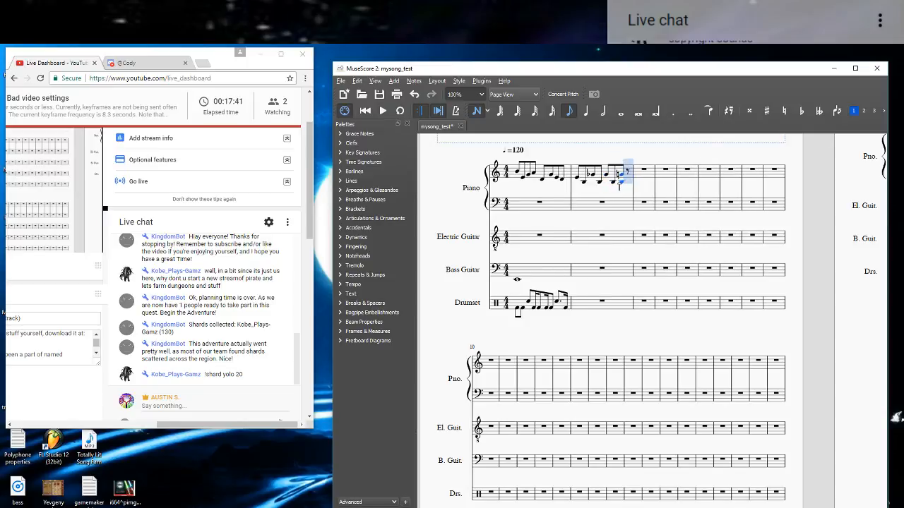
# Enter the last eighth note of the Piano's second measure, leave note input, and briefly play the score.
pyautogui.click(625, 182)
pyautogui.press('Escape')
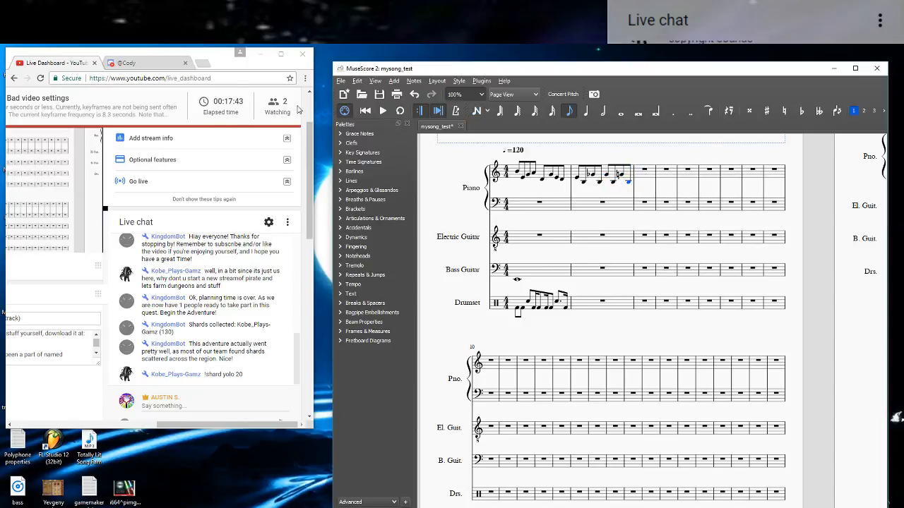
pyautogui.click(382, 111)
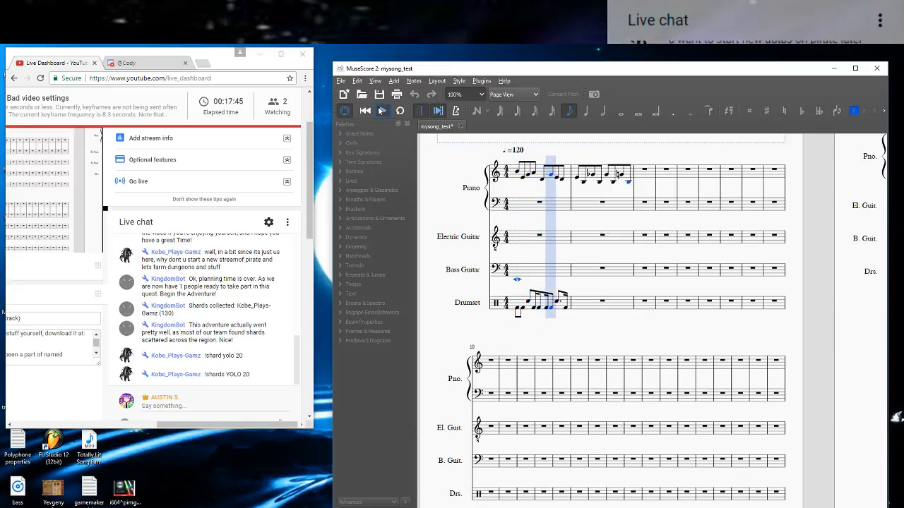
pyautogui.click(381, 111)
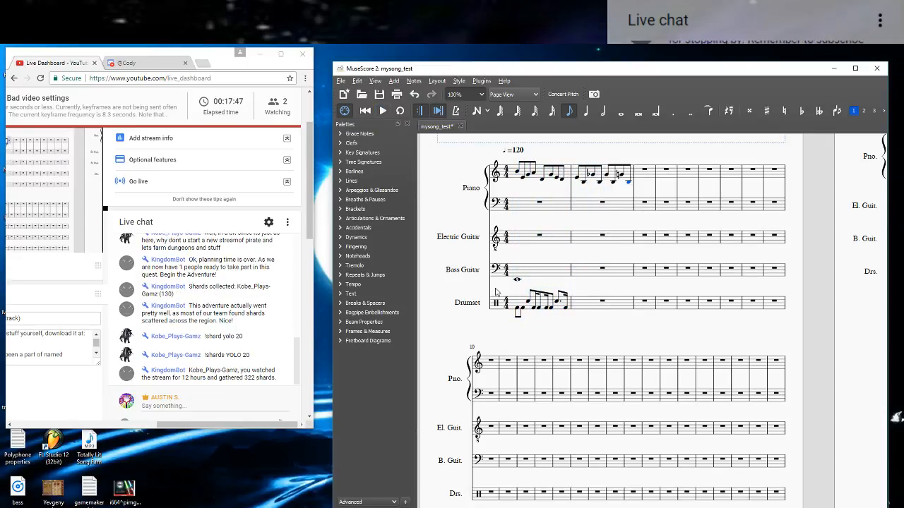
# Copy the Drumset's first measure into its second measure.
pyautogui.click(523, 302)
pyautogui.hotkey('ctrl', 'c')
pyautogui.click(577, 303)
pyautogui.hotkey('ctrl', 'v')
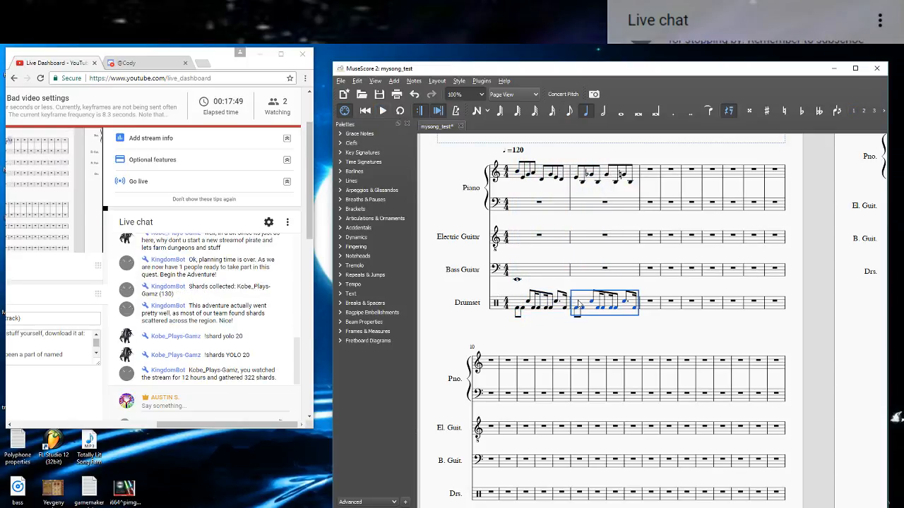
# Check the synthesizer's master effects and the instrument sounds in the mixer, closing both.
pyautogui.press('F10')
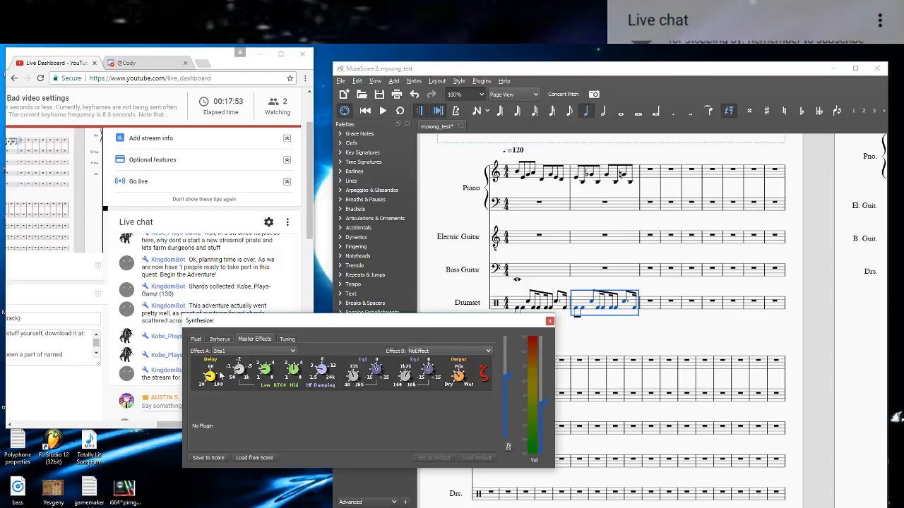
pyautogui.click(550, 321)
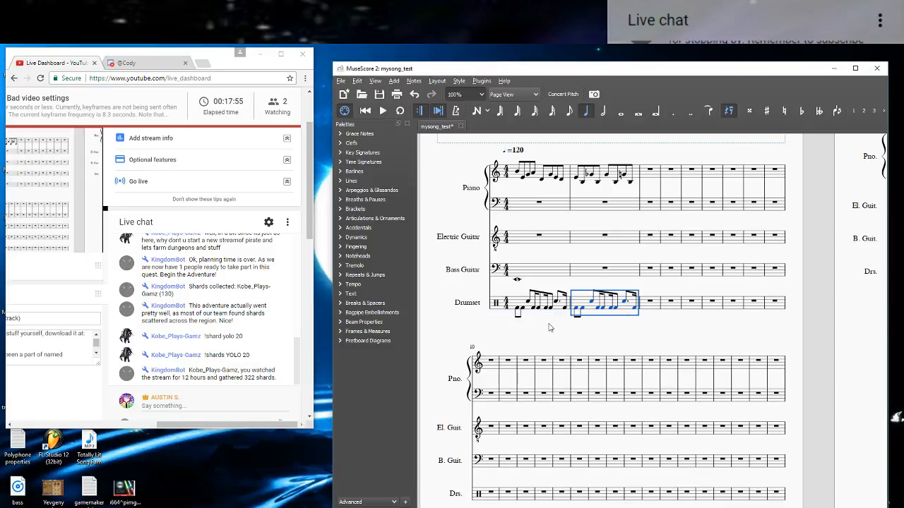
pyautogui.press('F10')
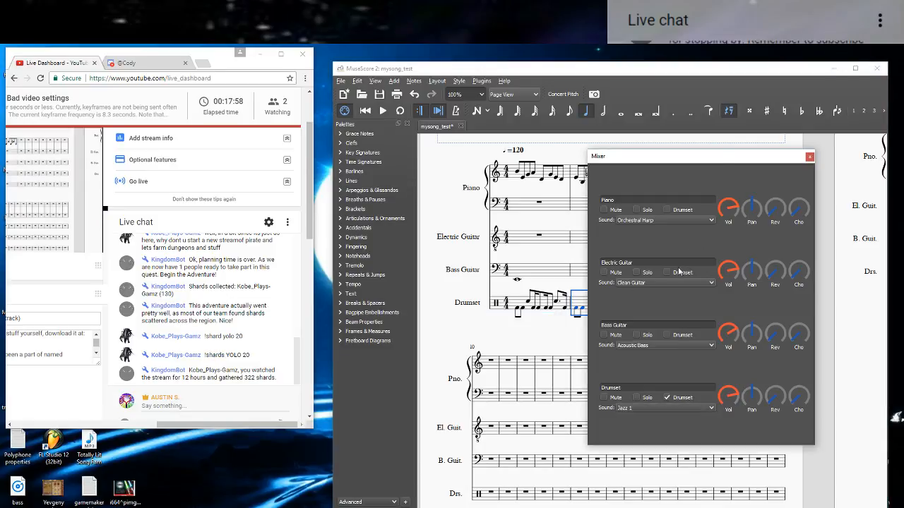
pyautogui.click(809, 156)
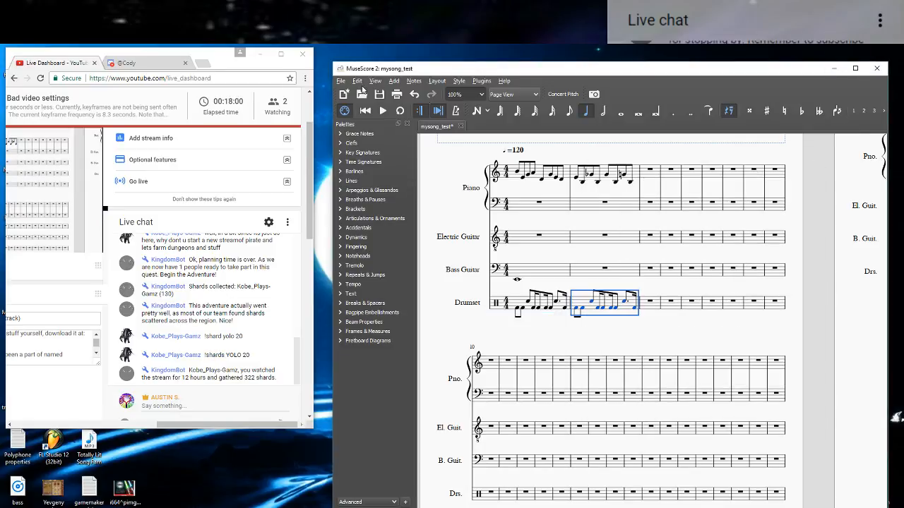
# Open and cancel saving the score, and play back the second measure.
pyautogui.click(380, 94)
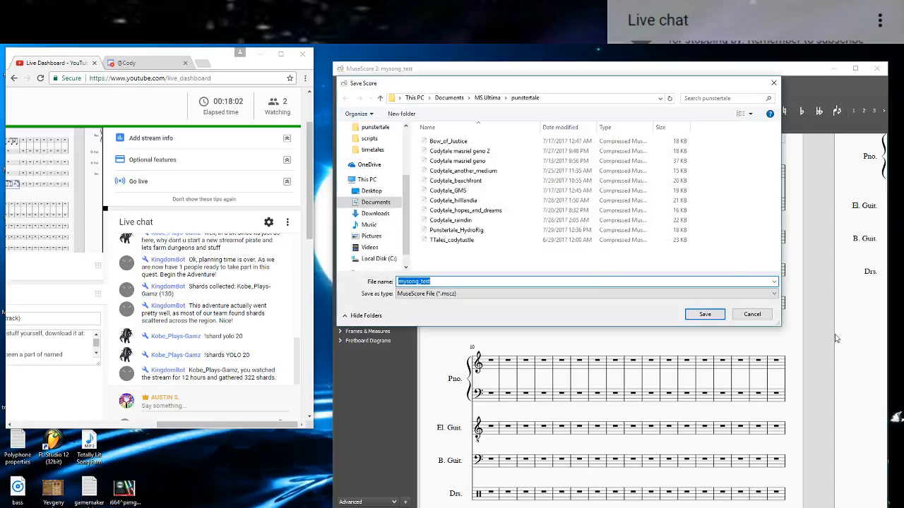
pyautogui.click(752, 314)
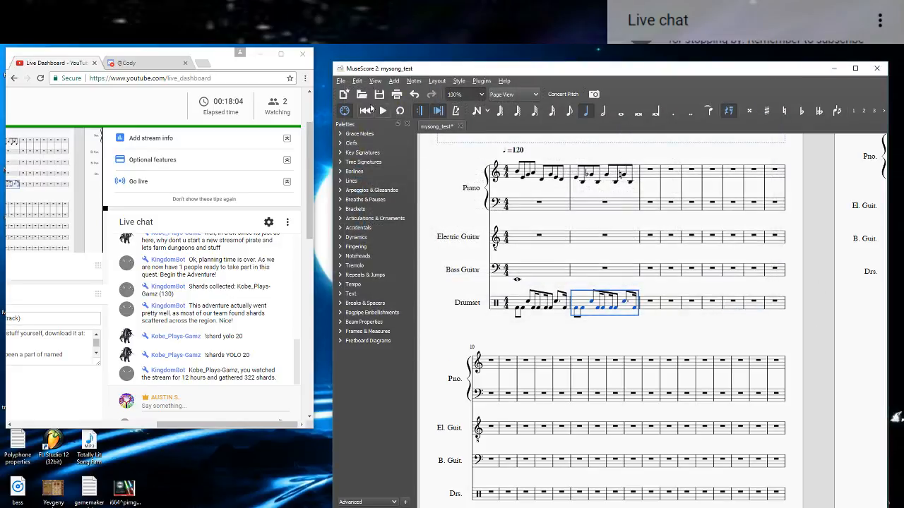
pyautogui.click(384, 111)
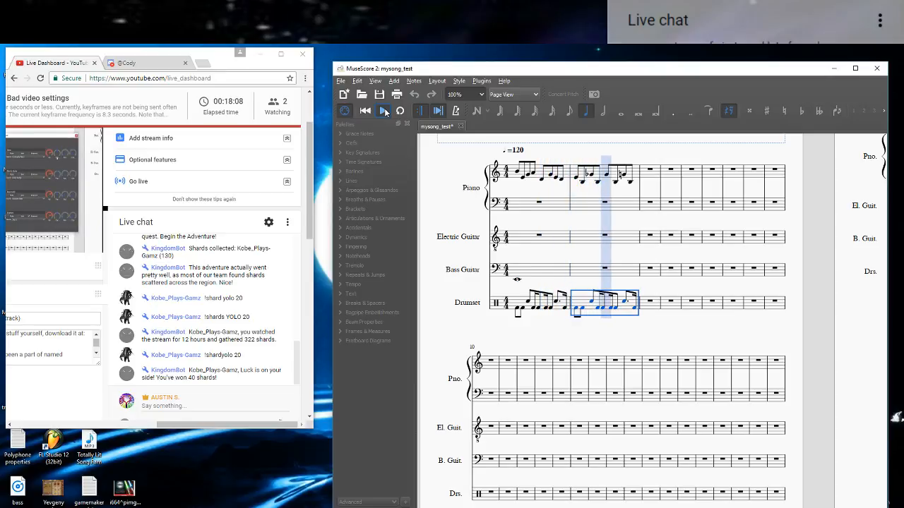
pyautogui.click(384, 111)
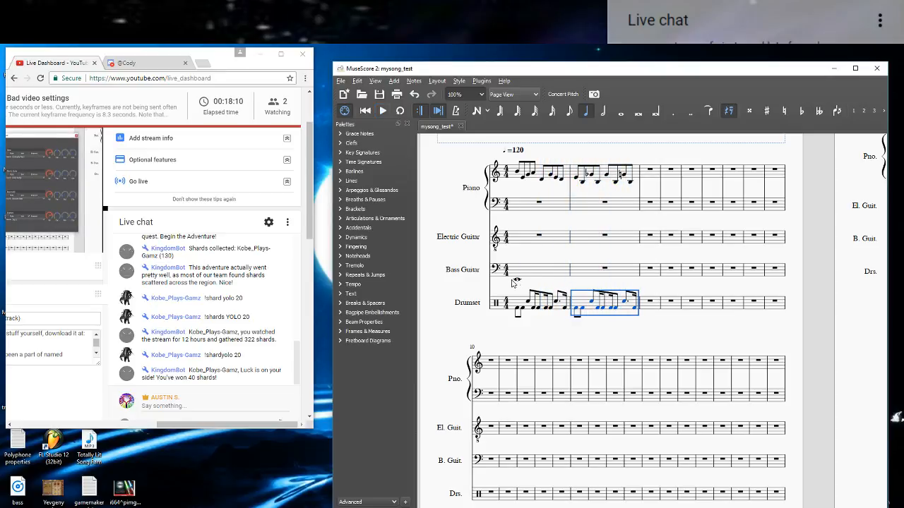
# Remove the bass clef staff from the Piano in the score's instrument list.
pyautogui.click(516, 280)
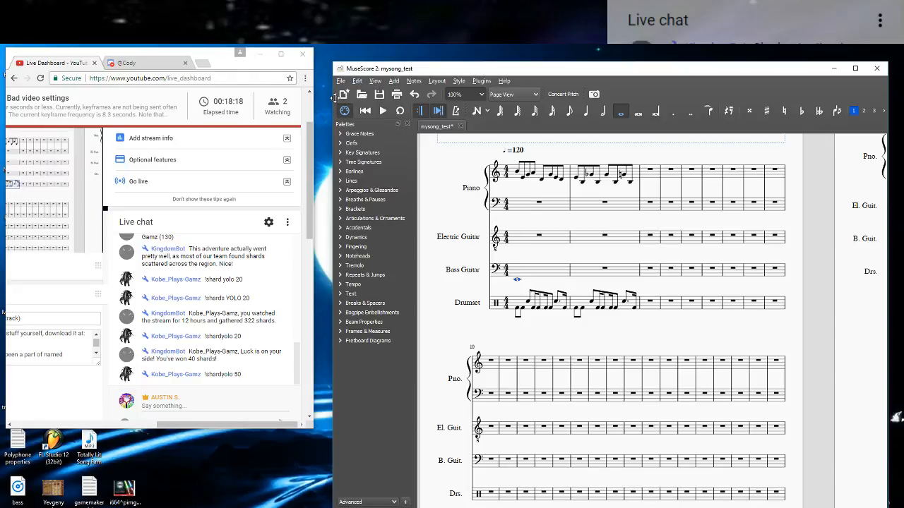
pyautogui.click(359, 82)
pyautogui.click(374, 202)
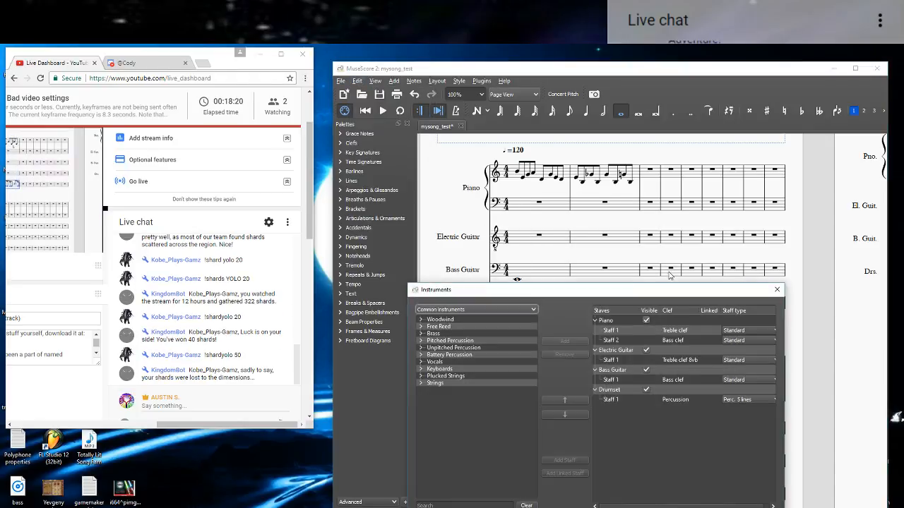
pyautogui.click(611, 341)
pyautogui.click(565, 354)
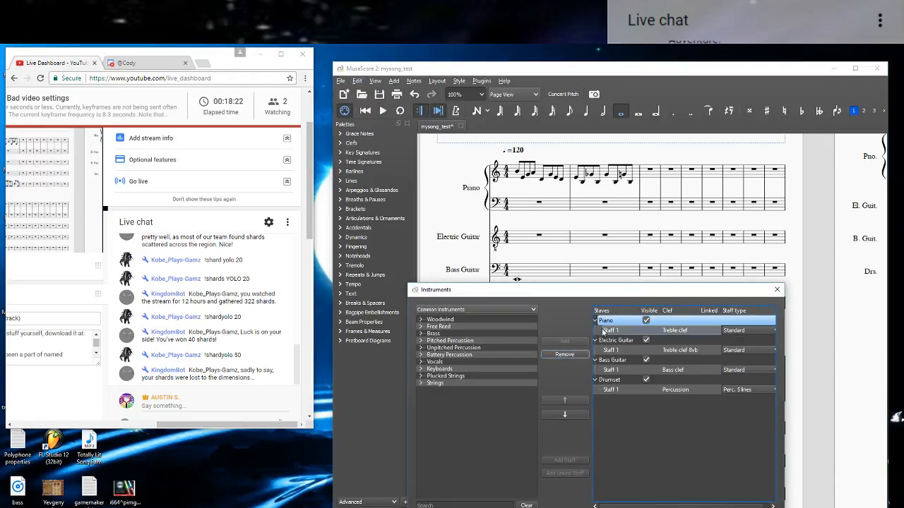
# Add a second Piano with only its treble clef staff, placed above the Electric Guitar, and apply the instrument changes.
pyautogui.click(421, 368)
pyautogui.doubleClick(452, 375)
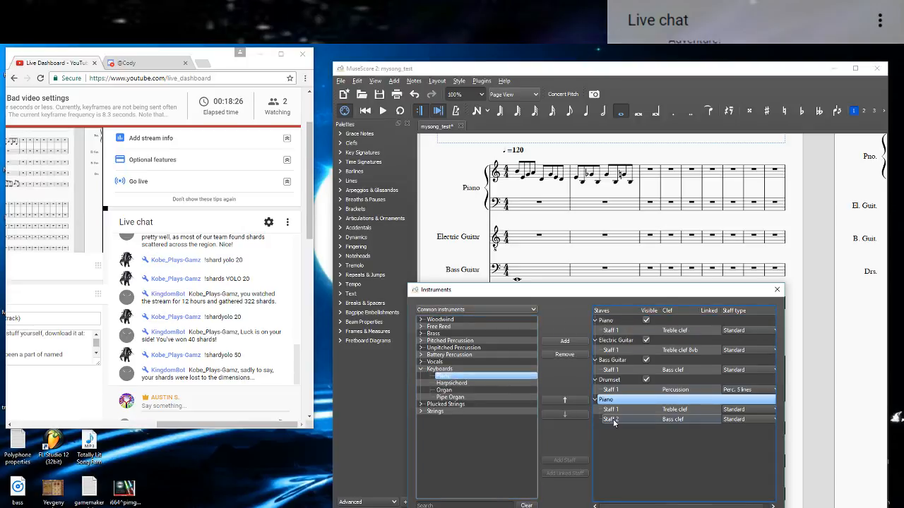
pyautogui.click(565, 354)
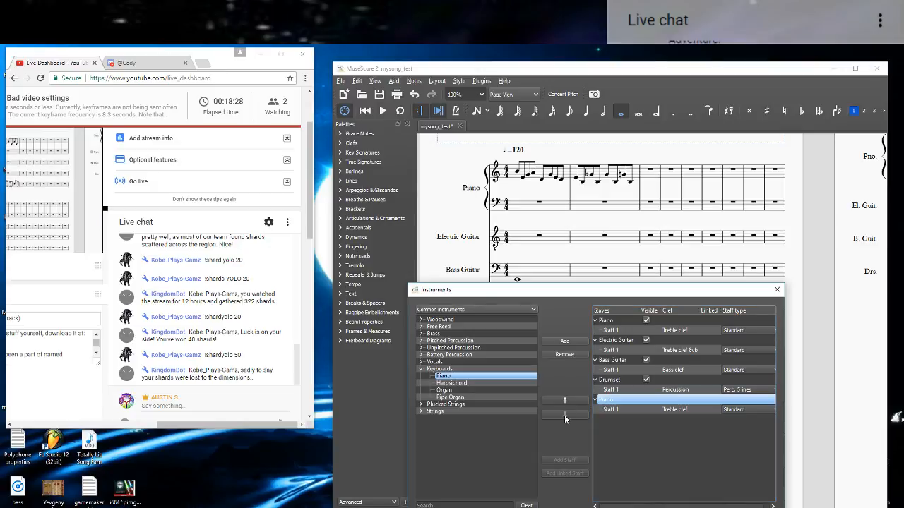
pyautogui.click(567, 401)
pyautogui.click(568, 400)
pyautogui.click(568, 399)
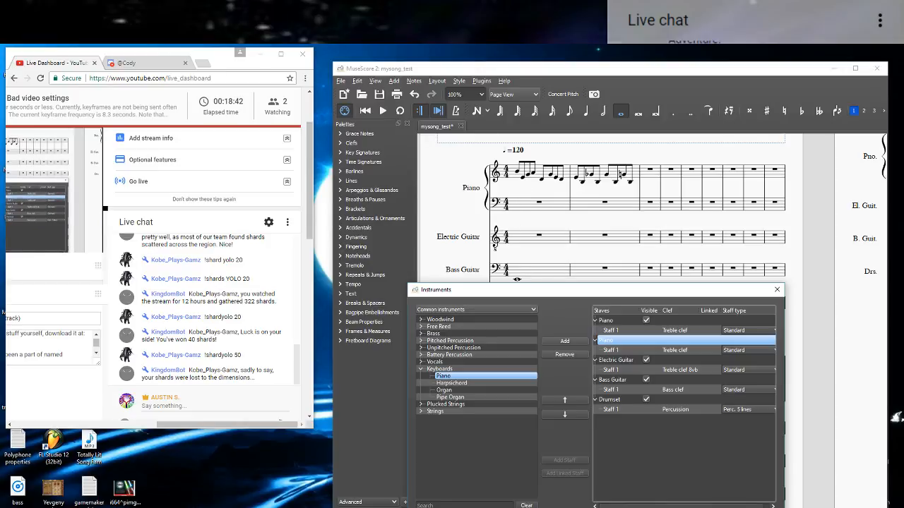
pyautogui.click(695, 507)
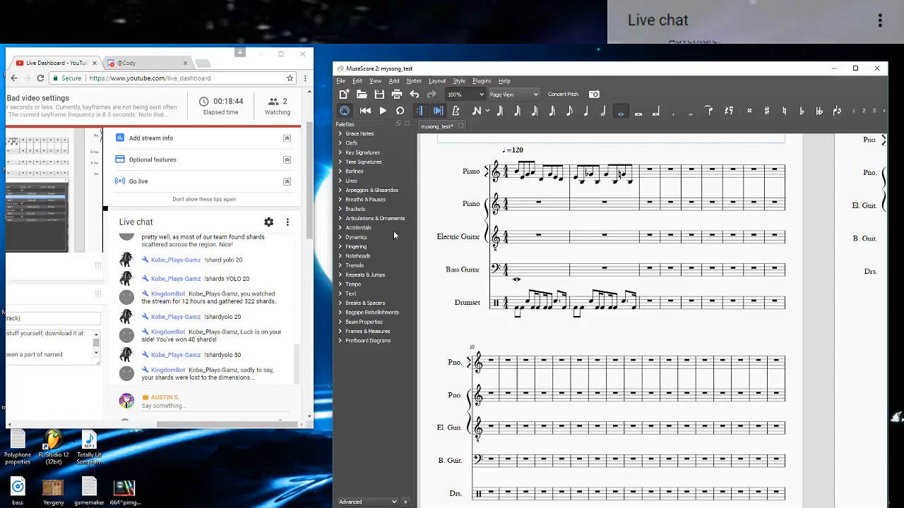
# Delete the leftover curly braces in front of the Piano and Electric Guitar staves.
pyautogui.click(486, 224)
pyautogui.click(489, 259)
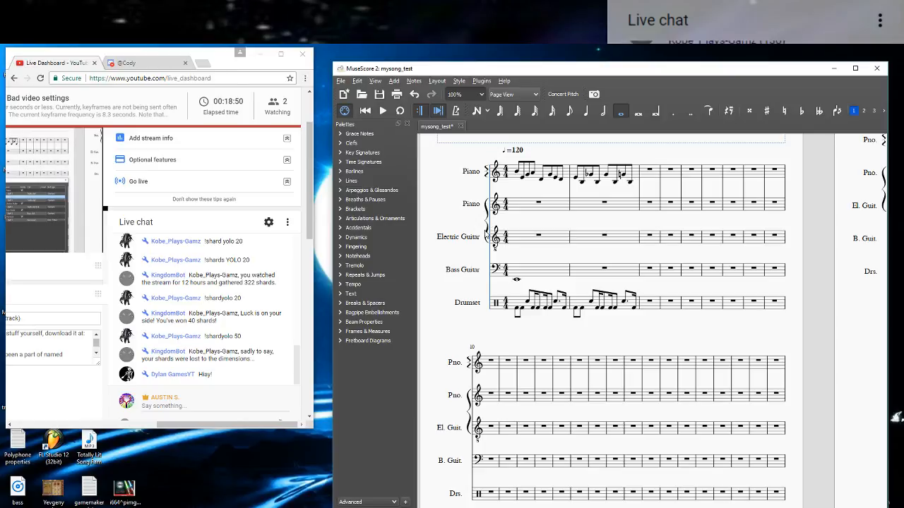
pyautogui.click(485, 218)
pyautogui.press('Delete')
pyautogui.click(487, 171)
pyautogui.press('Num_Lock')
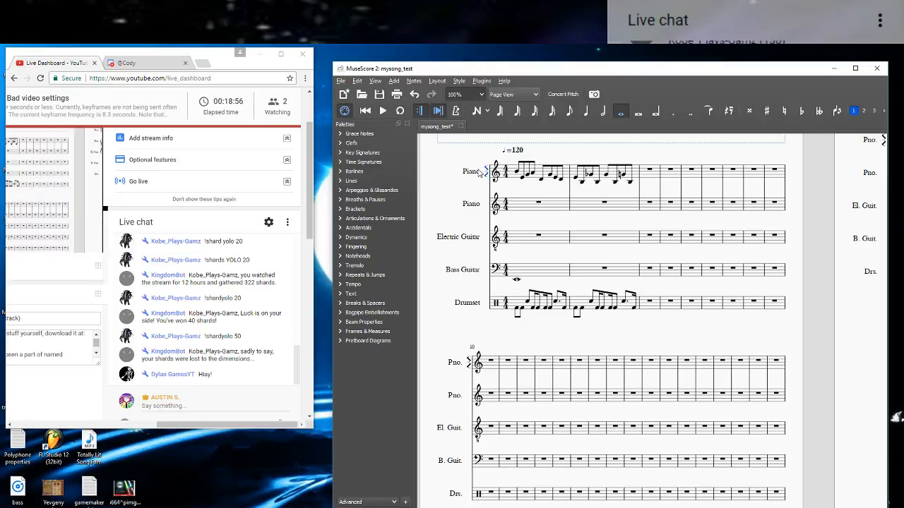
pyautogui.press('Num_Lock')
pyautogui.click(465, 191)
pyautogui.press('Delete')
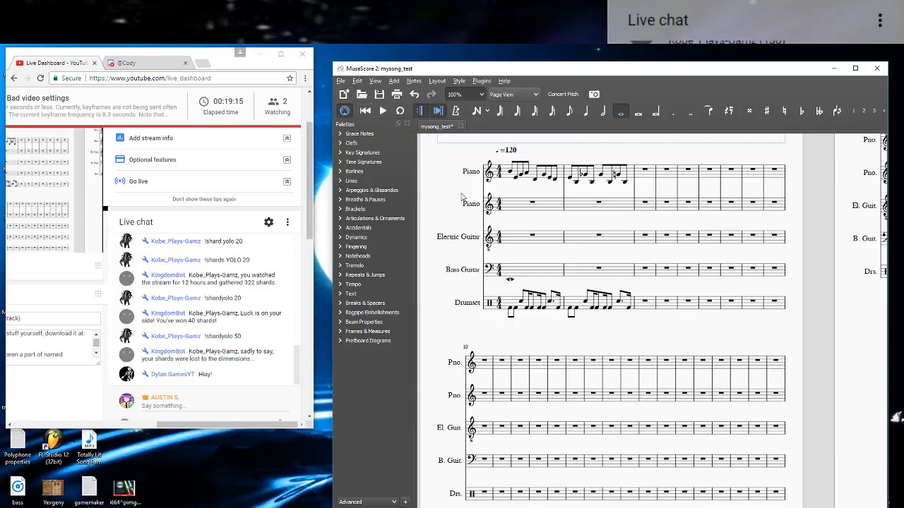
# Play the score with the new instrument layout twice, stopping playback each time.
pyautogui.click(382, 111)
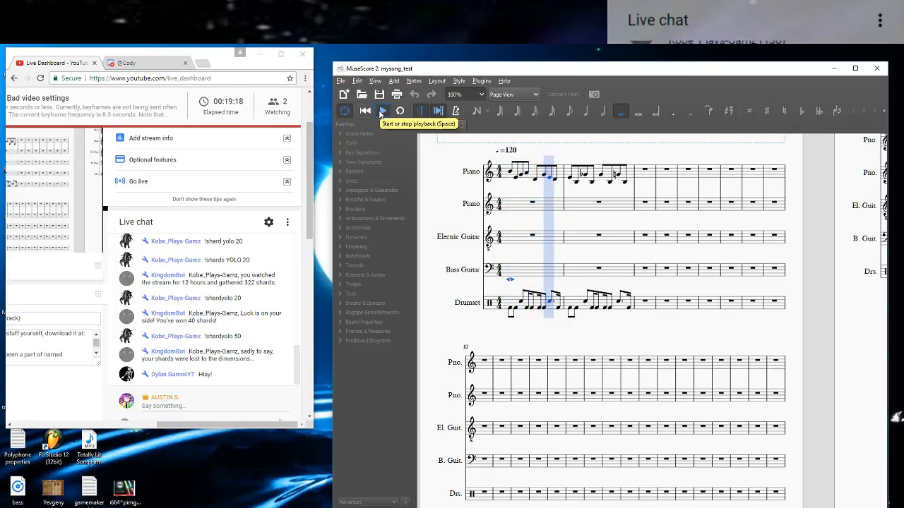
pyautogui.click(382, 111)
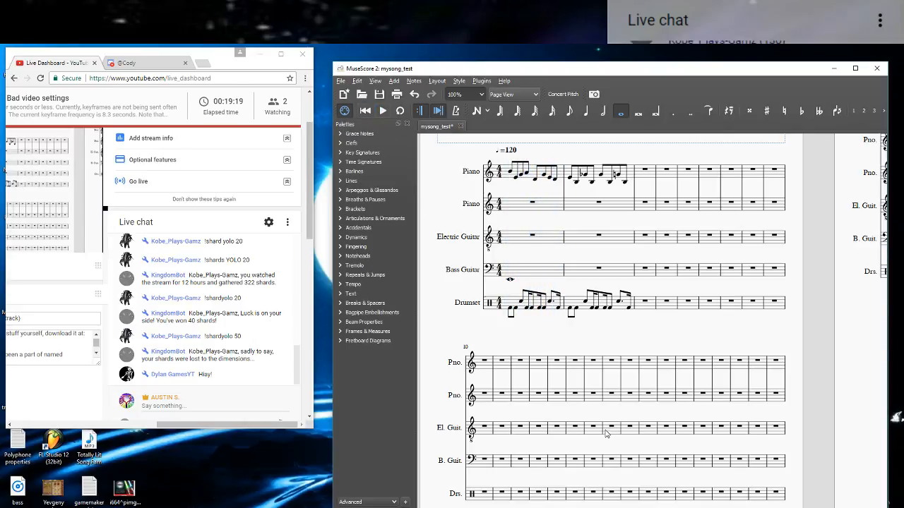
pyautogui.click(383, 111)
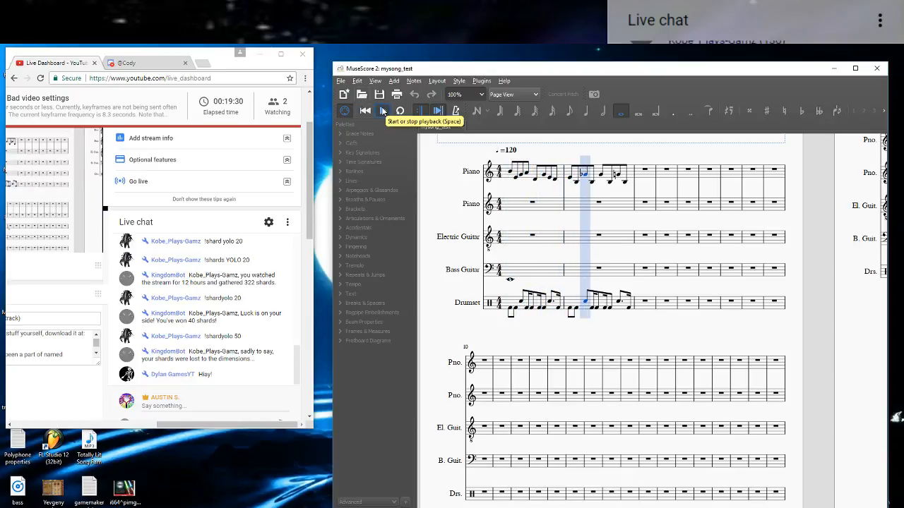
pyautogui.click(382, 111)
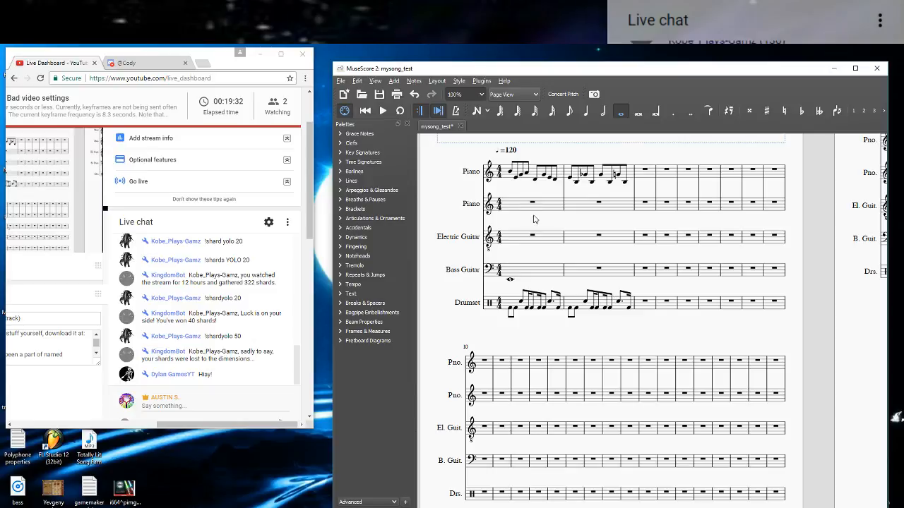
# Give the second Piano an octave-lower treble clef and enter a two-note whole-note chord in its first measure.
pyautogui.click(340, 144)
pyautogui.moveTo(389, 166); pyautogui.dragTo(486, 209)
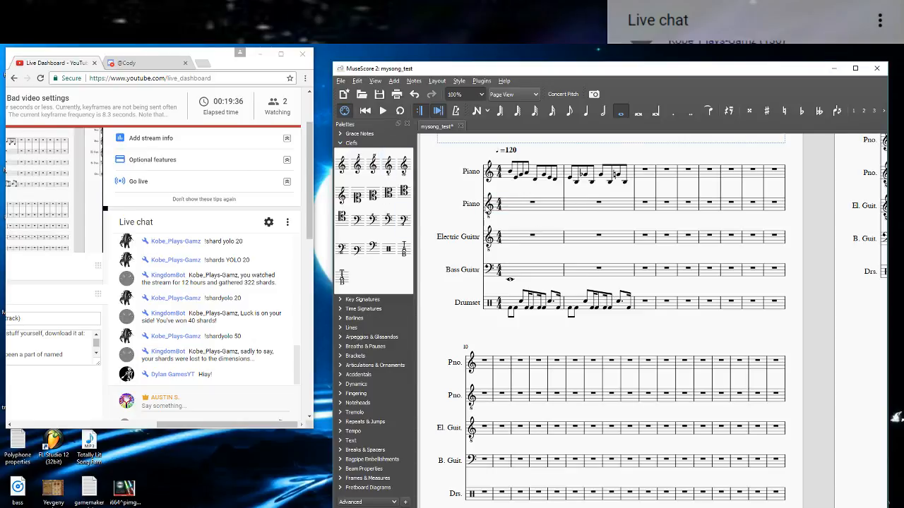
pyautogui.click(534, 205)
pyautogui.press('n')
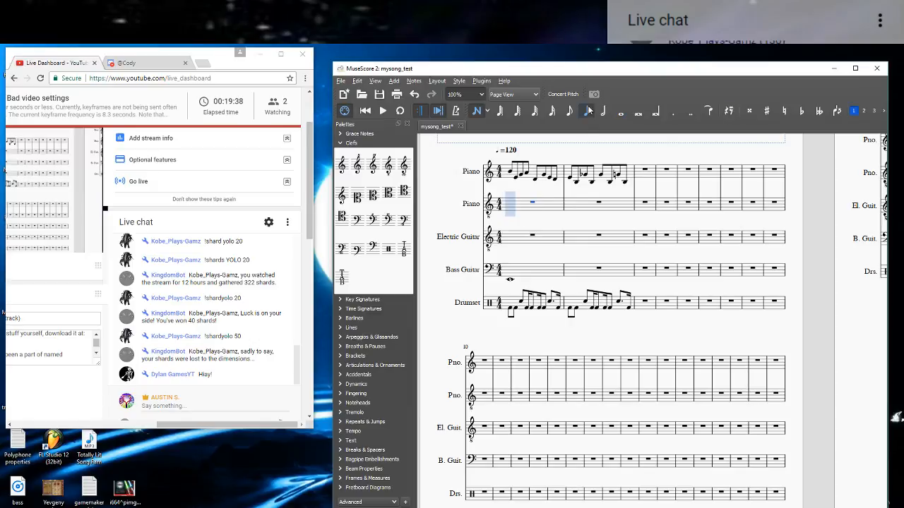
pyautogui.click(622, 111)
pyautogui.press('b')
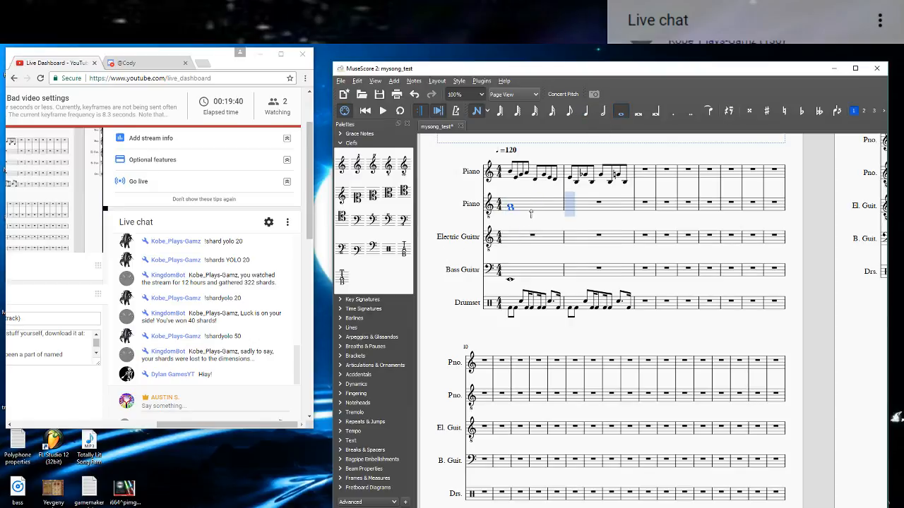
pyautogui.press('Escape')
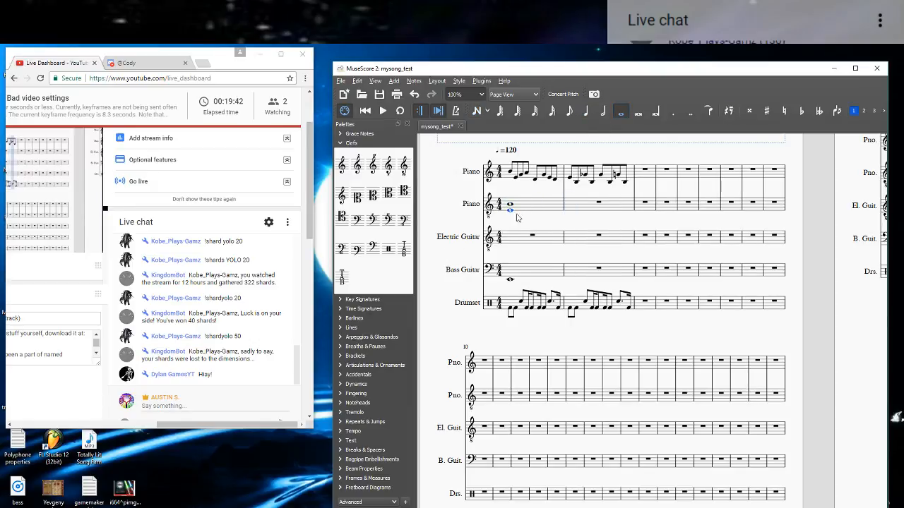
# Extend the second Piano's chord into measure 2 with ties and paste a copy into measure 3.
pyautogui.click(525, 208)
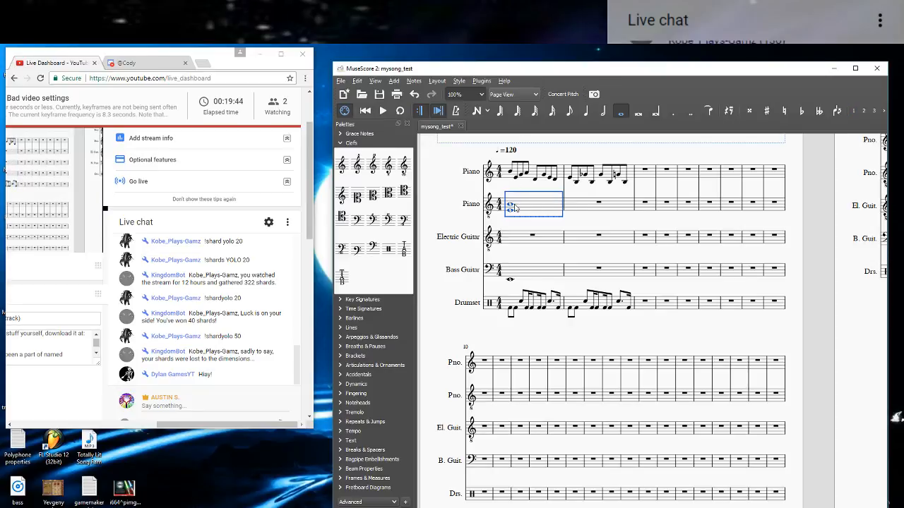
pyautogui.click(640, 115)
pyautogui.click(591, 209)
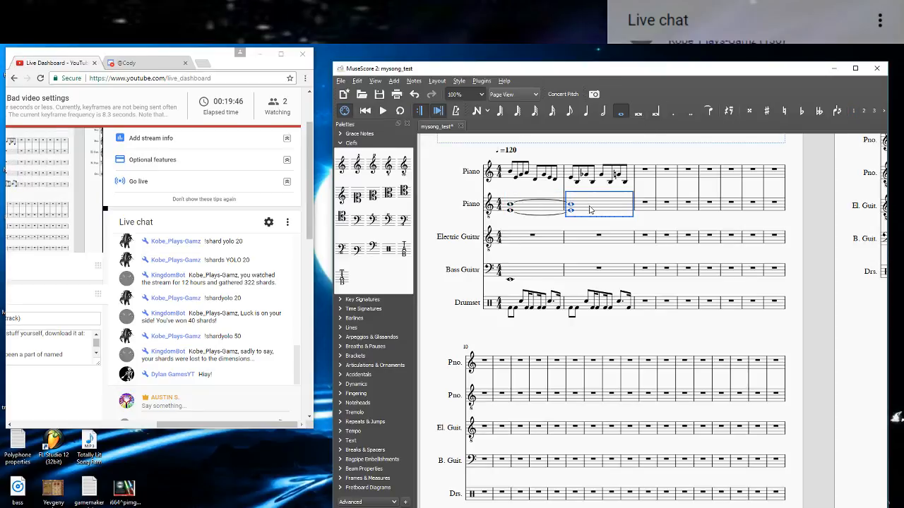
pyautogui.click(643, 210)
pyautogui.hotkey('ctrl', 'v')
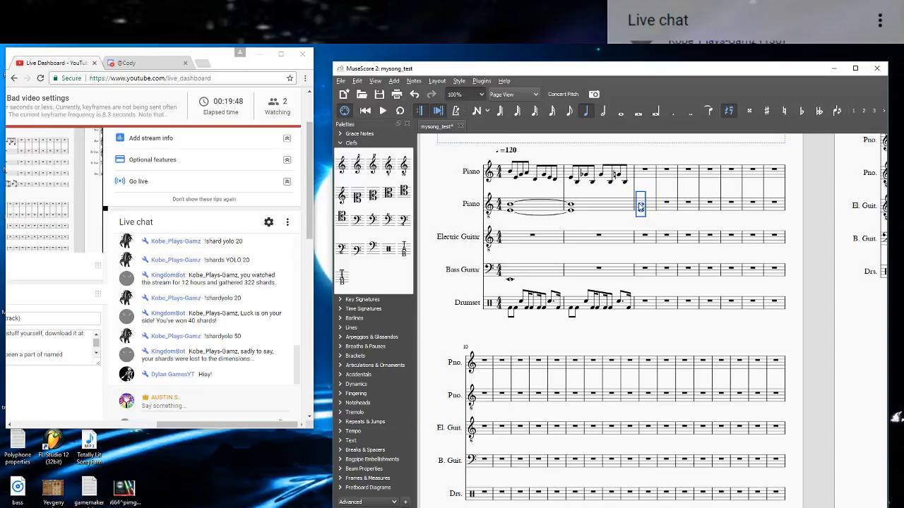
# Lower the second Piano's pasted chord in measure 3 by a step and play the score to hear it.
pyautogui.click(641, 206)
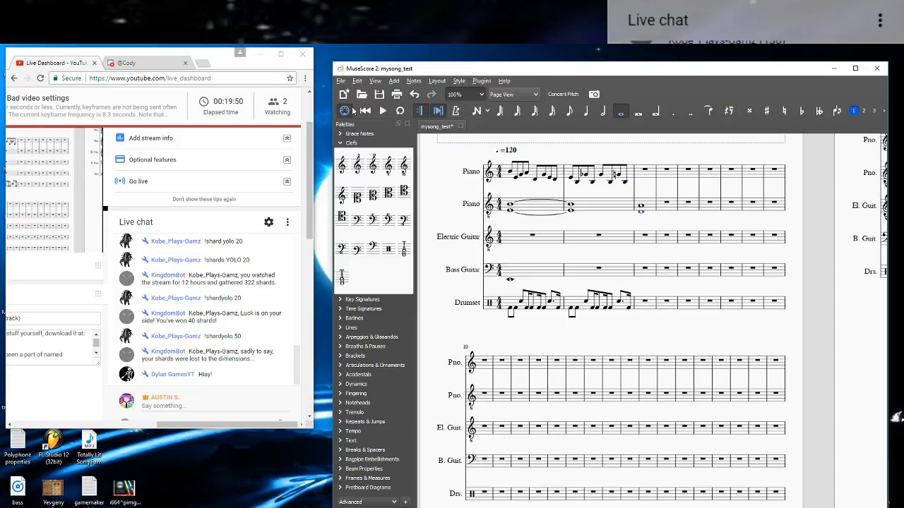
pyautogui.click(382, 112)
pyautogui.click(365, 112)
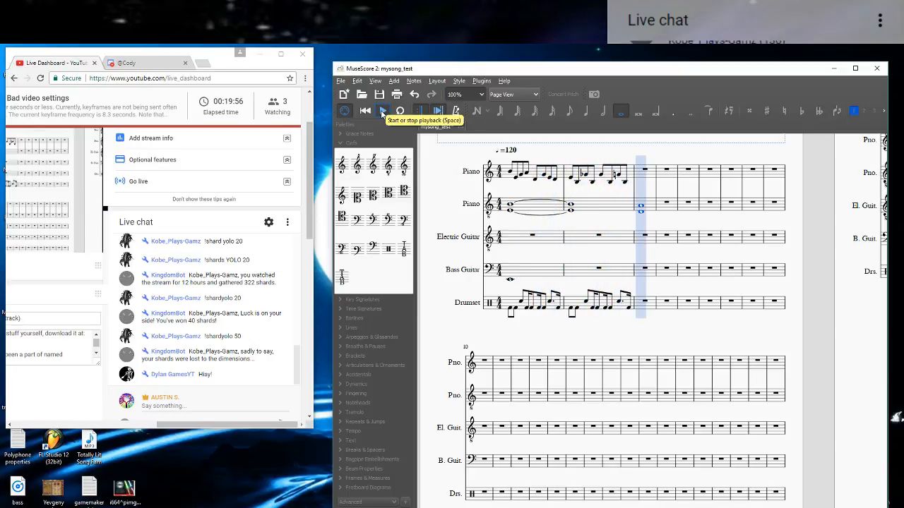
pyautogui.click(382, 111)
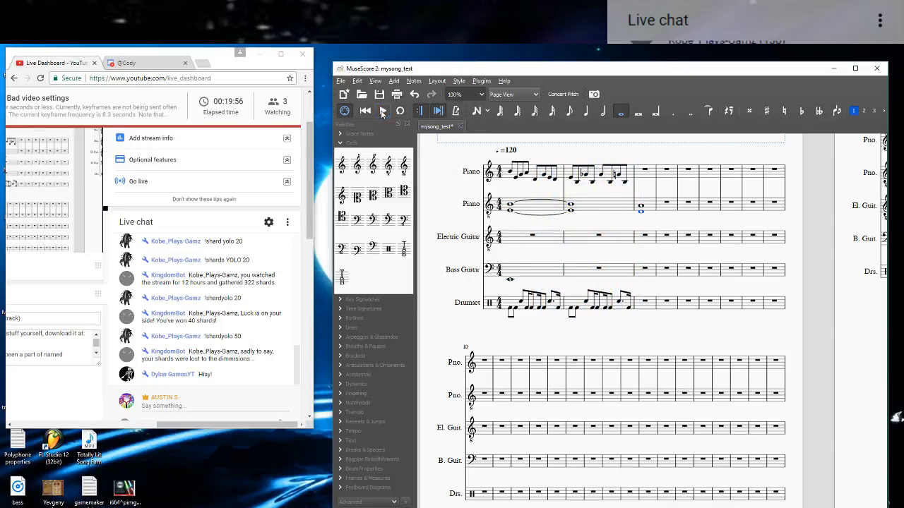
# Copy the first Piano's melody from measures 1 and 2 into measures 3 and 4.
pyautogui.click(513, 182)
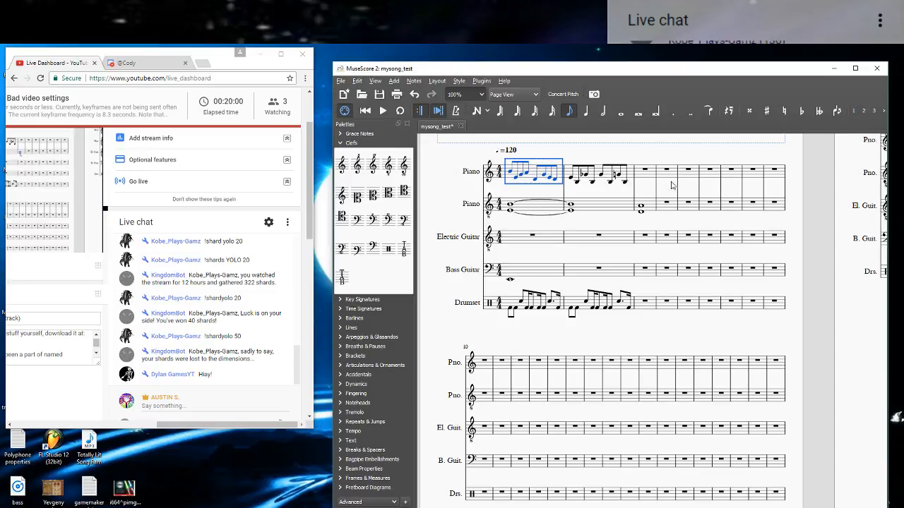
pyautogui.click(644, 179)
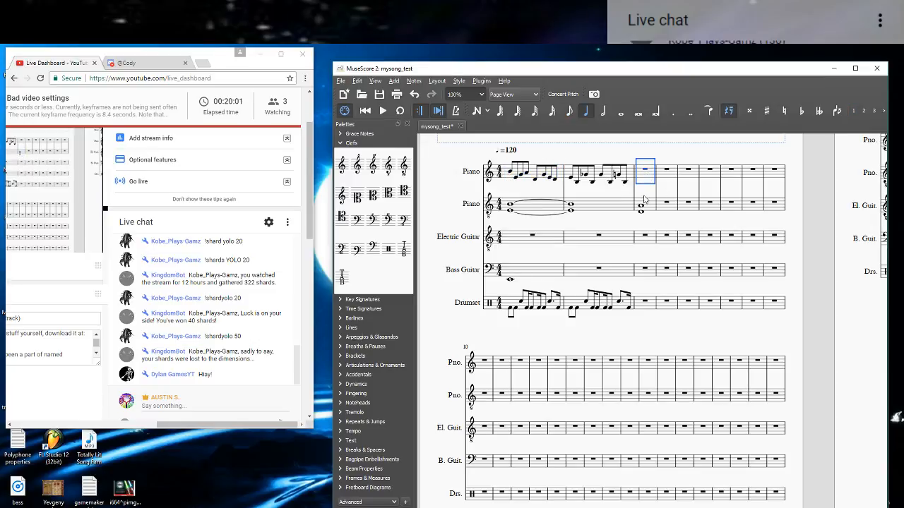
pyautogui.click(510, 178)
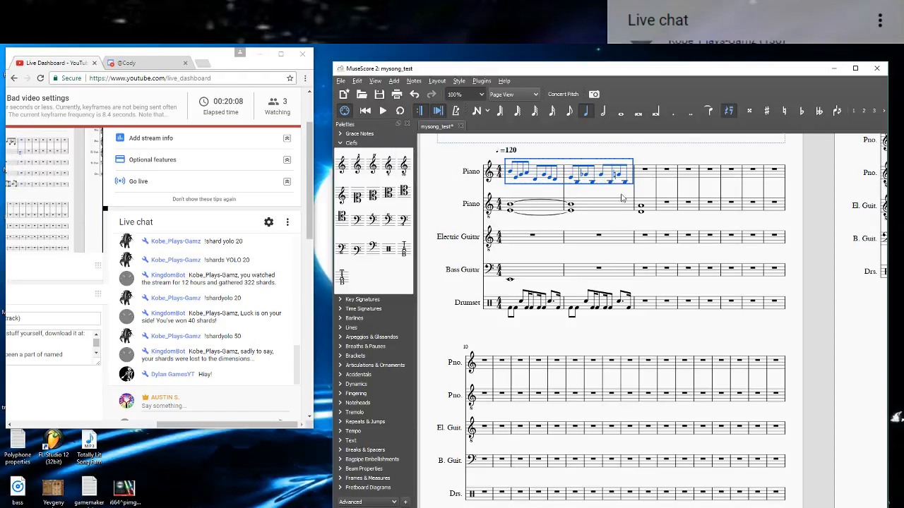
pyautogui.rightClick(559, 170)
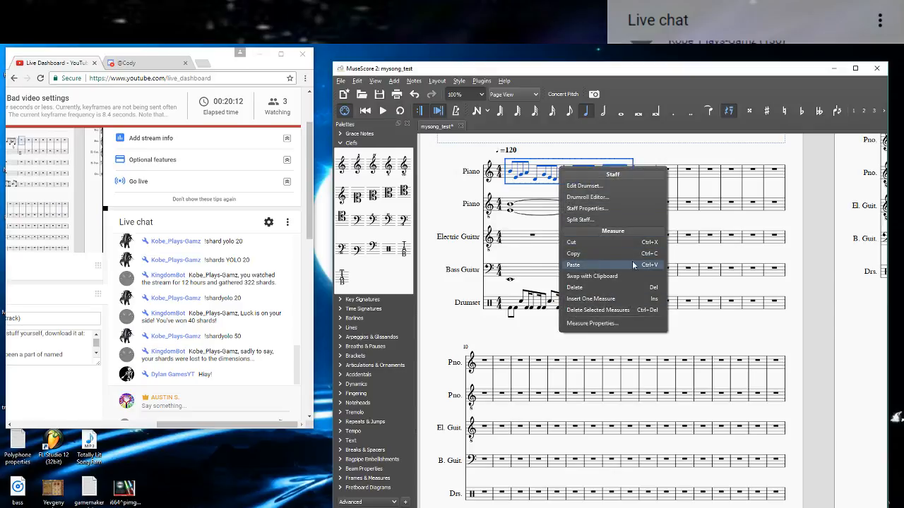
pyautogui.click(499, 334)
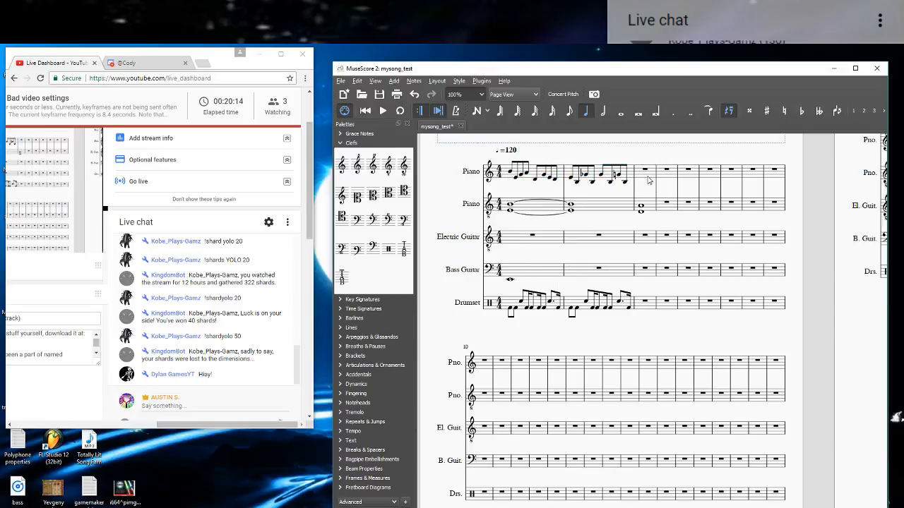
pyautogui.click(652, 176)
pyautogui.hotkey('ctrl', 'v')
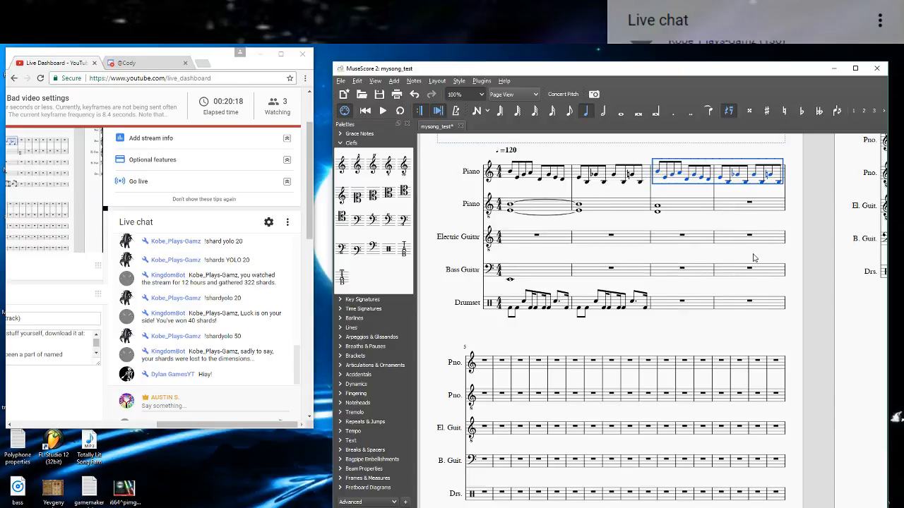
# Shift the pasted Piano melody in measures 3 and 4 down a step and play the score.
pyautogui.press('4')
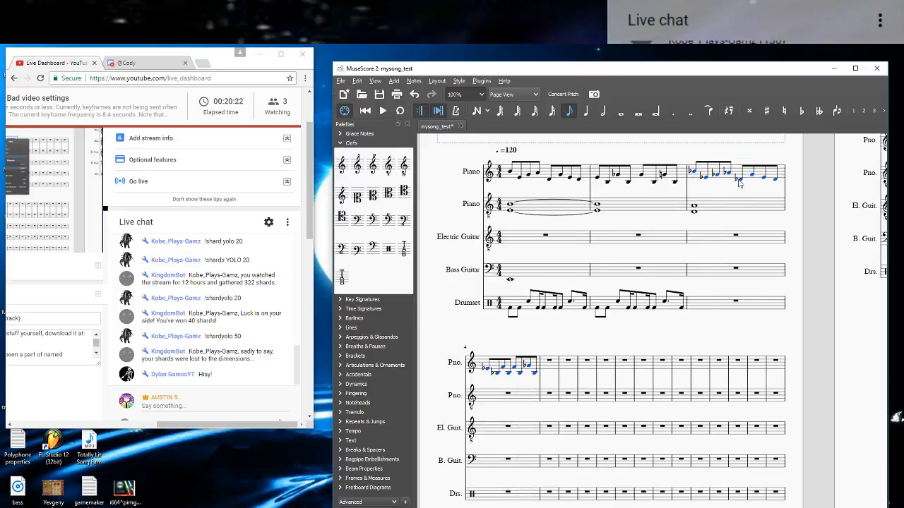
pyautogui.press('Down')
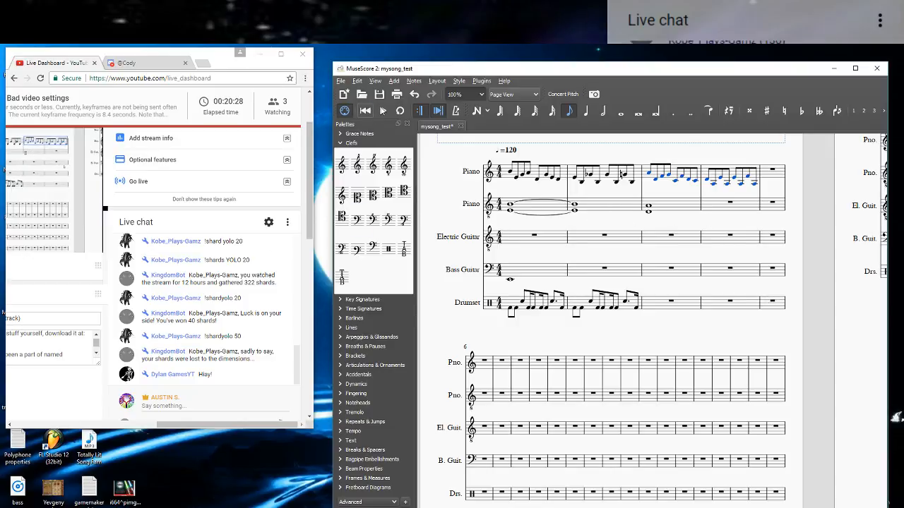
pyautogui.click(382, 111)
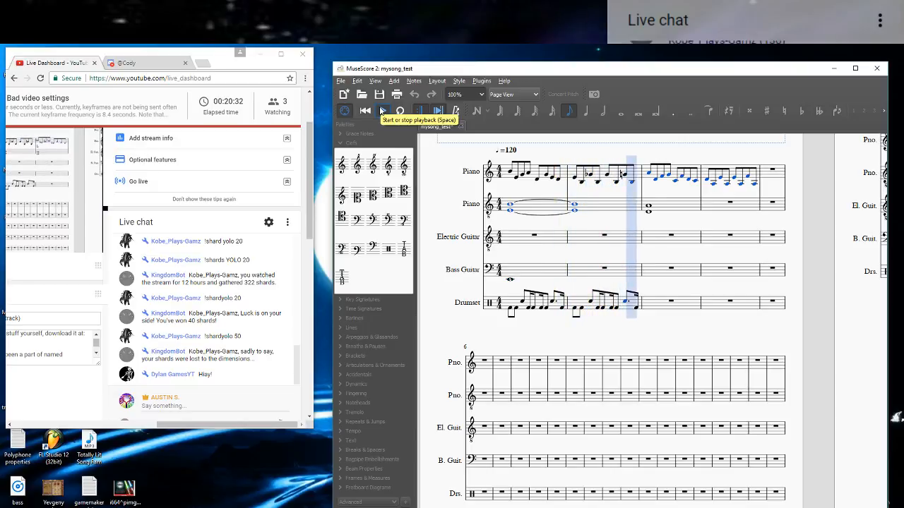
pyautogui.click(382, 111)
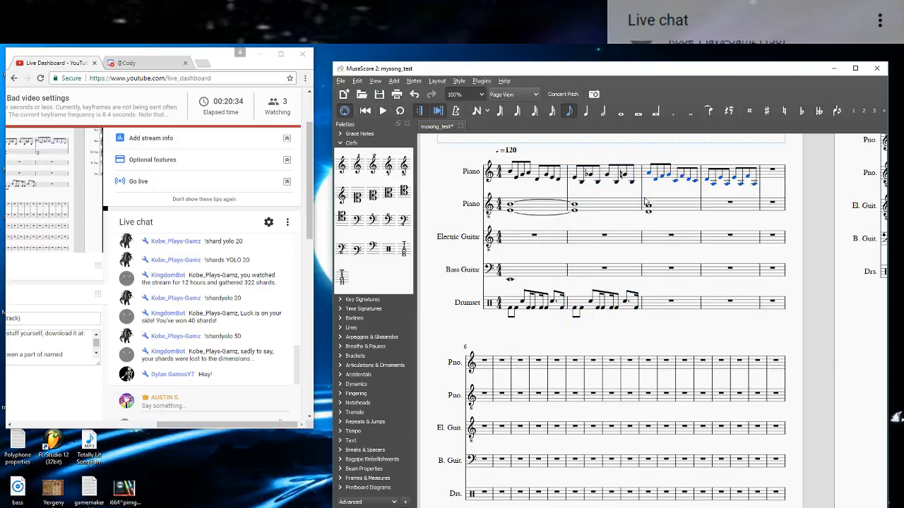
# Copy the drum pattern from measures 1 and 2 into measures 3 and 4.
pyautogui.click(506, 297)
pyautogui.keyDown('shift'); pyautogui.click(585, 303); pyautogui.keyUp('shift')
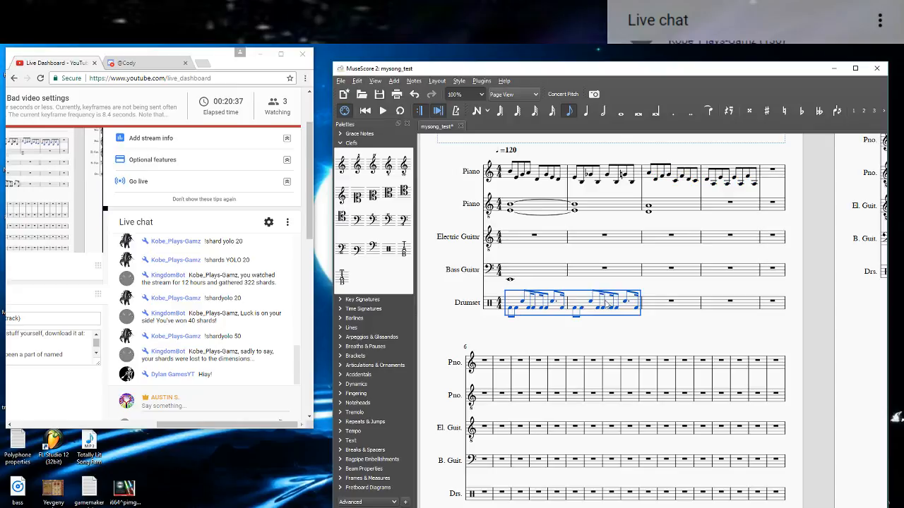
pyautogui.click(660, 311)
pyautogui.hotkey('ctrl', 'v')
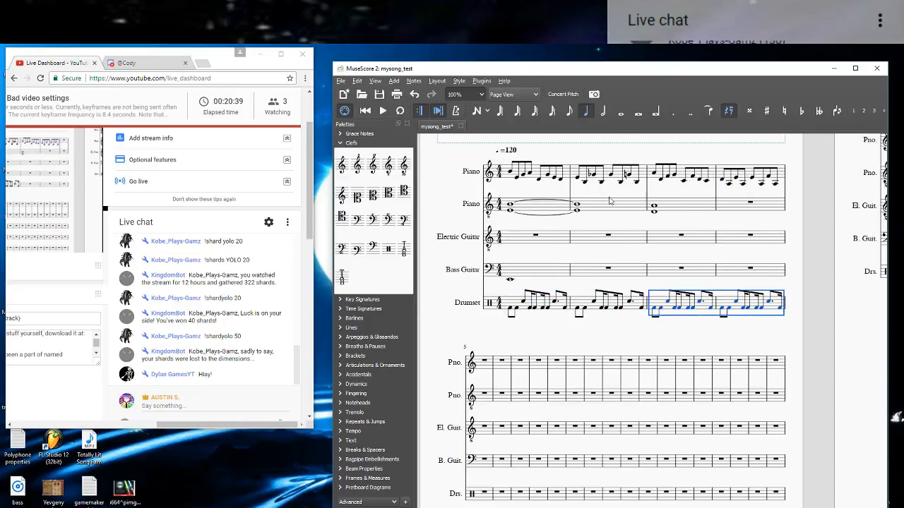
# Adjust individual notes of the first Piano's melody in measure 3 to lower pitches around the new chord.
pyautogui.click(653, 173)
pyautogui.click(654, 206)
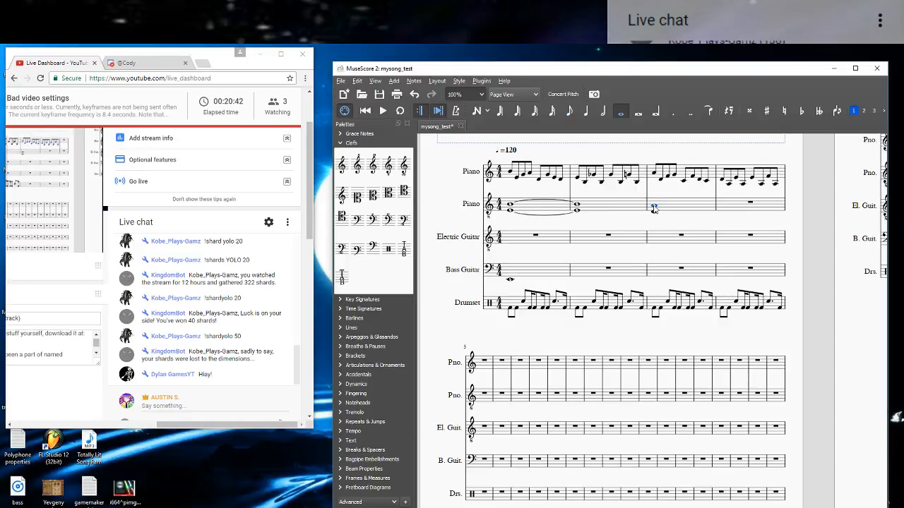
pyautogui.click(654, 173)
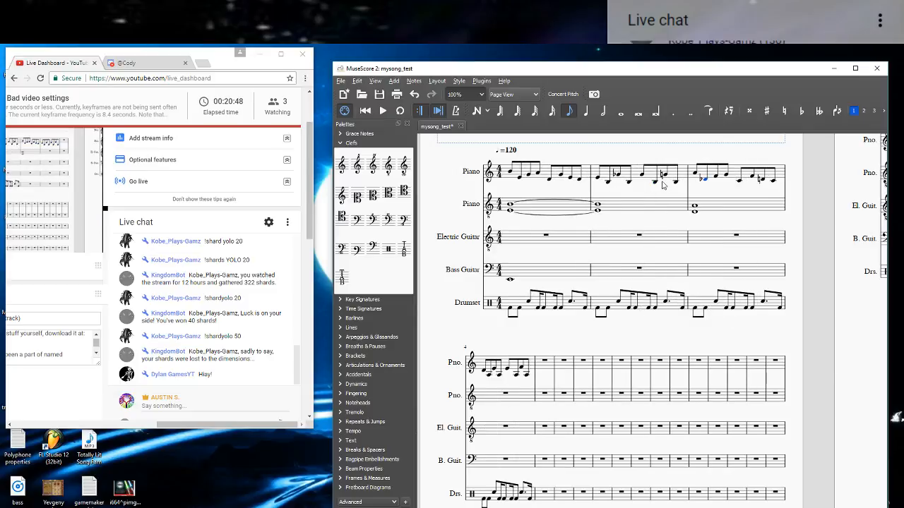
pyautogui.press('Right')
pyautogui.press('Left')
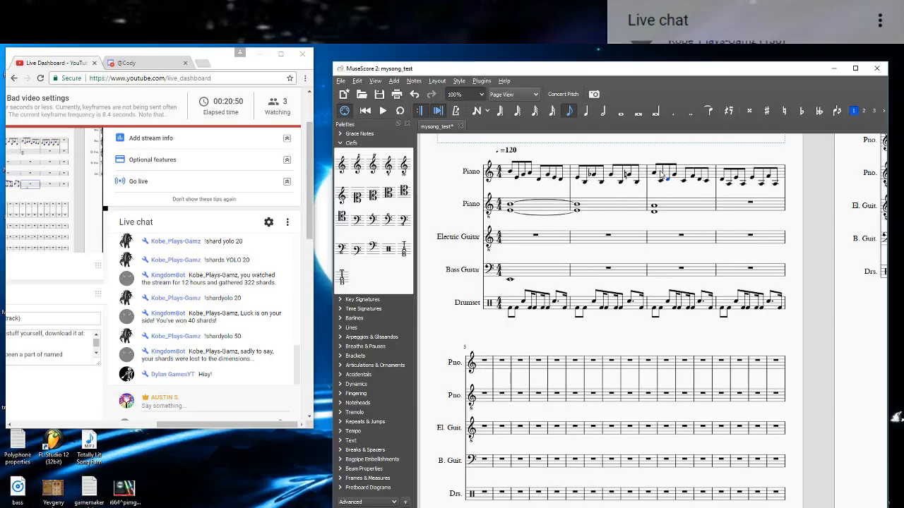
pyautogui.press('space')
pyautogui.press('space')
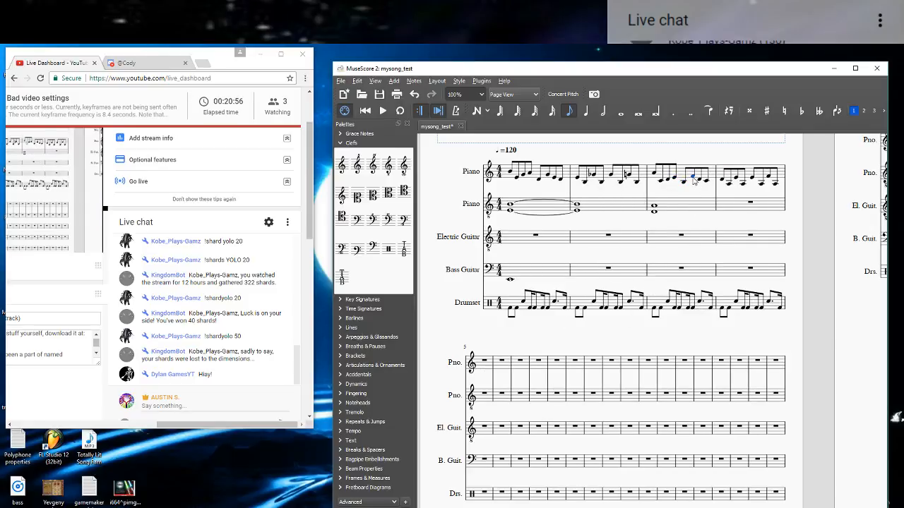
pyautogui.click(693, 176)
pyautogui.click(705, 182)
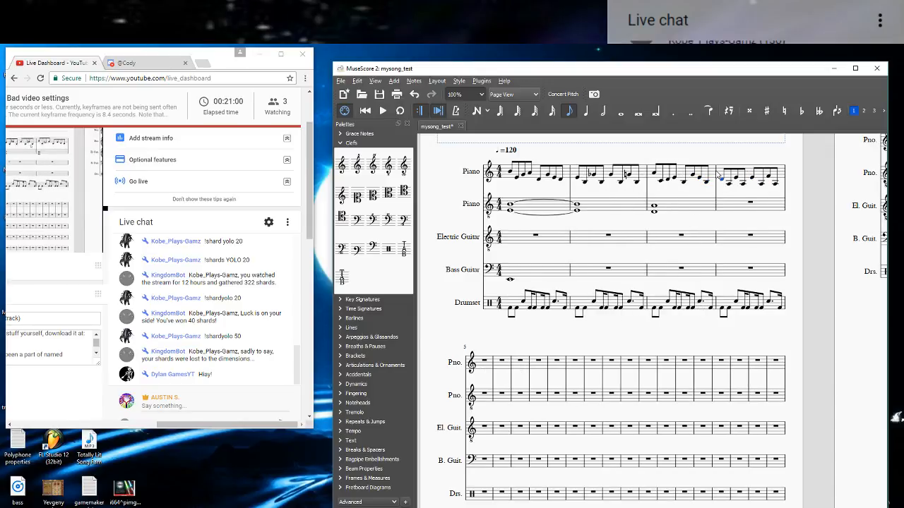
# Raise the first Piano's melody in measure 4 to match the pitches of measure 2.
pyautogui.click(721, 172)
pyautogui.press('Return')
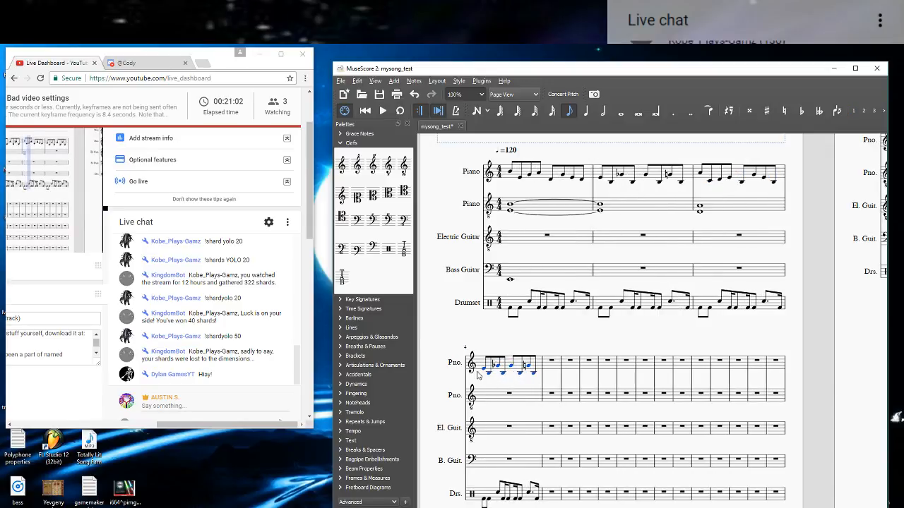
pyautogui.scroll(-2, 487, 374)
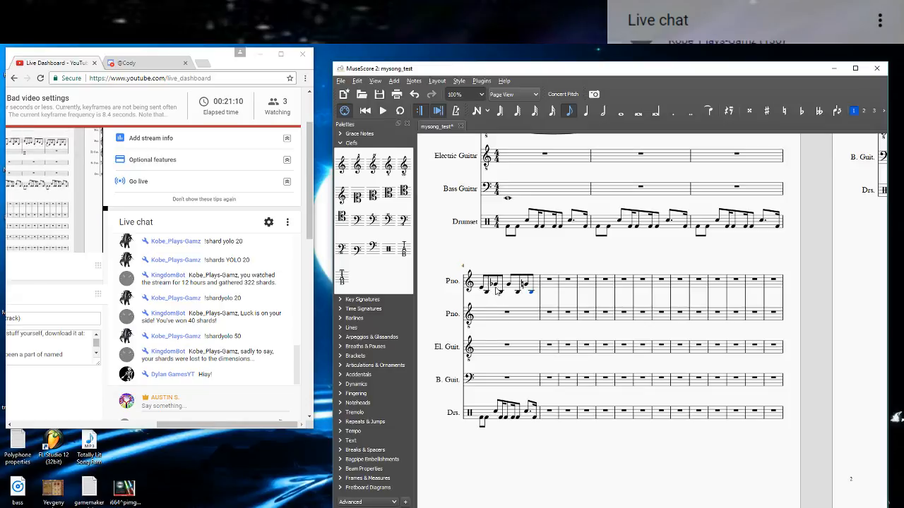
# Open the key signature choices in place of the clefs and look over the score.
pyautogui.scroll(5, 496, 292)
pyautogui.click(343, 144)
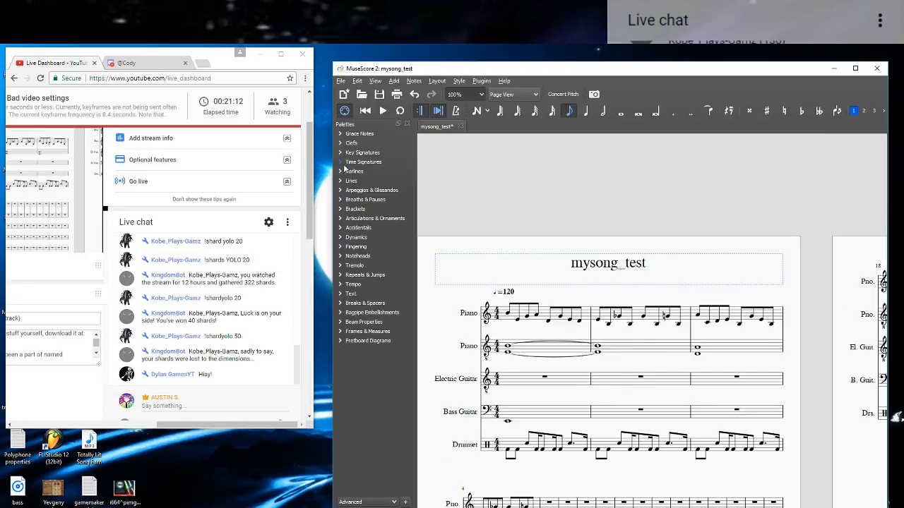
pyautogui.click(345, 153)
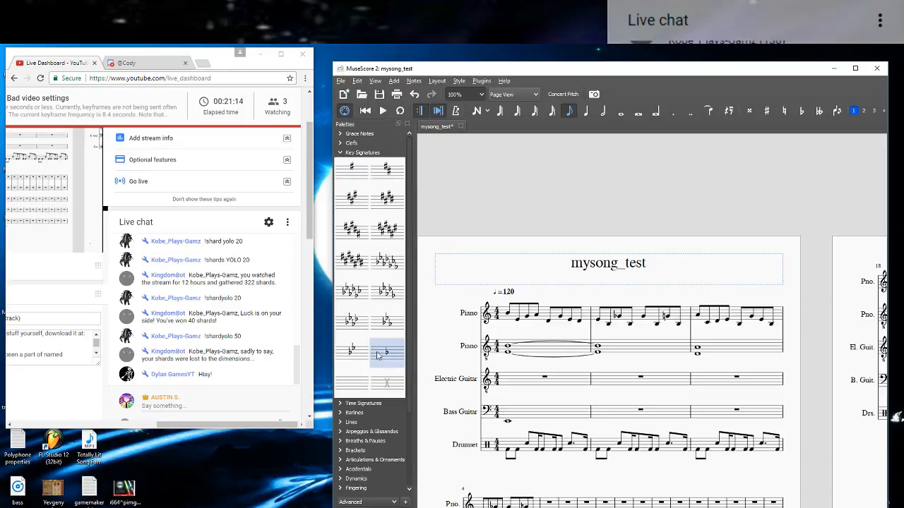
pyautogui.scroll(-4, 670, 367)
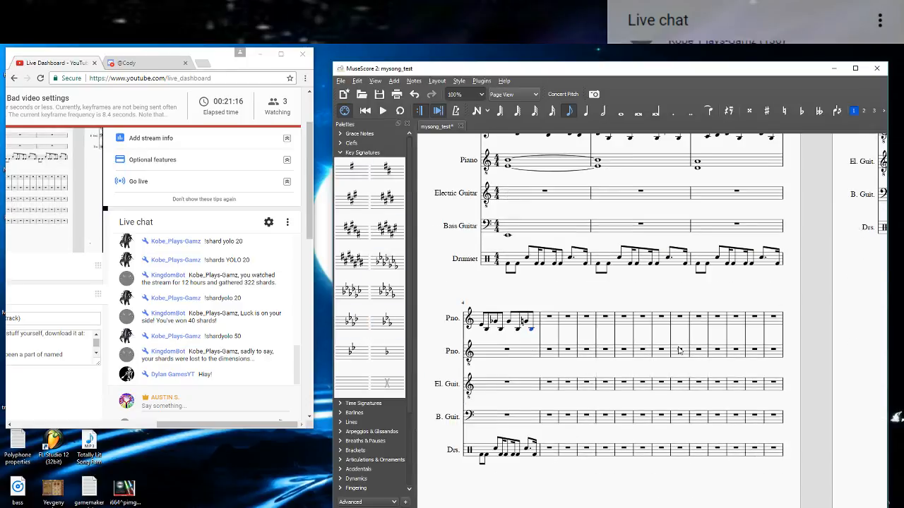
pyautogui.scroll(2, 676, 344)
pyautogui.scroll(1, 674, 346)
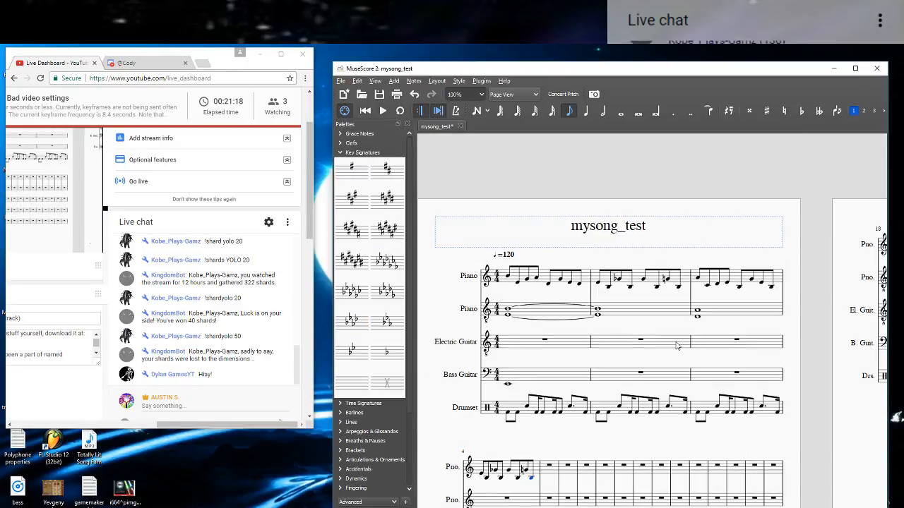
pyautogui.scroll(-1, 671, 332)
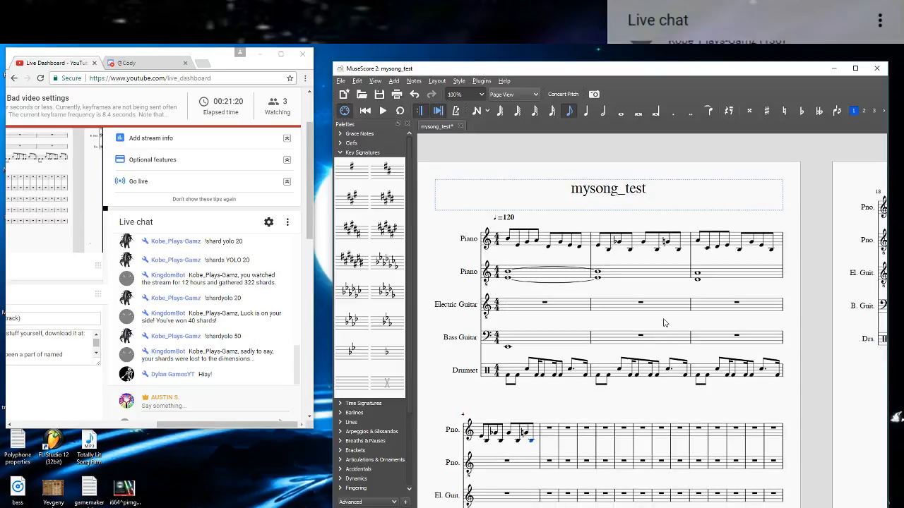
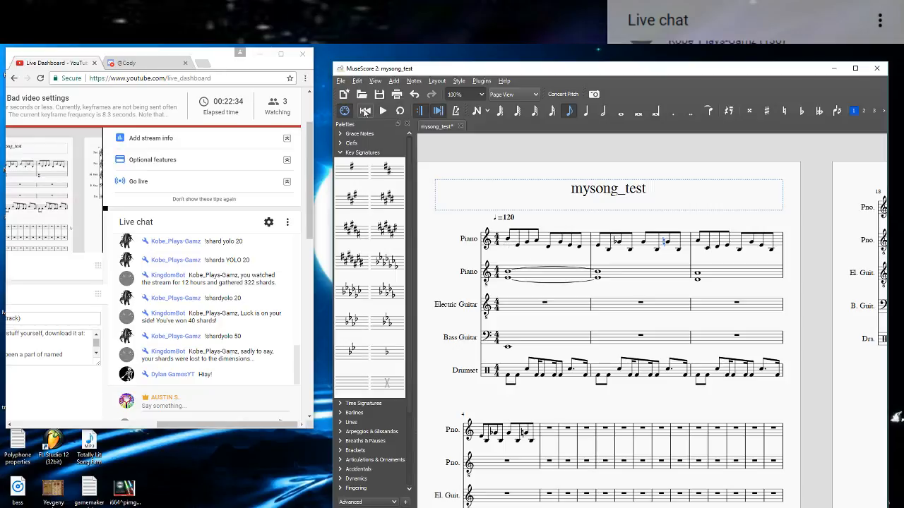
# Play the score from the beginning into measure 4 and stop playback.
pyautogui.click(383, 112)
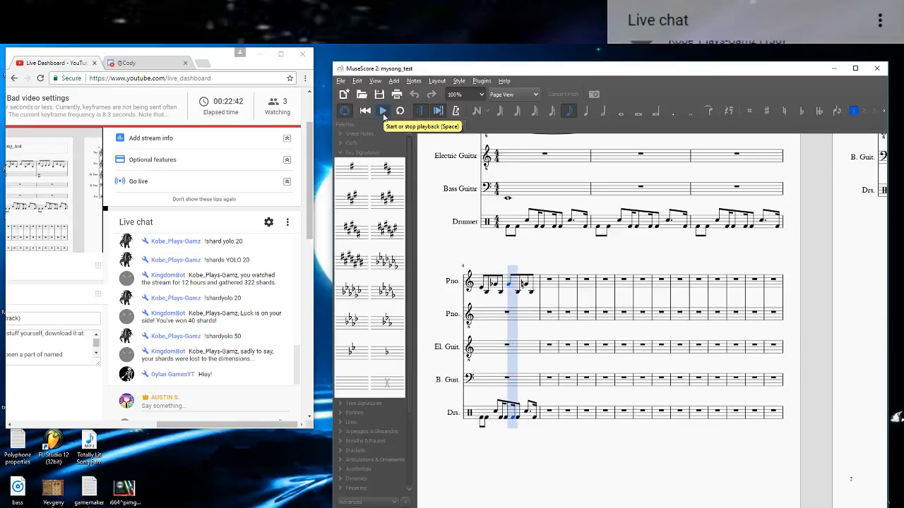
pyautogui.click(383, 113)
pyautogui.scroll(4, 565, 277)
# Paste a copy of the second Piano's measure 3 chord into measure 5 and raise its lower note.
pyautogui.click(706, 275)
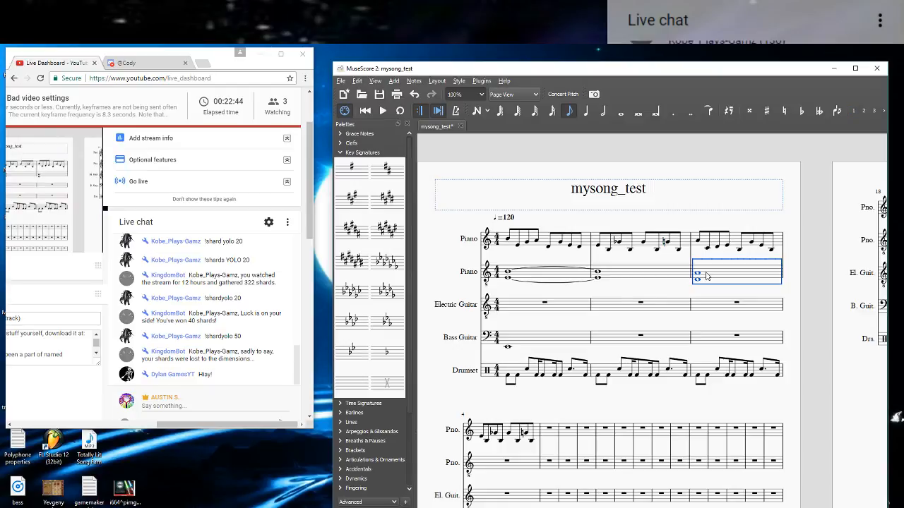
pyautogui.click(695, 273)
pyautogui.click(714, 276)
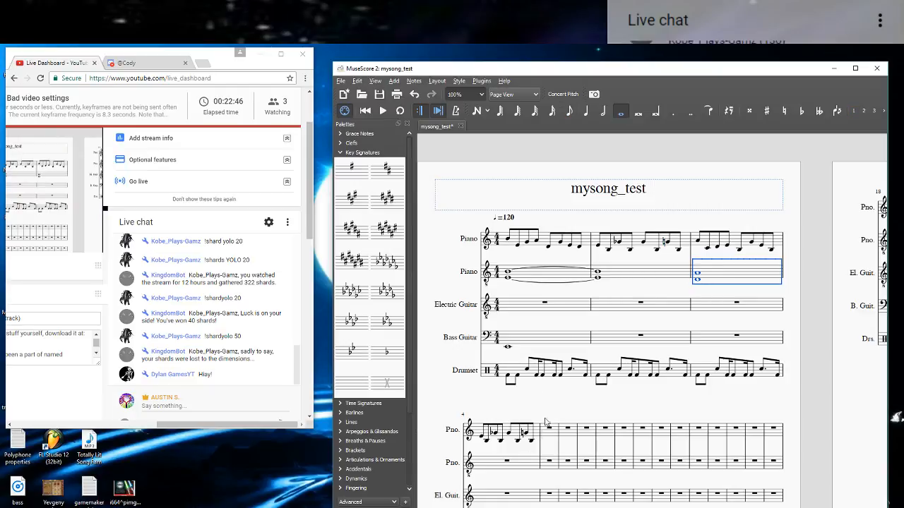
pyautogui.click(547, 464)
pyautogui.scroll(-2, 547, 424)
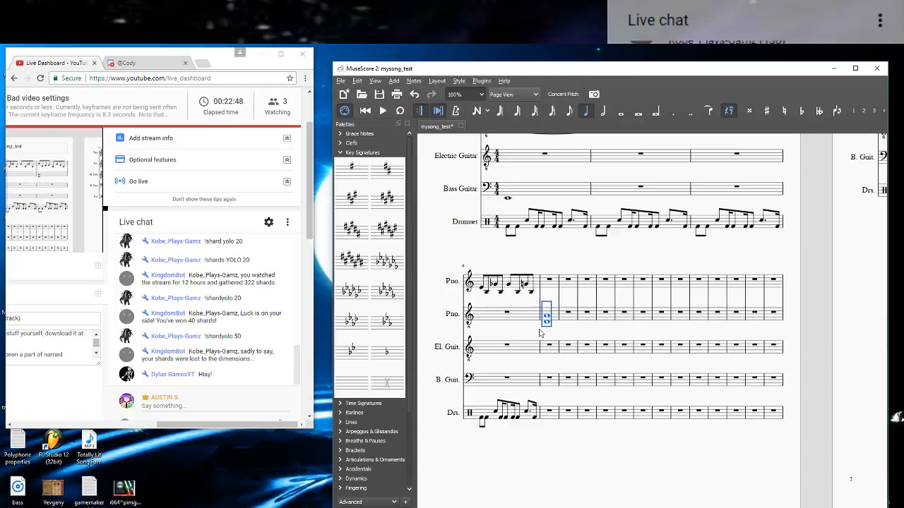
pyautogui.hotkey('ctrl', 'v')
pyautogui.press('Up')
pyautogui.press('Up')
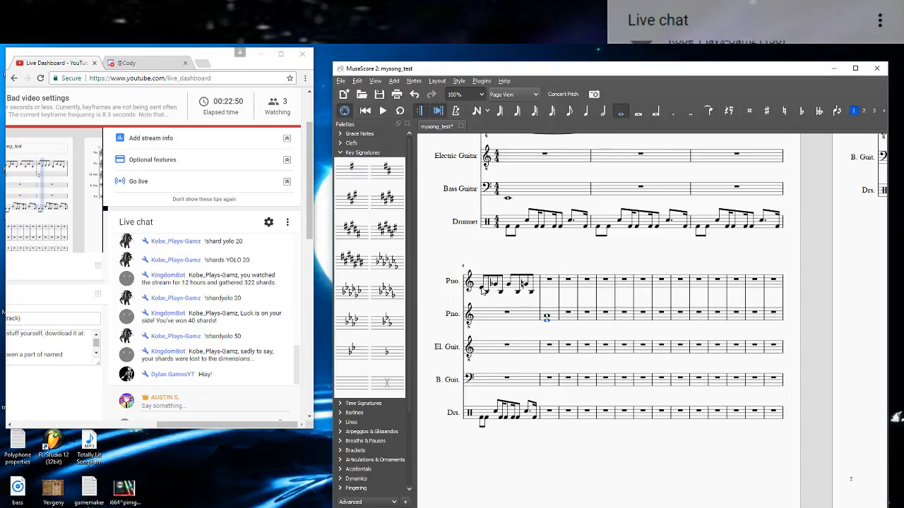
# Play the score from the start of measure 4 to hear the measure 5 chord, and stop playback.
pyautogui.click(482, 288)
pyautogui.press('space')
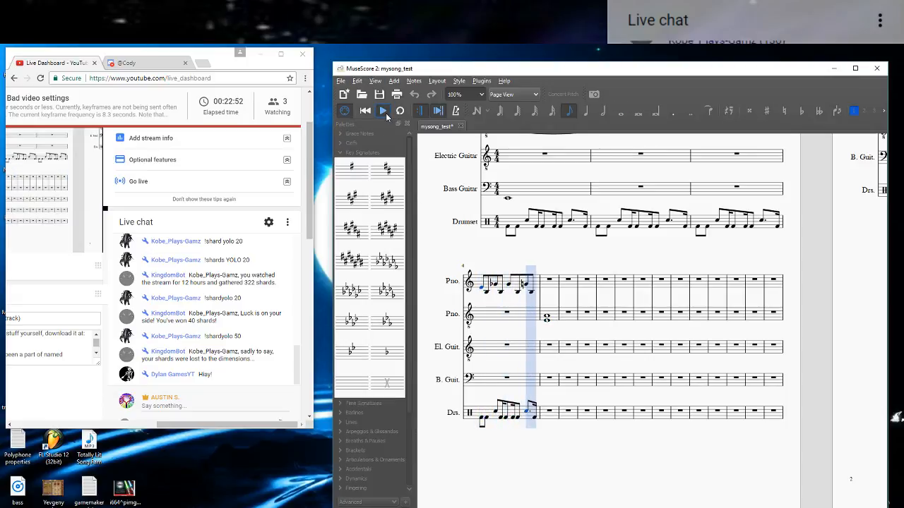
pyautogui.click(383, 111)
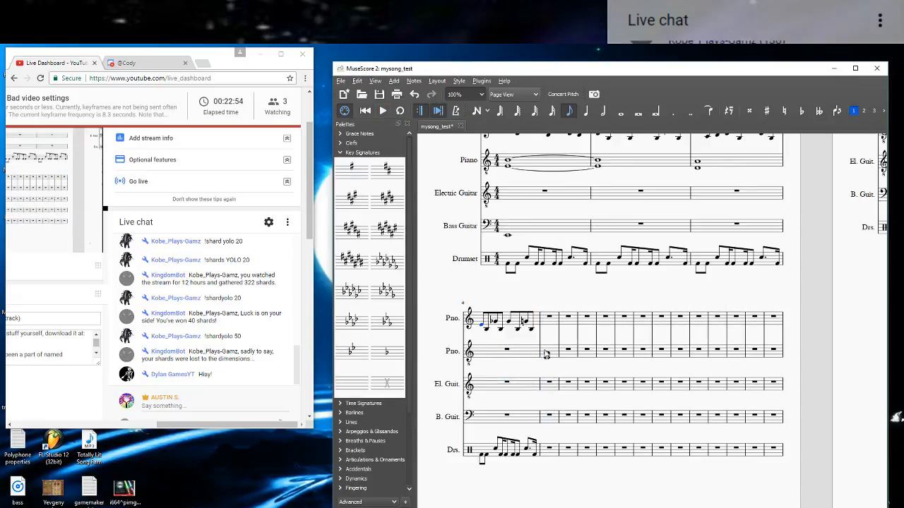
pyautogui.scroll(3, 537, 283)
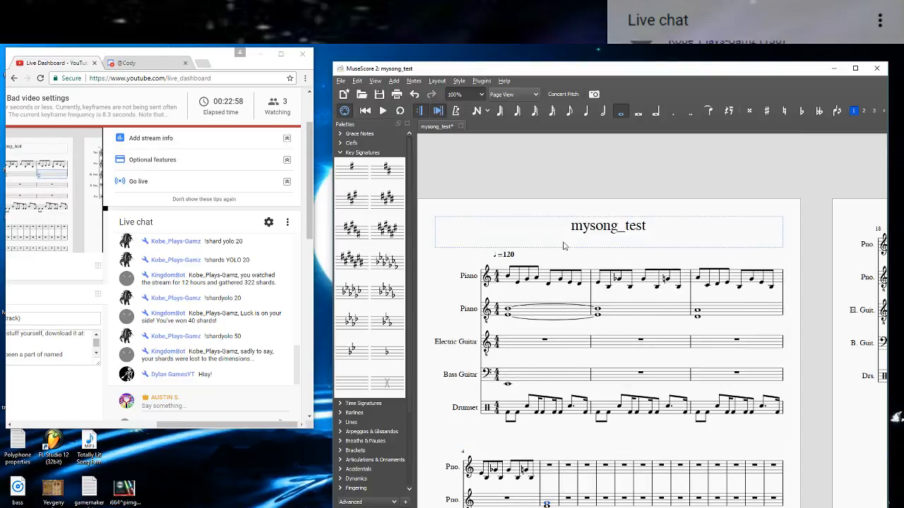
pyautogui.click(341, 153)
pyautogui.click(343, 173)
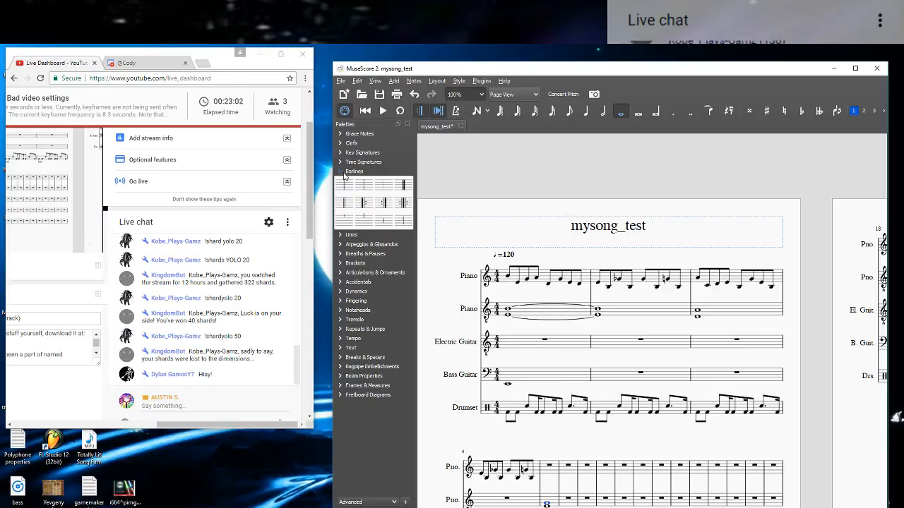
pyautogui.moveTo(370, 209); pyautogui.dragTo(457, 272)
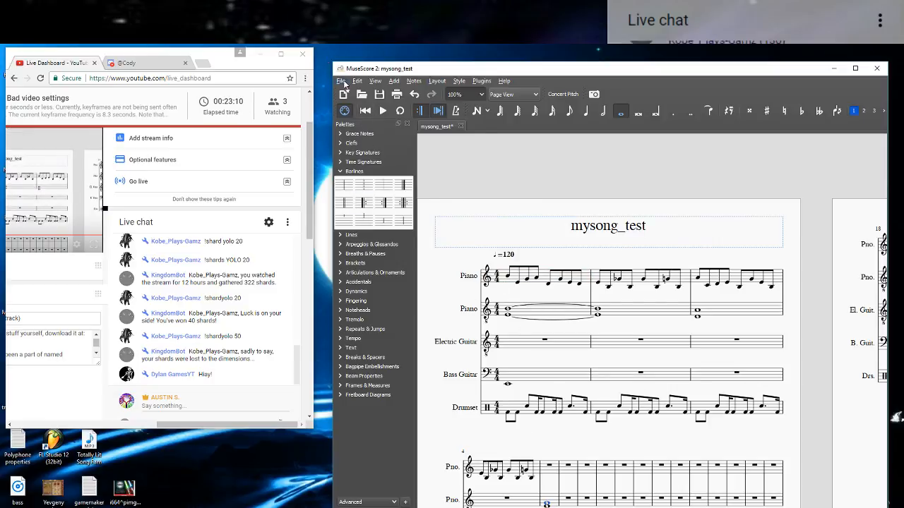
pyautogui.click(344, 172)
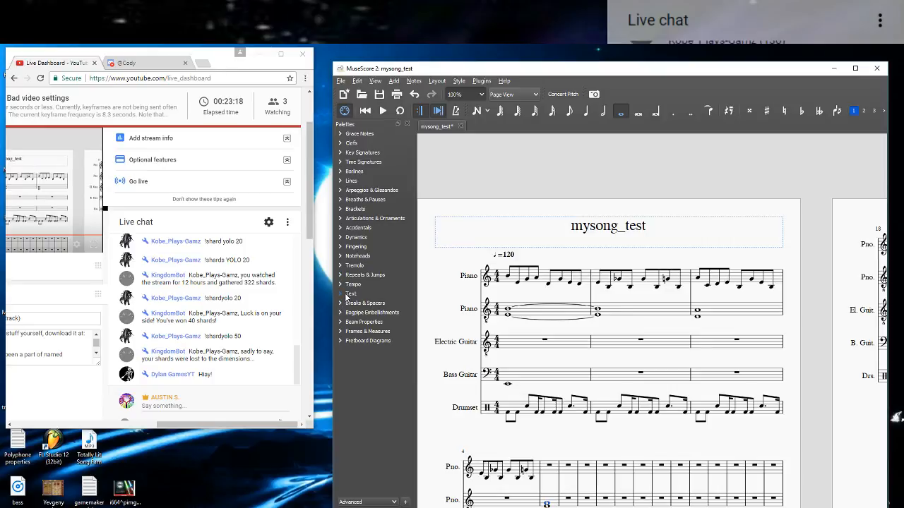
# Add a Swing text at the first note of the first Piano and position it just below the tempo marking.
pyautogui.click(350, 294)
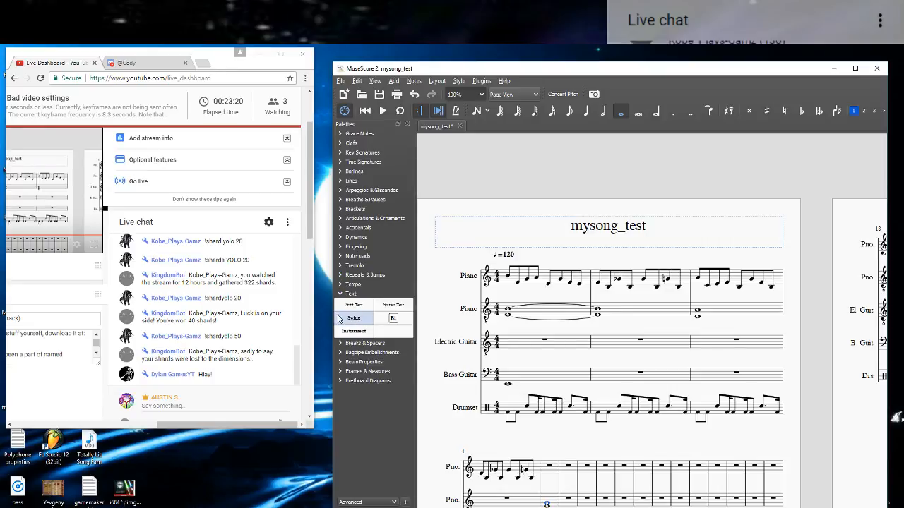
pyautogui.moveTo(355, 321); pyautogui.dragTo(507, 280)
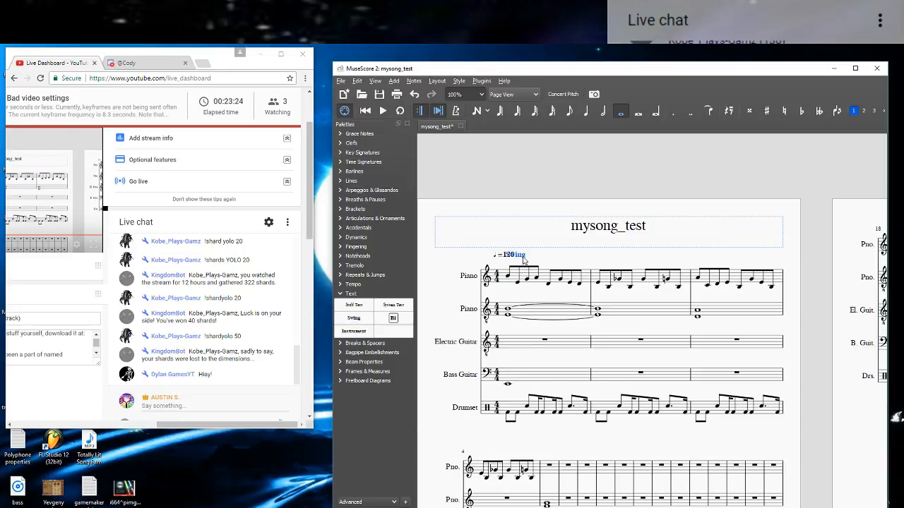
pyautogui.moveTo(523, 260)
pyautogui.mouseDown()
pyautogui.moveTo(518, 279)
pyautogui.moveTo(516, 267)
pyautogui.mouseUp()
# Review the swing settings in the Swing text's system text properties and close them without changes.
pyautogui.rightClick(514, 266)
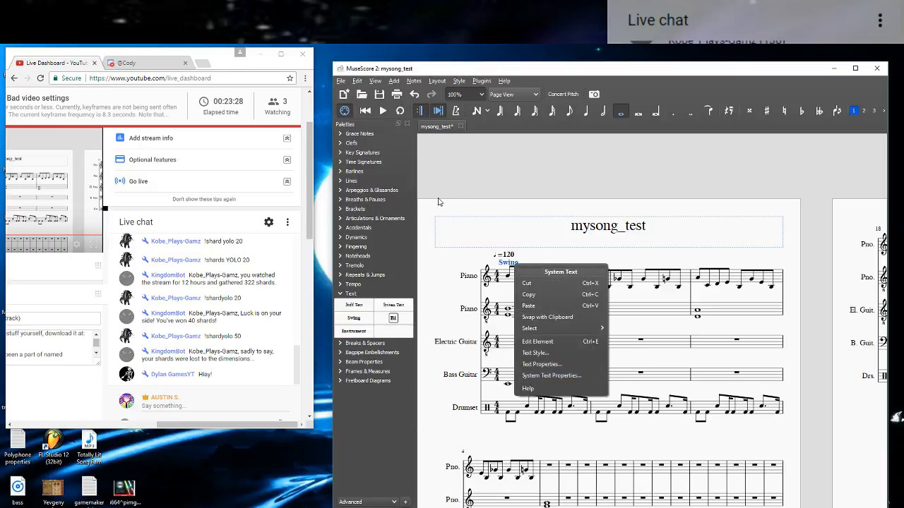
pyautogui.click(542, 375)
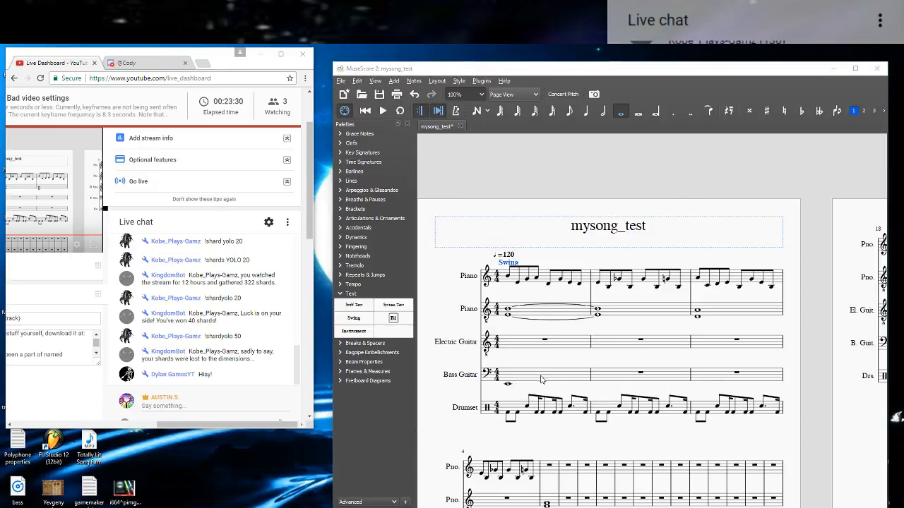
pyautogui.click(293, 191)
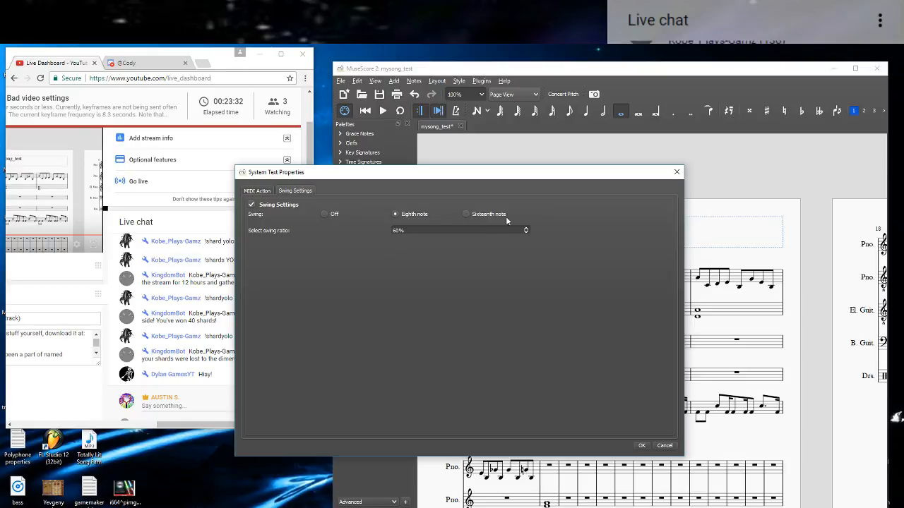
pyautogui.click(661, 446)
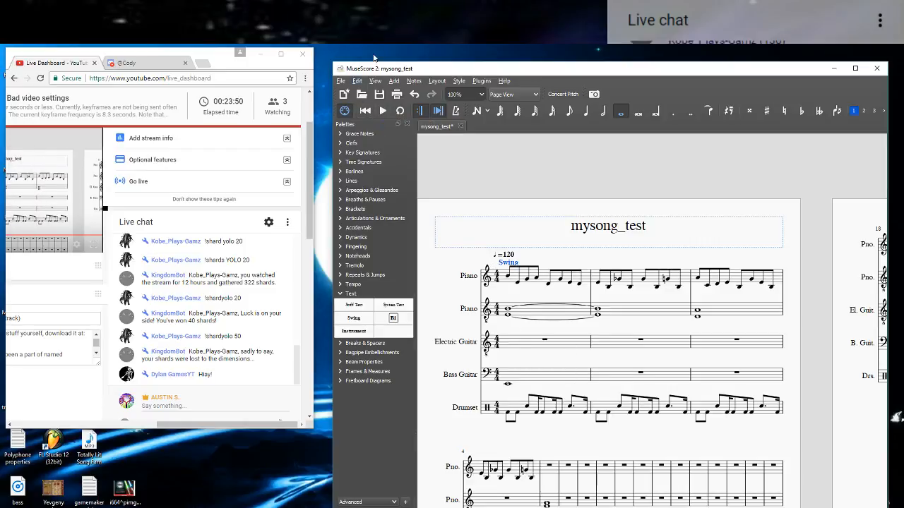
# Play the first measure of the score to hear the swing rhythm, stop playback and look over the drum part.
pyautogui.click(381, 111)
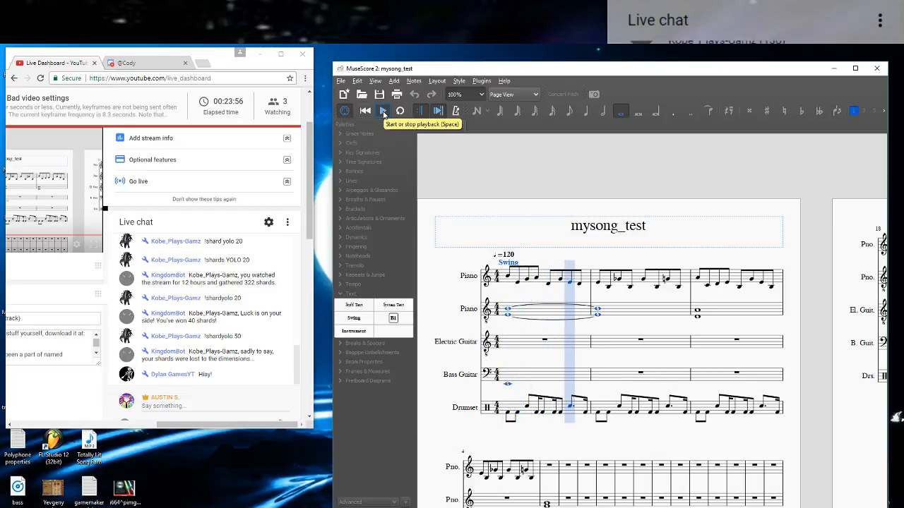
pyautogui.click(383, 111)
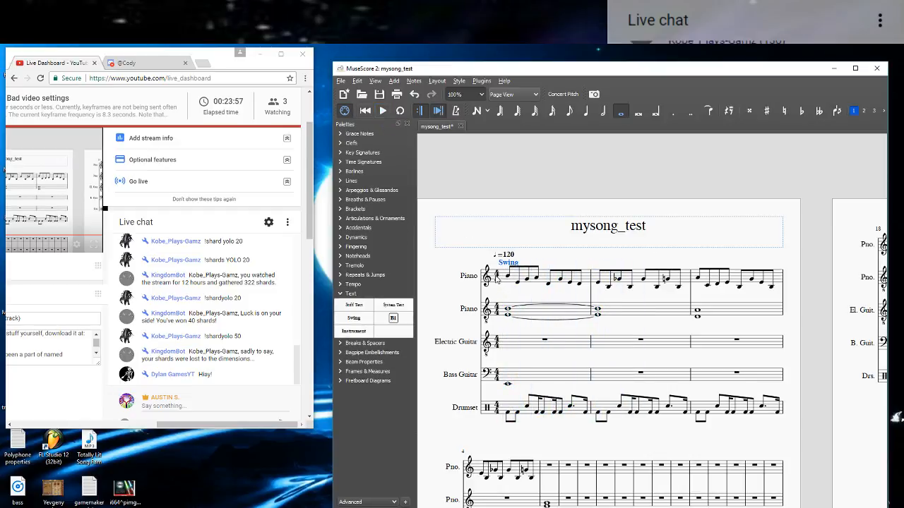
pyautogui.click(515, 411)
pyautogui.scroll(-3, 513, 417)
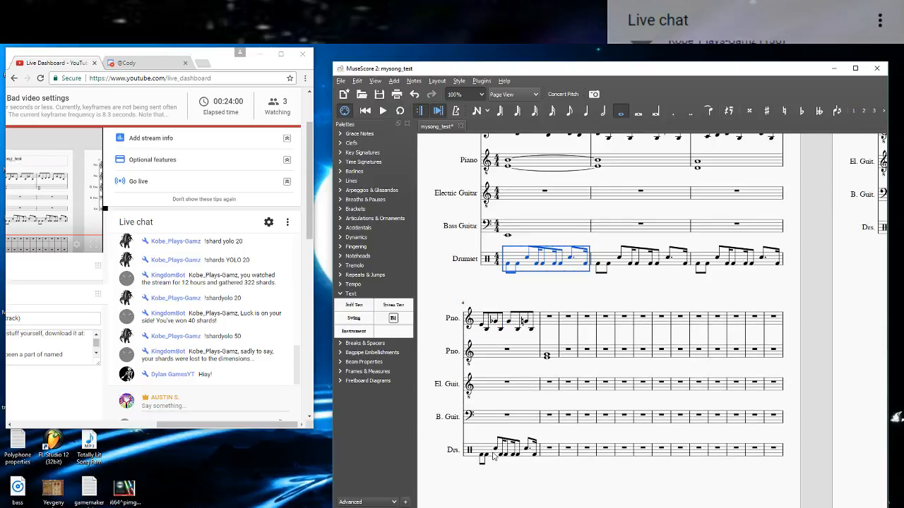
pyautogui.scroll(2, 542, 338)
# Set the swing ratio of the Swing text to 70% in its system text properties.
pyautogui.rightClick(504, 227)
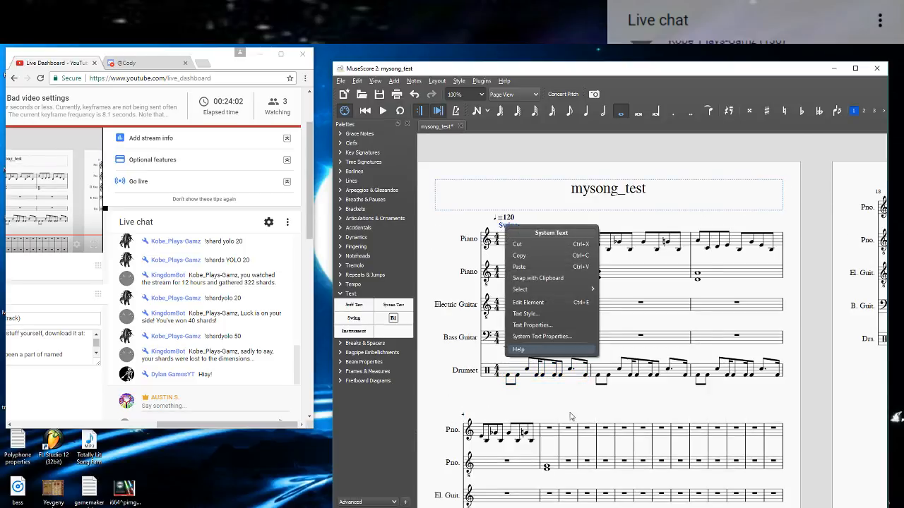
pyautogui.click(544, 339)
pyautogui.click(295, 191)
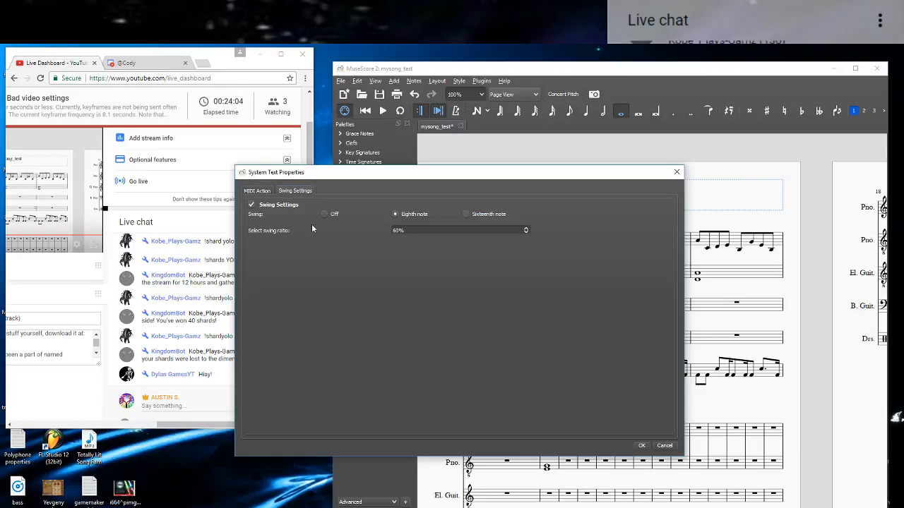
pyautogui.click(398, 230)
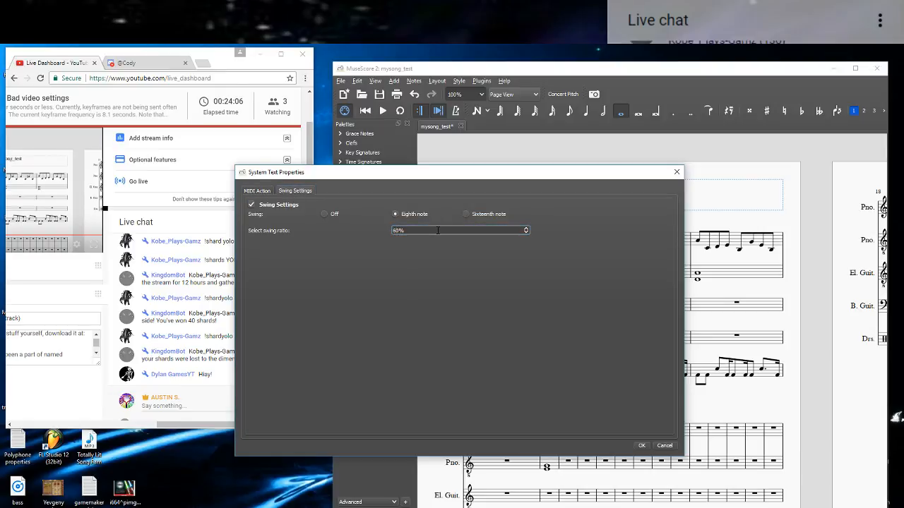
pyautogui.press('BackSpace')
pyautogui.write('70')
pyautogui.click(641, 446)
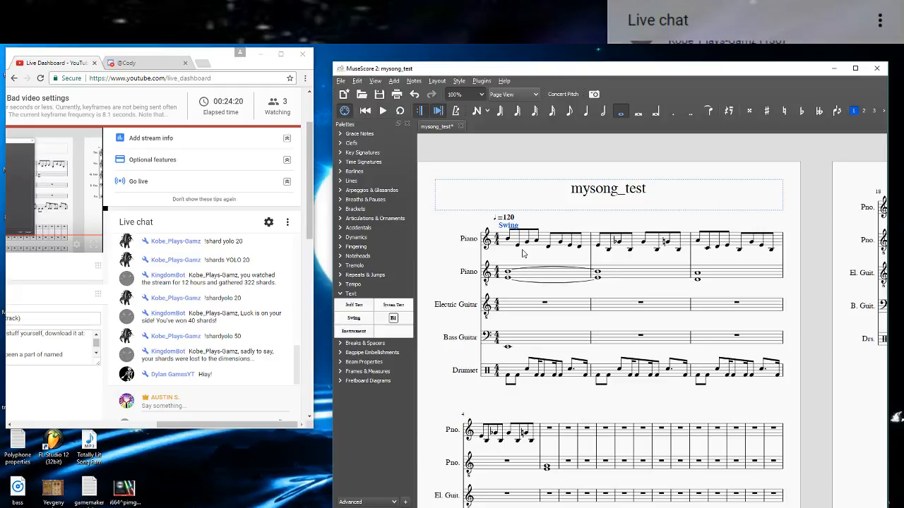
# Cut the drum notes from measures 1 to 4 of the Drumset staff.
pyautogui.click(514, 369)
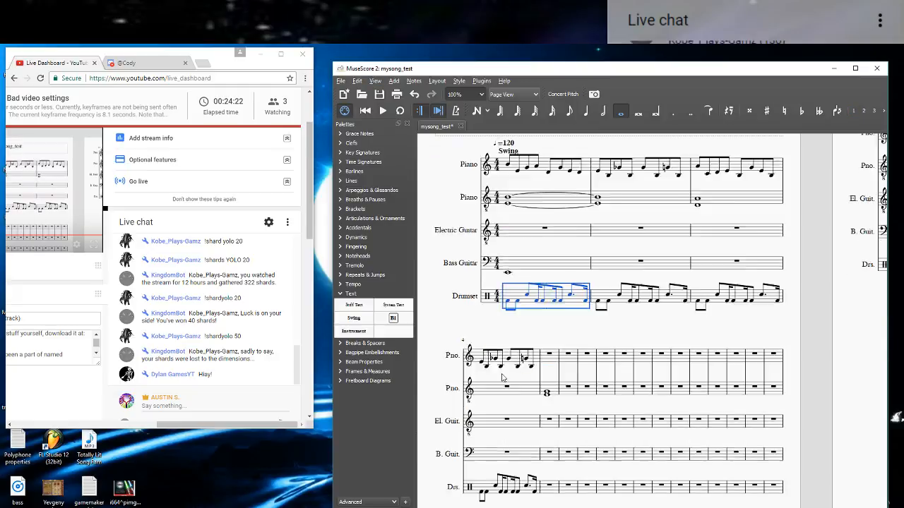
pyautogui.scroll(-4, 508, 389)
pyautogui.keyDown('shift'); pyautogui.click(488, 337); pyautogui.keyUp('shift')
pyautogui.press('Delete')
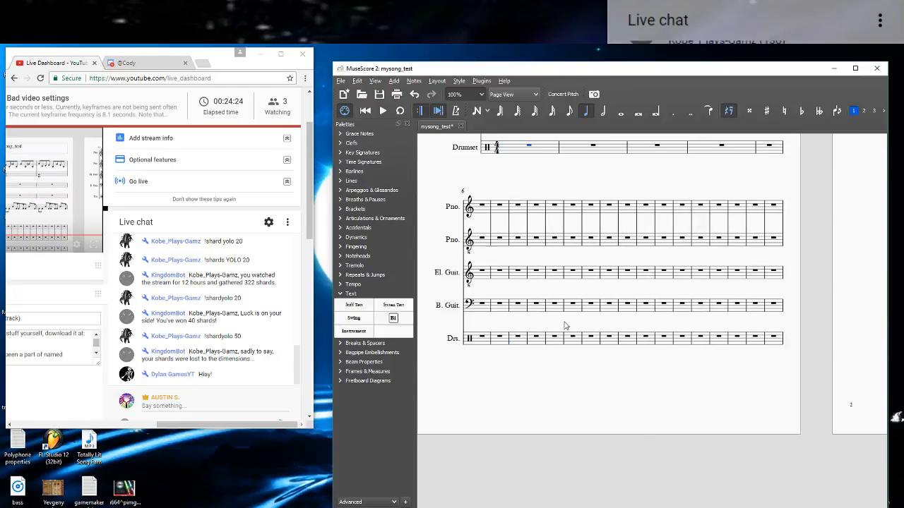
# Play the score without drums from the beginning into measure 5 and stop playback.
pyautogui.scroll(4, 487, 318)
pyautogui.click(383, 112)
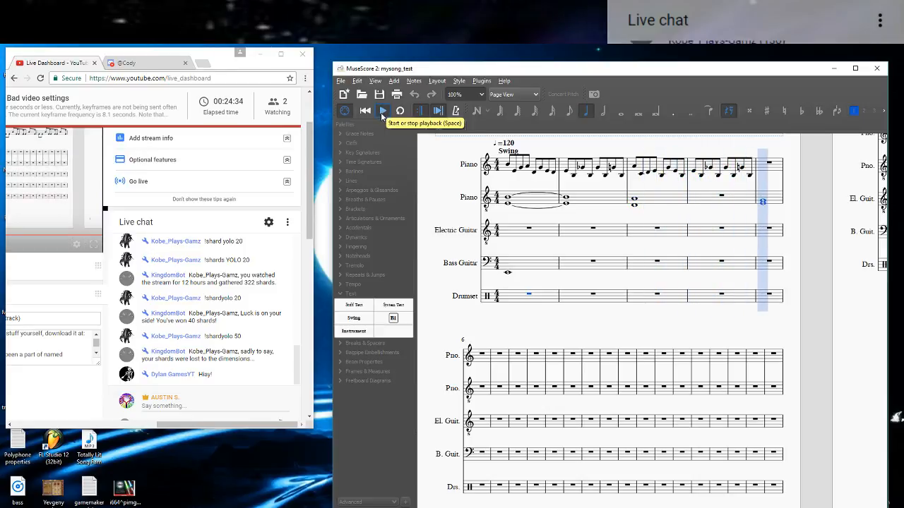
pyautogui.click(381, 112)
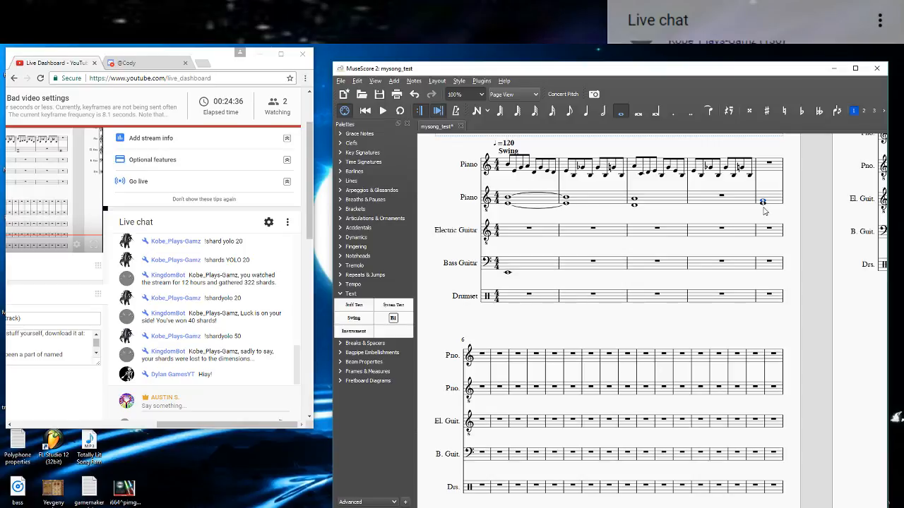
# Lower a note of the second Piano's whole-note chord in measure 5.
pyautogui.press('Down')
pyautogui.press('Down')
pyautogui.press('Down')
# Turn the swing off in the Swing text's system text properties.
pyautogui.doubleClick(505, 151)
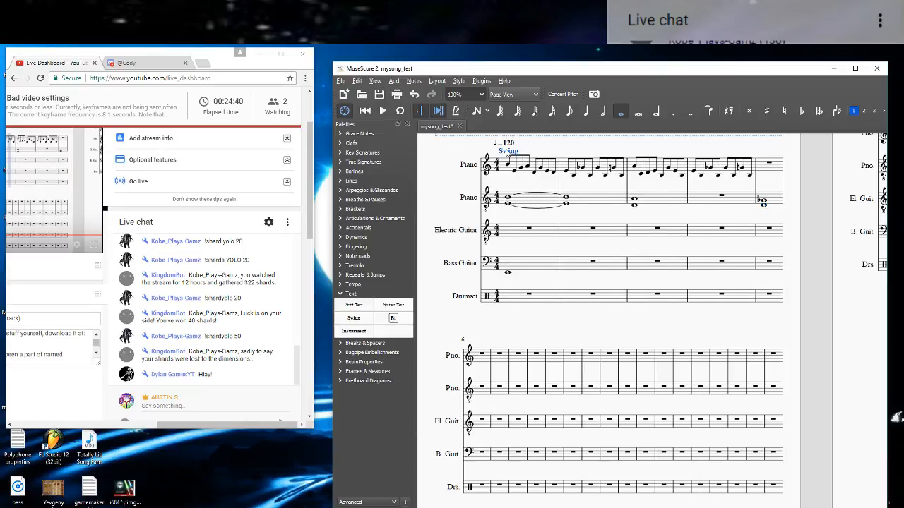
pyautogui.click(452, 175)
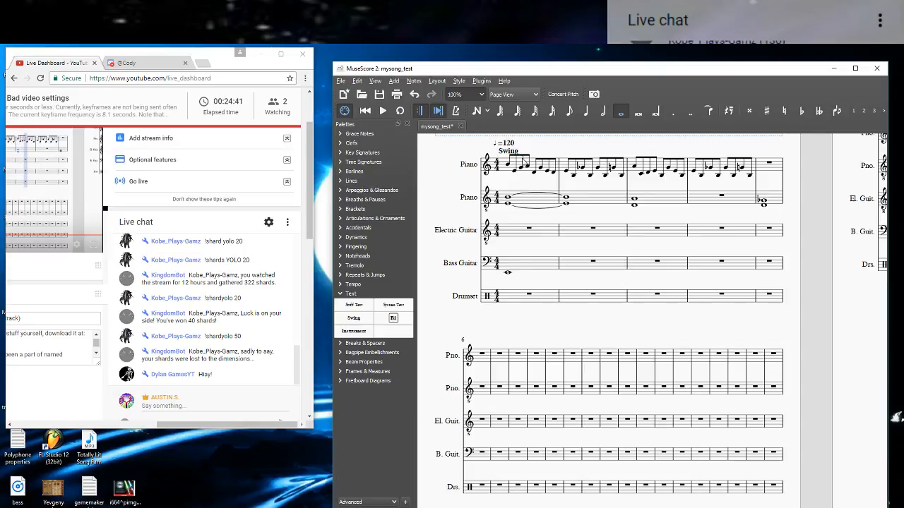
pyautogui.rightClick(507, 152)
pyautogui.click(558, 276)
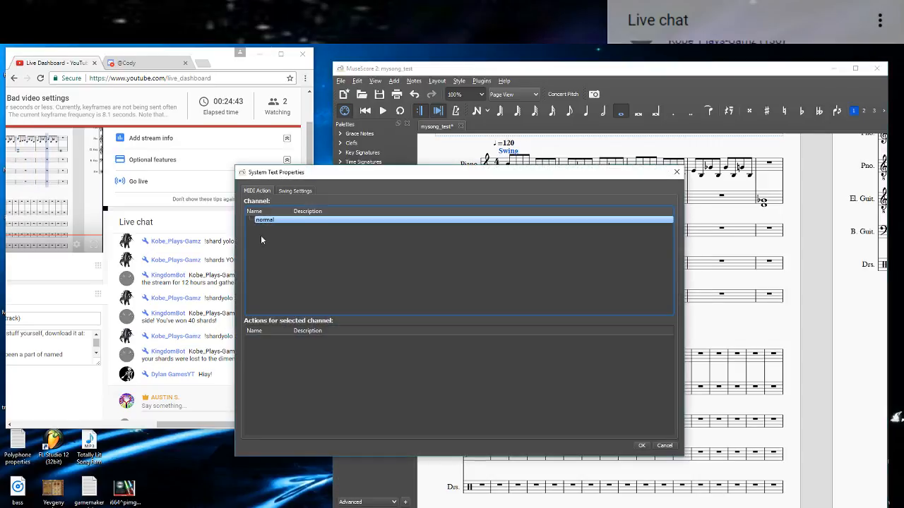
pyautogui.click(295, 191)
pyautogui.click(324, 214)
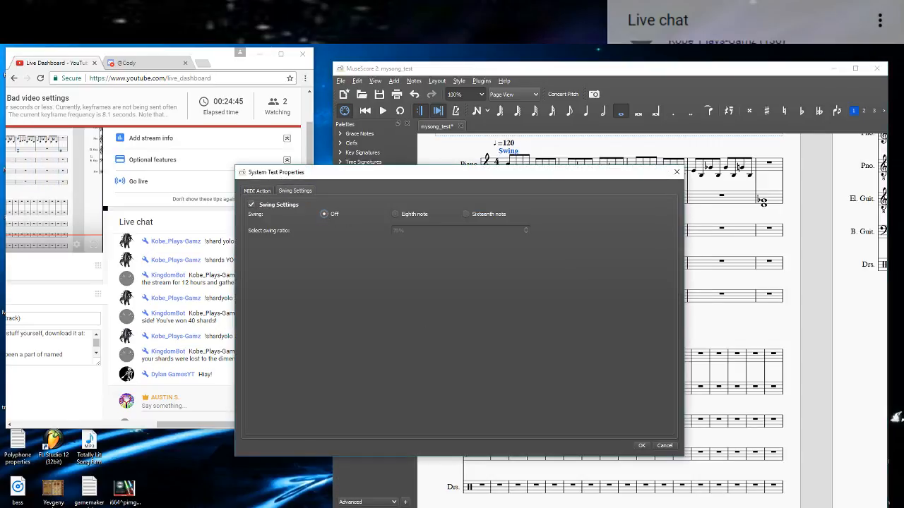
pyautogui.click(641, 448)
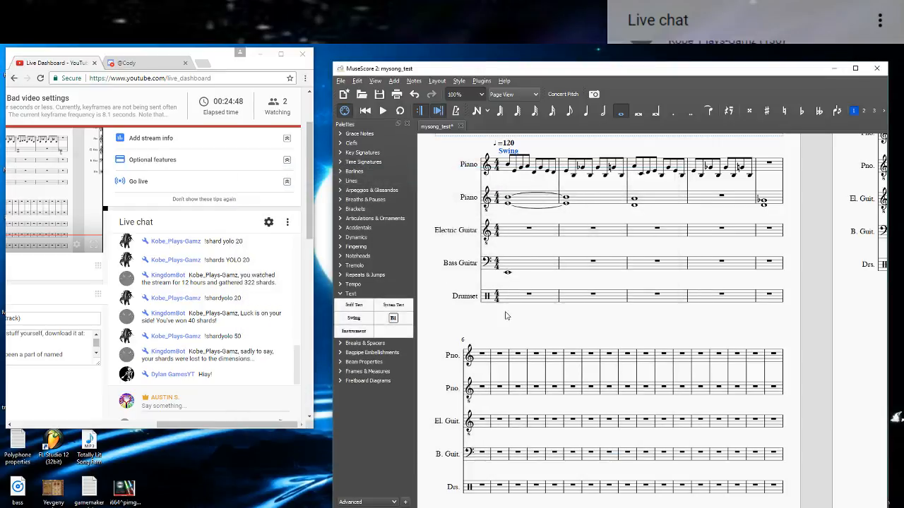
# Paste the cut drum notes back into the Drumset from measure 1 and play the score into measure 3.
pyautogui.click(508, 302)
pyautogui.hotkey('ctrl', 'v')
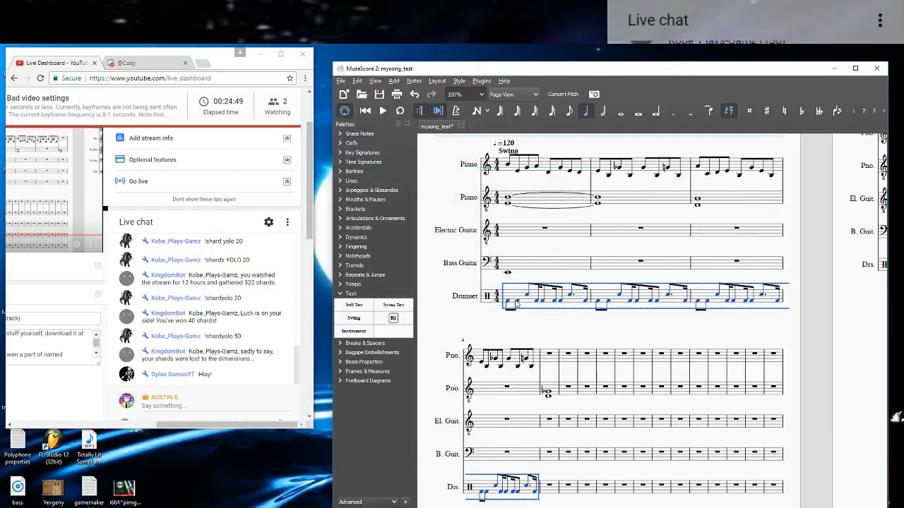
pyautogui.click(381, 111)
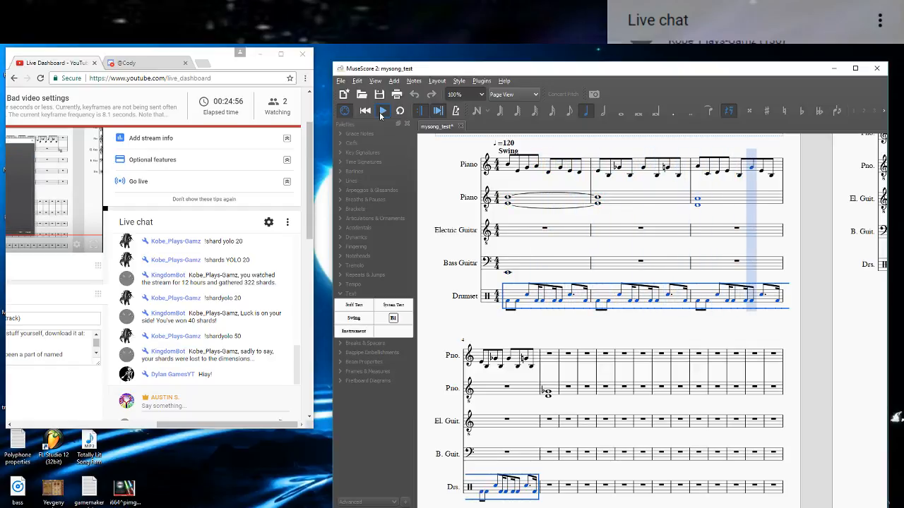
pyautogui.click(381, 110)
# Lower the last three notes of the first Piano's measure 3 by two semitones each.
pyautogui.click(751, 169)
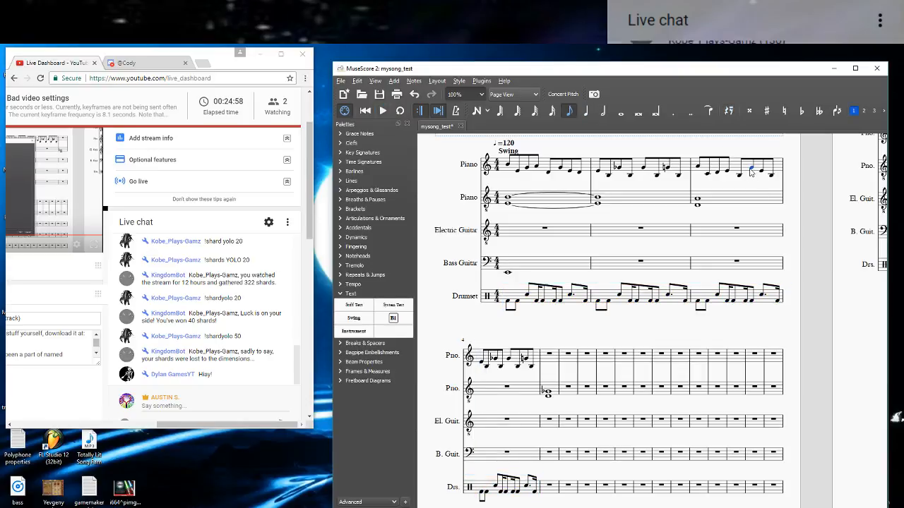
pyautogui.click(762, 172)
pyautogui.press('Down')
pyautogui.press('Down')
pyautogui.click(770, 175)
pyautogui.press('Down')
pyautogui.press('Down')
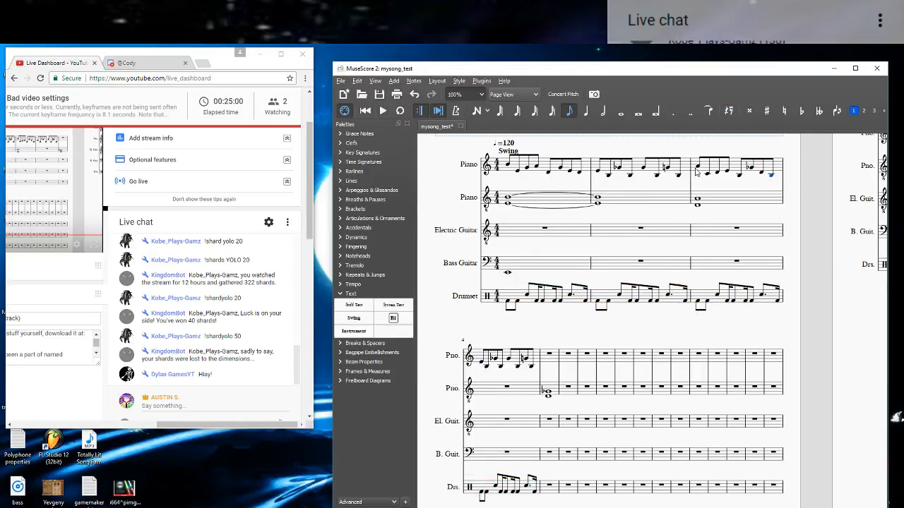
# Play the score from the start of measure 3 to hear the changed melody notes, and stop playback.
pyautogui.click(701, 170)
pyautogui.press('space')
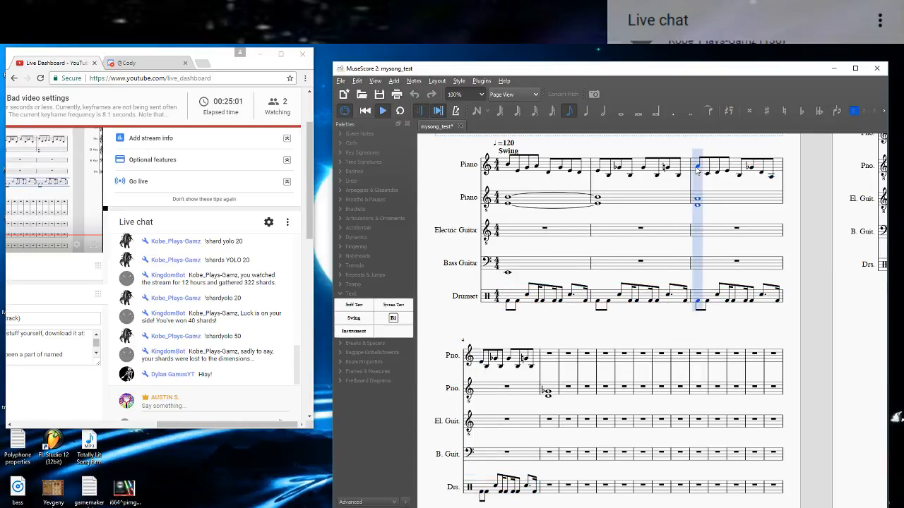
pyautogui.click(385, 112)
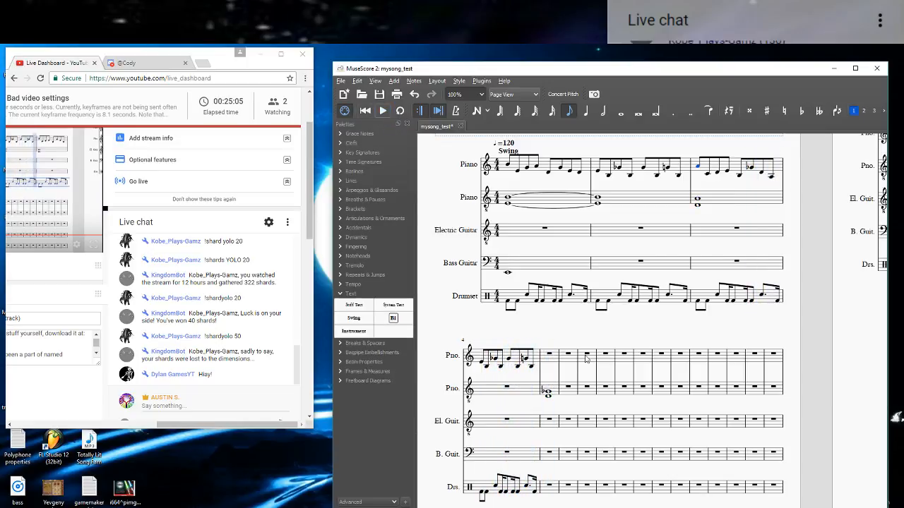
# Lower the bottom note of the second Piano's measure 5 chord further and play the score from measure 4 to check it.
pyautogui.press('7')
pyautogui.click(547, 393)
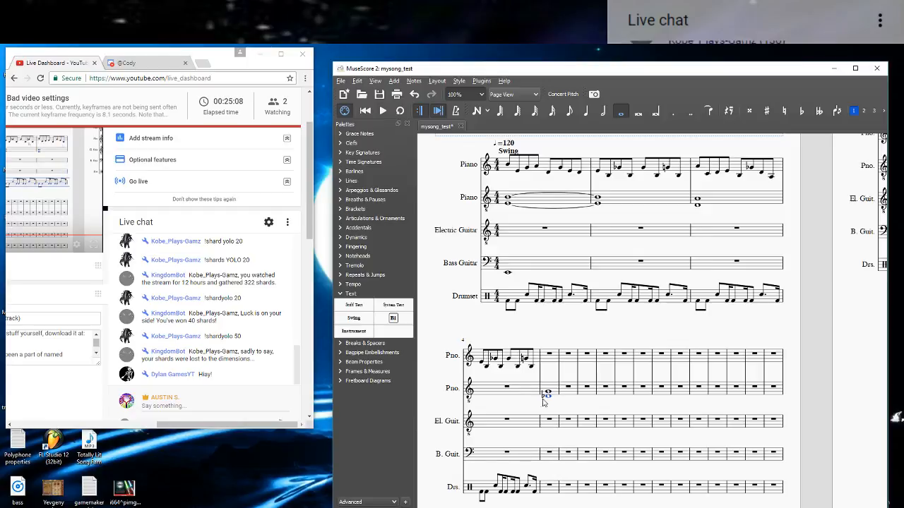
pyautogui.press('space')
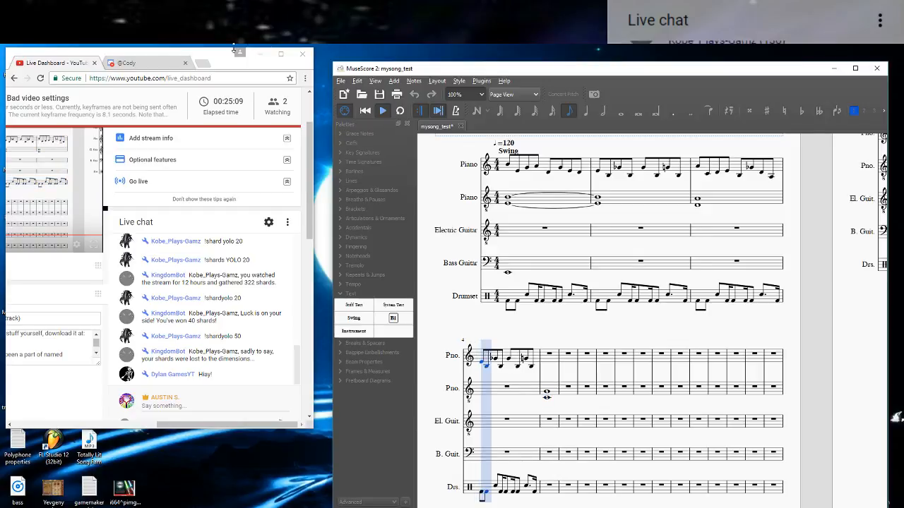
pyautogui.click(381, 111)
# Enter the first three eighth notes of a rising line in the first Piano's measure 5, adjusting the second note's pitch by semitones.
pyautogui.click(598, 171)
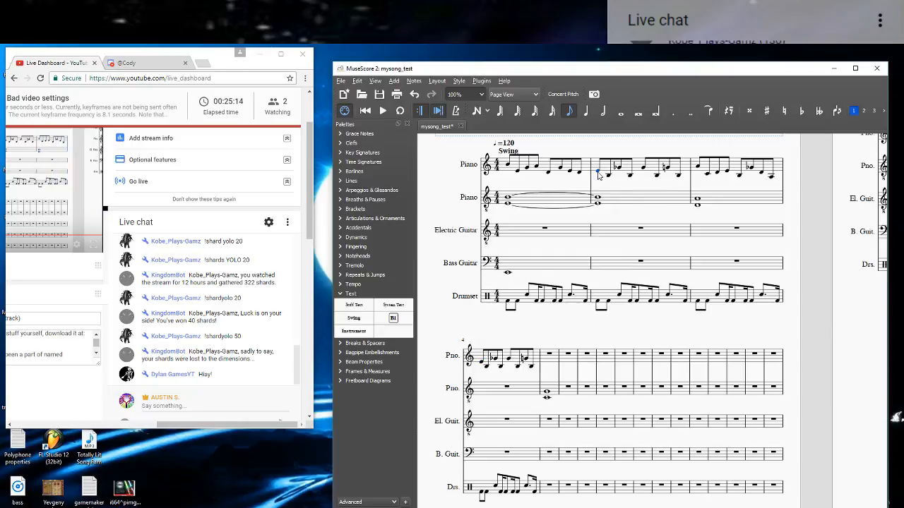
pyautogui.press('n')
pyautogui.click(548, 363)
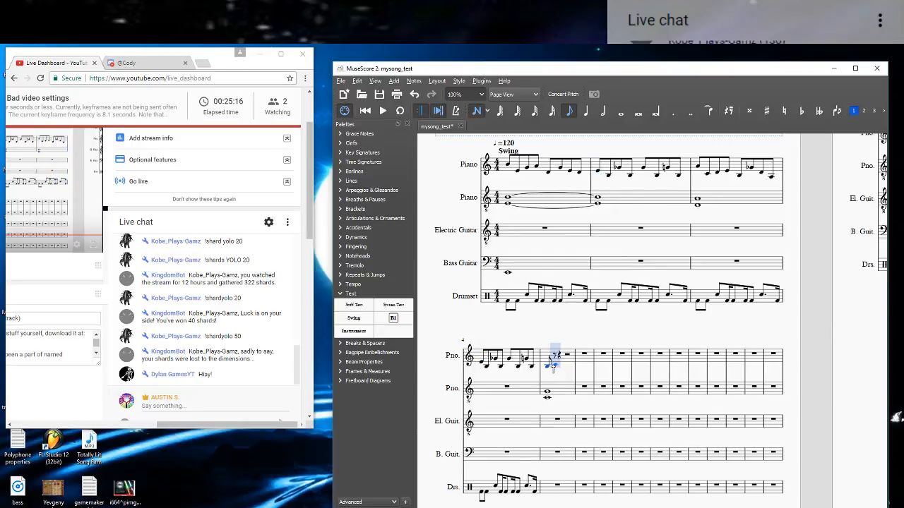
pyautogui.click(554, 366)
pyautogui.press('Up')
pyautogui.press('Up')
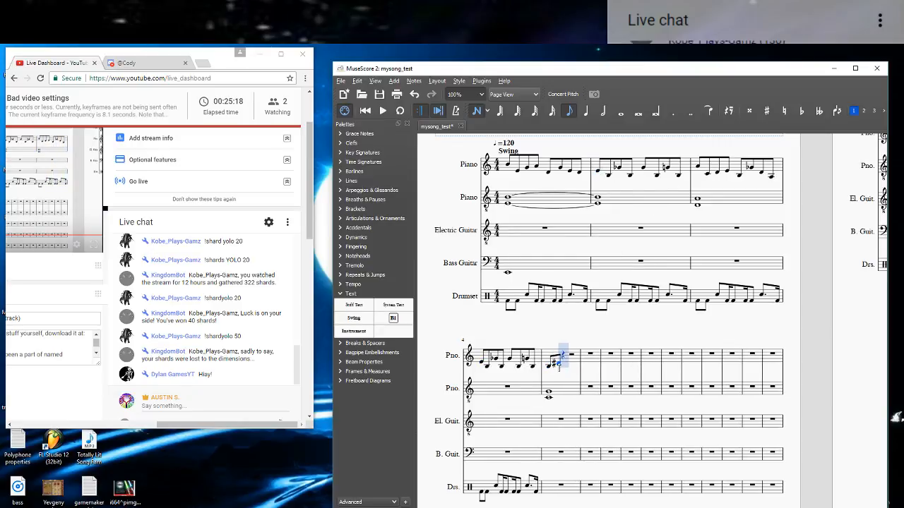
pyautogui.press('Left')
pyautogui.press('Up')
pyautogui.click(558, 362)
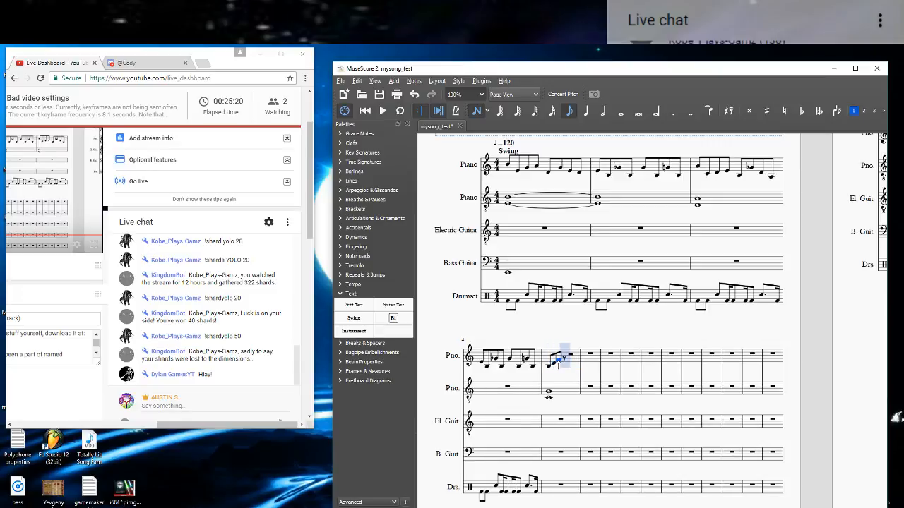
# Fill the rest of the first Piano's measure 5 with five more eighth notes, including a flat and a natural, continuing the climb.
pyautogui.click(564, 361)
pyautogui.press('Down')
pyautogui.click(573, 361)
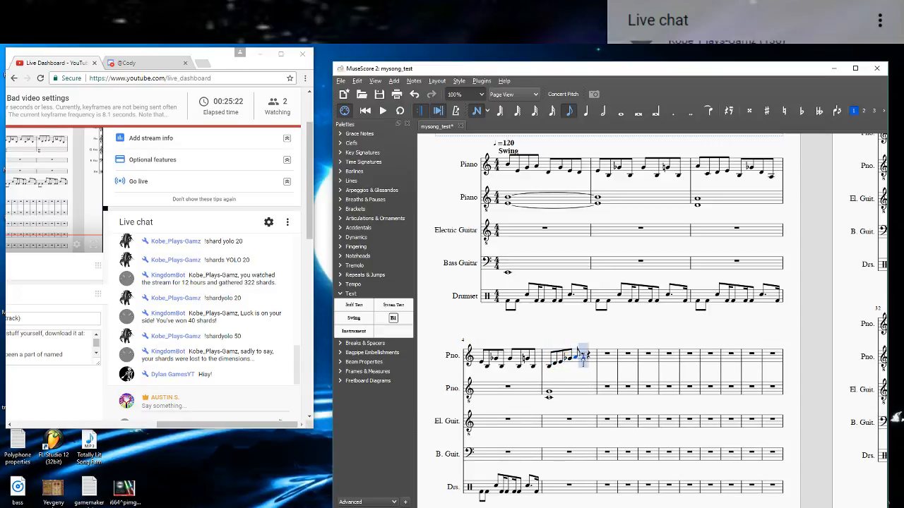
pyautogui.press('Up')
pyautogui.click(583, 359)
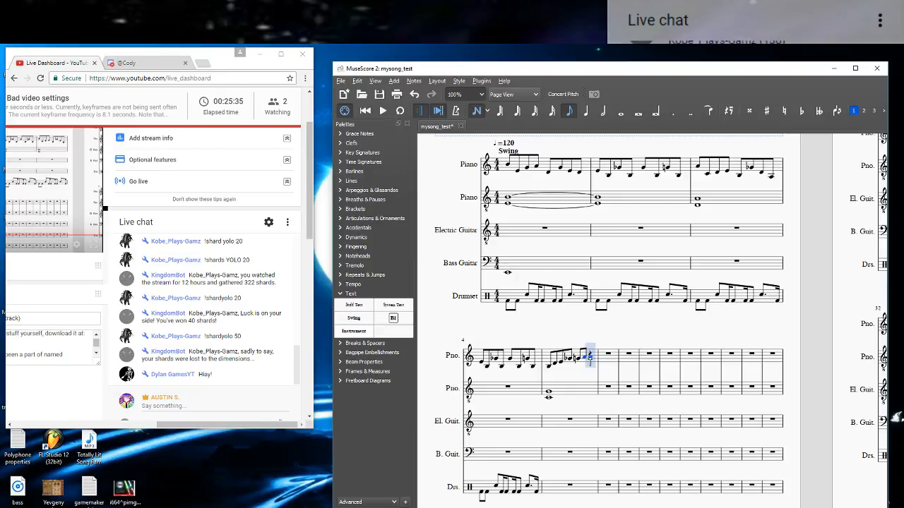
pyautogui.click(591, 356)
pyautogui.press('Down')
pyautogui.press('Down')
pyautogui.click(598, 357)
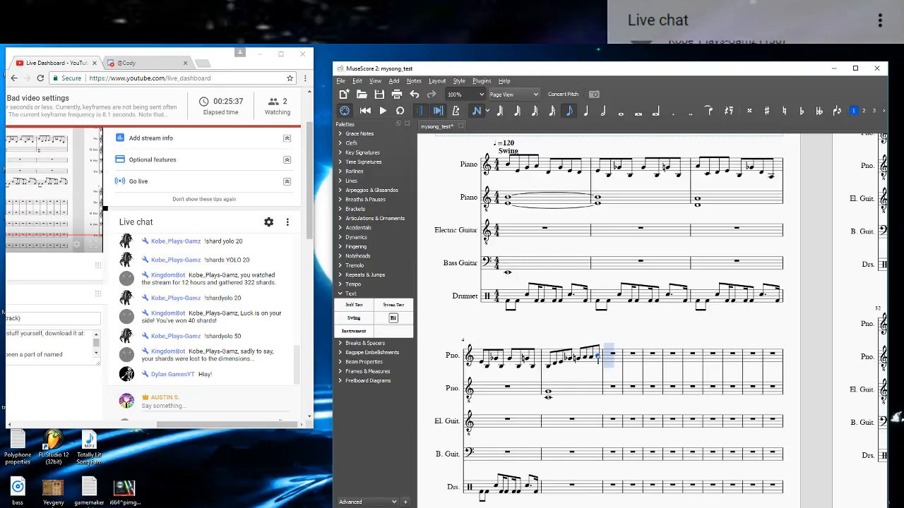
# Leave note input and play the new melody run from the start of measure 5, stopping playback after the check.
pyautogui.press('Escape')
pyautogui.press('space')
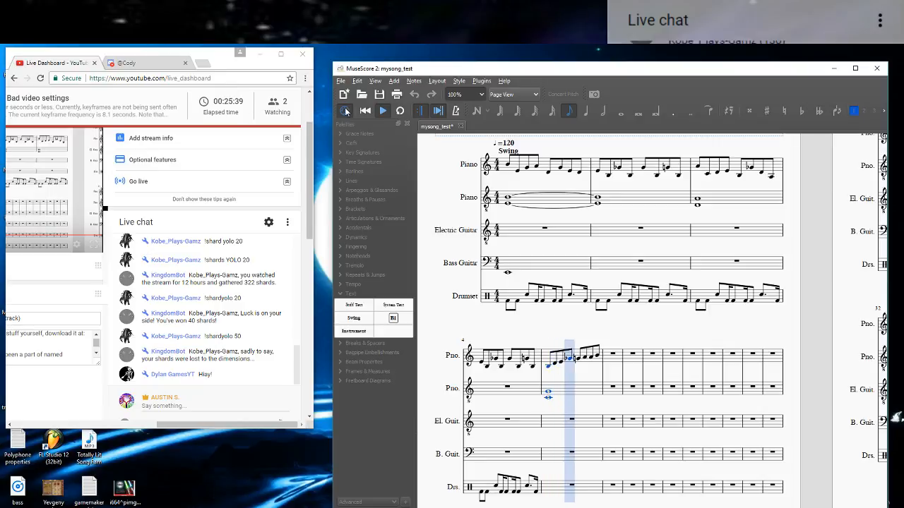
pyautogui.press('space')
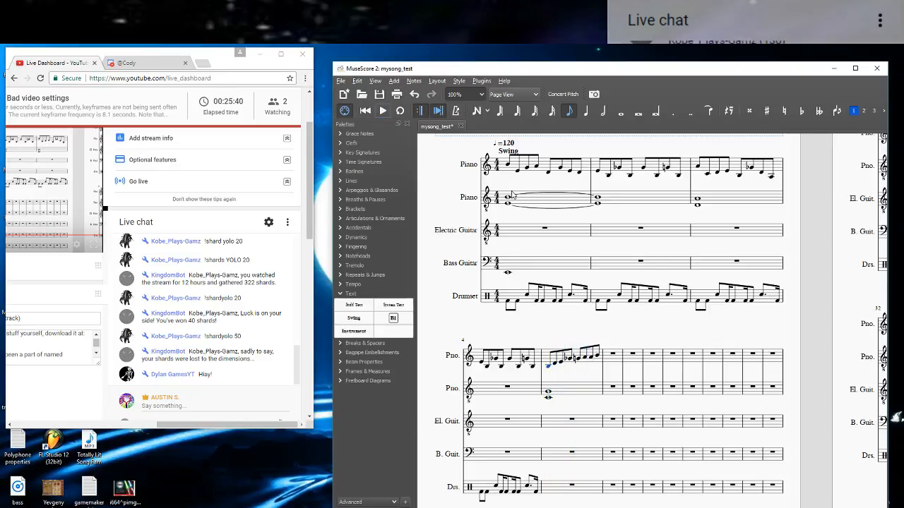
# Fill the first Piano's measure 6 with six eighth notes and a closing quarter note.
pyautogui.click(597, 361)
pyautogui.press('n')
pyautogui.click(611, 357)
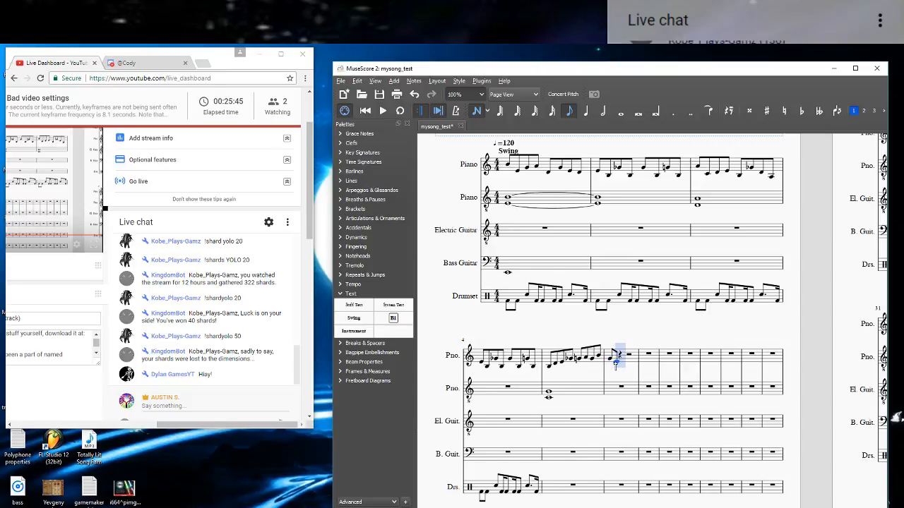
pyautogui.click(620, 359)
pyautogui.click(629, 359)
pyautogui.click(635, 357)
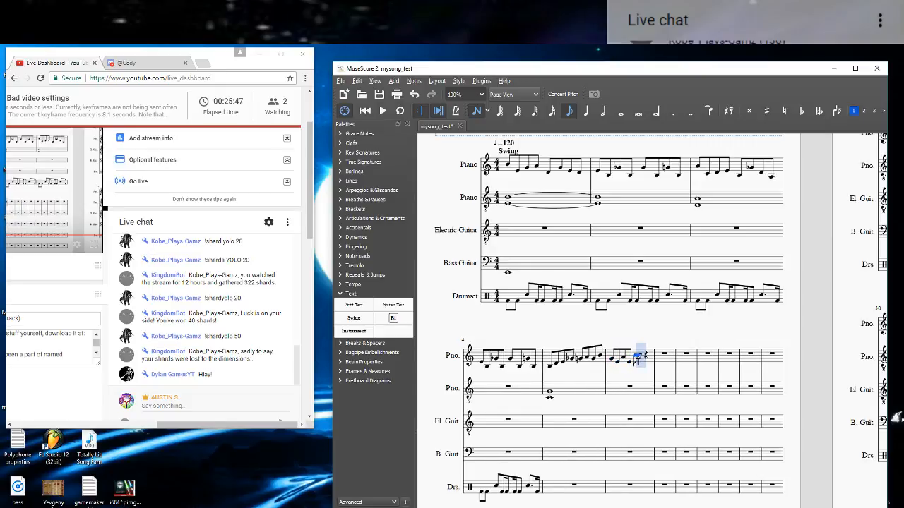
pyautogui.click(643, 356)
pyautogui.press('5')
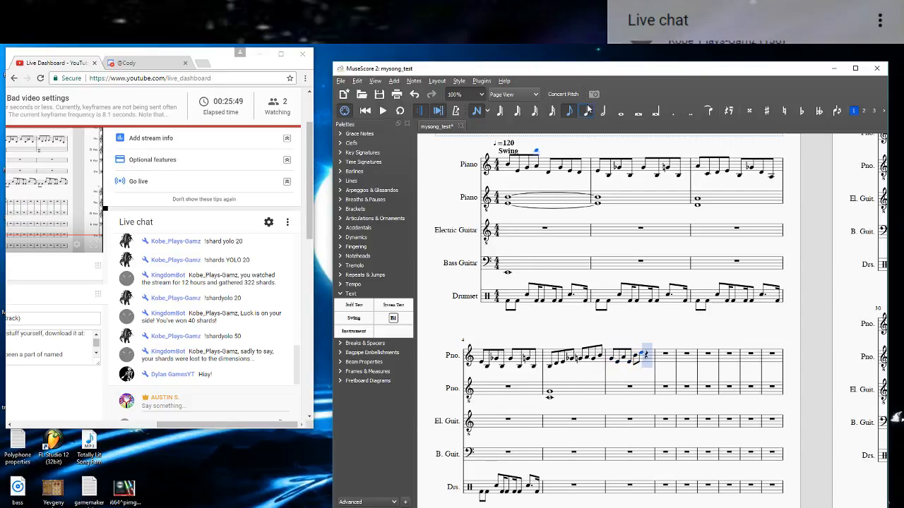
pyautogui.click(645, 358)
pyautogui.press('Escape')
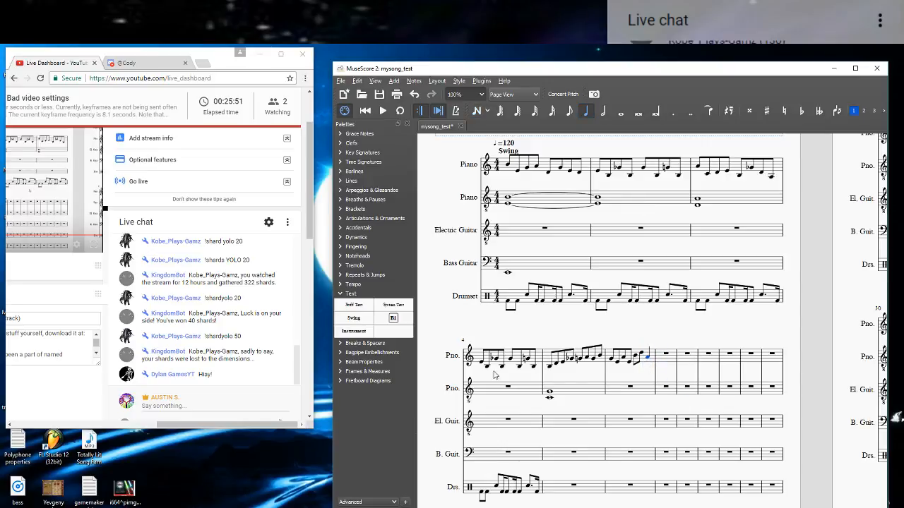
# Copy the Drumset's measures 1 to 4 and paste them from measure 5 onward.
pyautogui.click(524, 303)
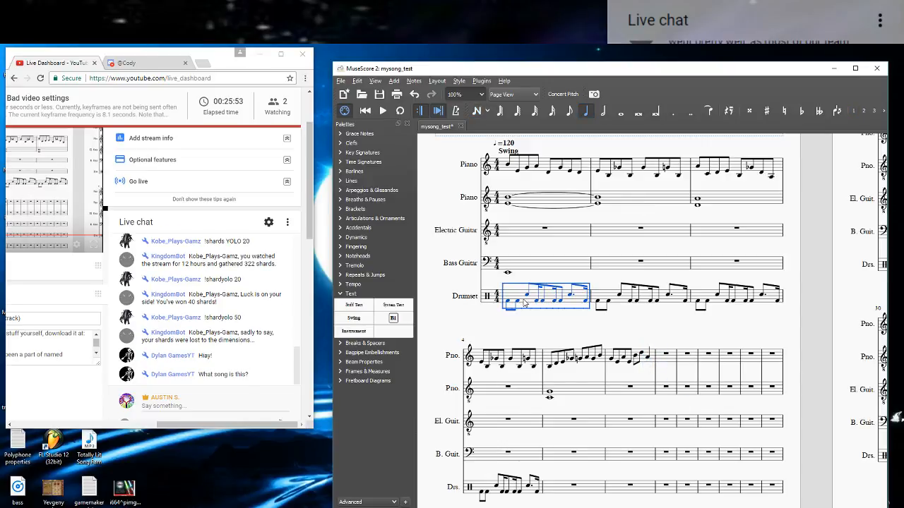
pyautogui.keyDown('shift'); pyautogui.click(529, 498); pyautogui.keyUp('shift')
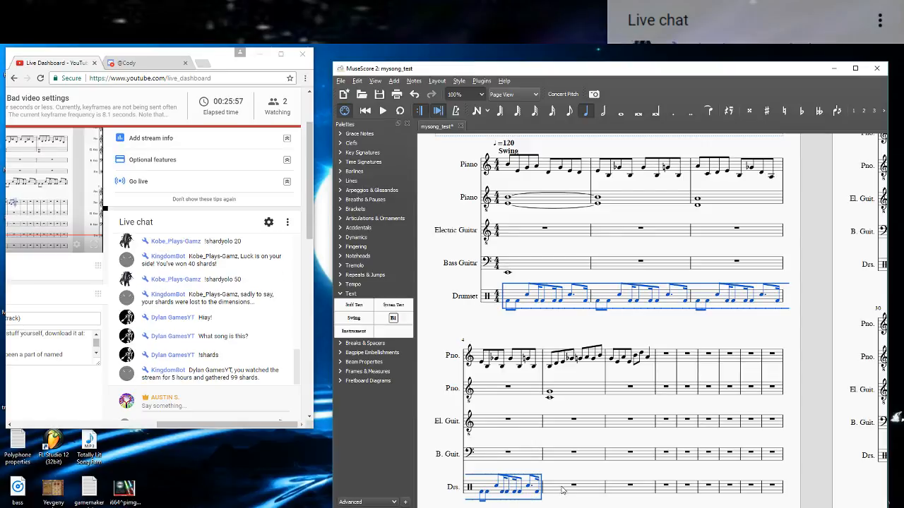
pyautogui.click(561, 491)
pyautogui.hotkey('ctrl', 'v')
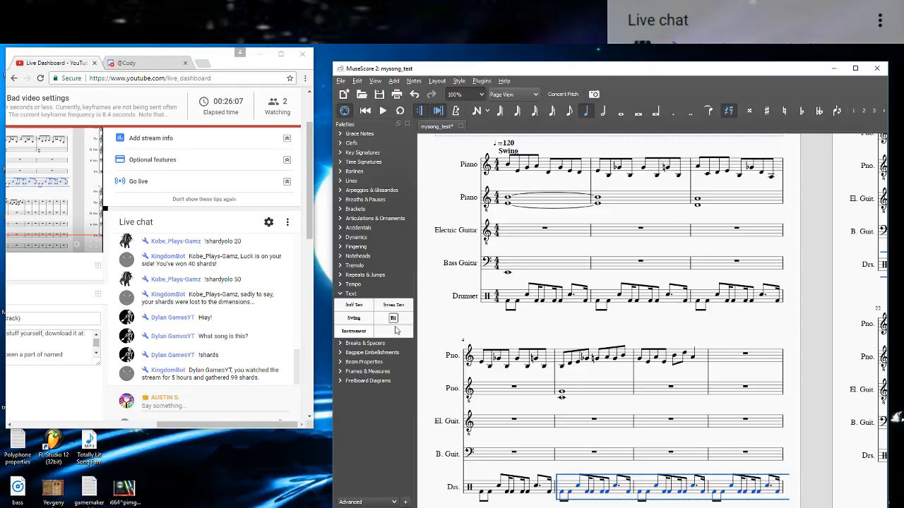
# Collapse the Text palette and select the first Piano's melody from measure 1 through measure 6.
pyautogui.click(340, 294)
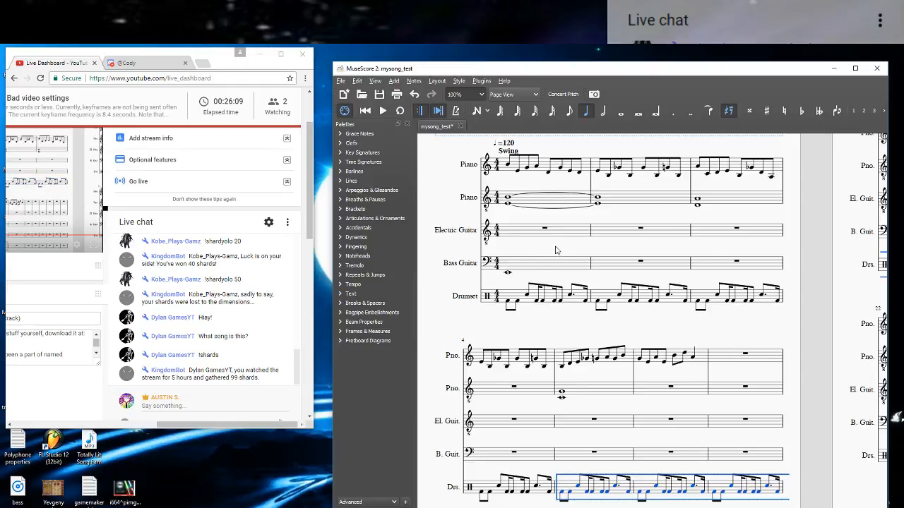
pyautogui.click(541, 170)
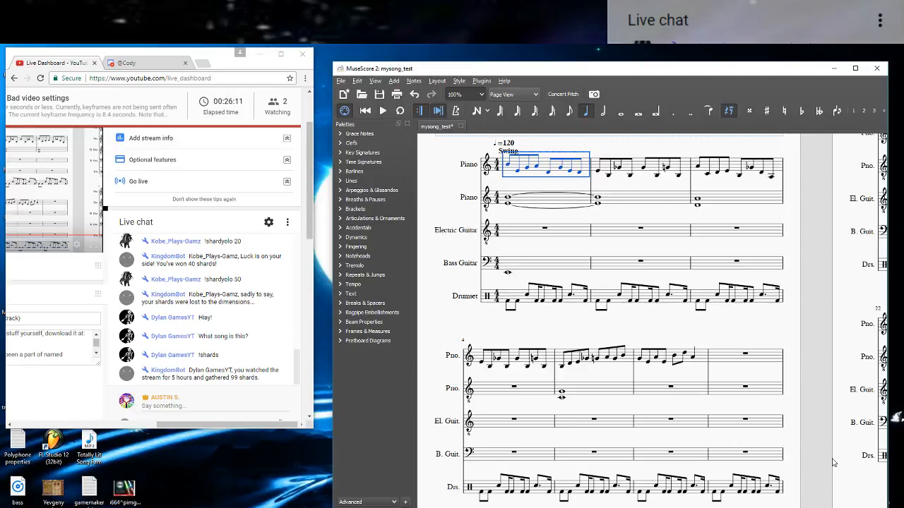
pyautogui.moveTo(833, 462); pyautogui.dragTo(817, 454)
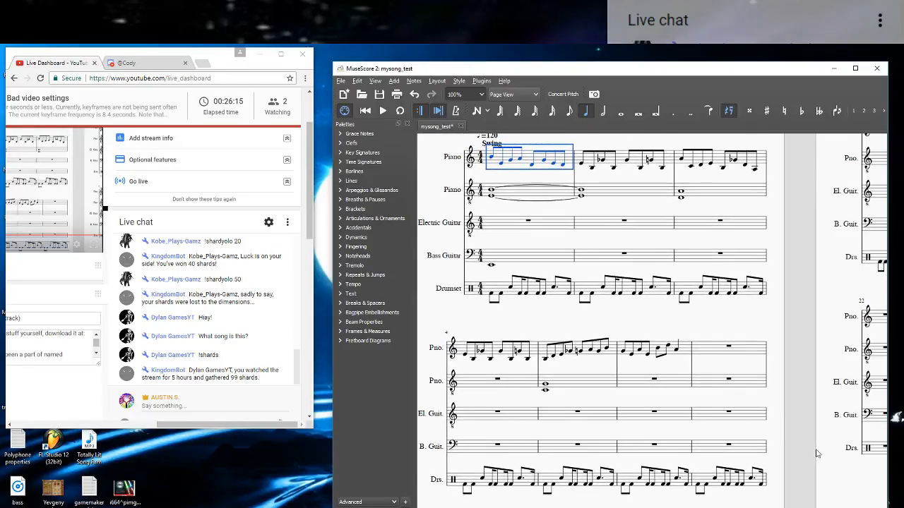
pyautogui.keyDown('shift'); pyautogui.click(657, 347); pyautogui.keyUp('shift')
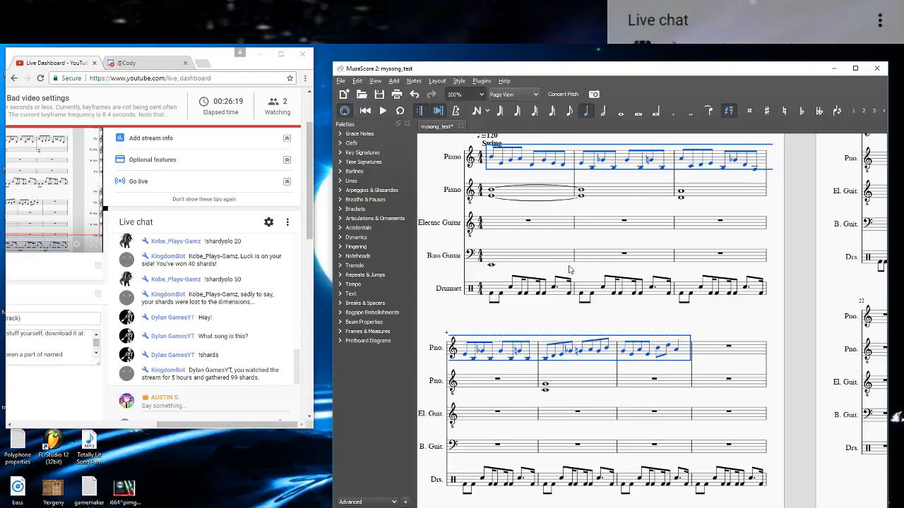
# Shift the first piano's selected melody down and up by octaves to compare registers.
pyautogui.hotkey('ctrl', 'Up')
pyautogui.hotkey('ctrl', 'Down')
pyautogui.hotkey('ctrl', 'Down')
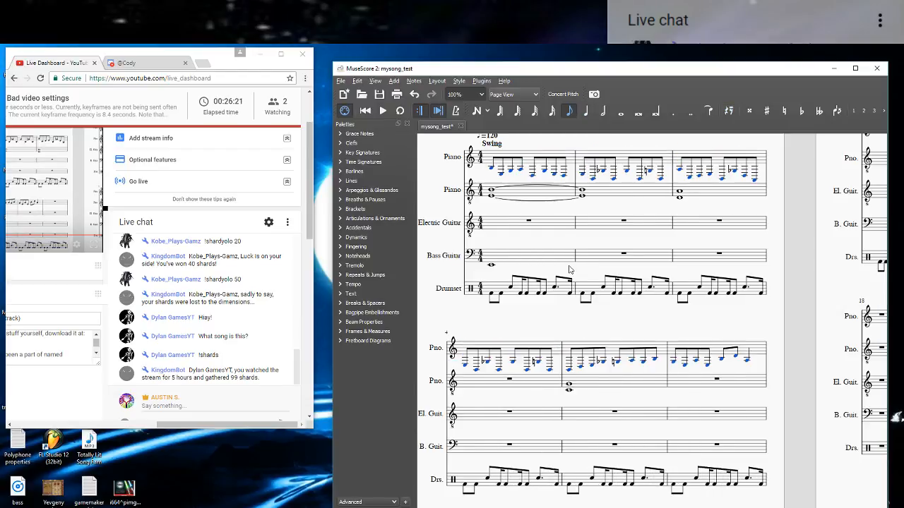
pyautogui.hotkey('ctrl', 'Up')
pyautogui.hotkey('ctrl', 'Up')
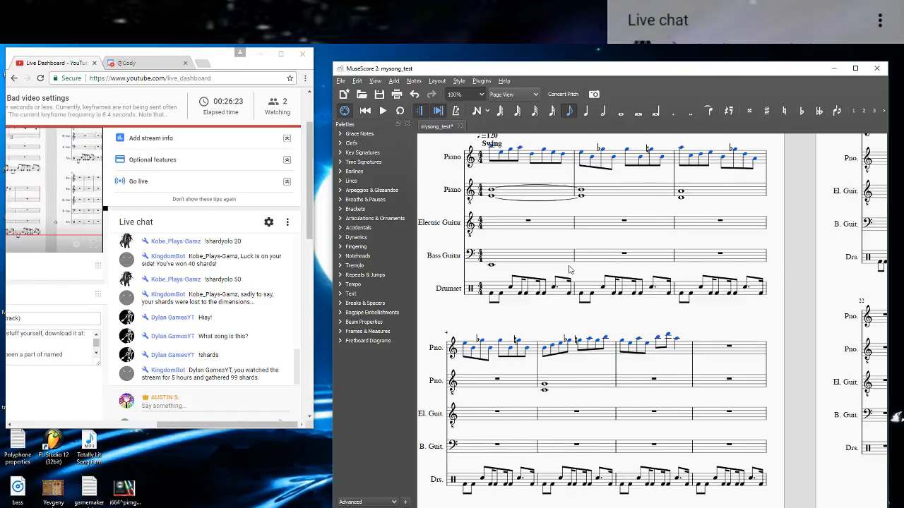
pyautogui.hotkey('ctrl', 'Down')
pyautogui.hotkey('ctrl', 'Down')
pyautogui.hotkey('ctrl', 'Up')
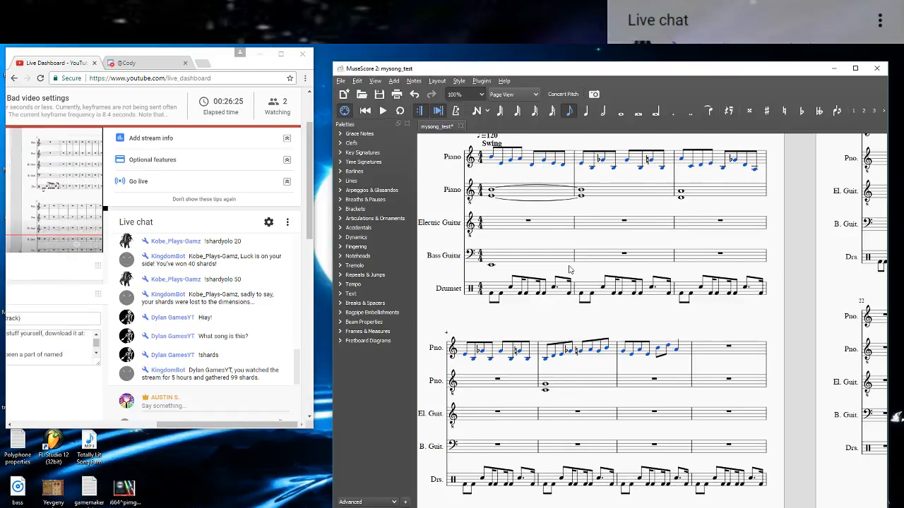
# Raise the first piano's melody by one octave and play back the opening bars.
pyautogui.hotkey('ctrl', 'Up')
pyautogui.click(382, 112)
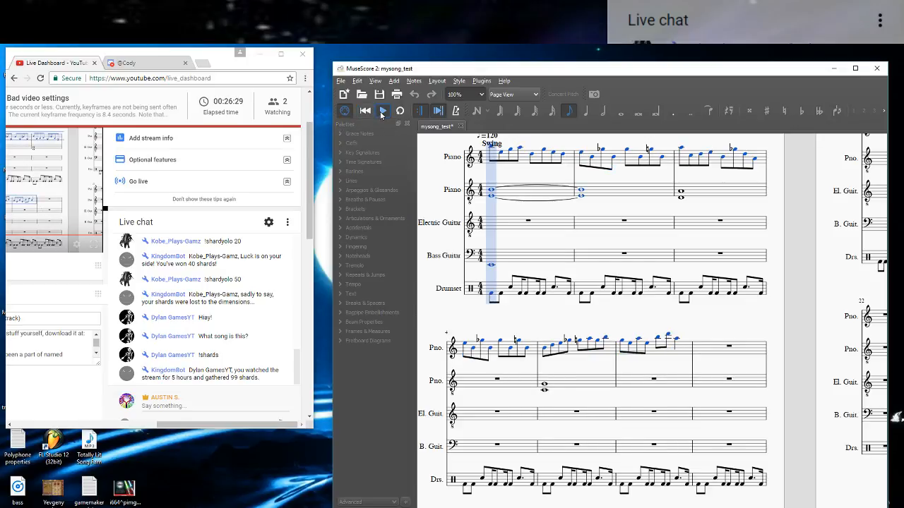
pyautogui.click(381, 111)
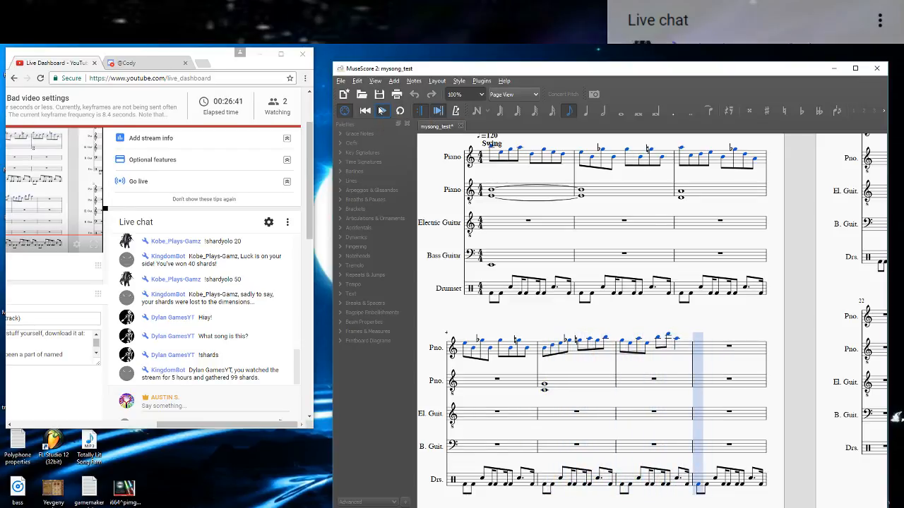
pyautogui.click(382, 111)
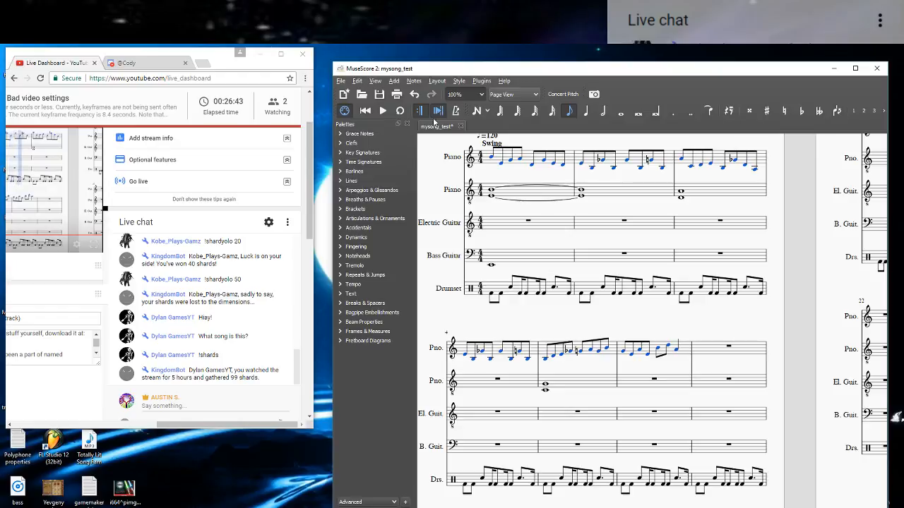
# Play back the opening bars with the first piano's melody in its lower octave.
pyautogui.click(383, 111)
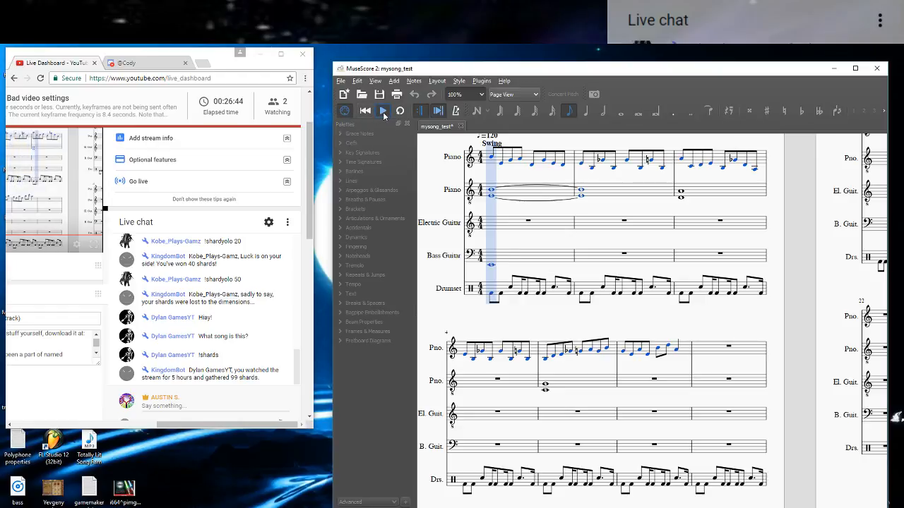
pyautogui.click(382, 111)
# Copy the second piano's bar 5 chord into bar 7 and adjust its pitch to a chord with a flat.
pyautogui.click(577, 377)
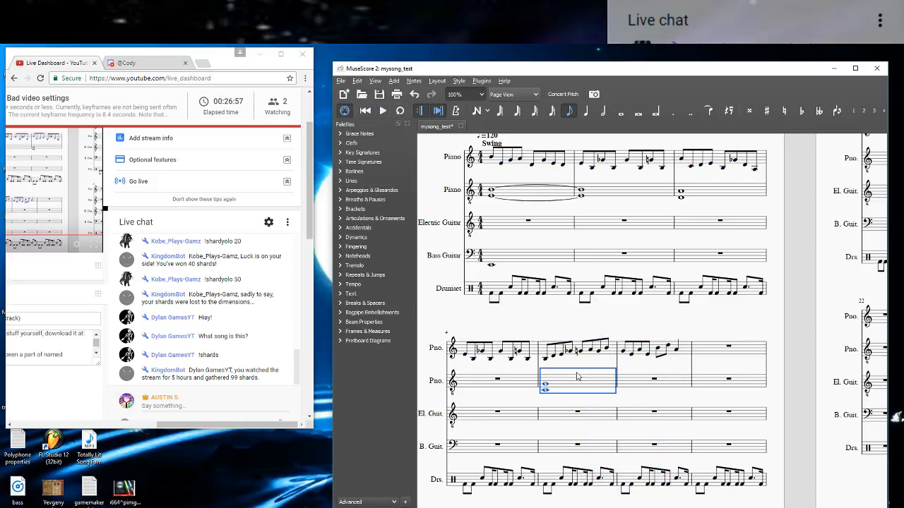
pyautogui.click(715, 382)
pyautogui.click(699, 391)
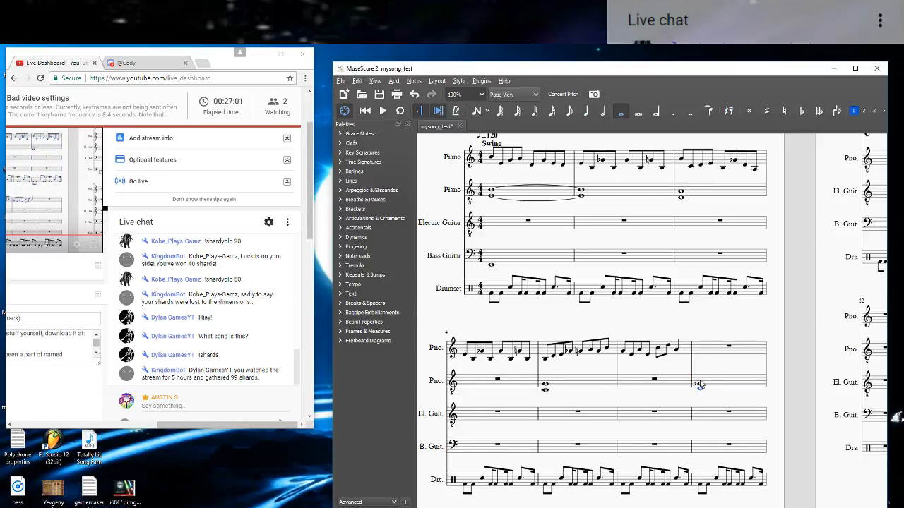
# Fill the first piano's bar 7 with eight eighth notes in a mostly descending line, flattening the second note.
pyautogui.press('n')
pyautogui.click(571, 113)
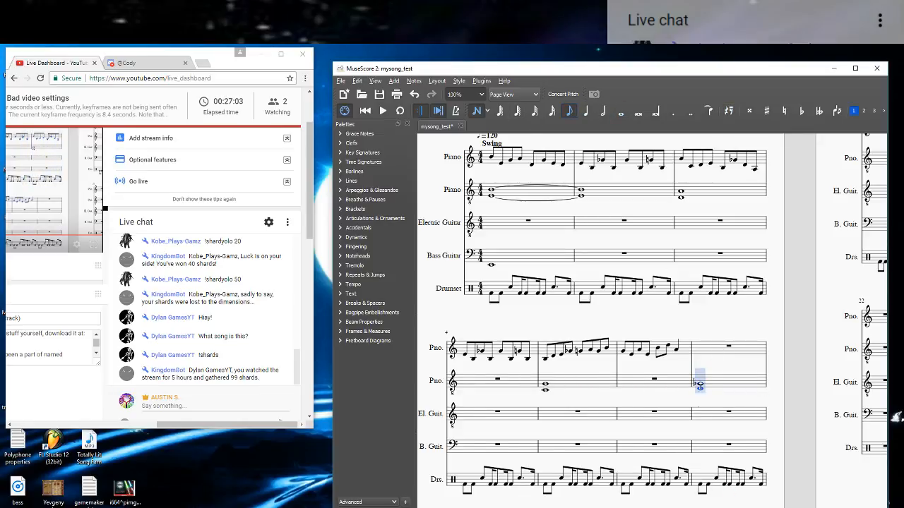
pyautogui.click(699, 350)
pyautogui.click(705, 356)
pyautogui.click(707, 353)
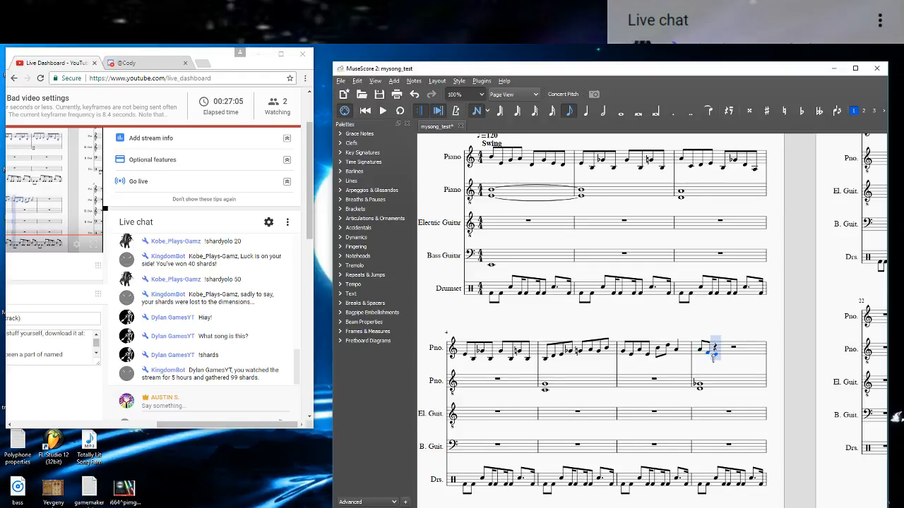
pyautogui.press('Down')
pyautogui.click(714, 352)
pyautogui.click(724, 353)
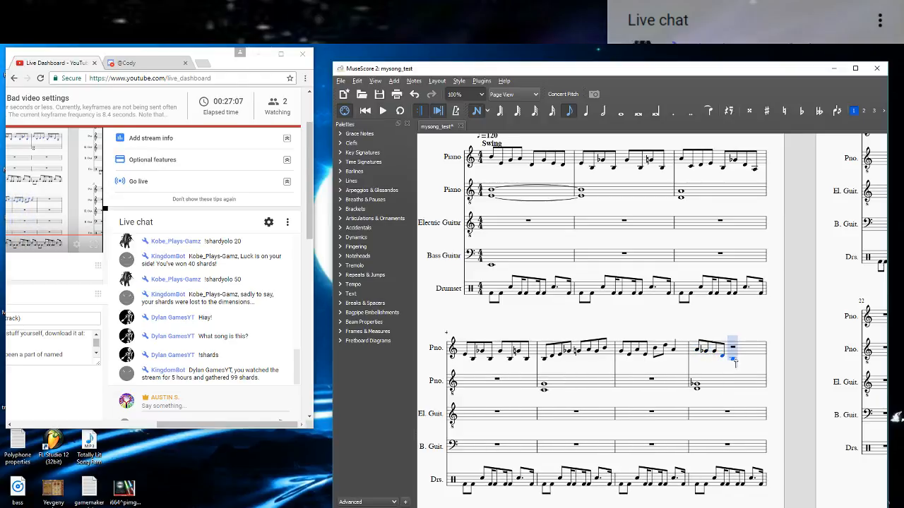
pyautogui.click(733, 357)
pyautogui.click(742, 360)
pyautogui.click(751, 361)
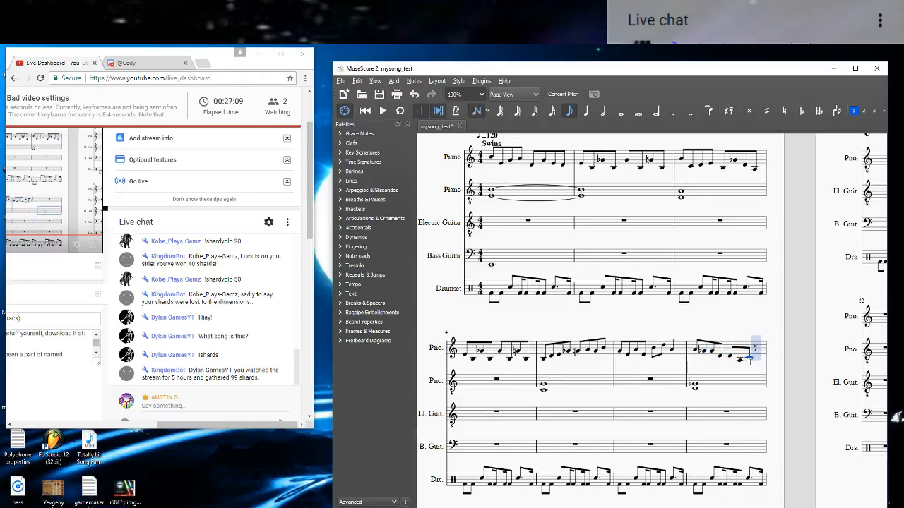
pyautogui.click(757, 356)
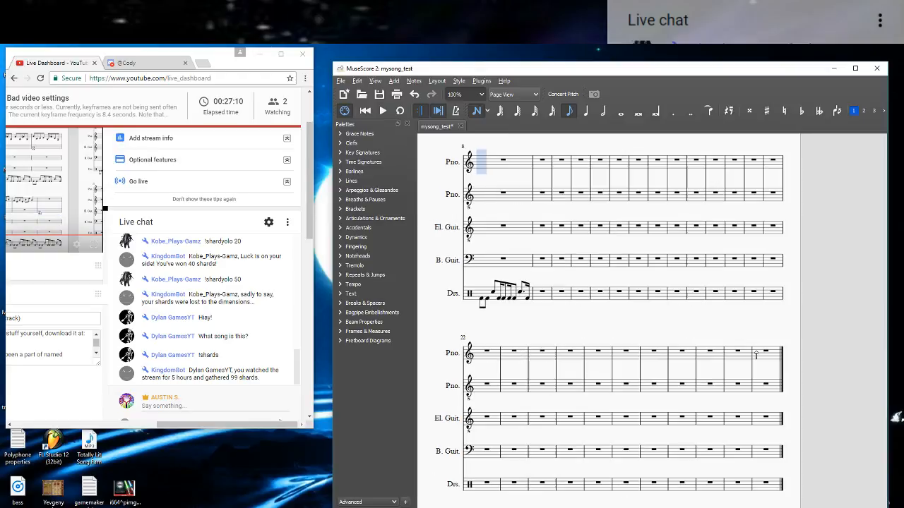
# Enter six eighth notes in the first piano's bar 8, starting with a flattened note and alternating lower and higher pitches.
pyautogui.click(486, 167)
pyautogui.press('Up')
pyautogui.press('Up')
pyautogui.press('Down')
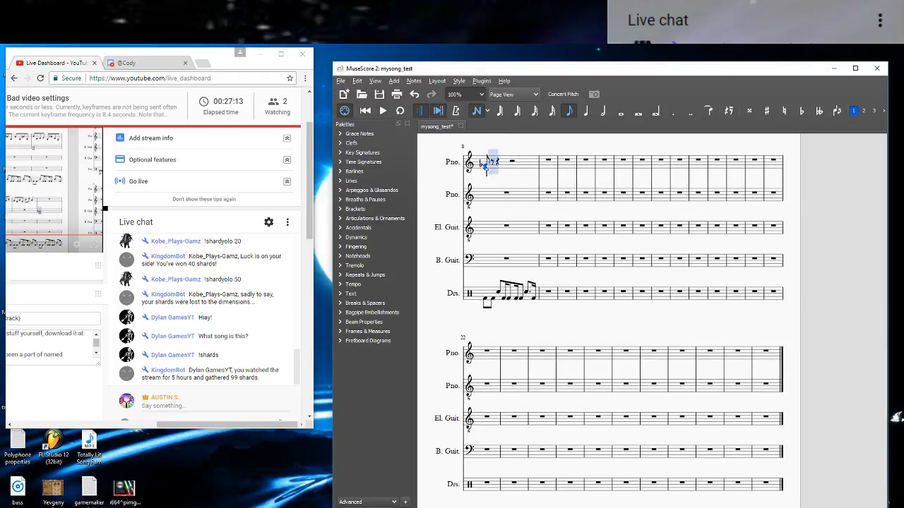
pyautogui.click(493, 172)
pyautogui.press('Up')
pyautogui.press('Up')
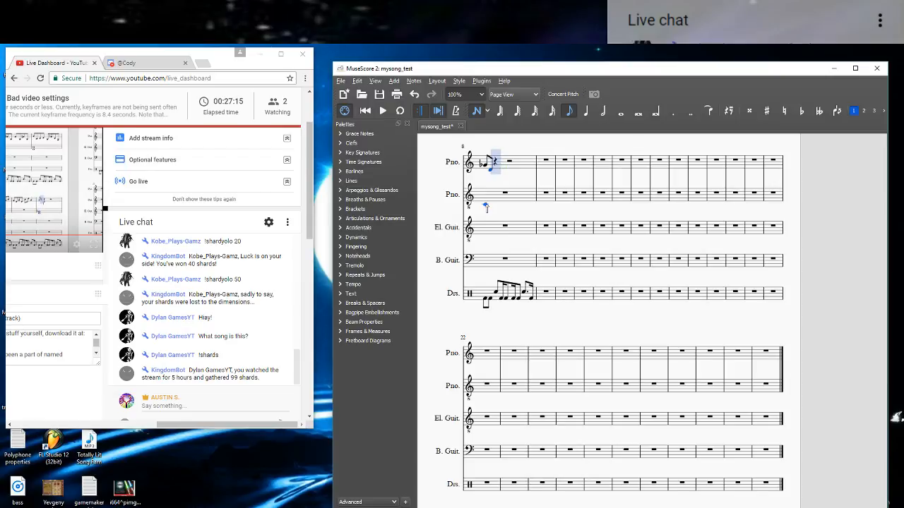
pyautogui.click(494, 164)
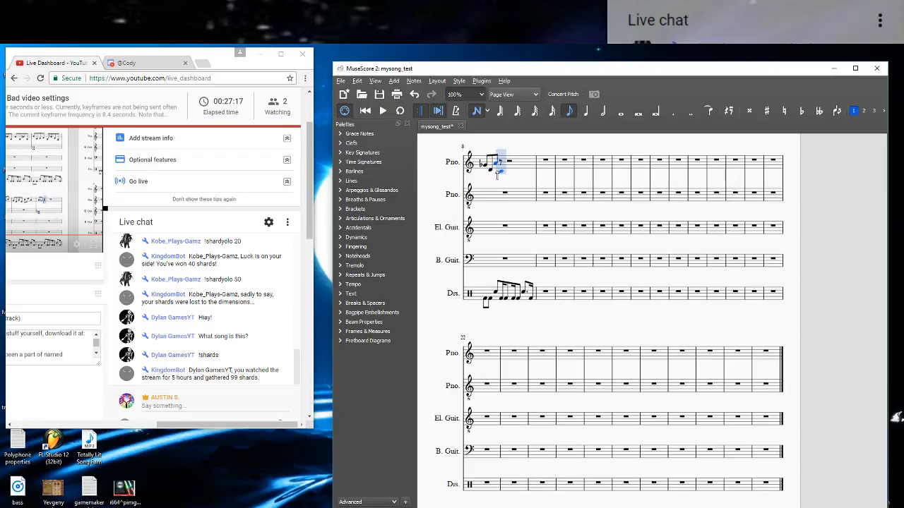
pyautogui.click(499, 170)
pyautogui.click(509, 162)
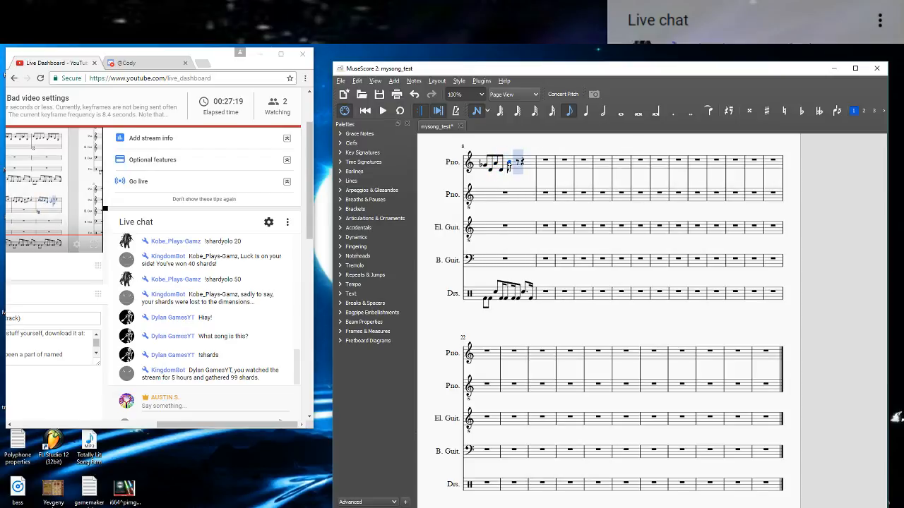
pyautogui.click(518, 160)
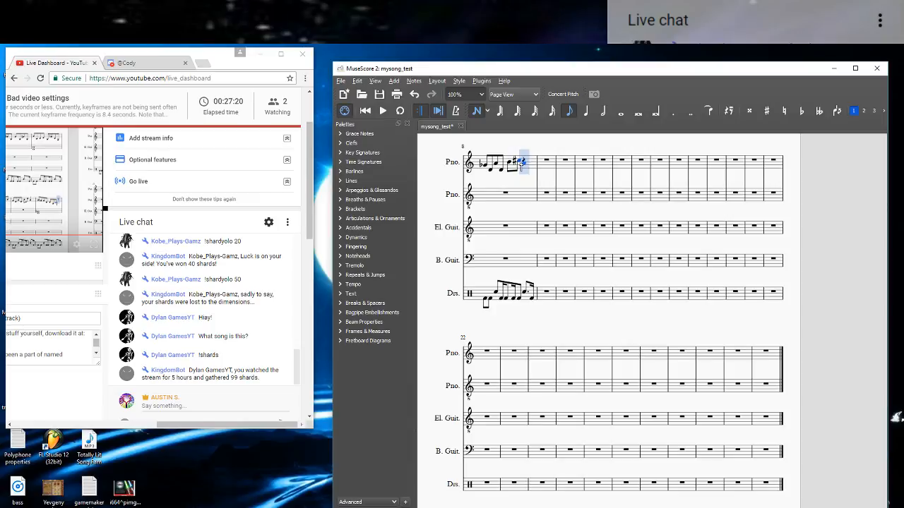
# Complete the first piano's bar 8 with a quarter note and leave note input.
pyautogui.click(586, 110)
pyautogui.click(524, 164)
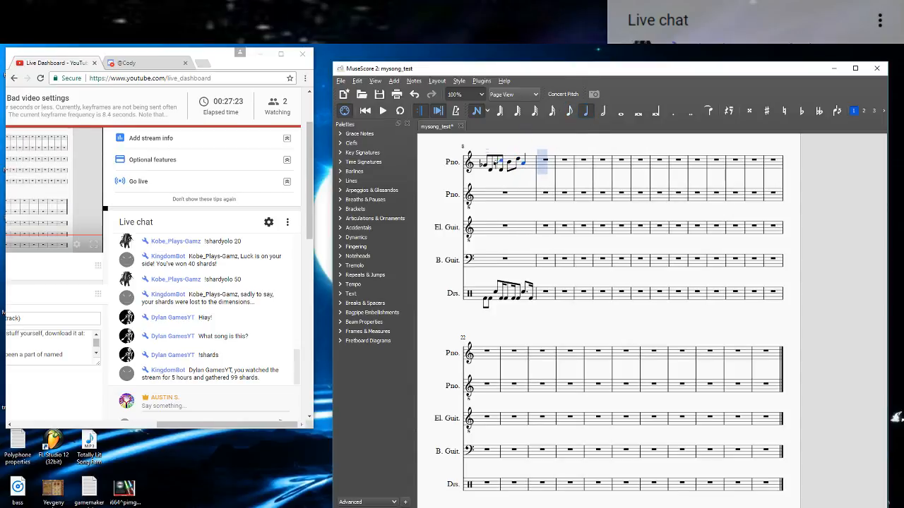
pyautogui.press('Escape')
# Play back the score through the end of bar 8 and return to its first page.
pyautogui.click(388, 112)
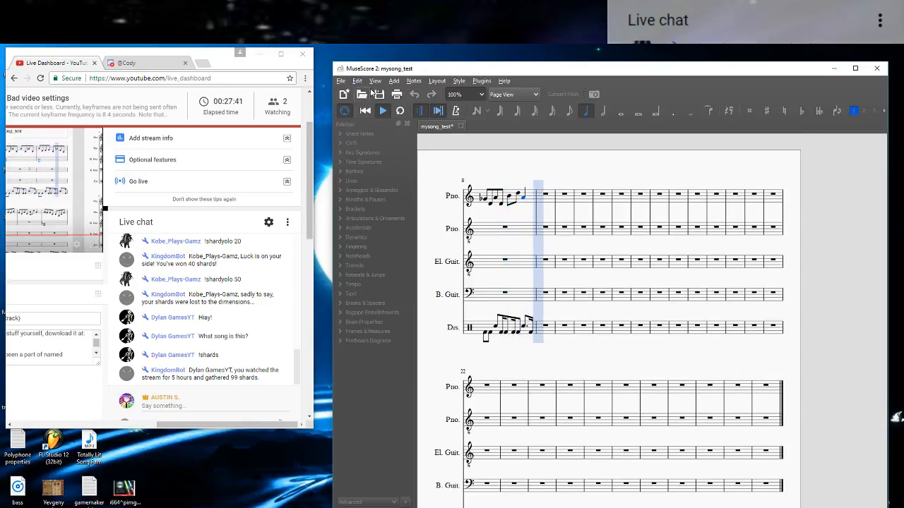
pyautogui.press('space')
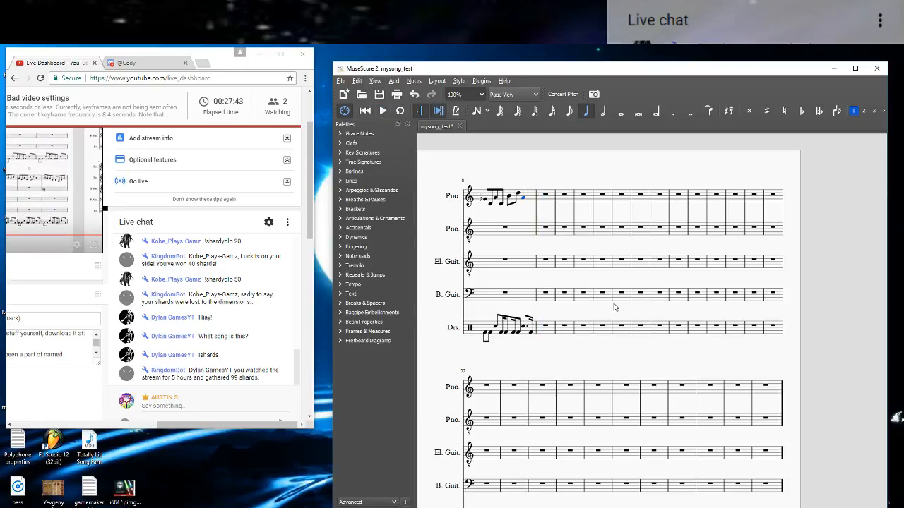
pyautogui.moveTo(507, 377); pyautogui.dragTo(814, 363)
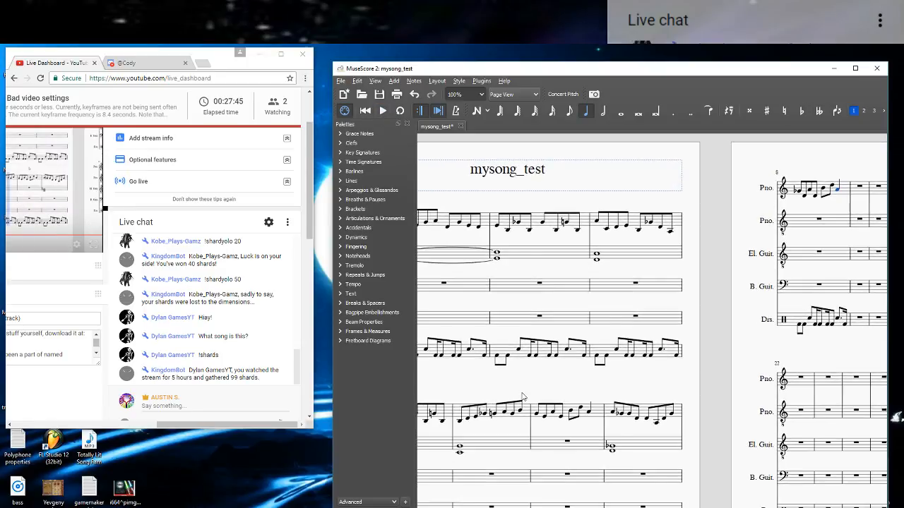
pyautogui.moveTo(531, 388); pyautogui.dragTo(615, 380)
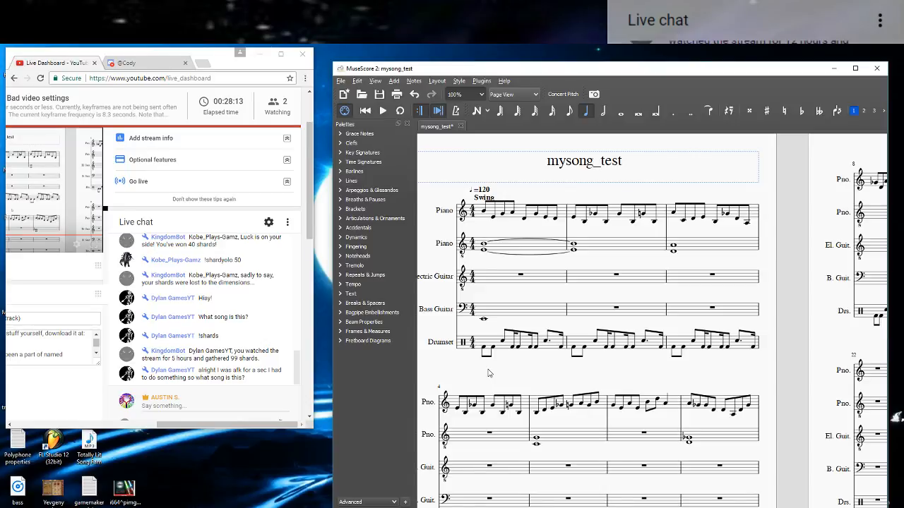
# Switch to the YouTube live chat and post the command "!kingamers".
pyautogui.click(167, 407)
pyautogui.moveTo(168, 426); pyautogui.dragTo(187, 426)
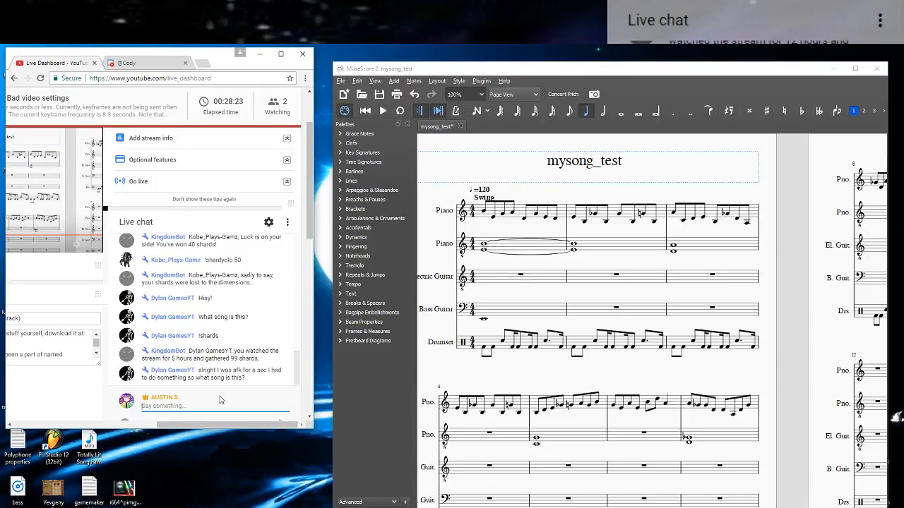
pyautogui.write('Ikingamers')
pyautogui.press('Return')
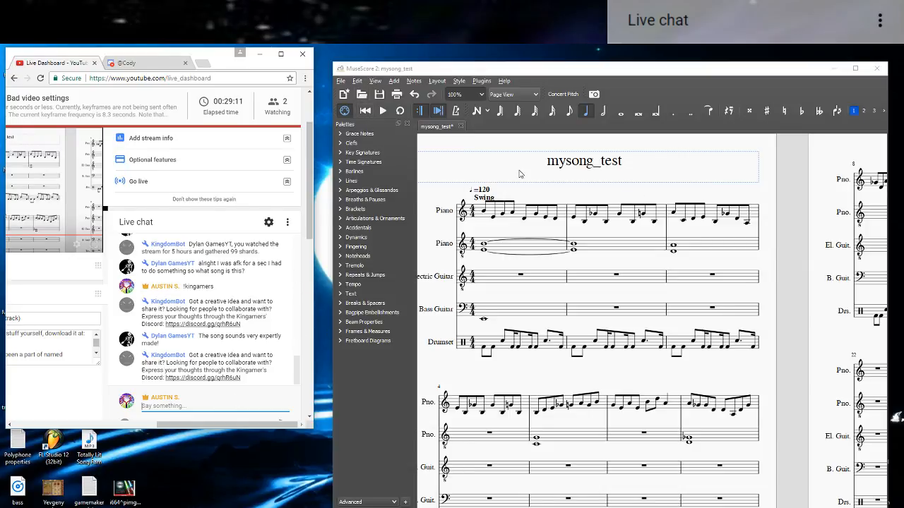
# Switch back to MuseScore, rewind the score and play it from the beginning.
pyautogui.click(371, 109)
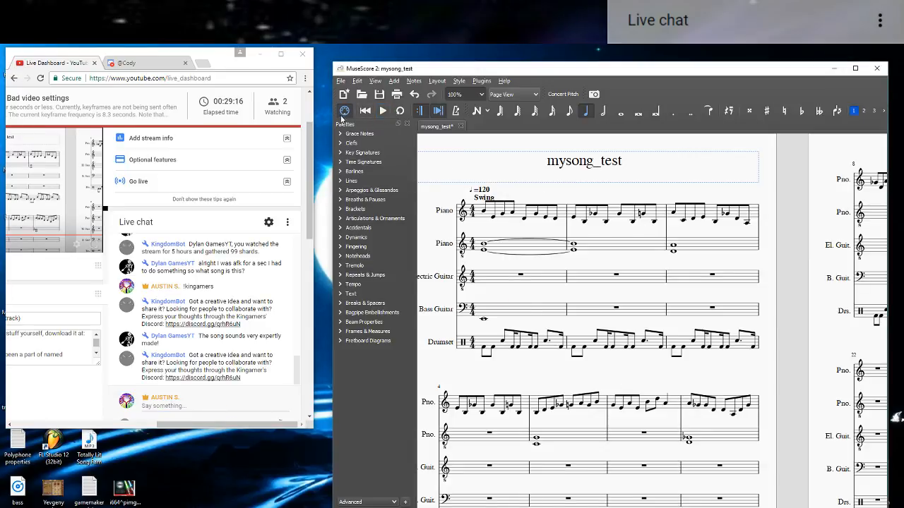
pyautogui.click(384, 112)
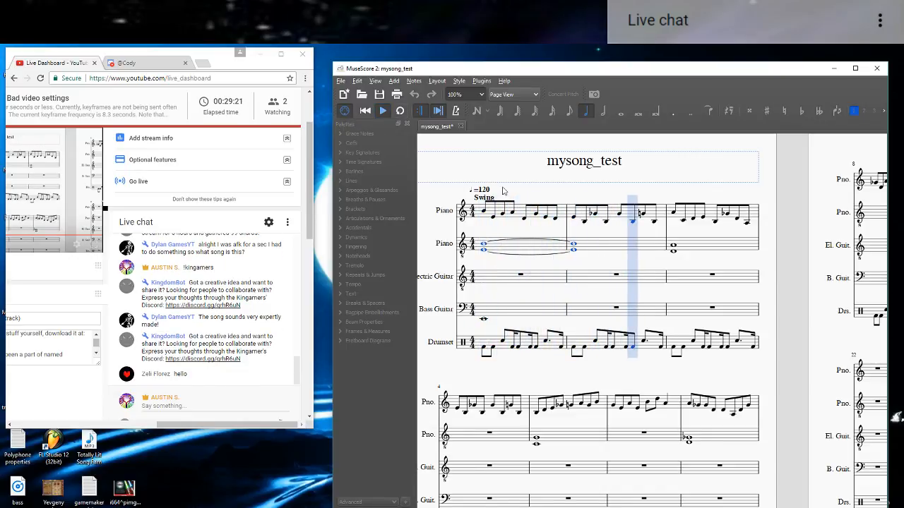
pyautogui.click(383, 112)
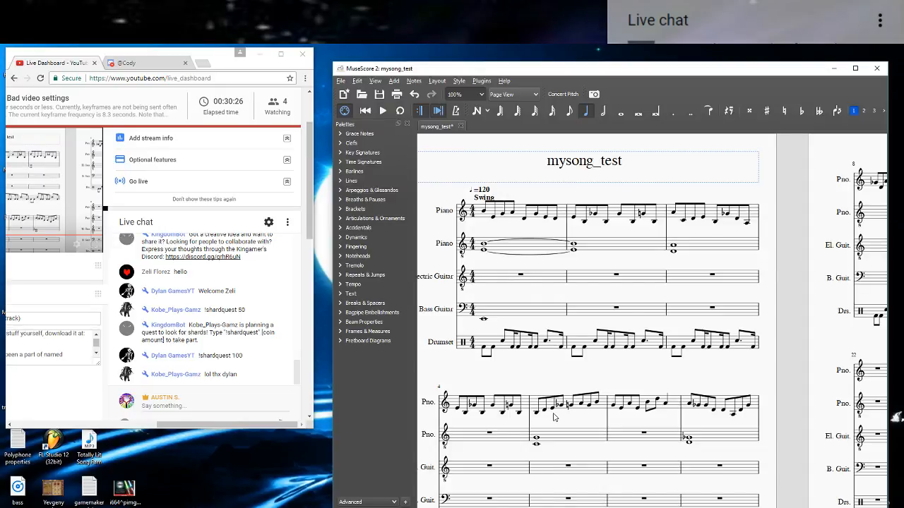
pyautogui.click(342, 80)
pyautogui.moveTo(374, 117)
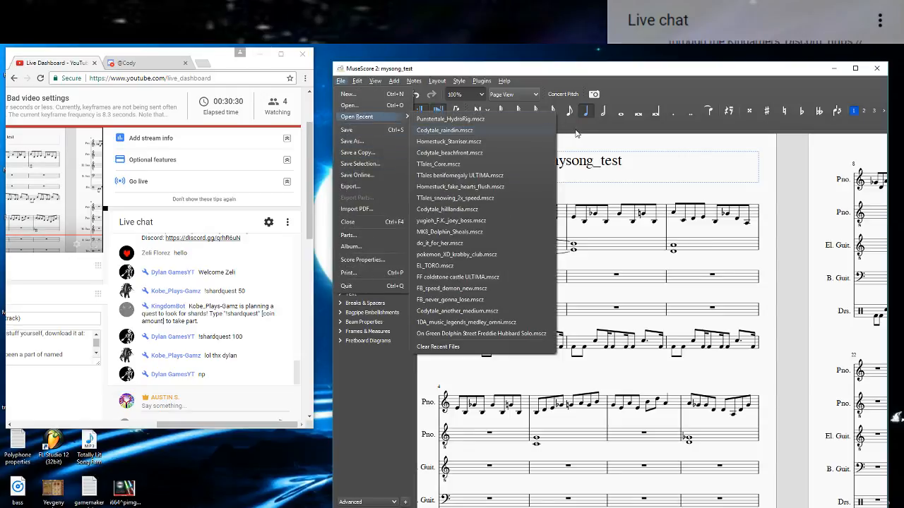
pyautogui.click(672, 212)
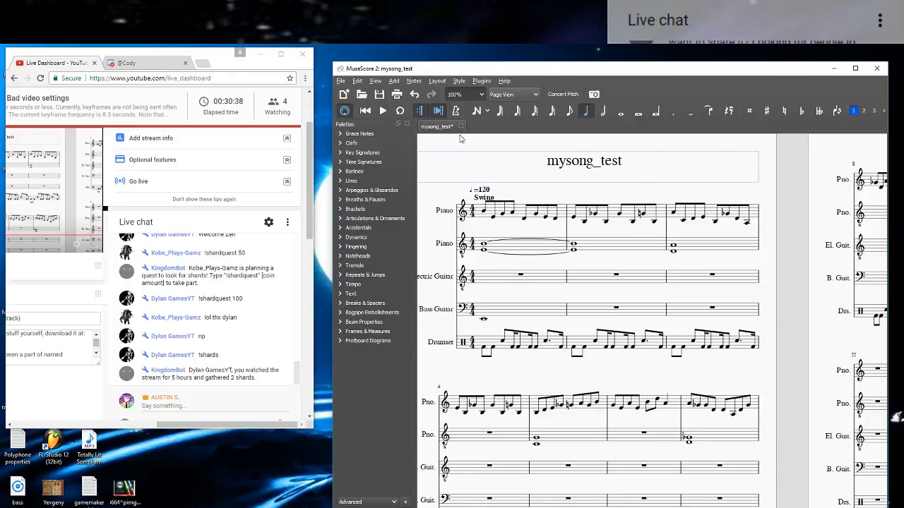
# Save the score as mysong_test in the "other" folder inside MS Ultima.
pyautogui.click(380, 95)
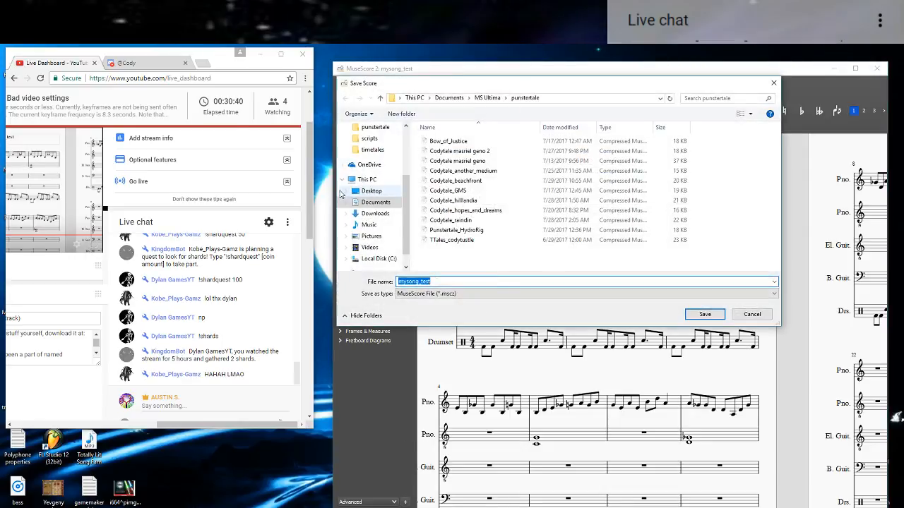
pyautogui.click(380, 99)
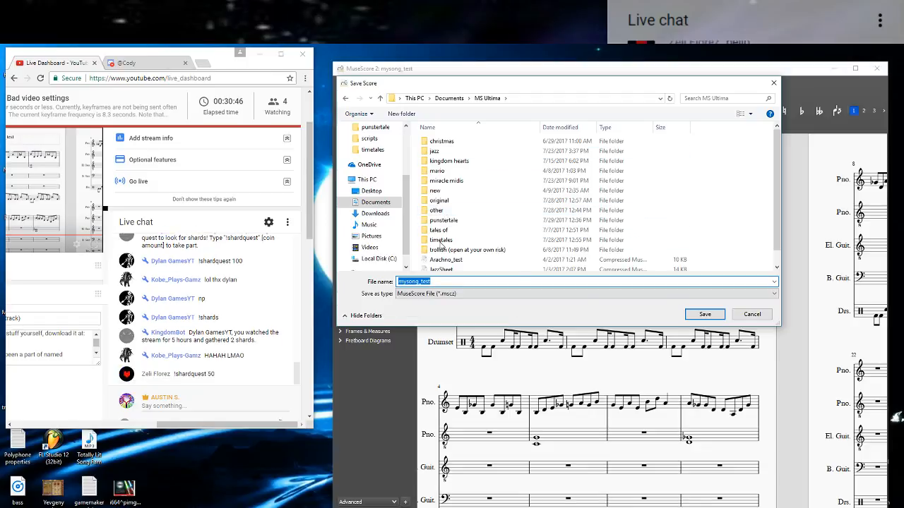
pyautogui.doubleClick(446, 210)
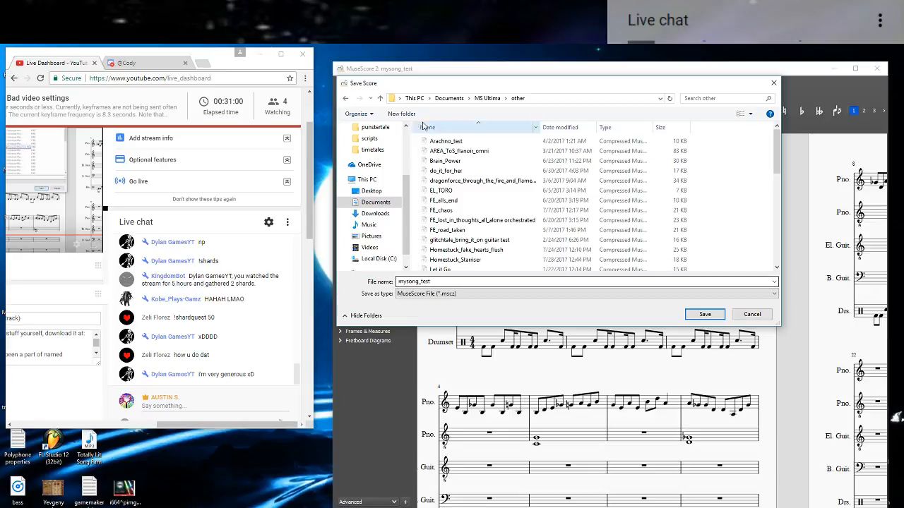
pyautogui.click(381, 100)
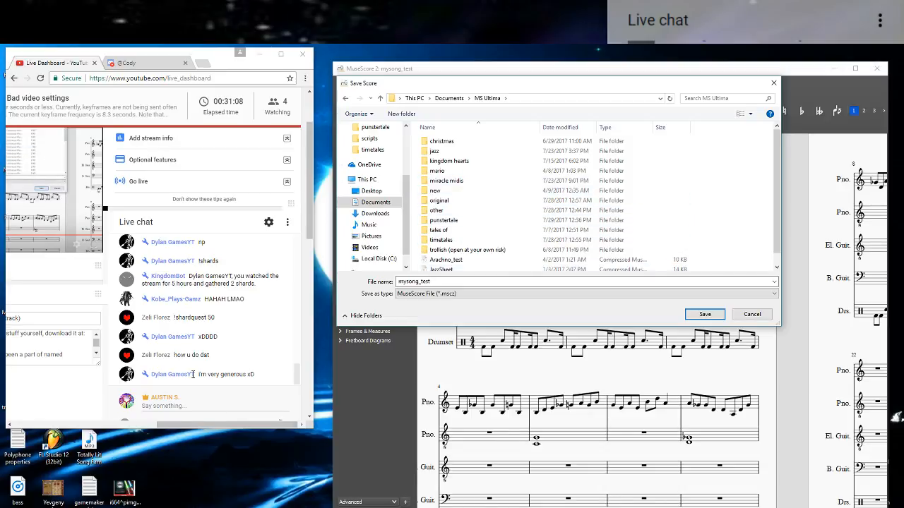
pyautogui.scroll(3, 174, 315)
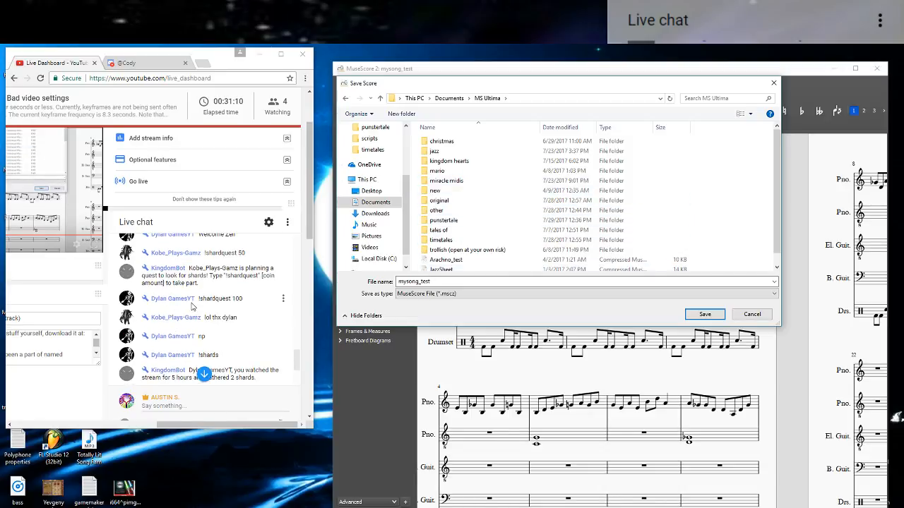
pyautogui.scroll(-3, 190, 304)
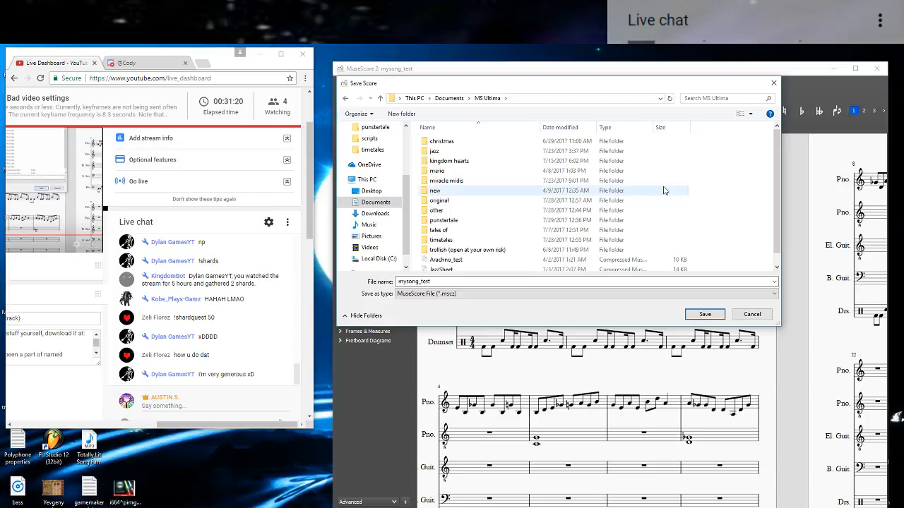
pyautogui.scroll(-1, 664, 183)
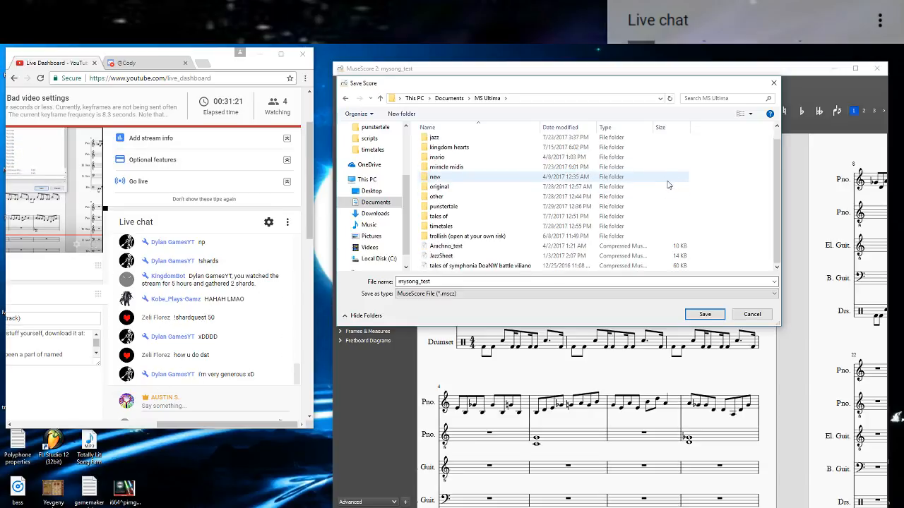
pyautogui.doubleClick(448, 198)
pyautogui.scroll(-5, 447, 202)
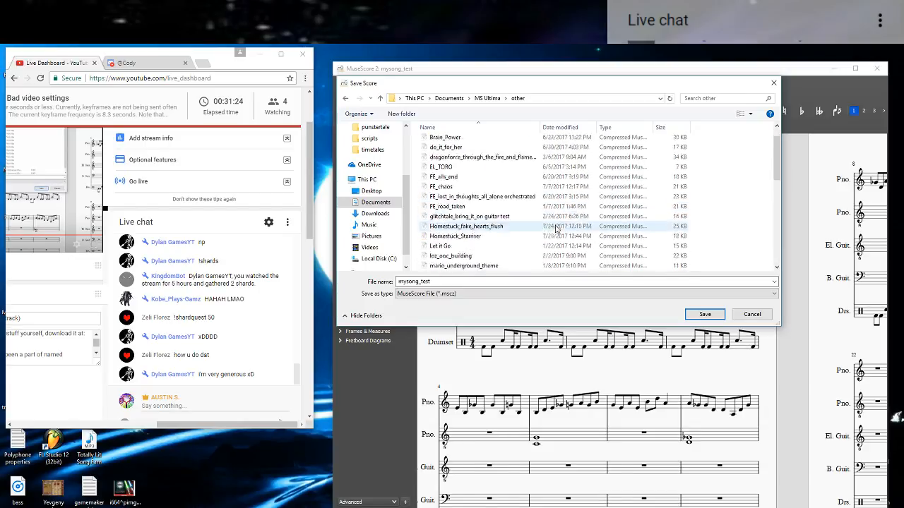
pyautogui.click(704, 314)
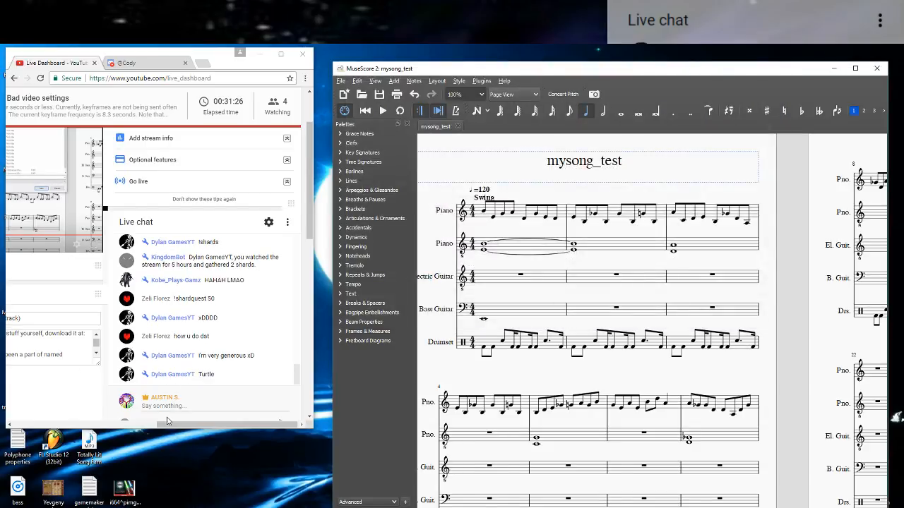
# Switch to the YouTube live chat and post the command "!shardPOW".
pyautogui.click(166, 407)
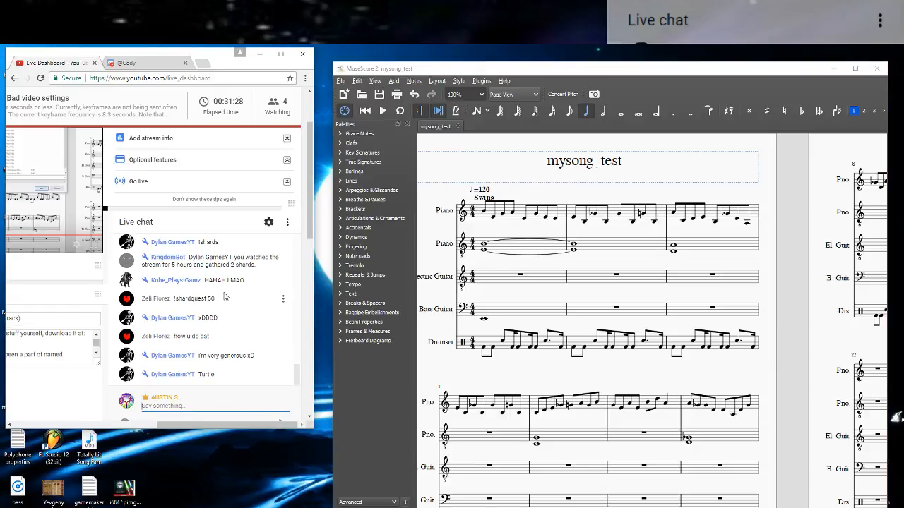
pyautogui.write('!shardPOW')
pyautogui.press('Return')
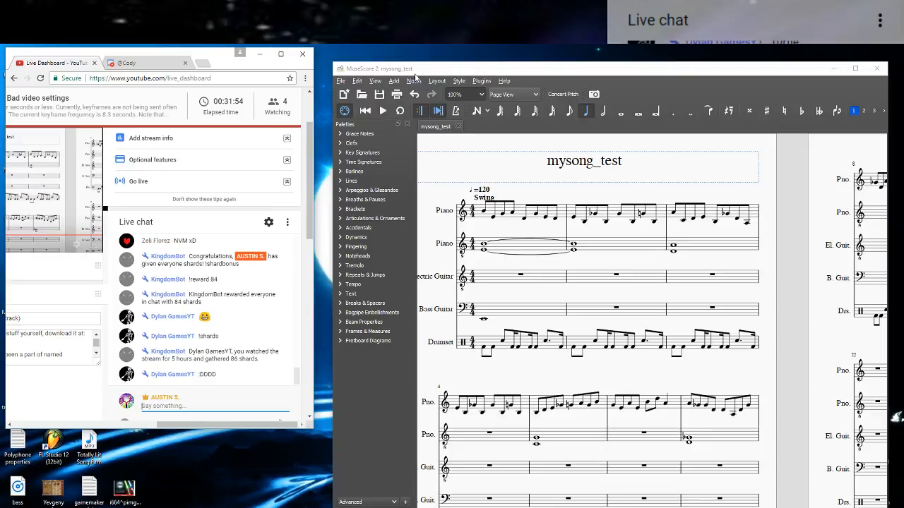
# Switch back to MuseScore, close the mysong_test score and open the recent score Punstertale_HydroRig.
pyautogui.moveTo(420, 71); pyautogui.dragTo(448, 74)
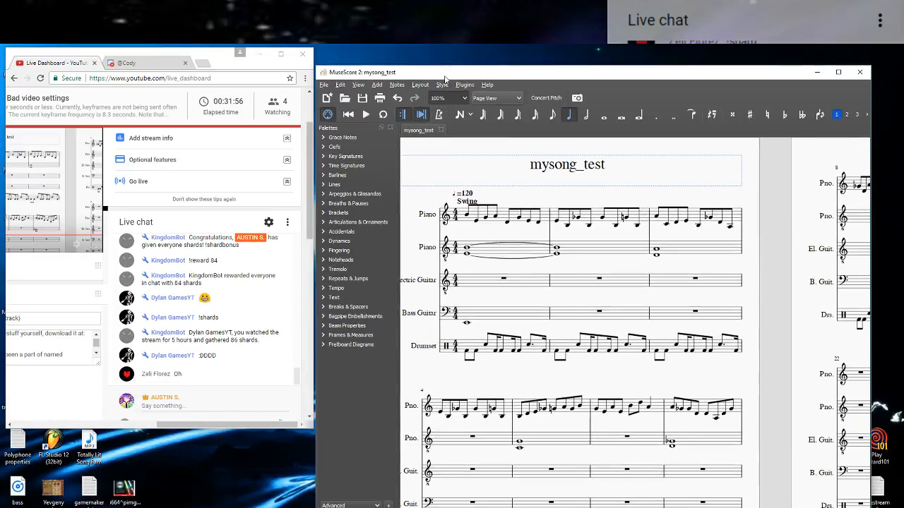
pyautogui.click(440, 130)
pyautogui.click(324, 84)
pyautogui.moveTo(346, 120)
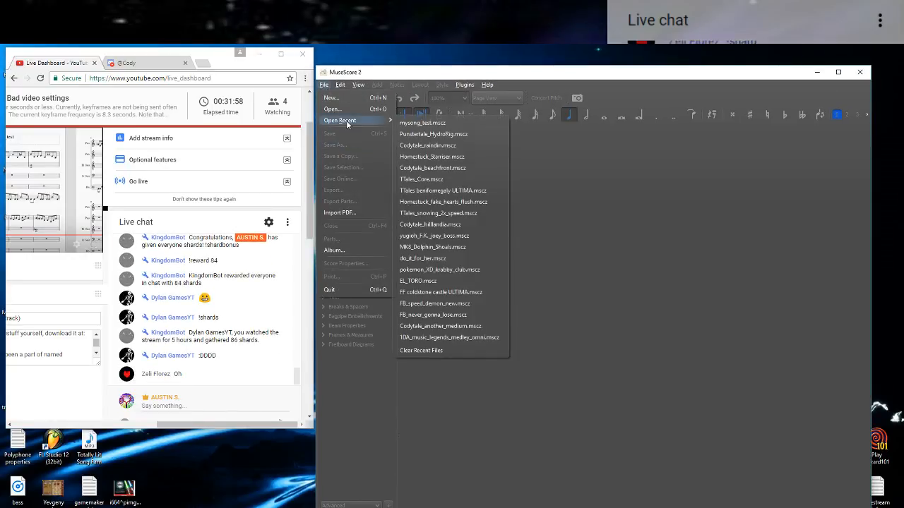
pyautogui.click(445, 135)
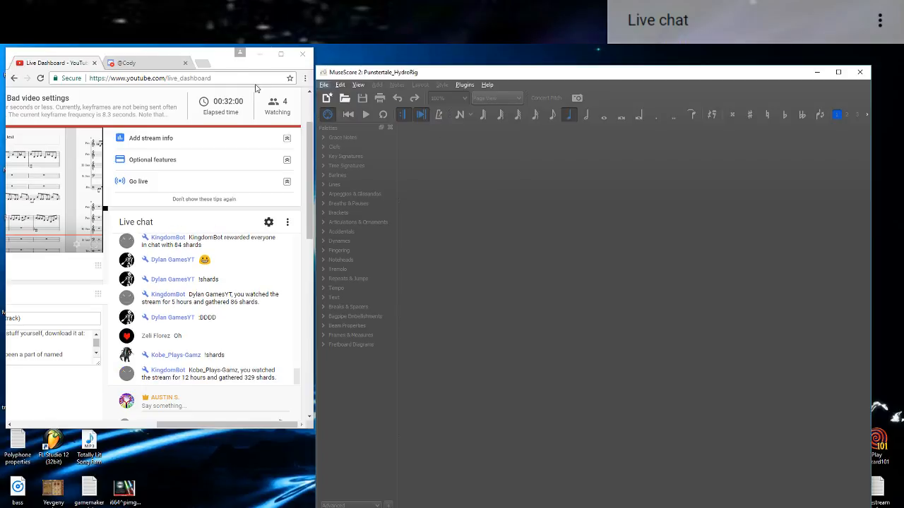
pyautogui.click(323, 85)
pyautogui.moveTo(347, 120)
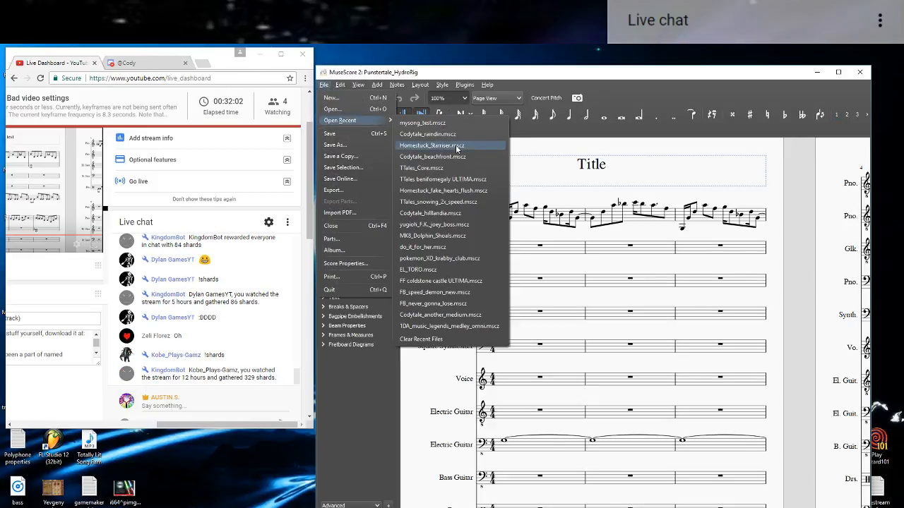
pyautogui.click(448, 146)
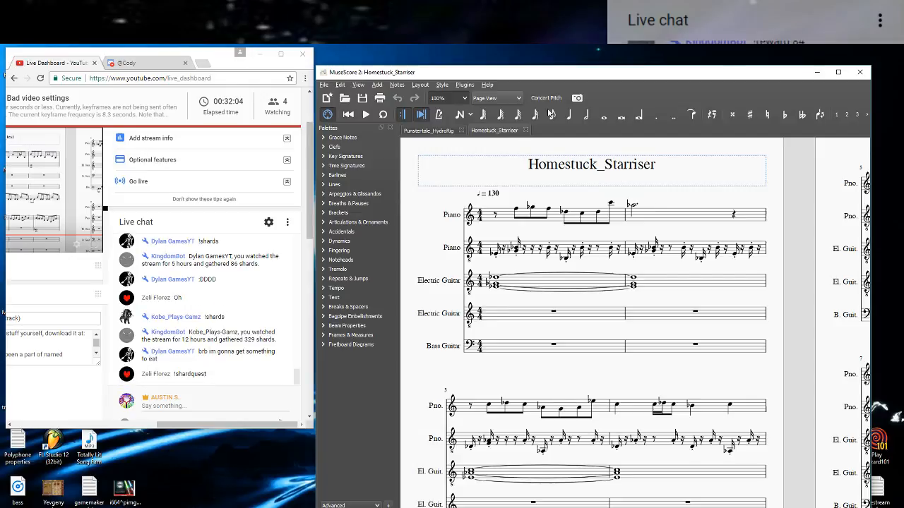
pyautogui.click(525, 130)
# Open the recent score Codytale_raindin alongside Punstertale_HydroRig.
pyautogui.click(324, 85)
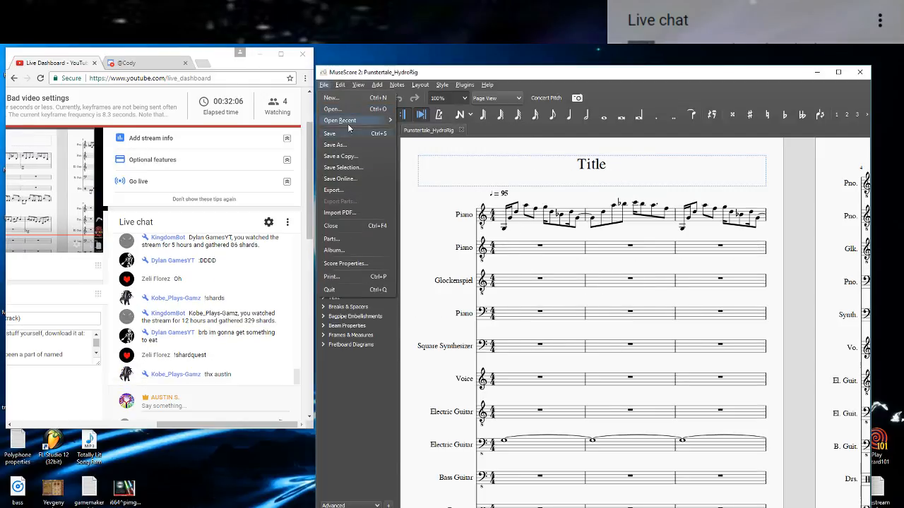
pyautogui.moveTo(346, 122)
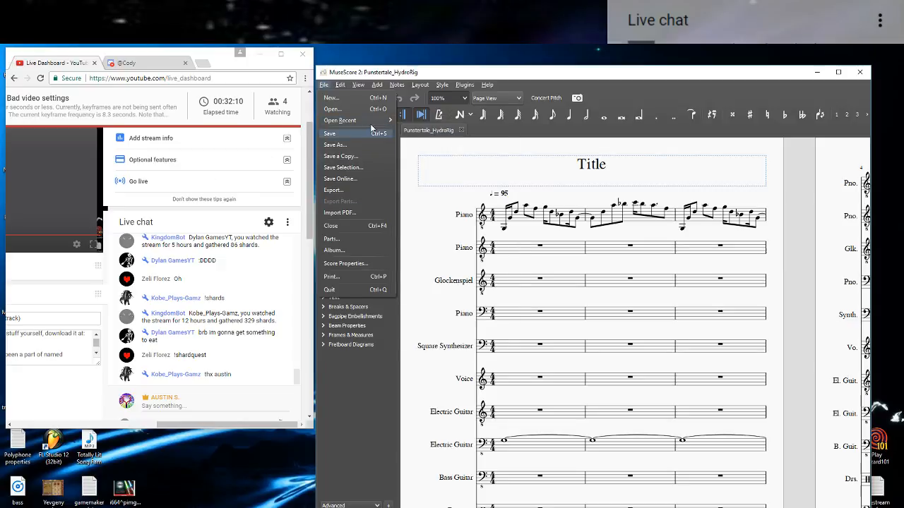
pyautogui.click(431, 145)
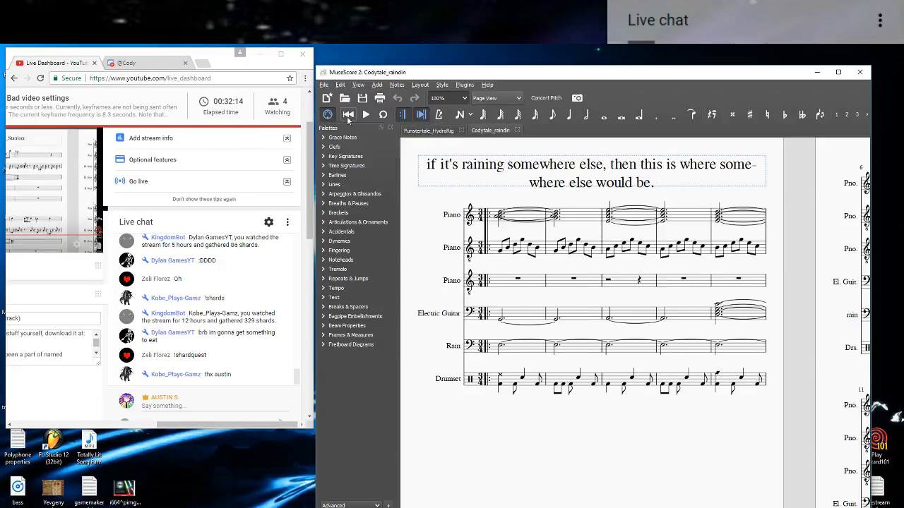
pyautogui.click(325, 85)
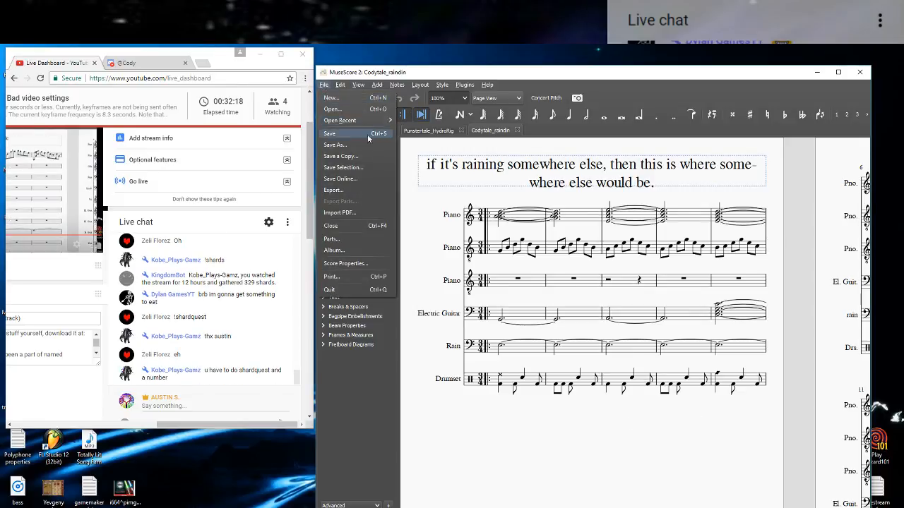
pyautogui.moveTo(370, 124)
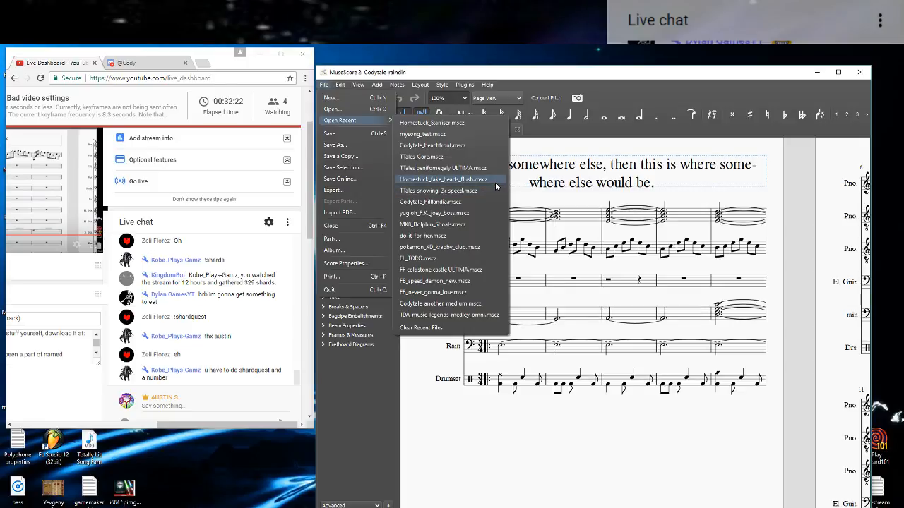
pyautogui.click(442, 160)
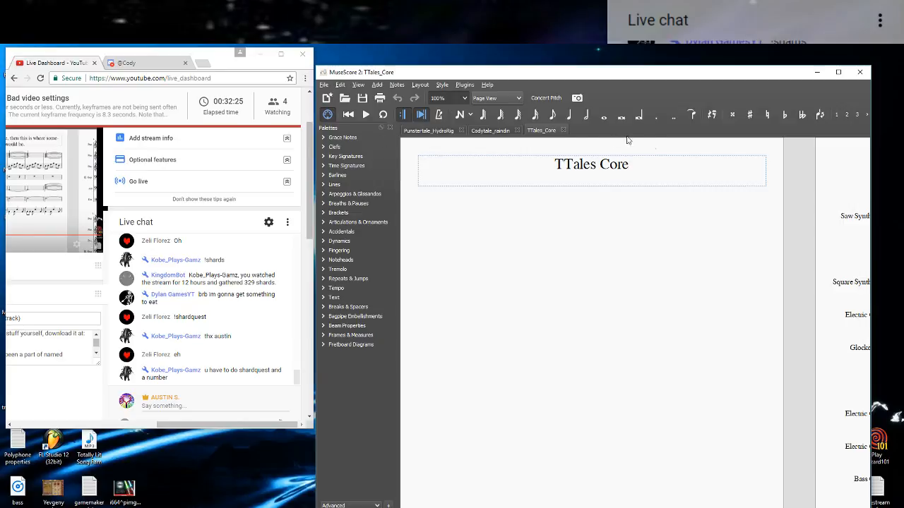
pyautogui.click(562, 131)
pyautogui.click(324, 84)
pyautogui.moveTo(334, 122)
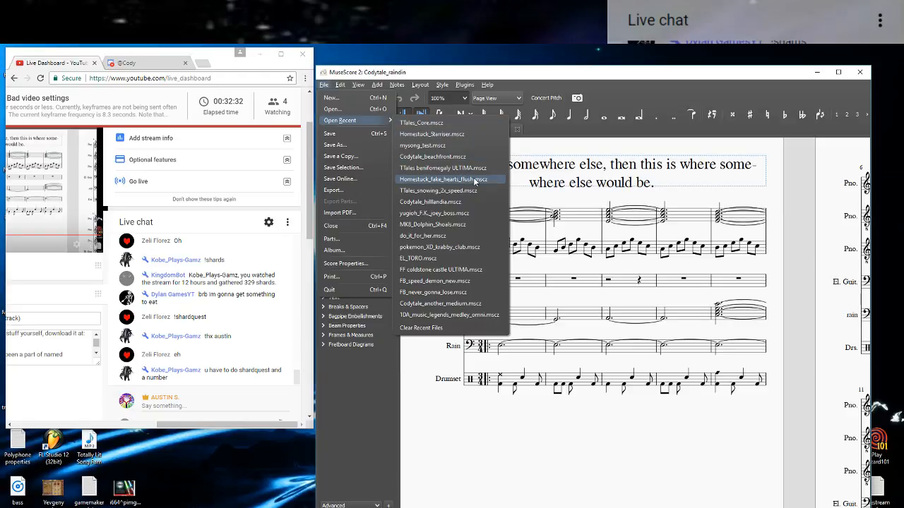
pyautogui.click(476, 202)
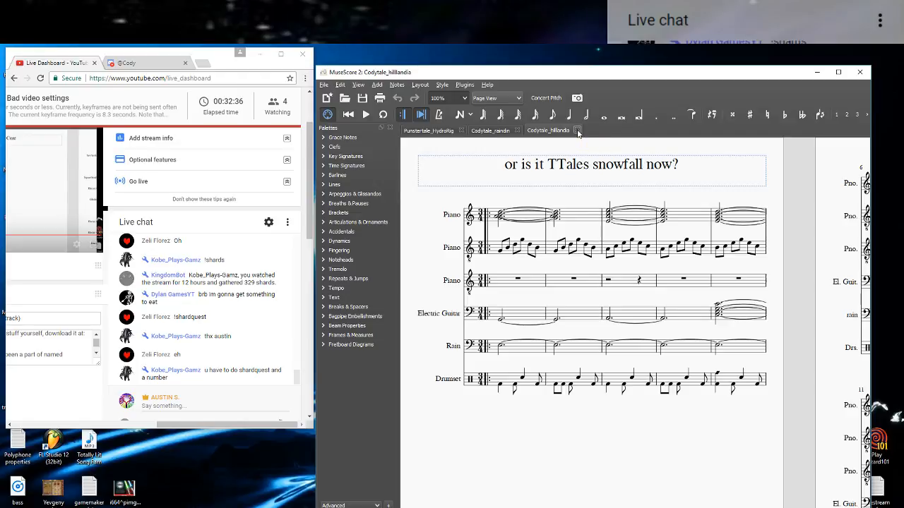
pyautogui.click(577, 131)
# Open the recent score Codytale_beachfront as the third open score.
pyautogui.click(325, 85)
pyautogui.moveTo(341, 120)
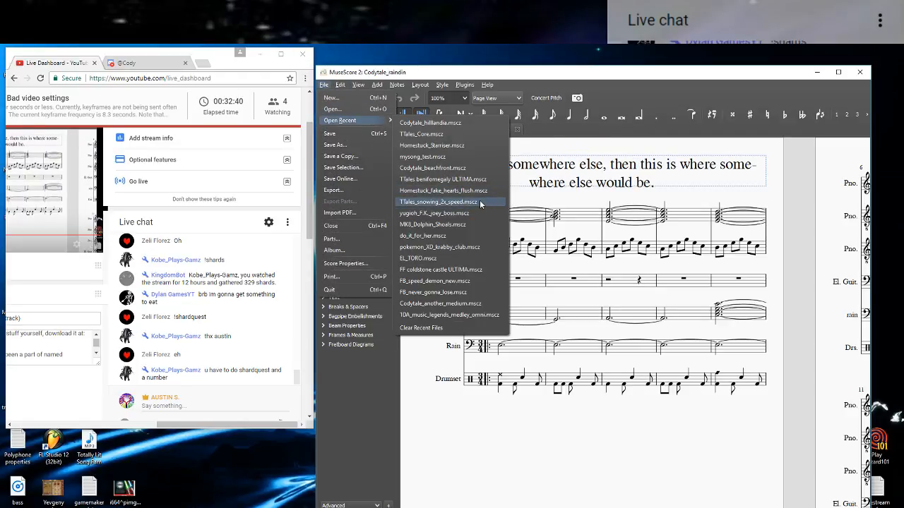
pyautogui.click(451, 168)
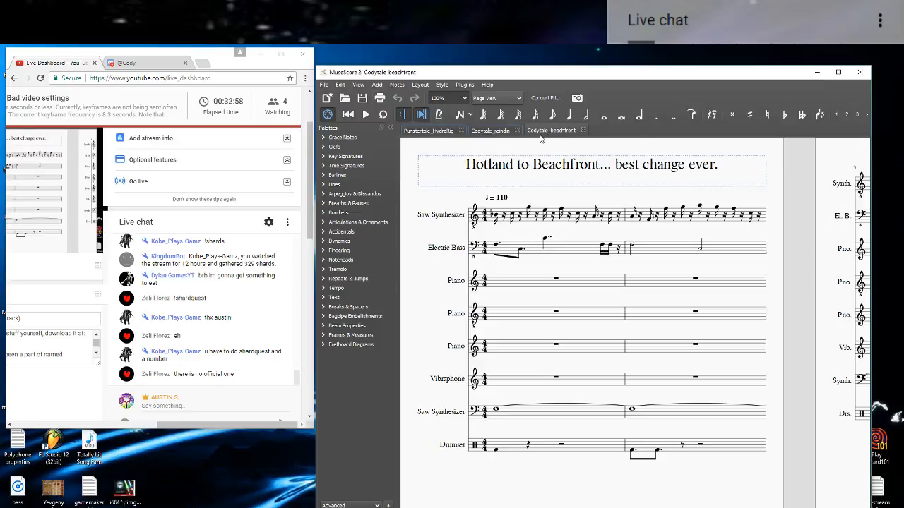
# Start playing the Punstertale_HydroRig score and slightly raise MuseScore's volume in the Windows Volume Mixer.
pyautogui.click(422, 131)
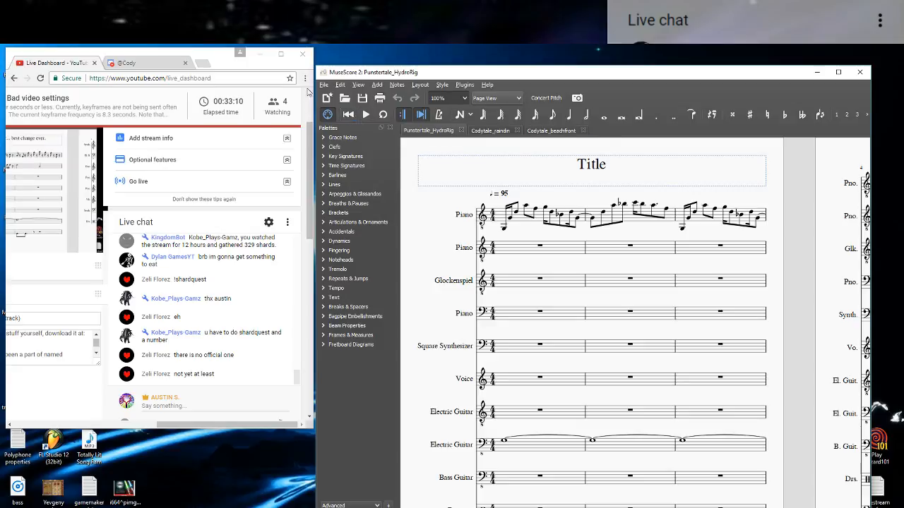
pyautogui.click(365, 115)
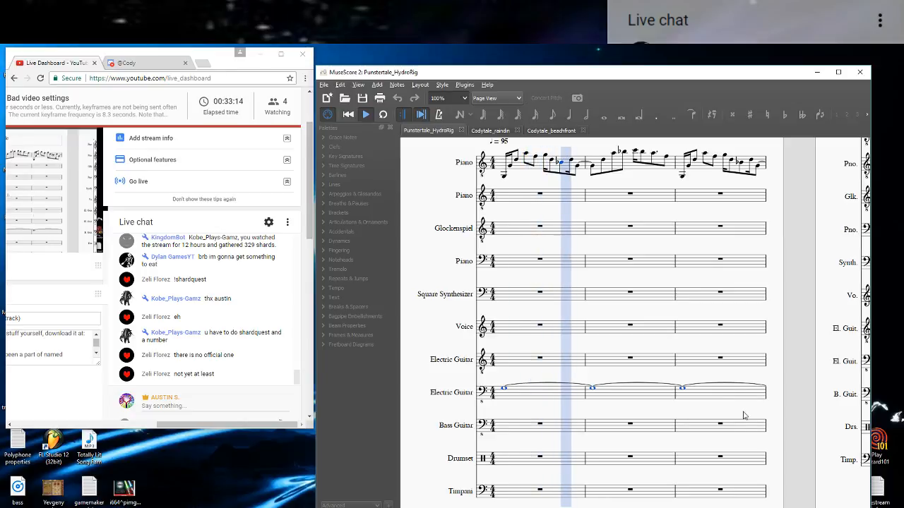
pyautogui.press('F11')
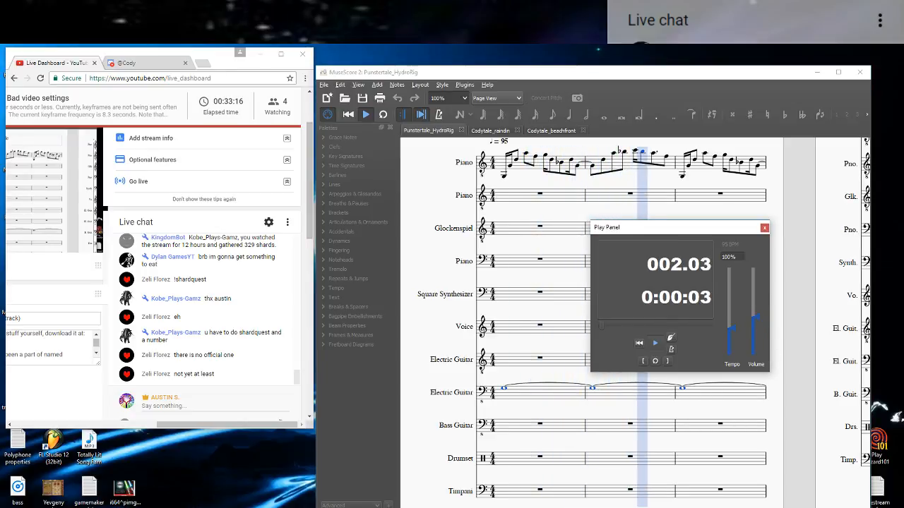
pyautogui.rightClick(837, 507)
pyautogui.click(835, 479)
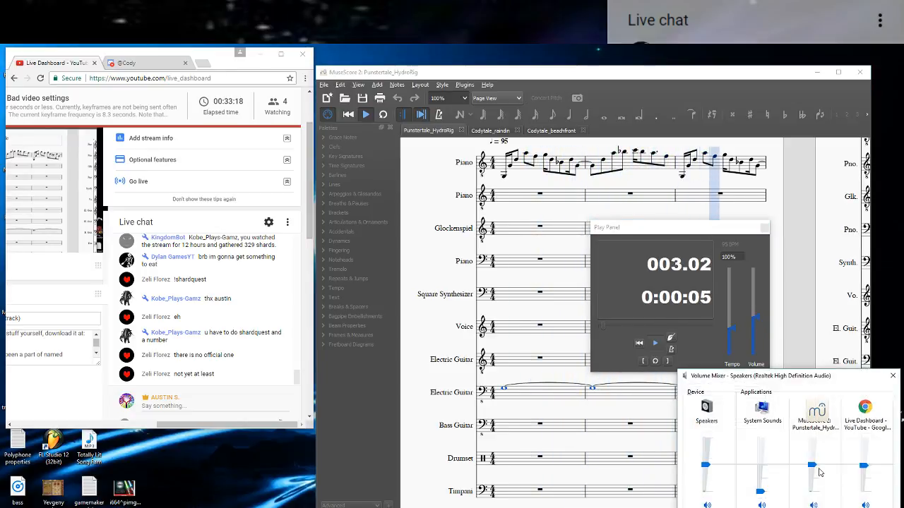
pyautogui.moveTo(815, 469); pyautogui.dragTo(815, 460)
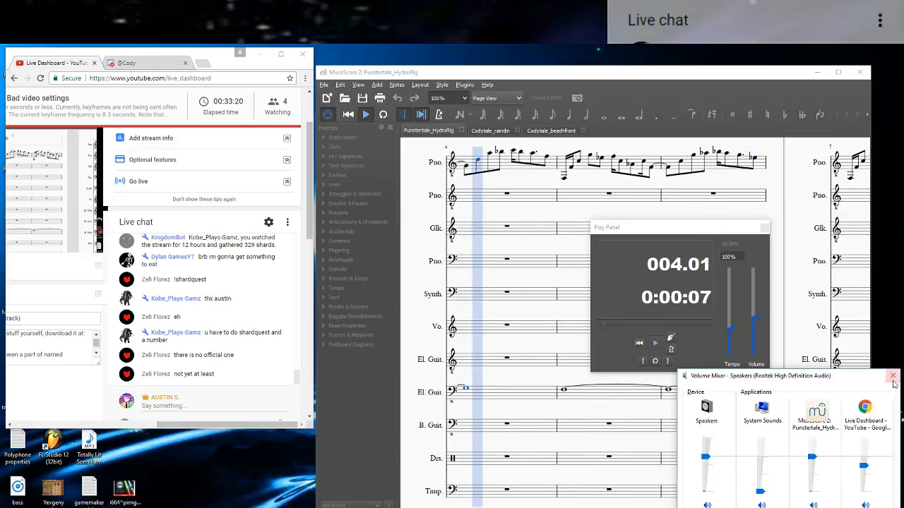
pyautogui.click(892, 375)
pyautogui.click(764, 227)
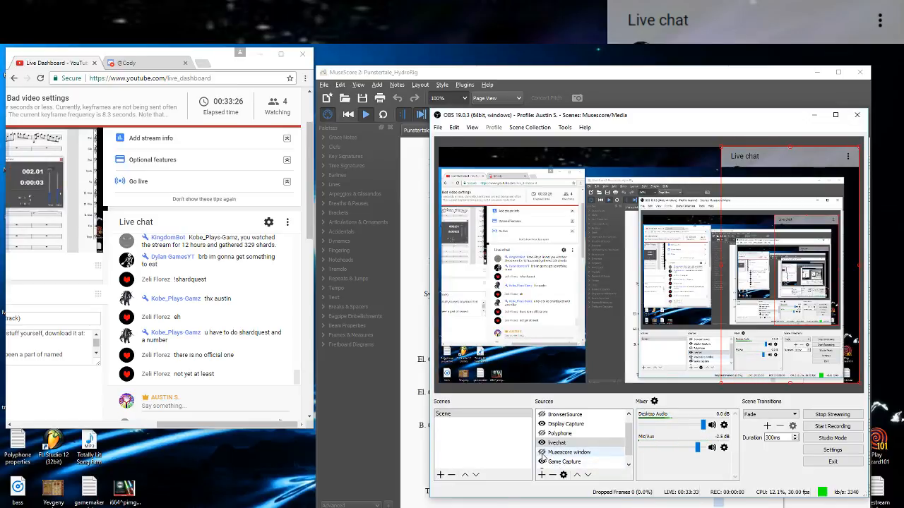
# In OBS, show the Musescore window source and hide the Display Capture source.
pyautogui.click(541, 453)
pyautogui.click(542, 425)
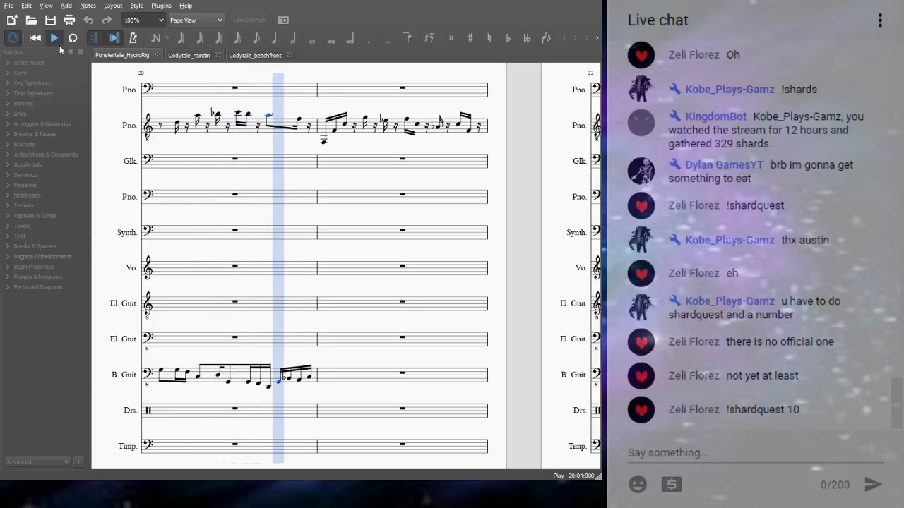
# Stop the Punstertale_HydroRig playback in MuseScore and switch to the Codytale_raindin score.
pyautogui.click(57, 42)
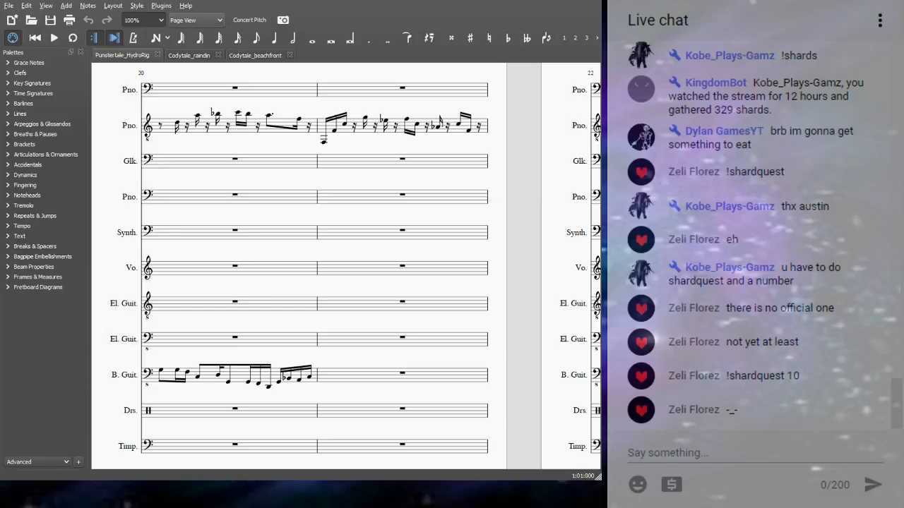
pyautogui.click(197, 55)
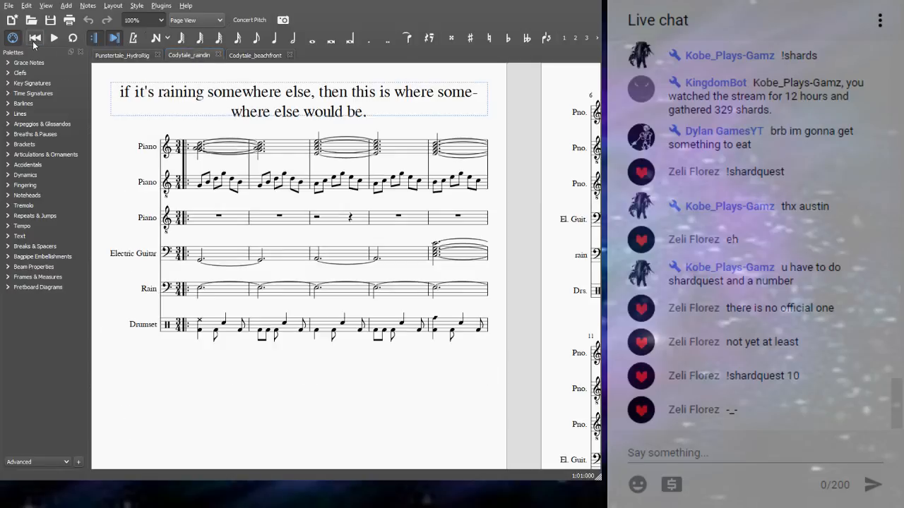
# Play the Codytale_raindin score, stop its playback and switch to the Codytale_beachfront score.
pyautogui.click(55, 38)
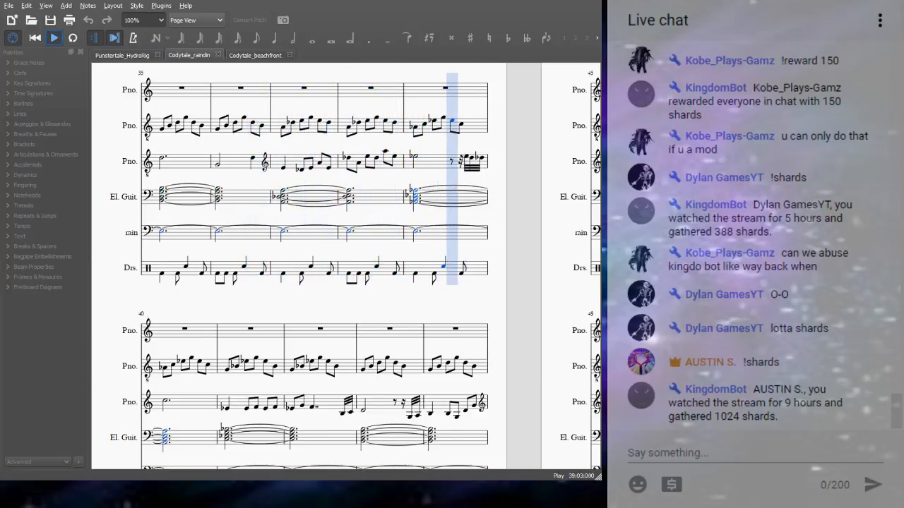
pyautogui.press('space')
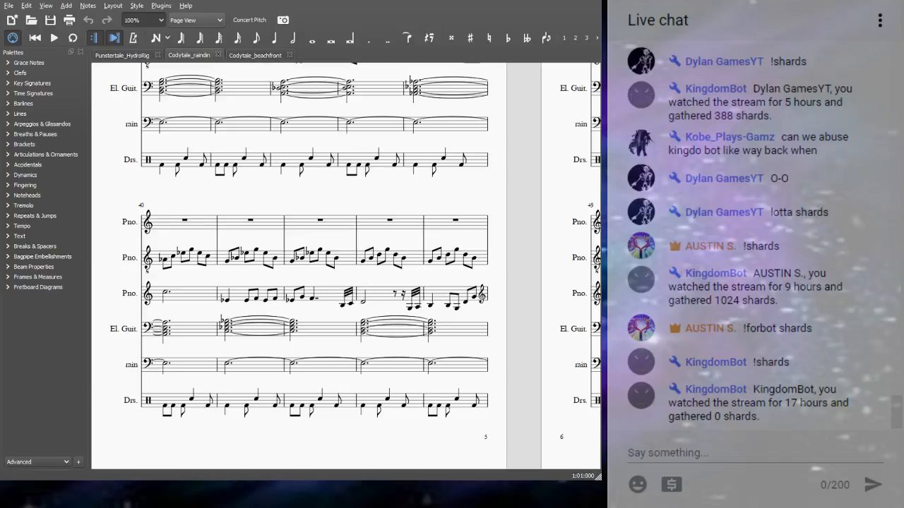
pyautogui.click(241, 56)
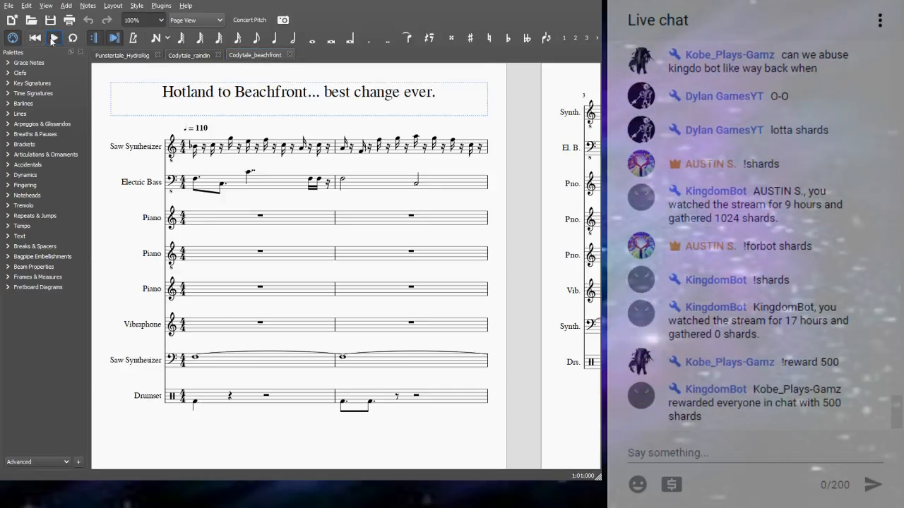
# Play the Codytale_beachfront score from its first measure and stop the playback.
pyautogui.click(53, 39)
pyautogui.click(54, 36)
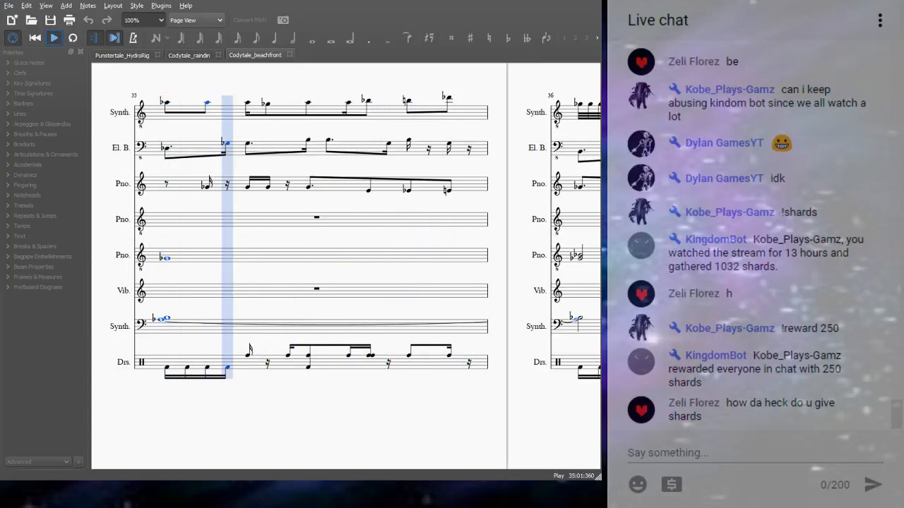
pyautogui.press('space')
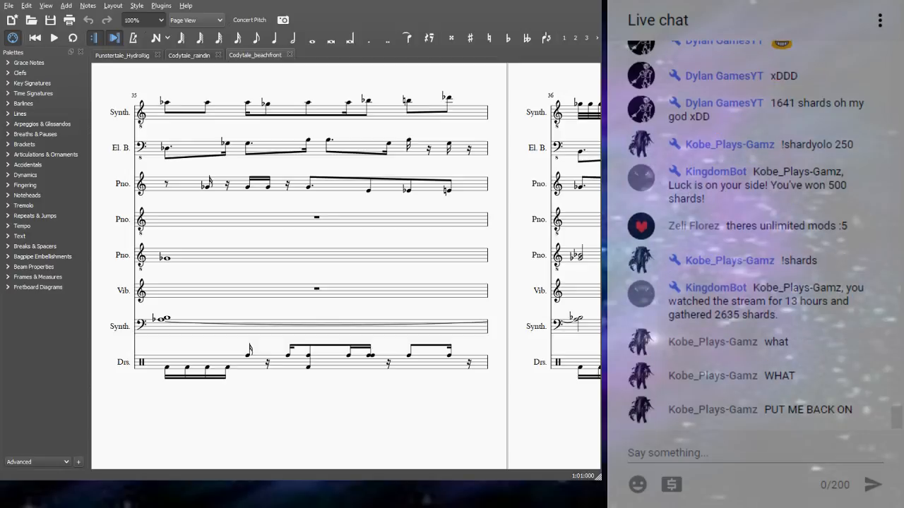
# Switch to the Punstertale_HydroRig score and play its opening measures, stopping the playback.
pyautogui.click(128, 55)
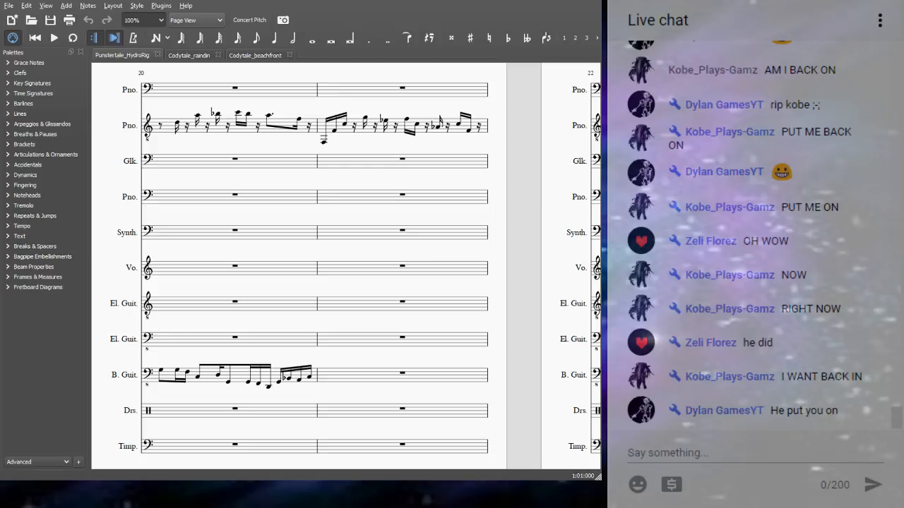
pyautogui.click(54, 38)
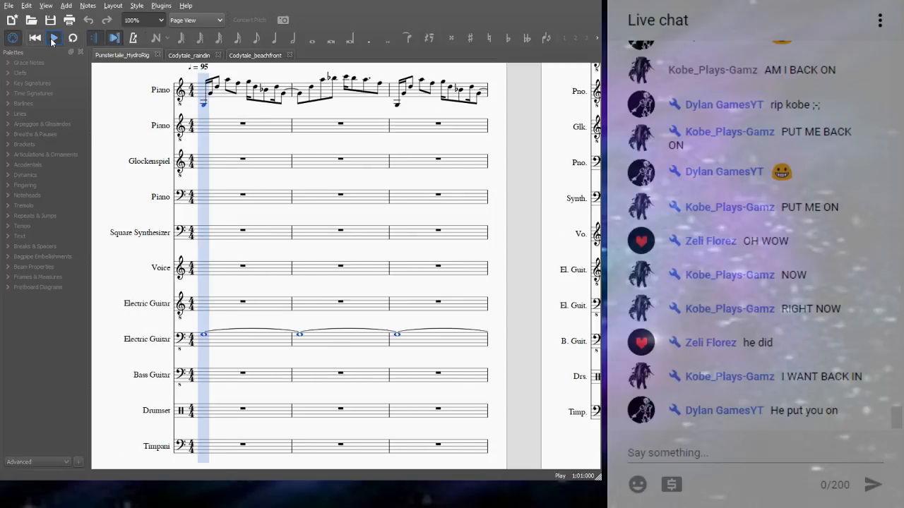
pyautogui.click(53, 38)
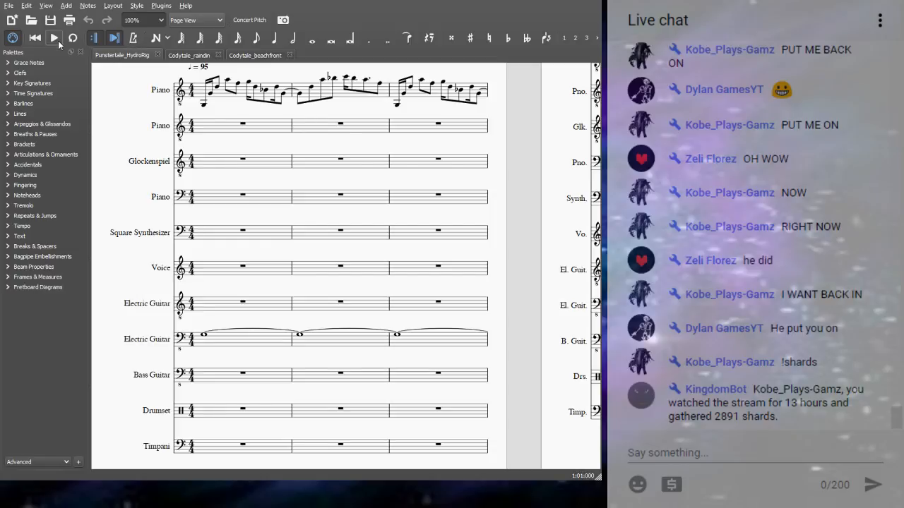
pyautogui.click(54, 39)
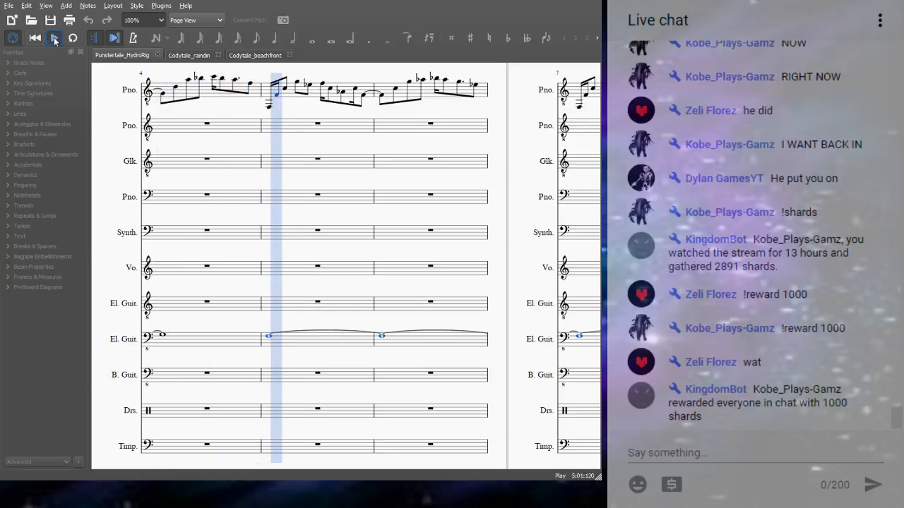
pyautogui.click(54, 37)
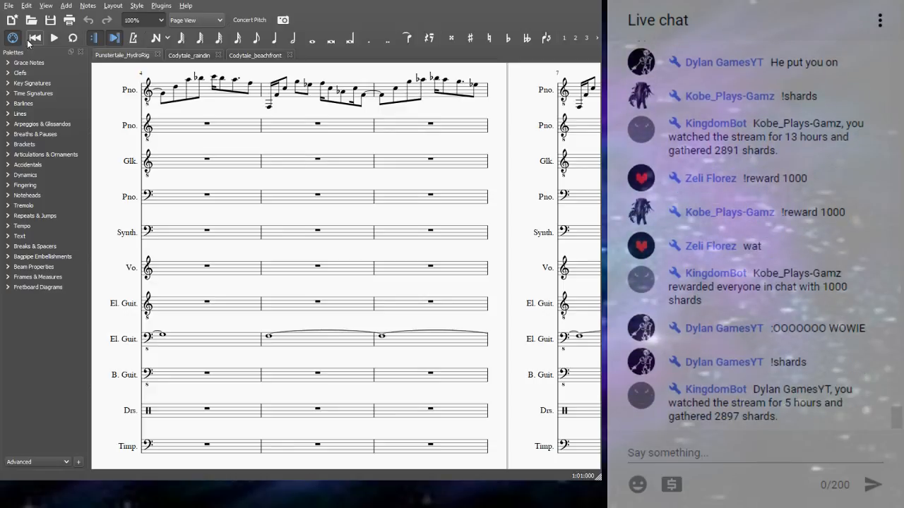
# Replay the opening of Punstertale_HydroRig, rewinding to the start during playback, and stop it.
pyautogui.click(56, 38)
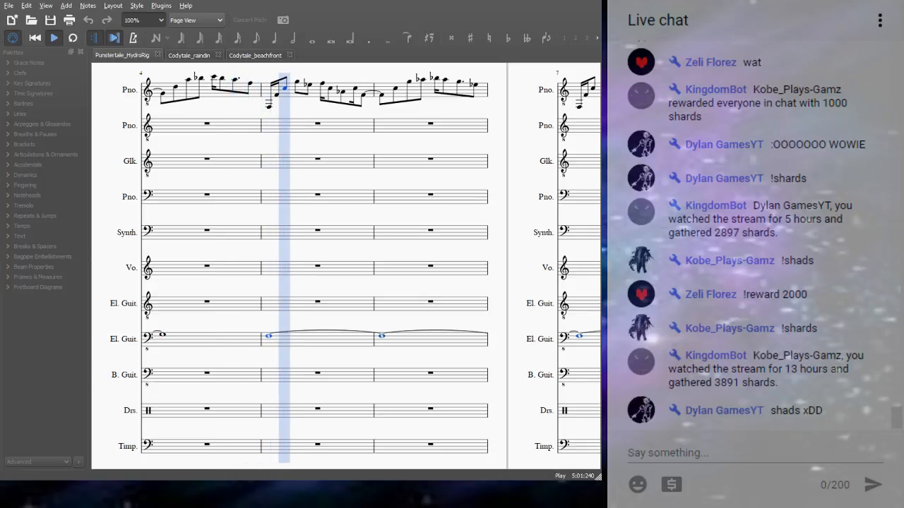
pyautogui.click(34, 38)
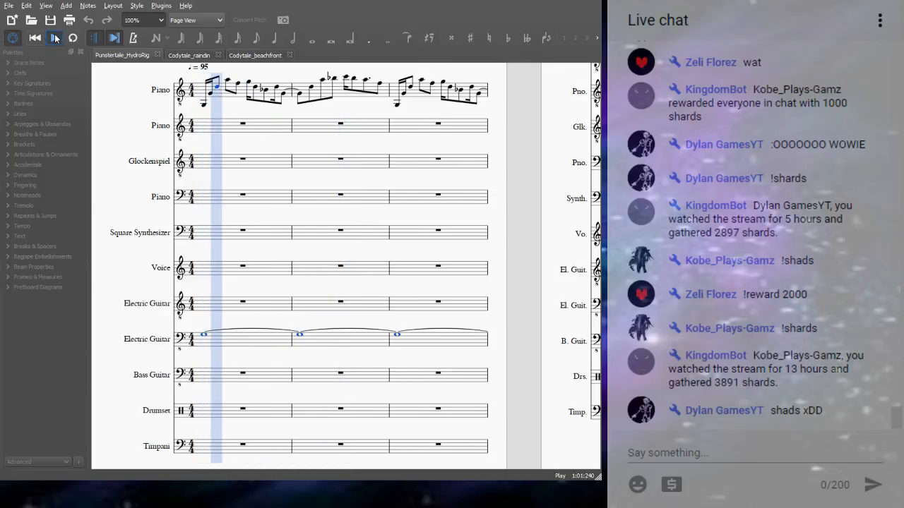
pyautogui.click(54, 38)
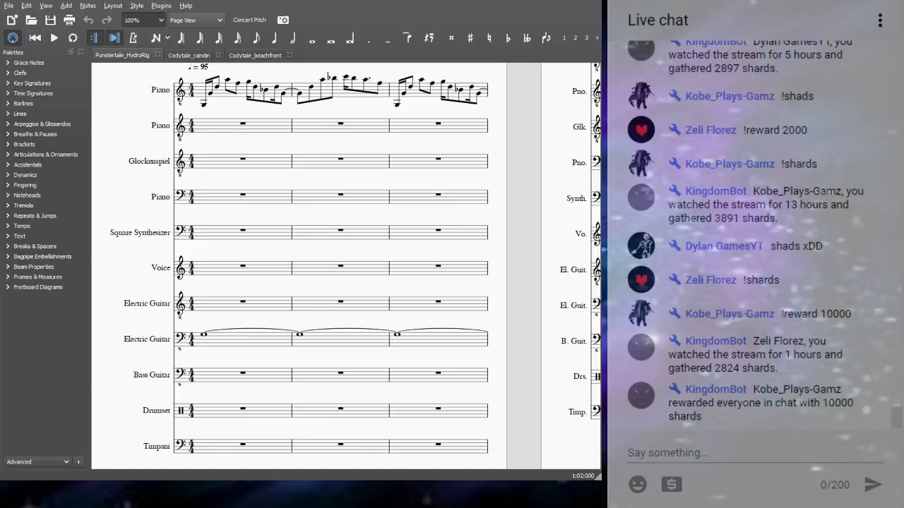
pyautogui.click(54, 37)
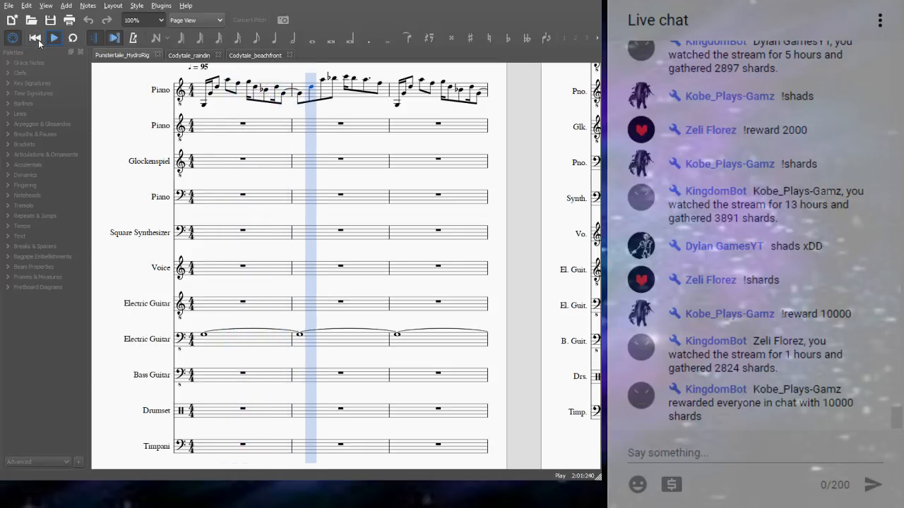
pyautogui.click(36, 39)
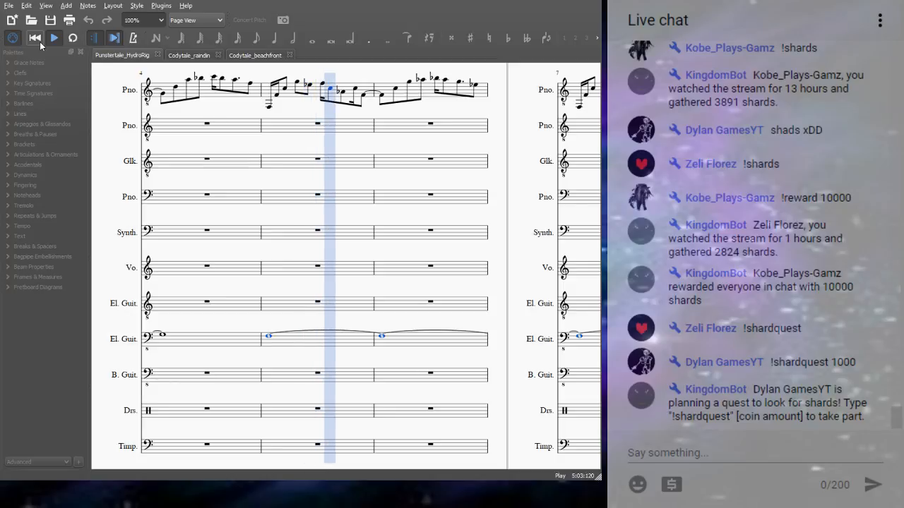
pyautogui.press('space')
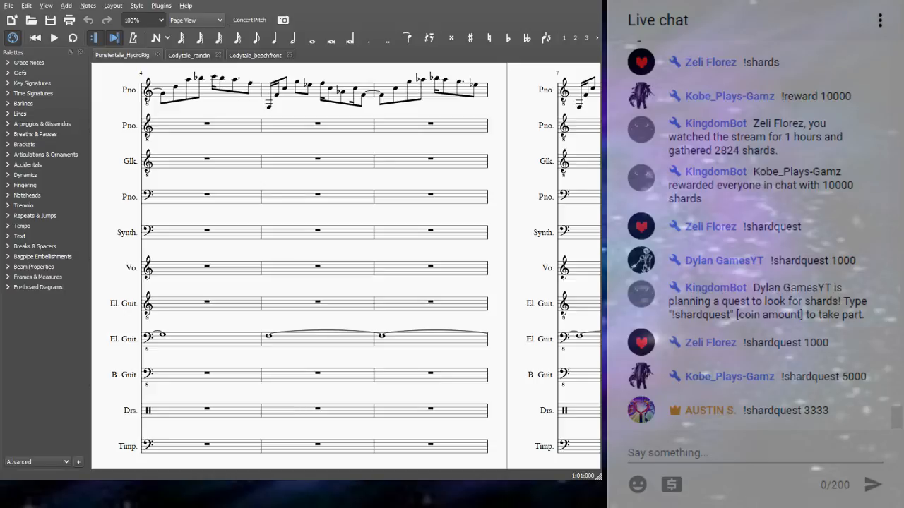
# Play the score from the second piano note of measure 4 and stop the playback.
pyautogui.click(175, 87)
pyautogui.moveTo(173, 214); pyautogui.dragTo(542, 236)
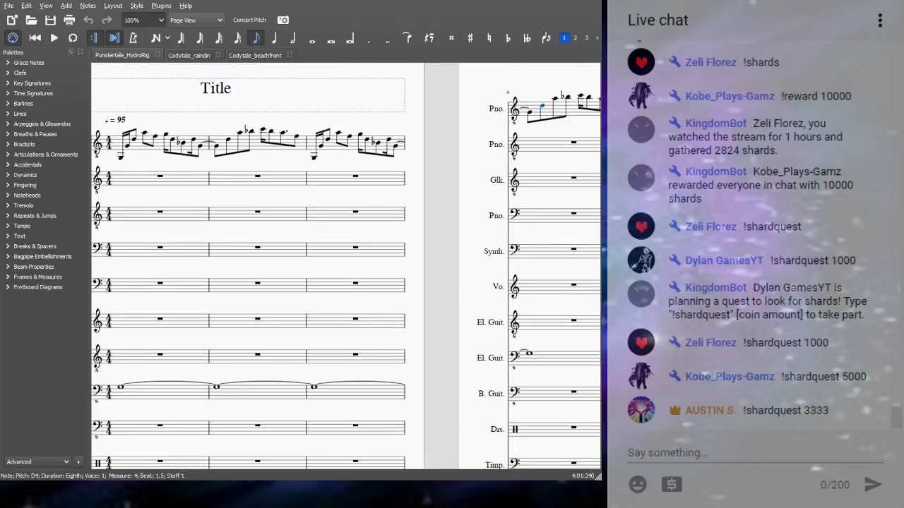
pyautogui.moveTo(525, 193); pyautogui.dragTo(319, 218)
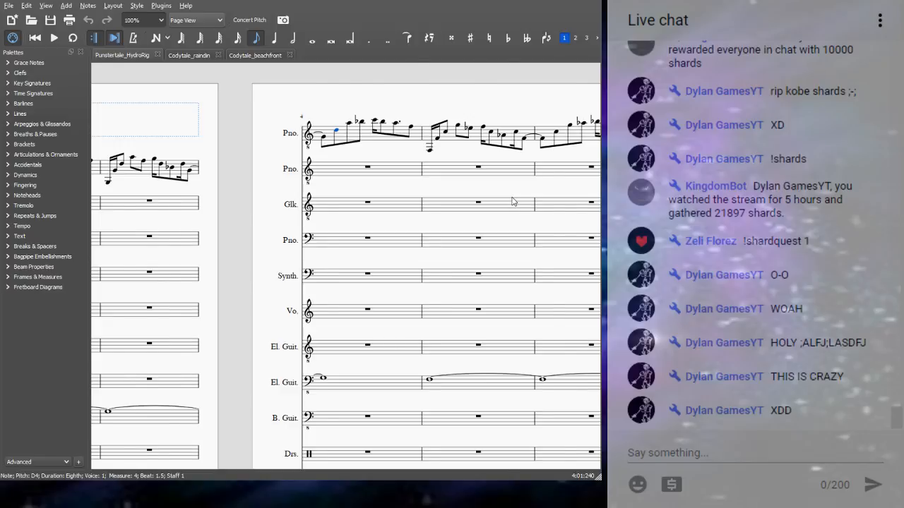
pyautogui.press('space')
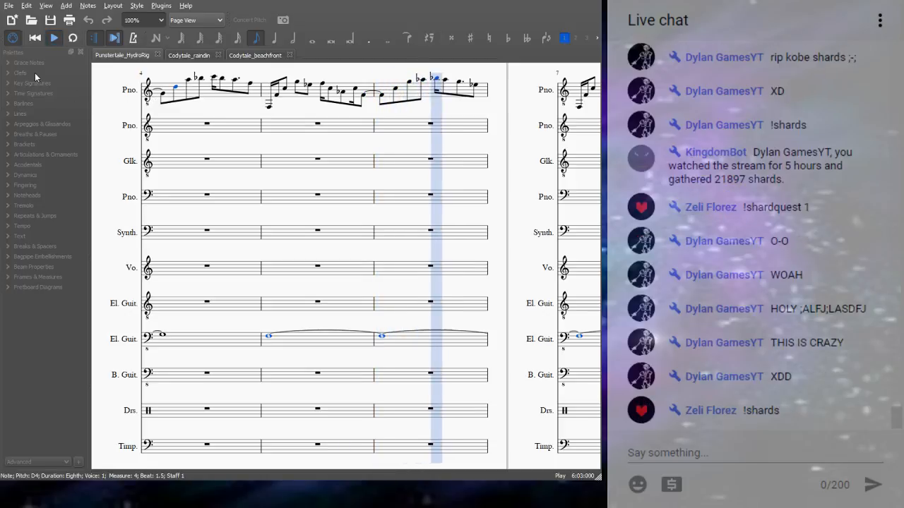
pyautogui.click(52, 38)
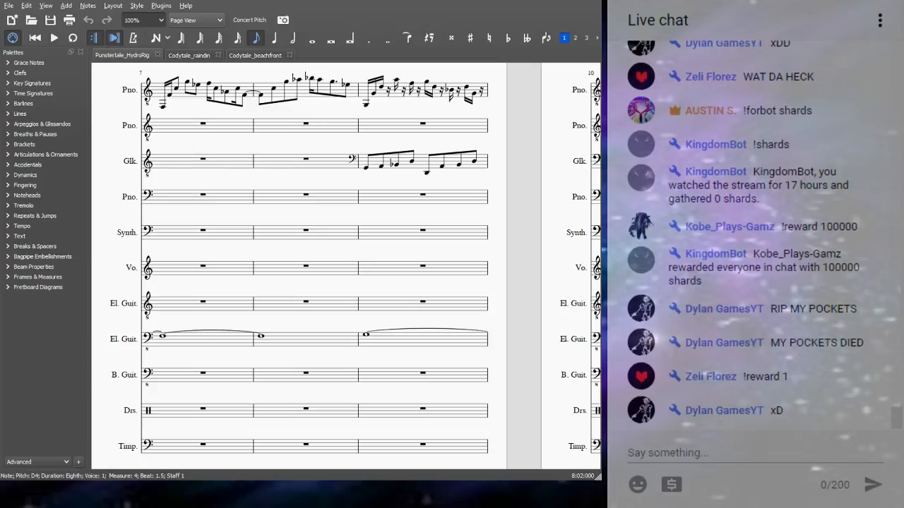
# Play the score from the first piano note of measure 7 and stop it.
pyautogui.click(163, 108)
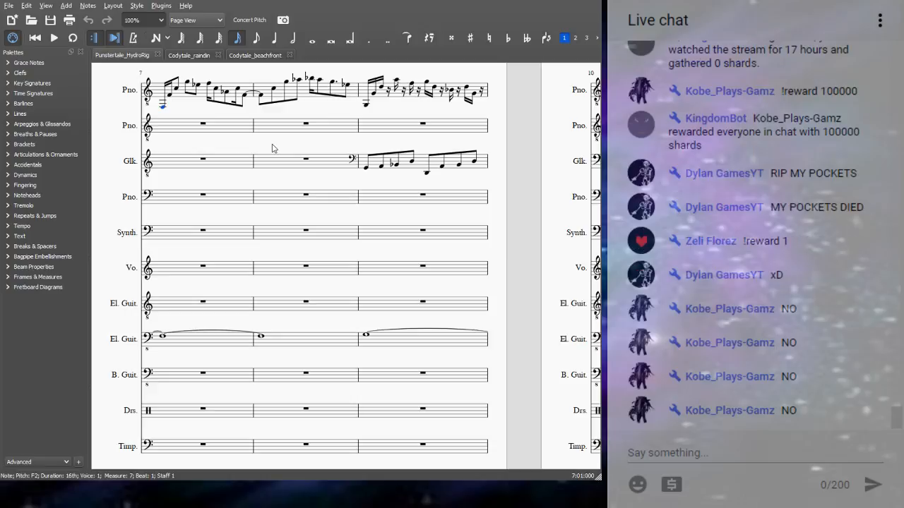
pyautogui.press('space')
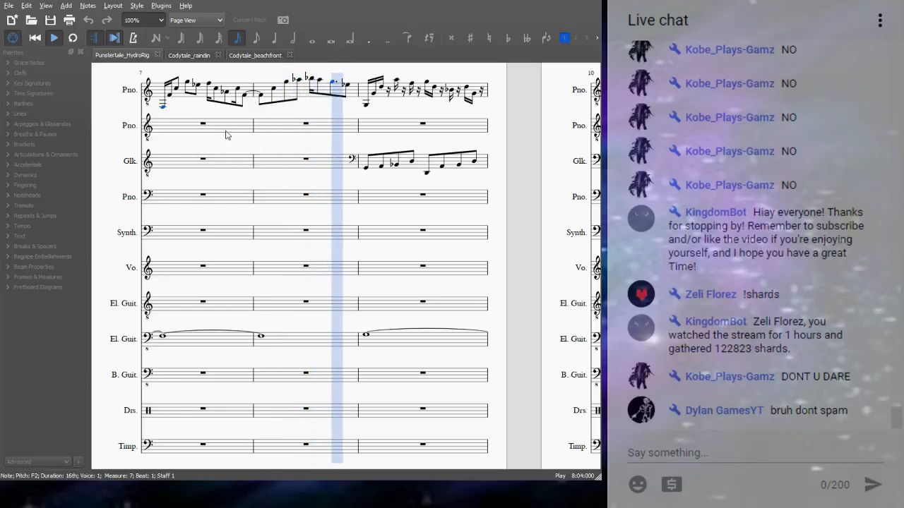
pyautogui.click(49, 42)
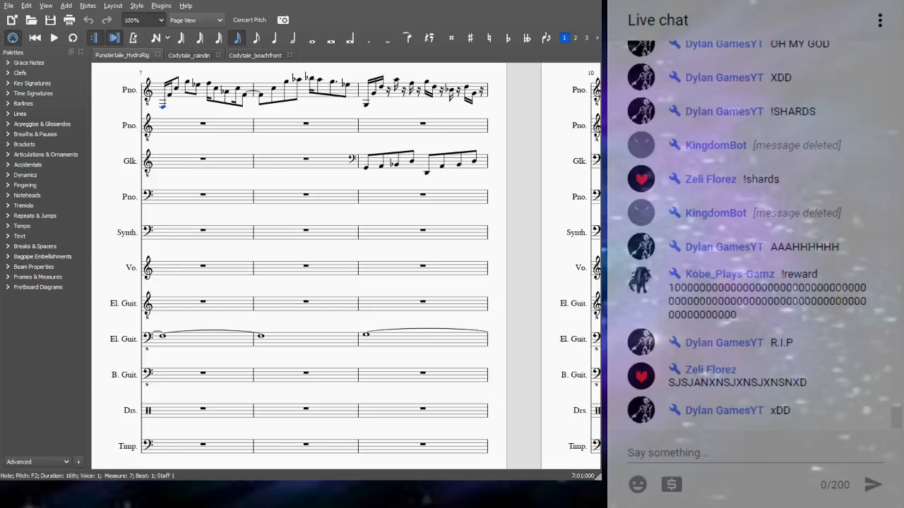
# Go back to measure 5, play from its first piano note and stop the playback.
pyautogui.moveTo(277, 325); pyautogui.dragTo(491, 345)
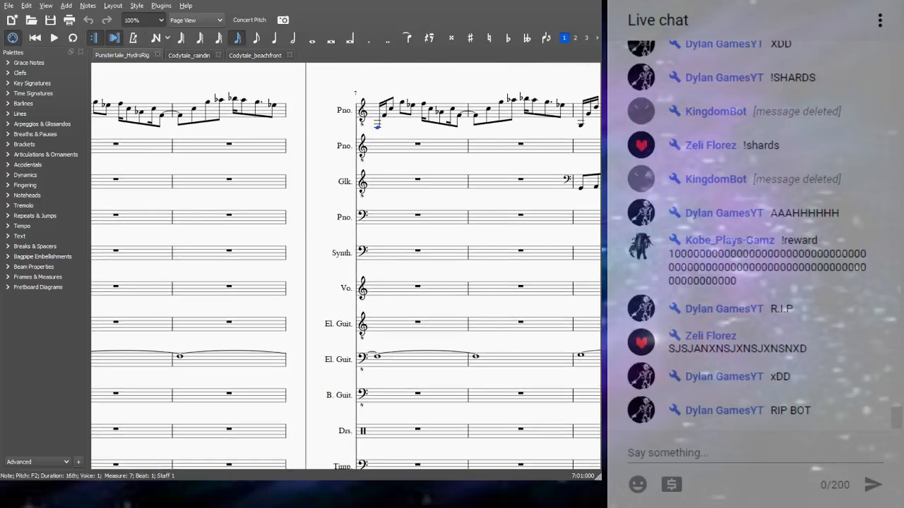
pyautogui.moveTo(186, 341); pyautogui.dragTo(458, 370)
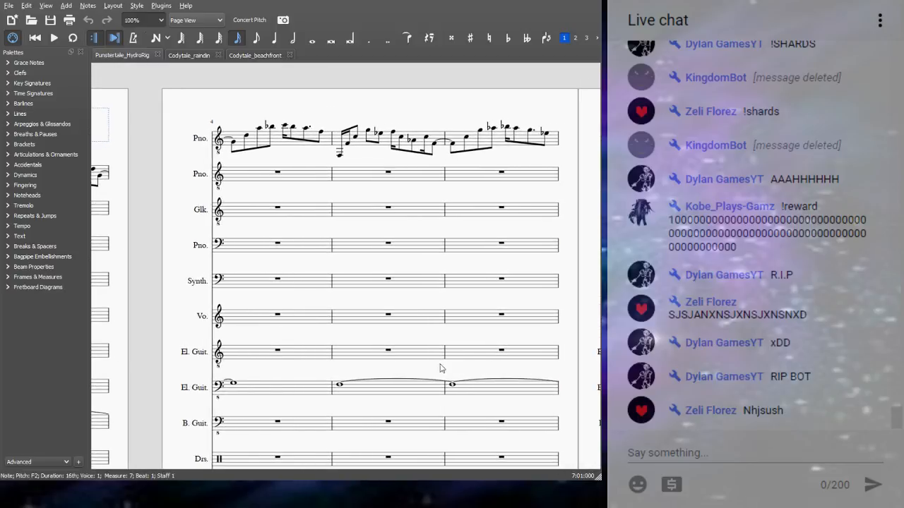
pyautogui.click(339, 154)
pyautogui.press('space')
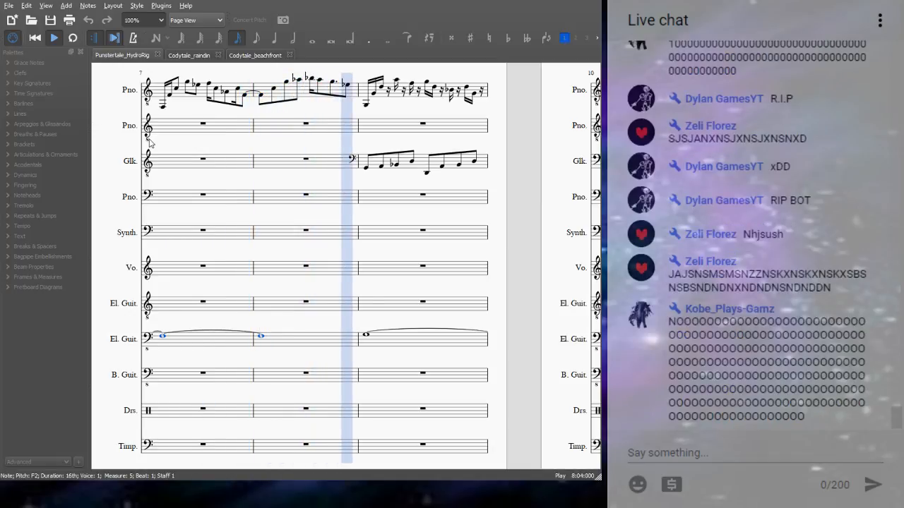
pyautogui.press('space')
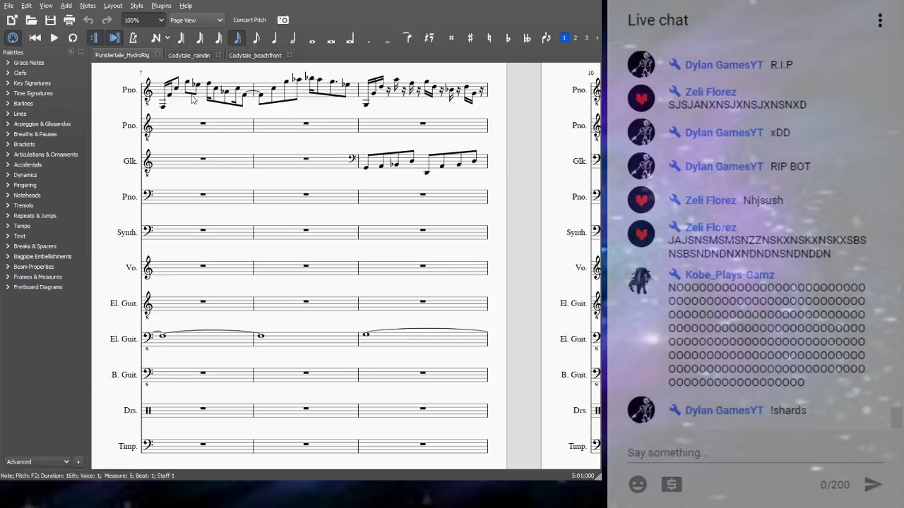
# Play again from the first piano note of measure 7 and stop the playback in measure 14.
pyautogui.click(162, 106)
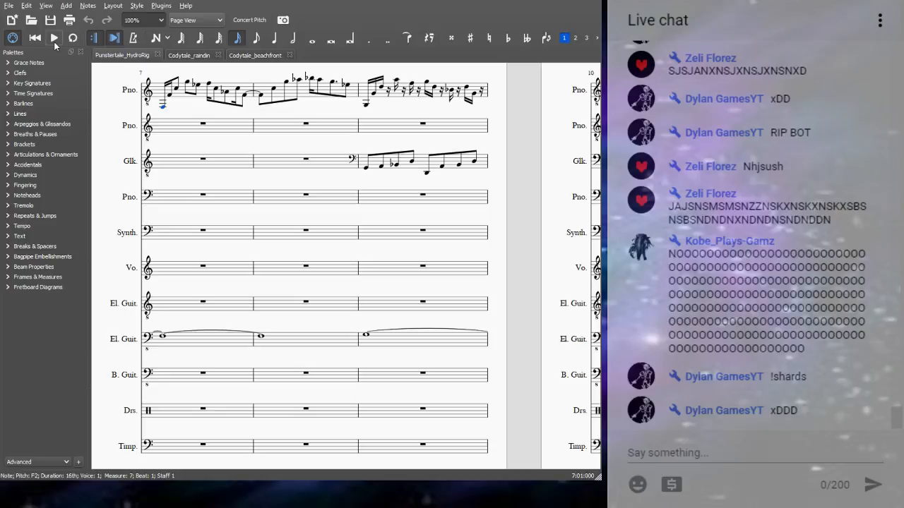
pyautogui.click(54, 38)
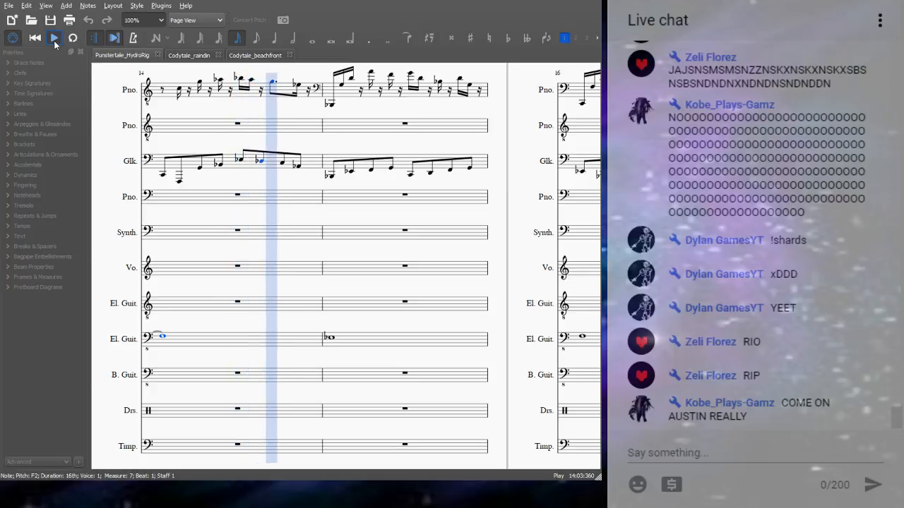
pyautogui.click(54, 40)
# Play from the electric guitar's whole note in measure 13 and stop the playback in measure 16.
pyautogui.moveTo(183, 196); pyautogui.dragTo(543, 245)
pyautogui.click(238, 372)
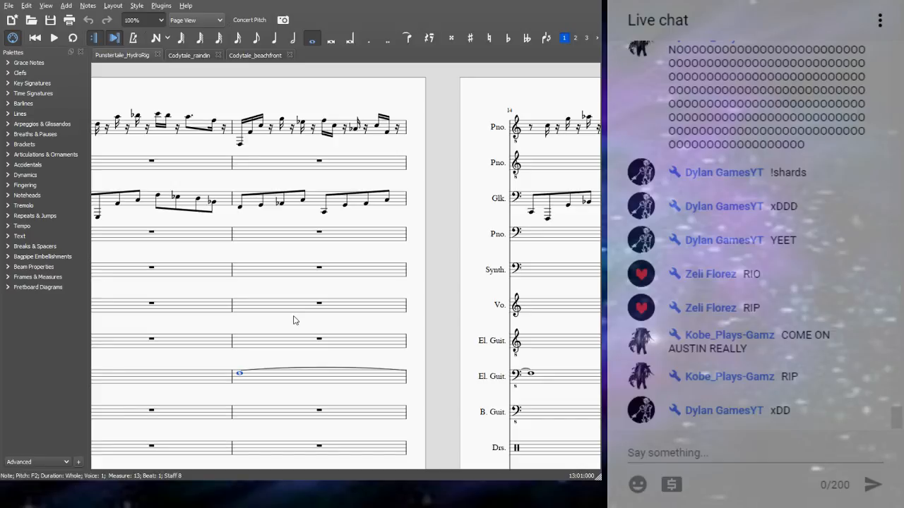
pyautogui.press('space')
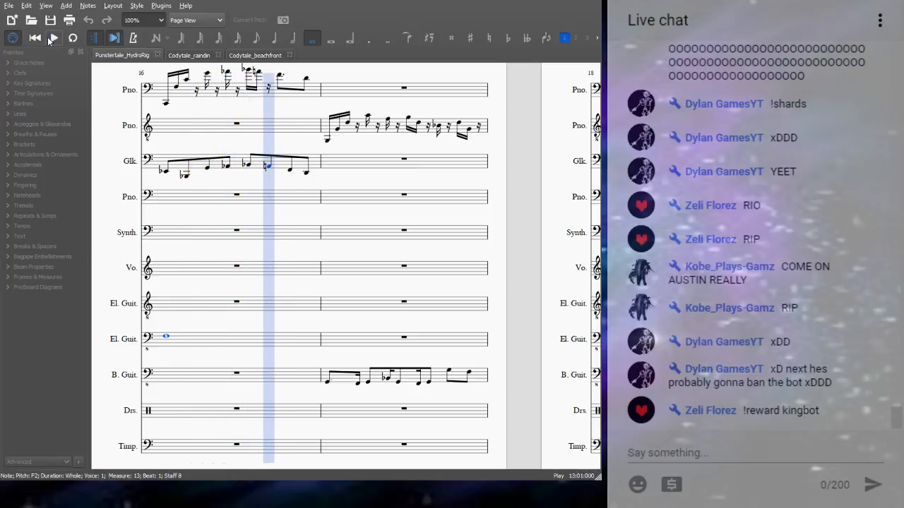
pyautogui.press('space')
# Lower the electric guitar's whole note in measure 16 by a semitone to Eb2 and play the measure to check it.
pyautogui.click(166, 339)
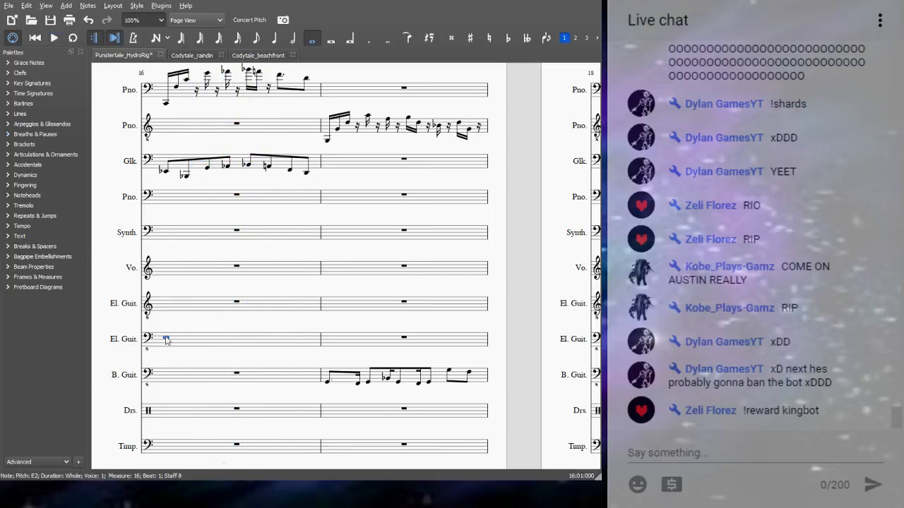
pyautogui.press('Down')
pyautogui.click(54, 38)
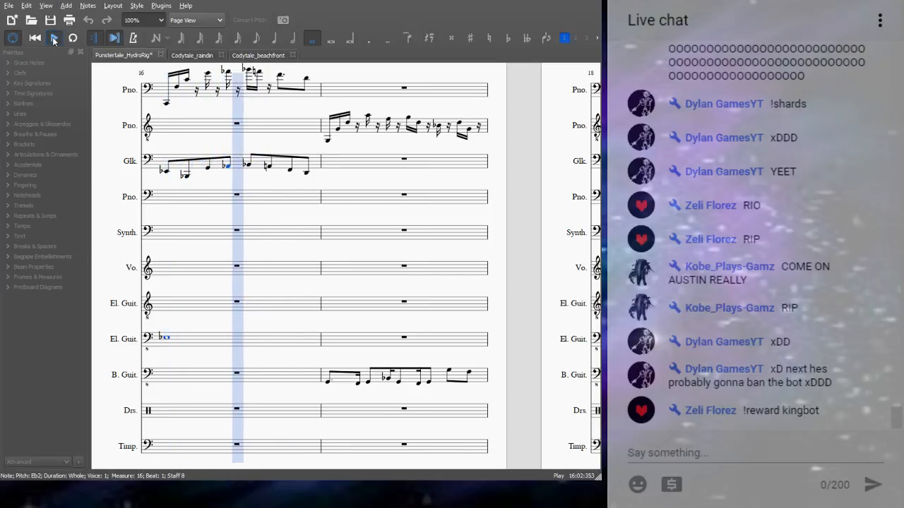
pyautogui.press('space')
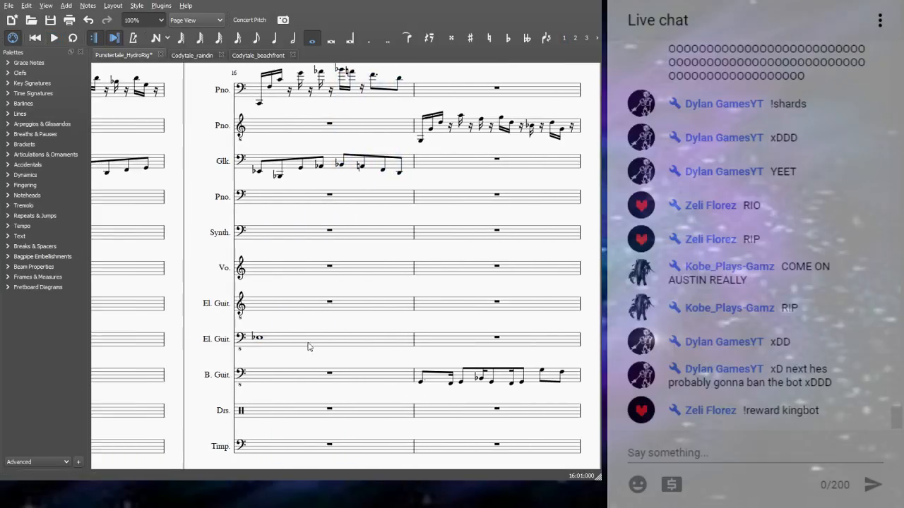
# Copy measures 9 to 16 of the bass-clef electric guitar staff and briefly play them from measure 9.
pyautogui.click(309, 346)
pyautogui.hotkey('shift', 'Left')
pyautogui.hotkey('shift', 'Left')
pyautogui.hotkey('shift', 'Left')
pyautogui.hotkey('shift', 'Left')
pyautogui.hotkey('shift', 'Left')
pyautogui.hotkey('shift', 'Left')
pyautogui.hotkey('shift', 'Left')
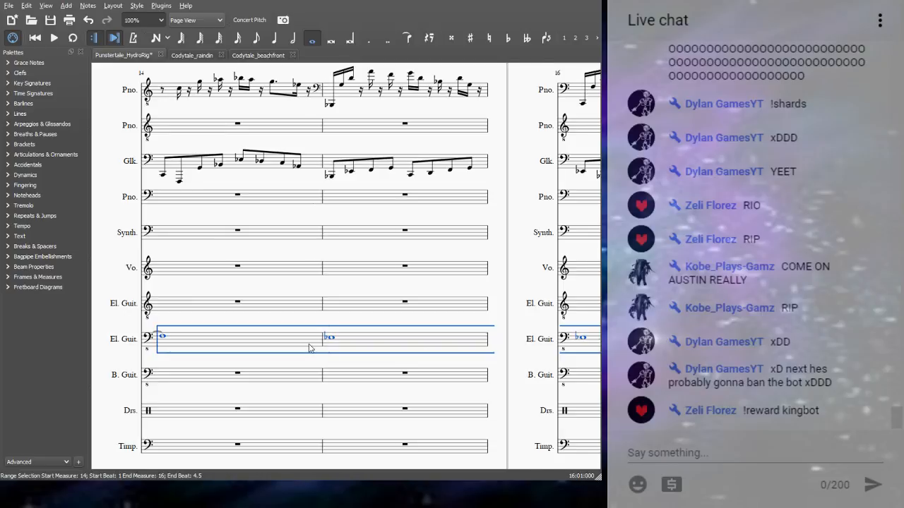
pyautogui.press('space')
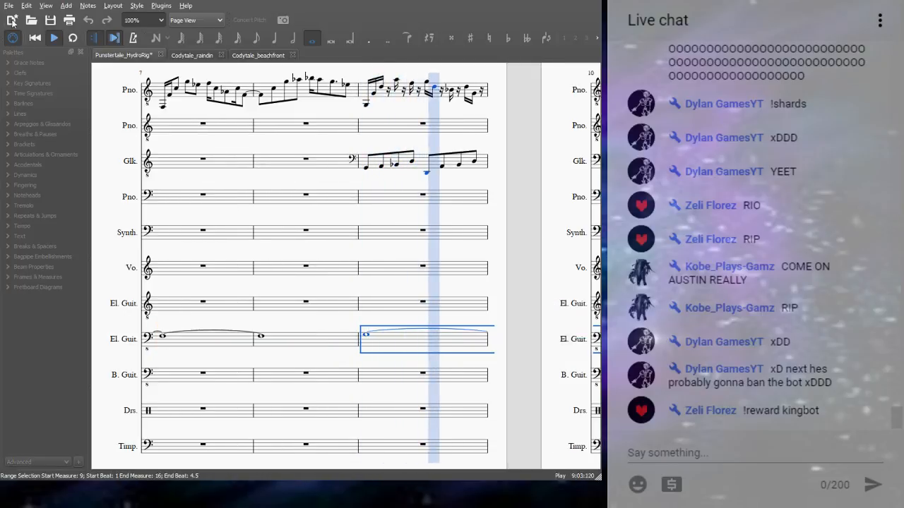
pyautogui.click(55, 38)
# Paste the copied measures into the bass-clef electric guitar staff starting at measure 17.
pyautogui.click(410, 311)
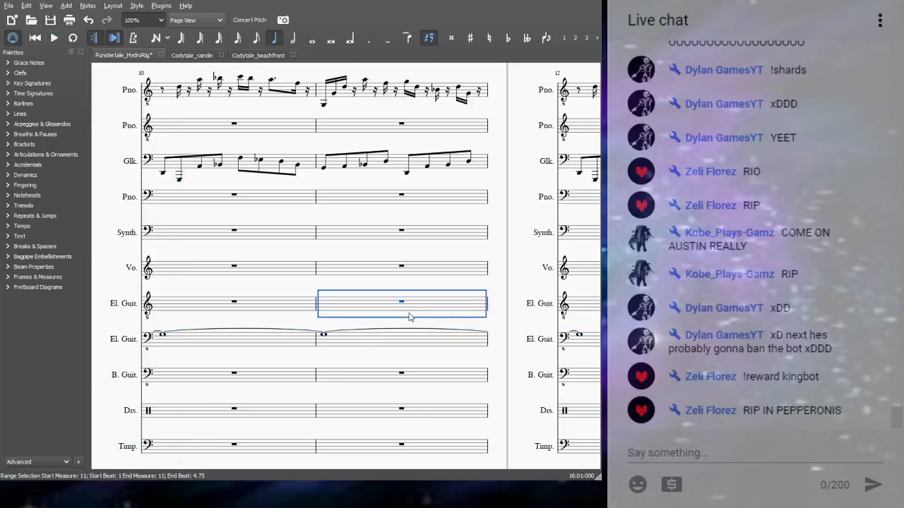
pyautogui.moveTo(425, 325); pyautogui.dragTo(18, 318)
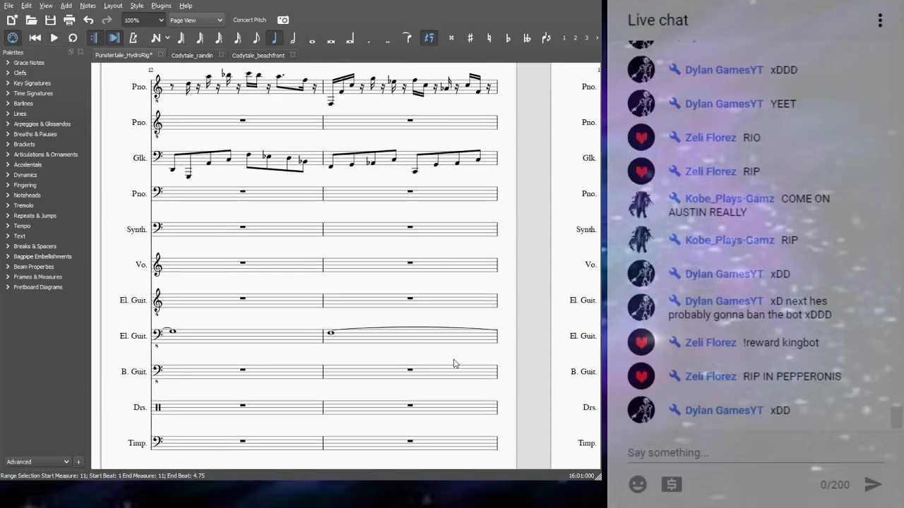
pyautogui.moveTo(454, 361); pyautogui.dragTo(53, 330)
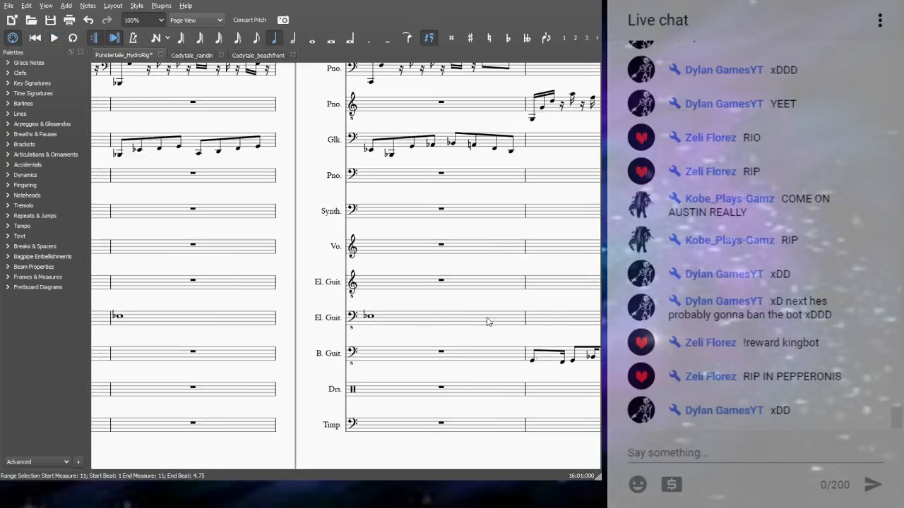
pyautogui.click(560, 313)
pyautogui.hotkey('ctrl', 'v')
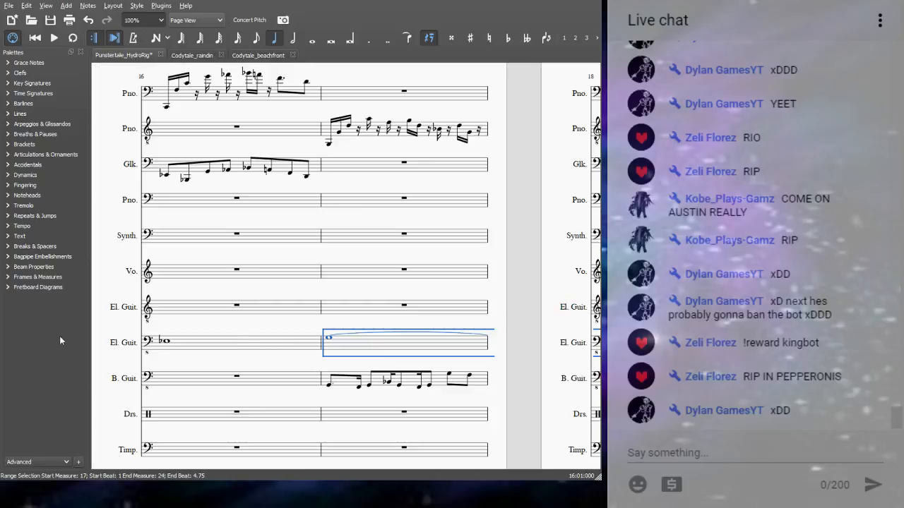
# Move the second piano staff's passage from measure 17 onward up to the top piano staff, starting at measure 17.
pyautogui.click(328, 338)
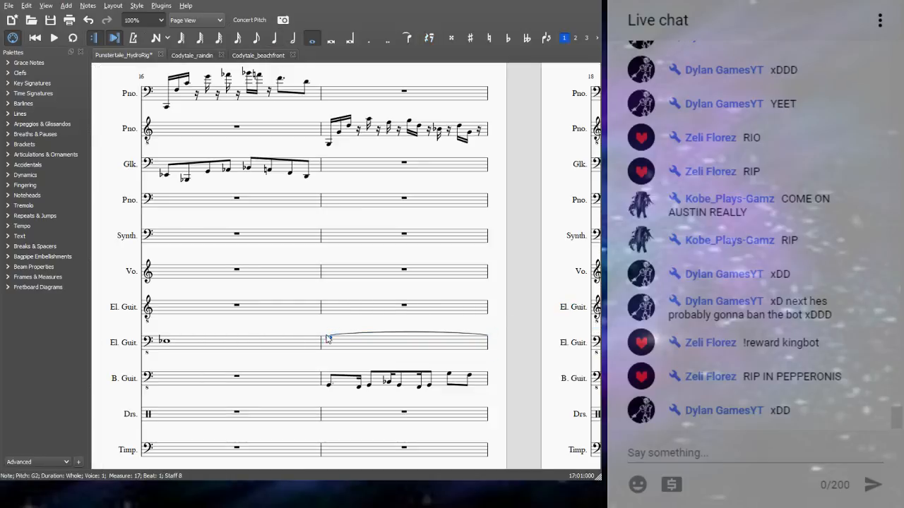
pyautogui.click(324, 132)
pyautogui.hotkey('shift', 'Right')
pyautogui.hotkey('shift', 'Right')
pyautogui.hotkey('shift', 'Right')
pyautogui.hotkey('shift', 'Right')
pyautogui.hotkey('shift', 'Right')
pyautogui.hotkey('shift', 'Right')
pyautogui.hotkey('shift', 'Right')
pyautogui.hotkey('shift', 'Right')
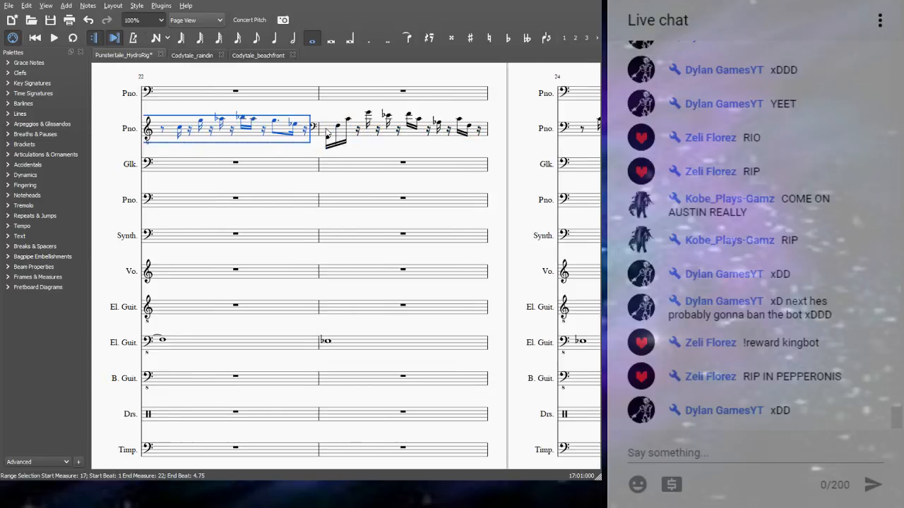
pyautogui.hotkey('shift', 'Right')
pyautogui.hotkey('shift', 'Right')
pyautogui.hotkey('shift', 'Right')
pyautogui.hotkey('shift', 'Right')
pyautogui.hotkey('shift', 'Right')
pyautogui.hotkey('shift', 'Right')
pyautogui.hotkey('shift', 'Right')
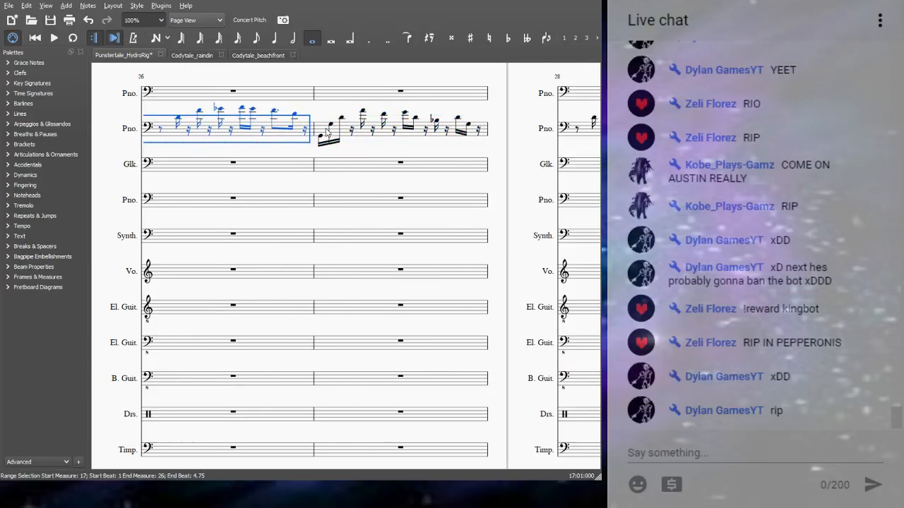
pyautogui.hotkey('shift', 'Right')
pyautogui.hotkey('shift', 'Right')
pyautogui.hotkey('shift', 'Right')
pyautogui.hotkey('shift', 'Right')
pyautogui.hotkey('shift', 'Right')
pyautogui.hotkey('shift', 'Right')
pyautogui.hotkey('shift', 'Right')
pyautogui.hotkey('shift', 'Right')
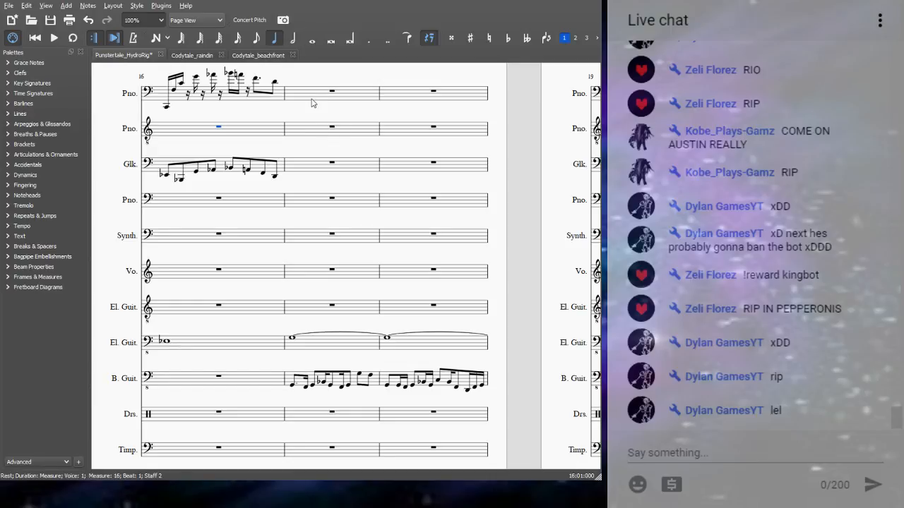
pyautogui.click(311, 102)
pyautogui.hotkey('ctrl', 'v')
# Play from the top piano's first note in measure 17, save the score and stop the playback in measure 20.
pyautogui.click(327, 101)
pyautogui.press('space')
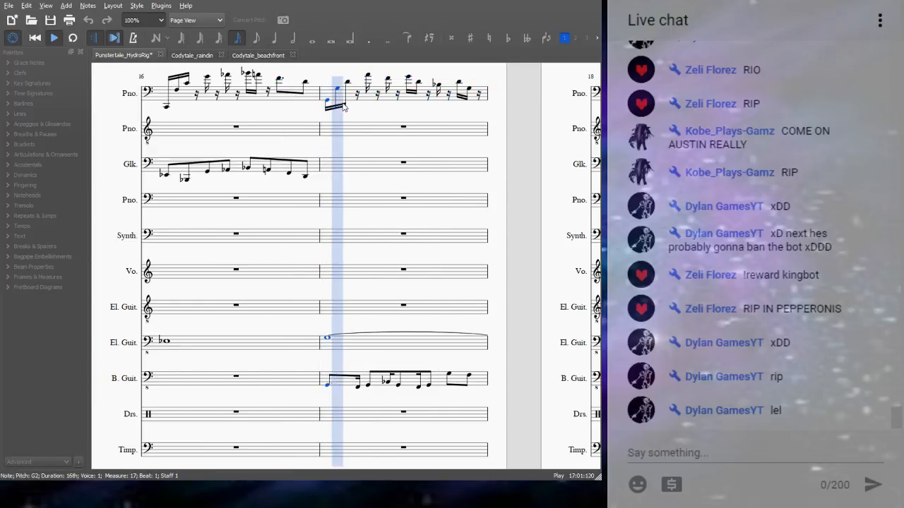
pyautogui.click(50, 20)
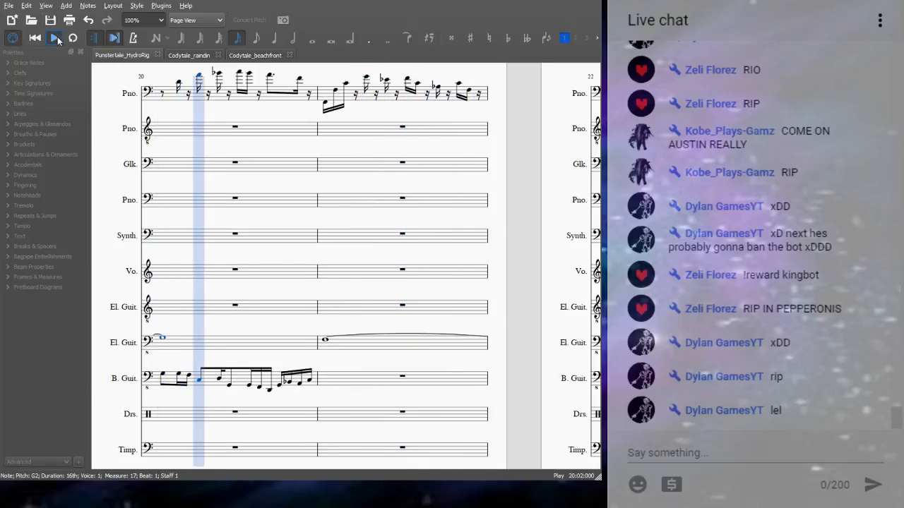
pyautogui.click(55, 38)
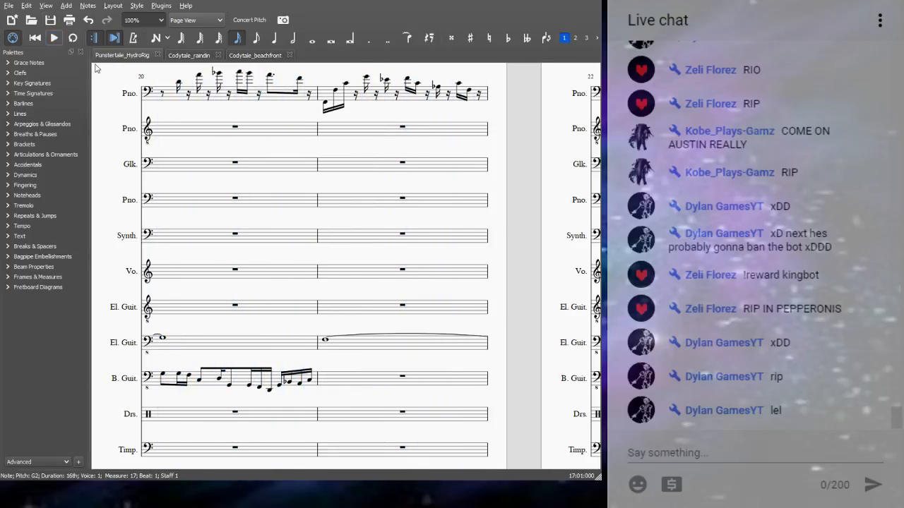
pyautogui.click(325, 341)
pyautogui.click(325, 342)
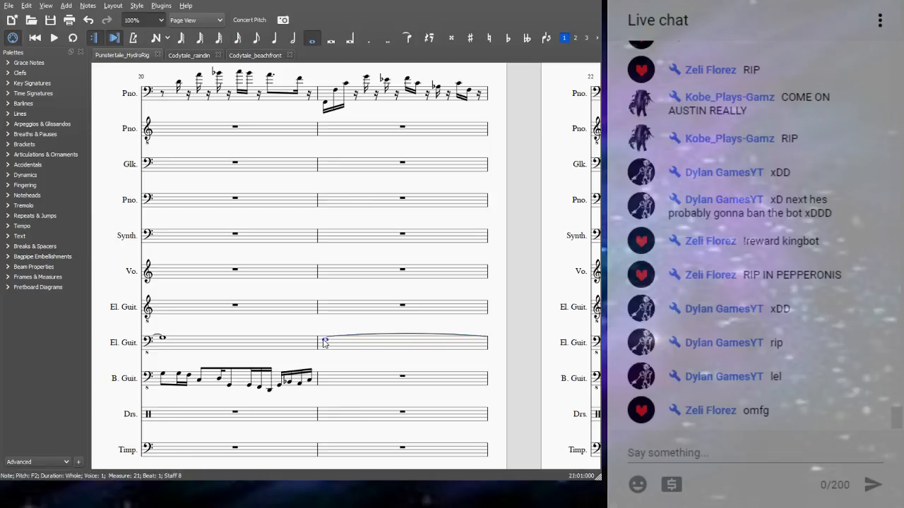
pyautogui.press('n')
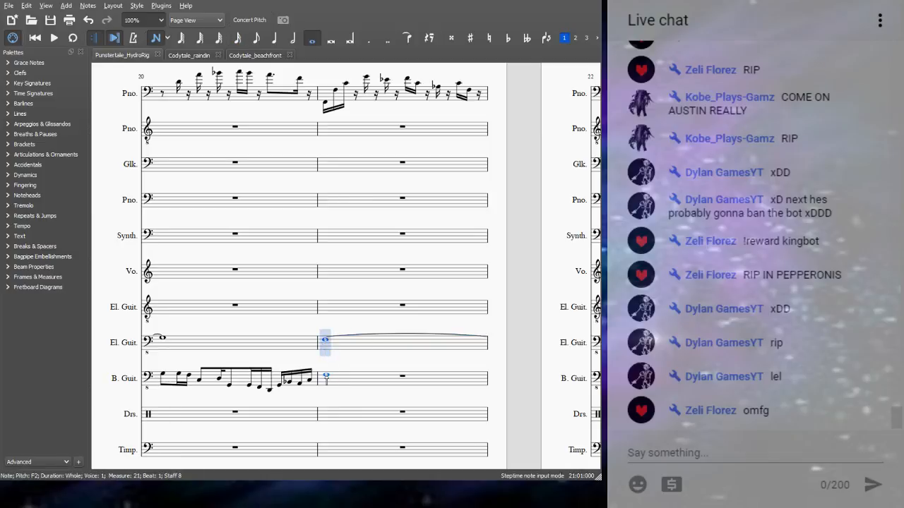
pyautogui.press('Escape')
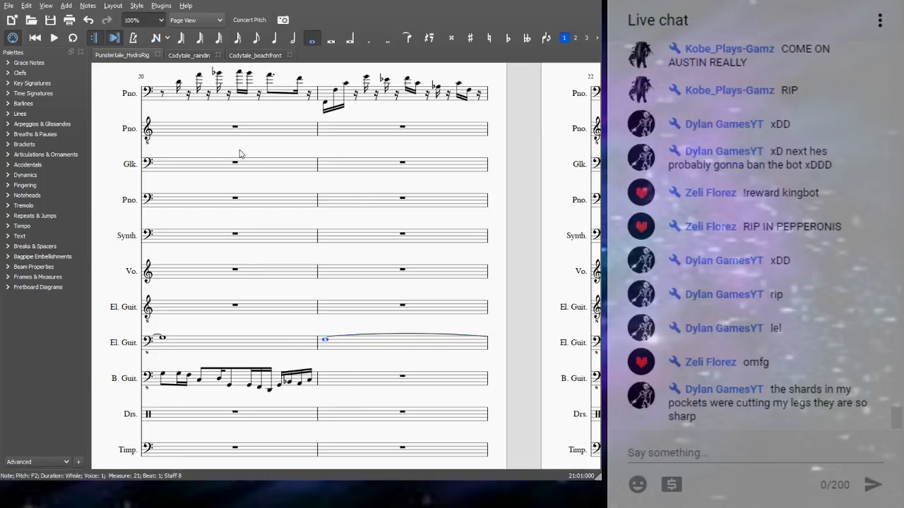
# Play the score from measure 14, pausing in measure 16, and stop the playback in measure 19.
pyautogui.click(203, 131)
pyautogui.press('Left')
pyautogui.press('Left')
pyautogui.press('Left')
pyautogui.press('Left')
pyautogui.press('Left')
pyautogui.press('Left')
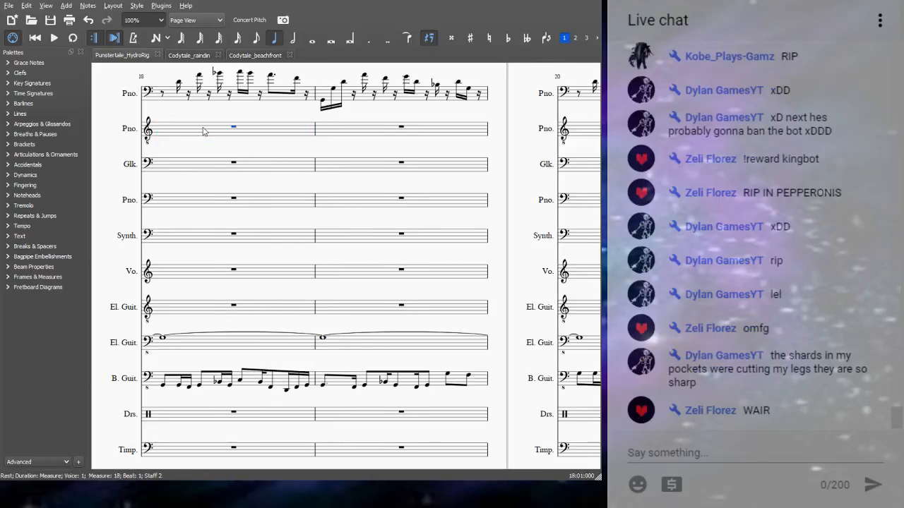
pyautogui.press('space')
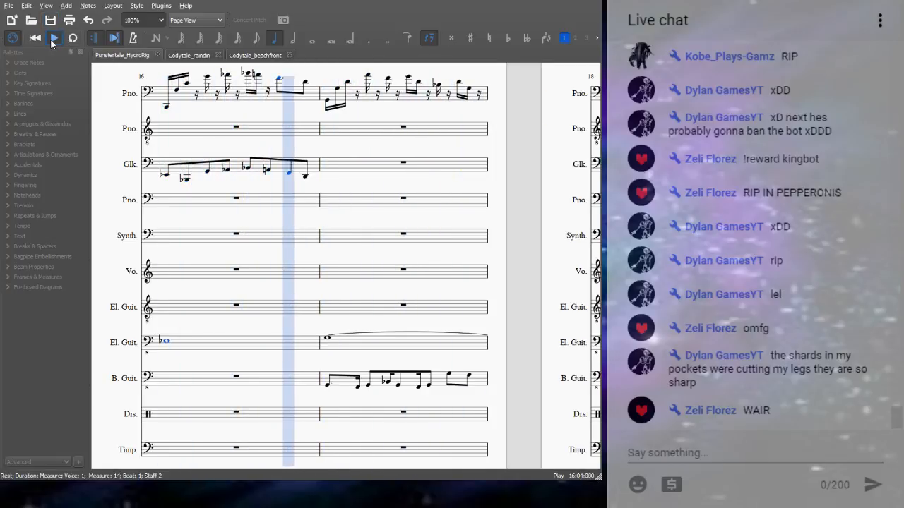
pyautogui.click(51, 41)
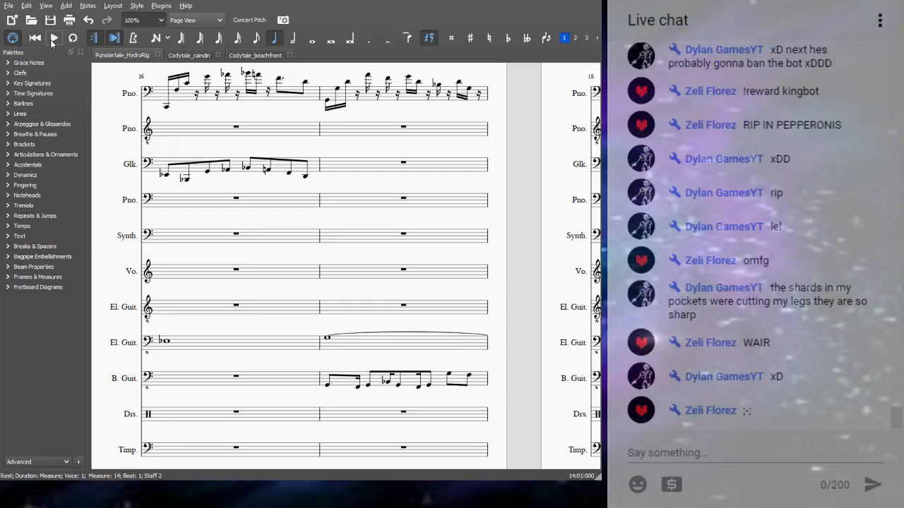
pyautogui.click(51, 41)
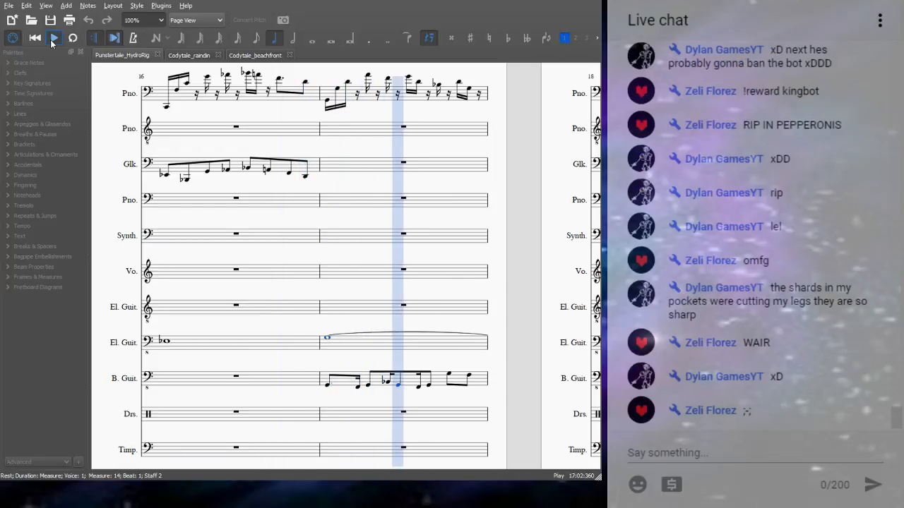
pyautogui.press('space')
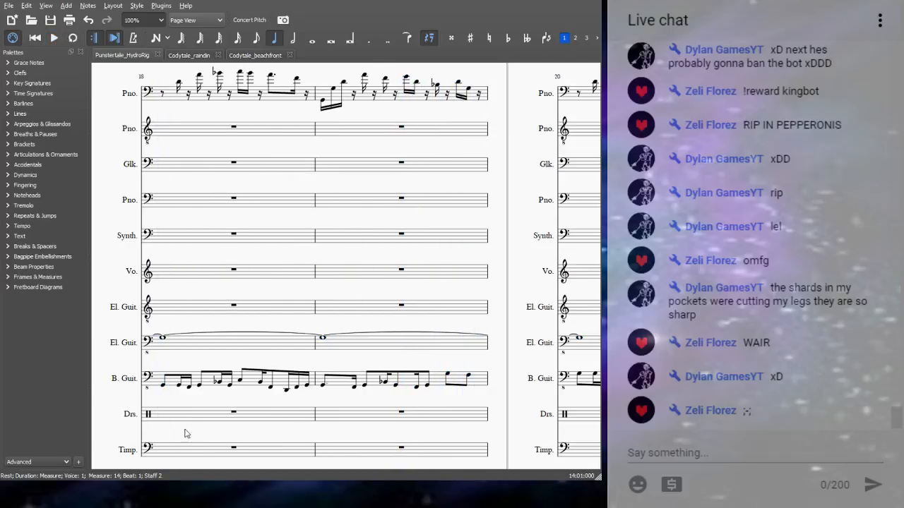
# Enter an eighth note for Bass Drum 1 on beat 1 of measure 17 in the drum staff.
pyautogui.moveTo(186, 404); pyautogui.dragTo(554, 346)
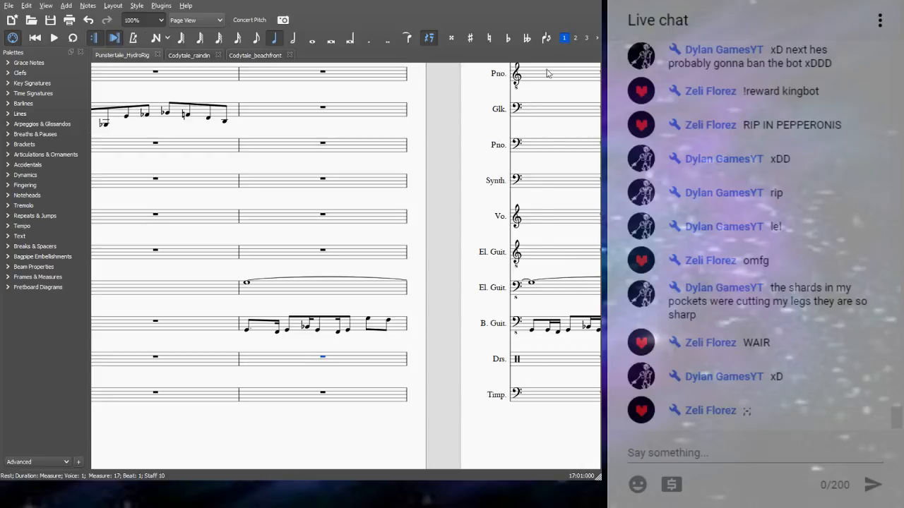
pyautogui.press('n')
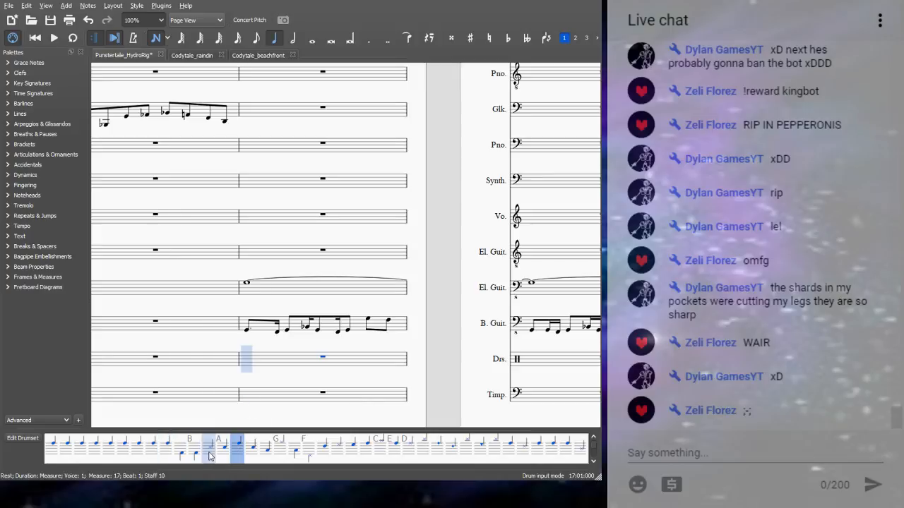
pyautogui.click(259, 38)
pyautogui.click(253, 367)
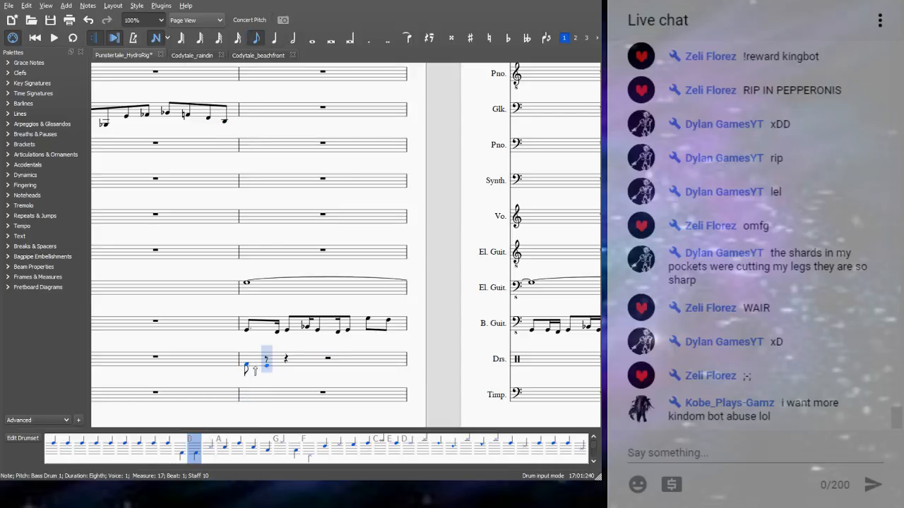
# Try a dotted 16th for the bass drum note in measure 17 and set it back to a plain eighth.
pyautogui.click(238, 38)
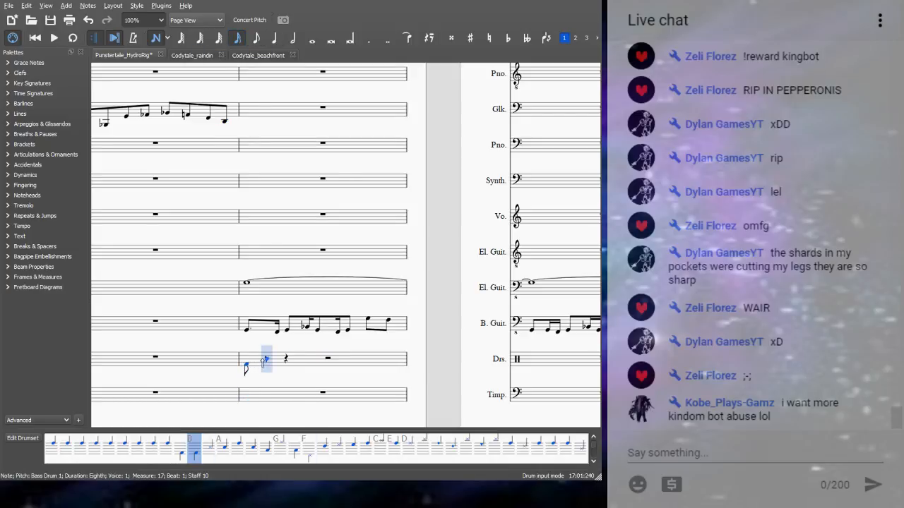
pyautogui.press('Escape')
pyautogui.click(368, 38)
pyautogui.press('n')
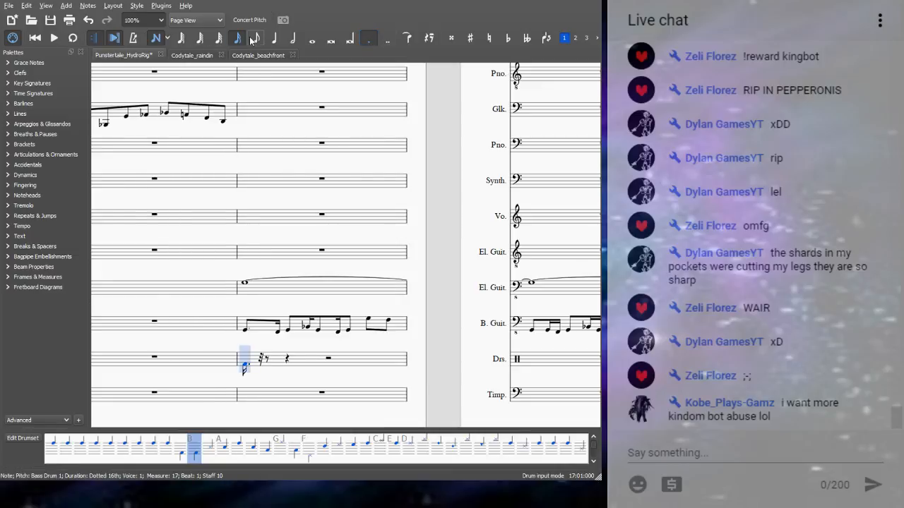
pyautogui.press('Escape')
pyautogui.click(256, 38)
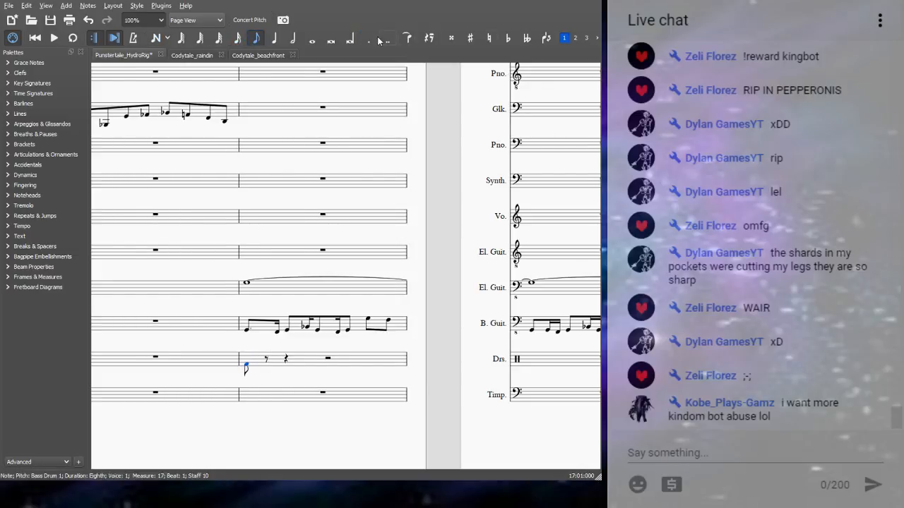
# Dot the bass drum eighth note in measure 17 and add a Bass Drum 1 16th note after it.
pyautogui.press('n')
pyautogui.press('3')
pyautogui.click(255, 383)
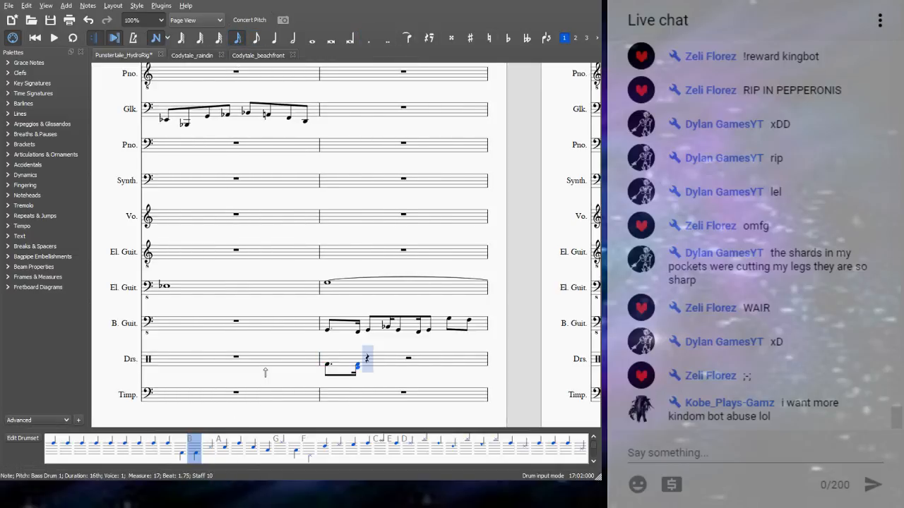
# Audition various percussion sounds in the drumset palette to find one for the next drum hit.
pyautogui.click(221, 458)
pyautogui.click(210, 459)
pyautogui.click(281, 445)
pyautogui.click(424, 448)
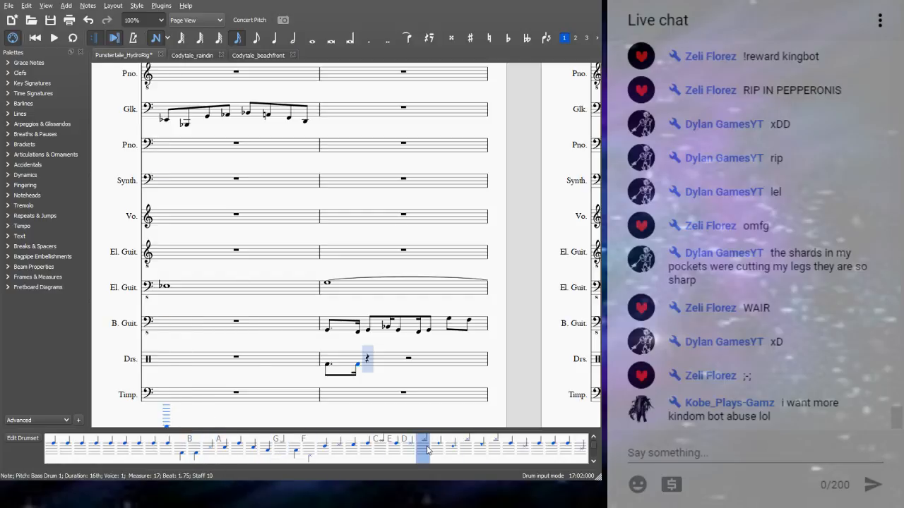
pyautogui.click(442, 448)
pyautogui.click(452, 450)
pyautogui.click(481, 449)
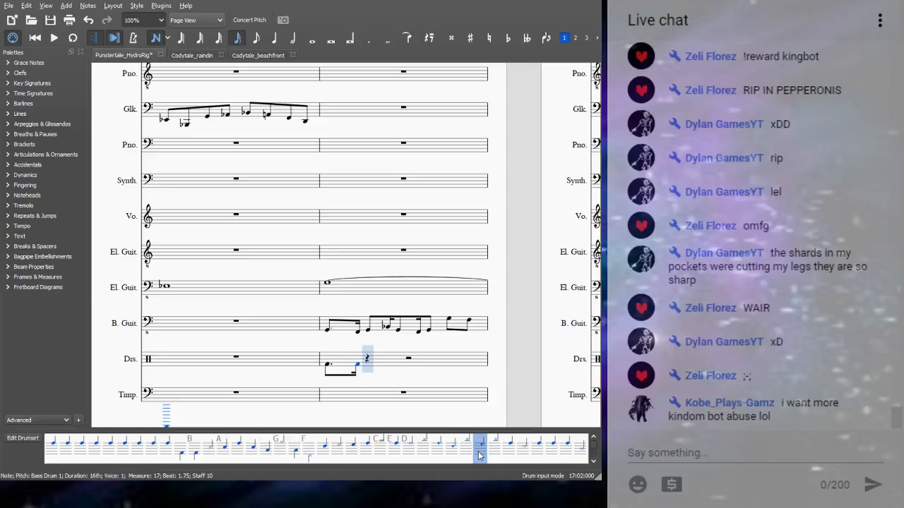
pyautogui.click(581, 453)
pyautogui.scroll(-1, 598, 453)
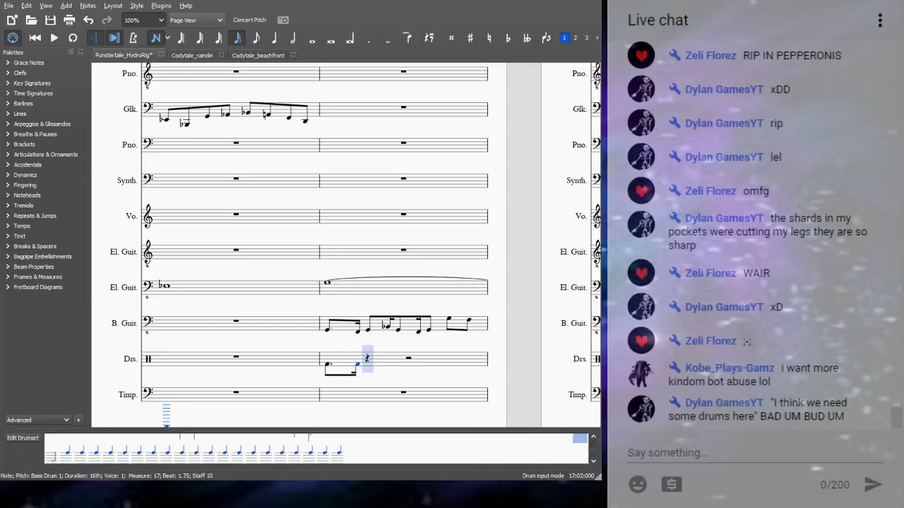
pyautogui.click(66, 454)
pyautogui.click(112, 454)
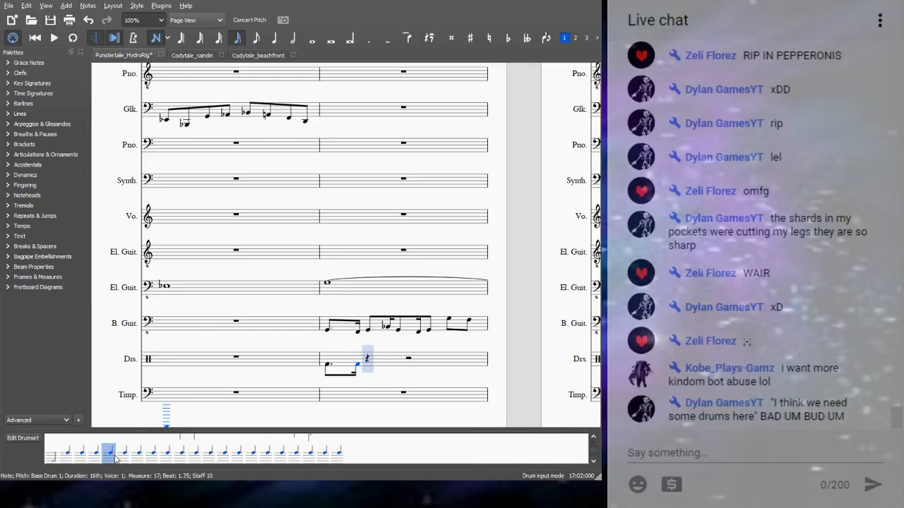
pyautogui.click(157, 456)
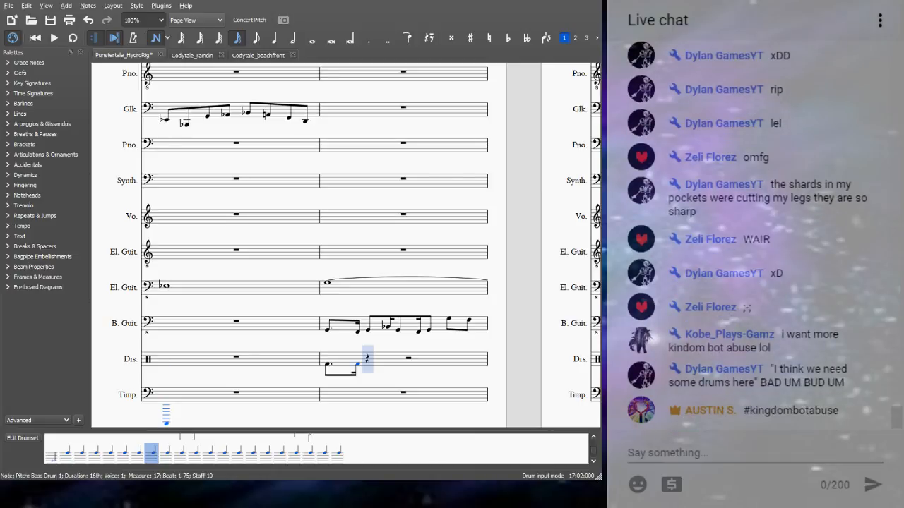
pyautogui.scroll(1, 66, 452)
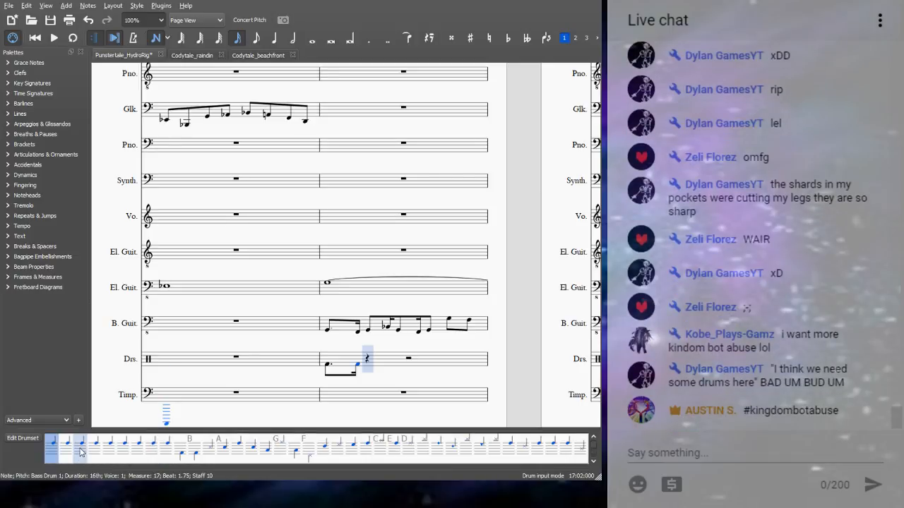
pyautogui.click(143, 448)
# Enter a quarter note with the hammer sound on beat 2 of measure 17 in the drum staff.
pyautogui.click(83, 449)
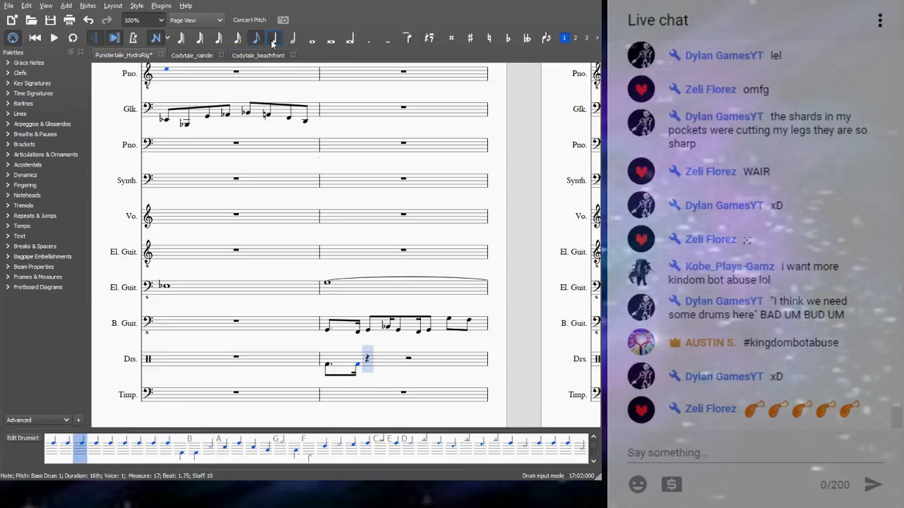
pyautogui.click(274, 37)
pyautogui.click(369, 364)
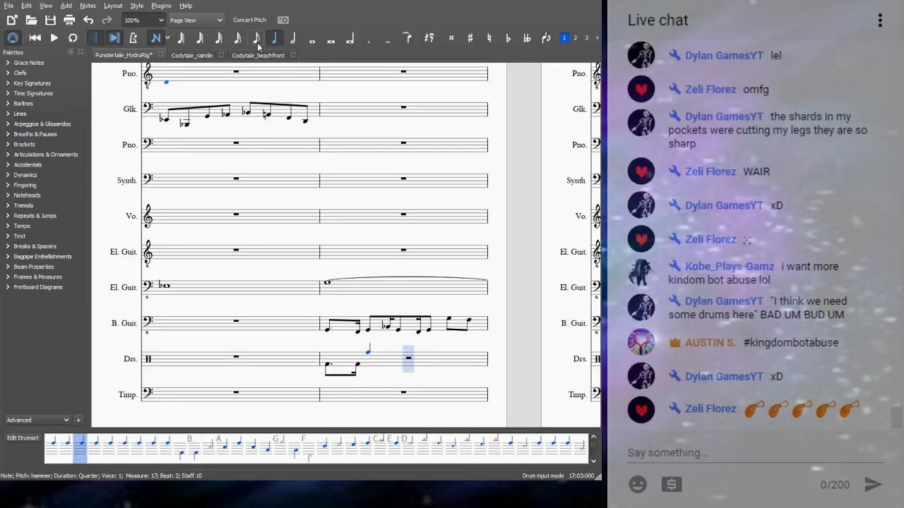
# Add bass drum notes to measure 17 from beat 3: an eighth, an Acoustic Bass Drum 16th, and a Bass Drum 1 eighth.
pyautogui.click(257, 41)
pyautogui.click(180, 449)
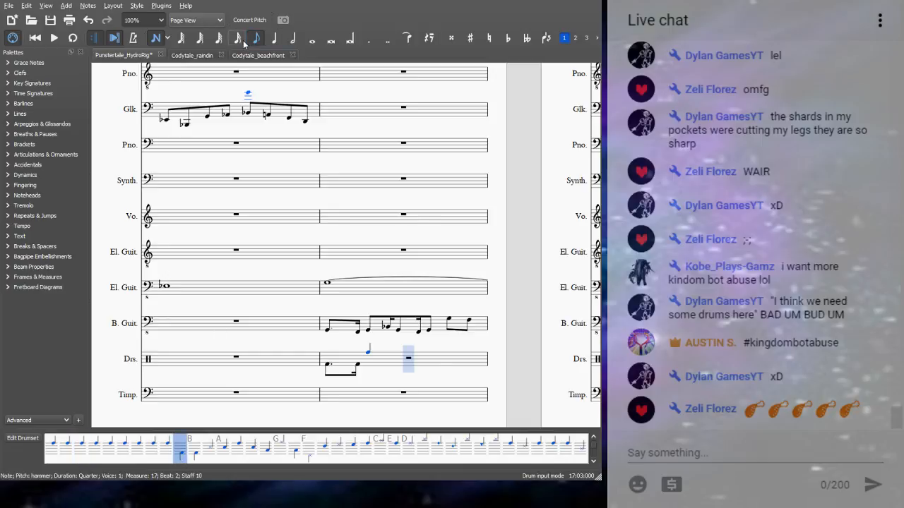
pyautogui.click(398, 367)
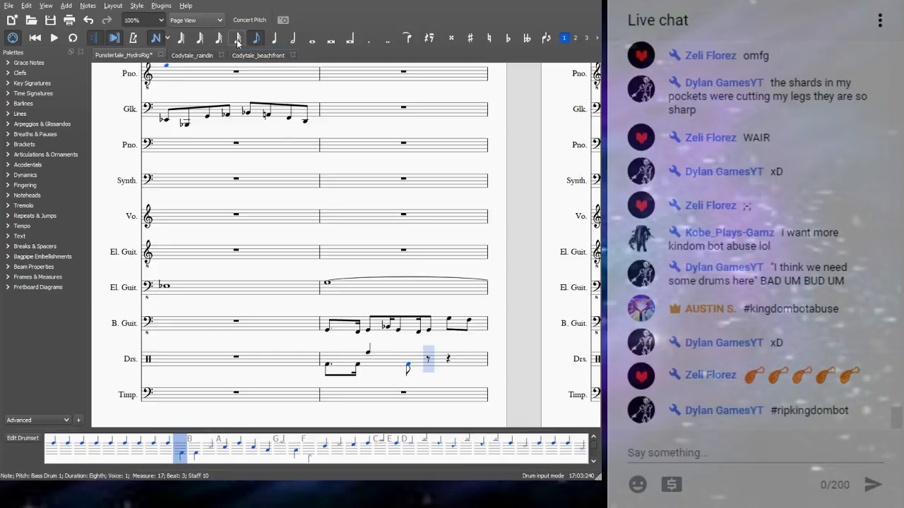
pyautogui.press('3')
pyautogui.click(424, 365)
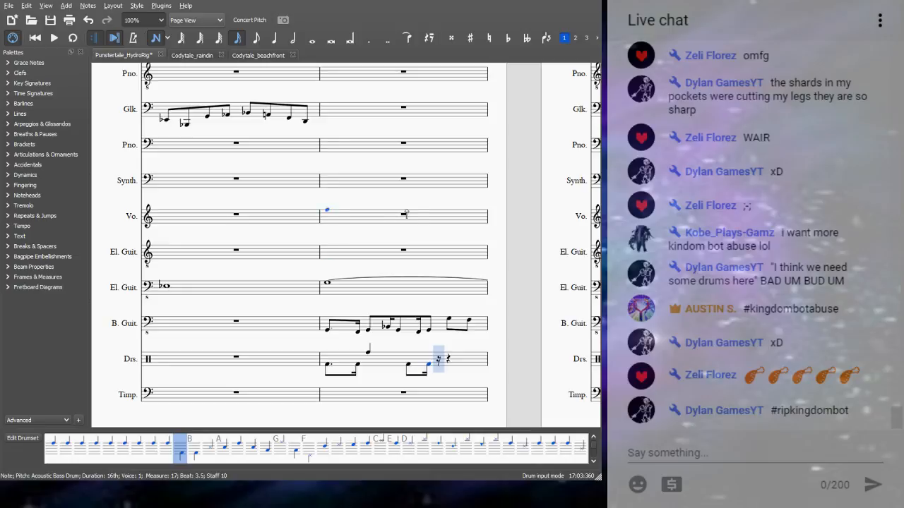
pyautogui.click(197, 454)
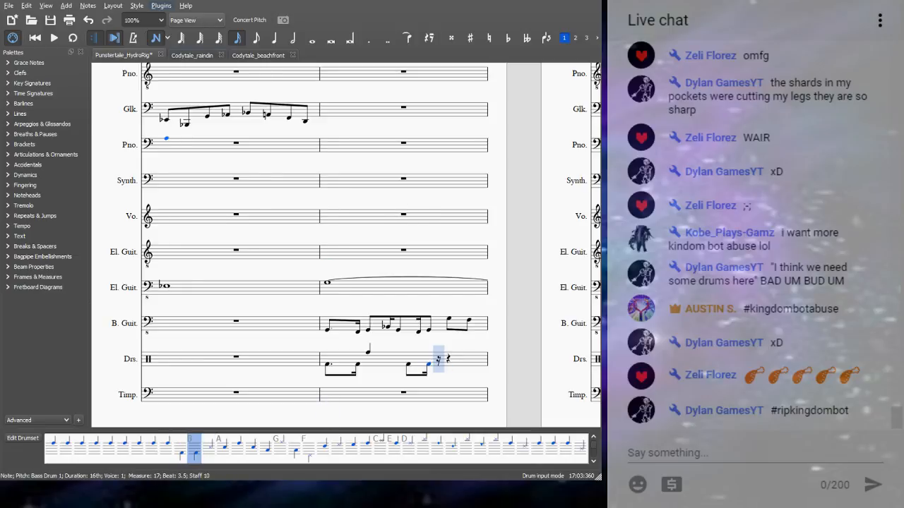
pyautogui.click(256, 39)
pyautogui.click(437, 365)
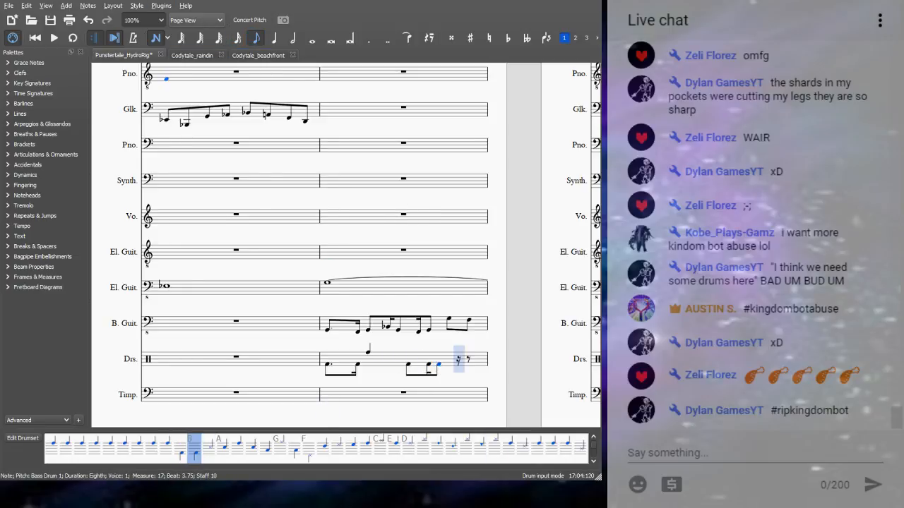
# Enter an eighth note with the hammer sound after the last bass drum note in measure 17 and leave note input.
pyautogui.click(223, 452)
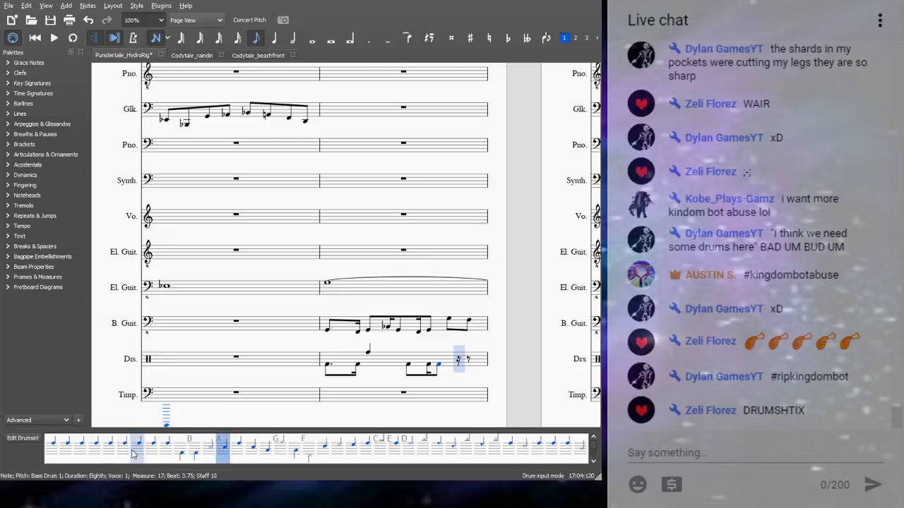
pyautogui.click(95, 446)
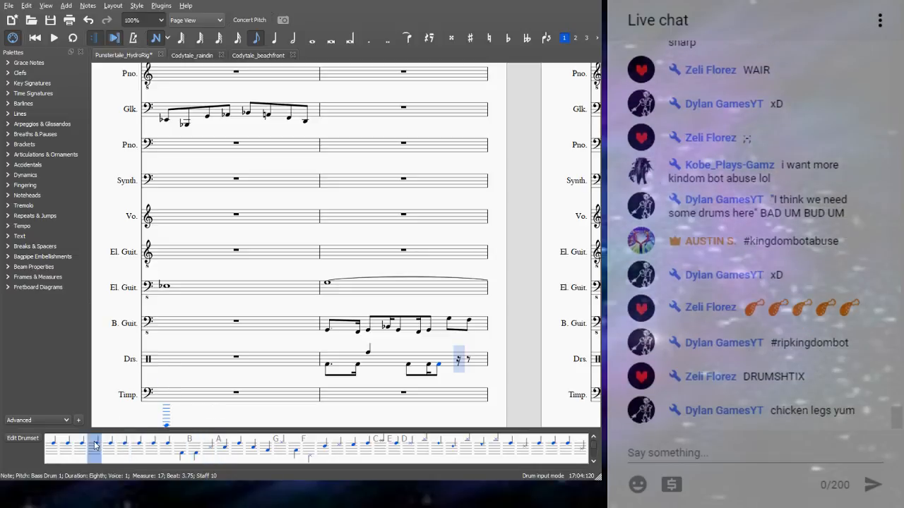
pyautogui.click(80, 446)
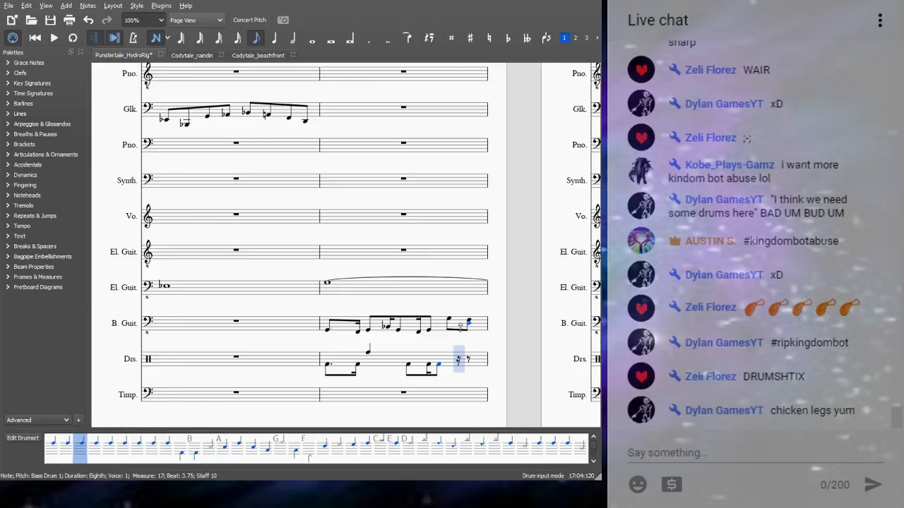
pyautogui.click(456, 354)
pyautogui.press('Escape')
# Play the score from the start of measure 17 to hear the new drum part, and stop the playback.
pyautogui.click(325, 365)
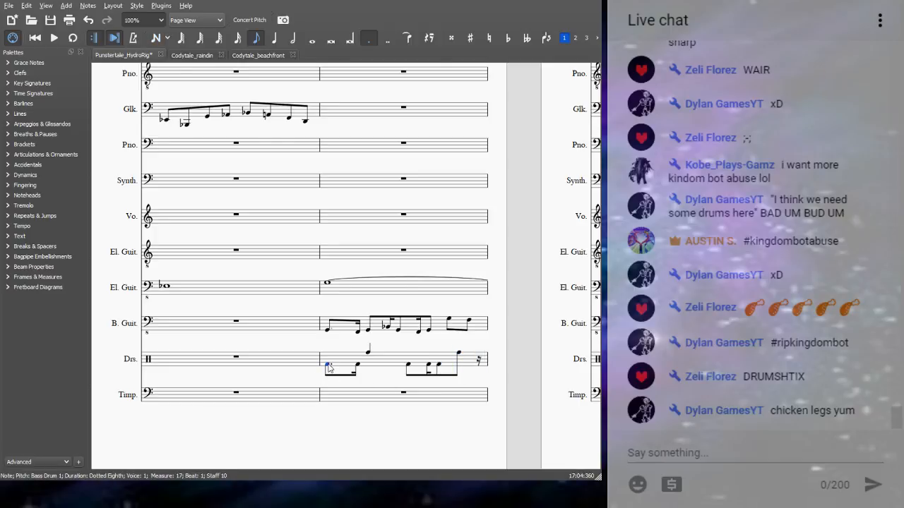
pyautogui.press('space')
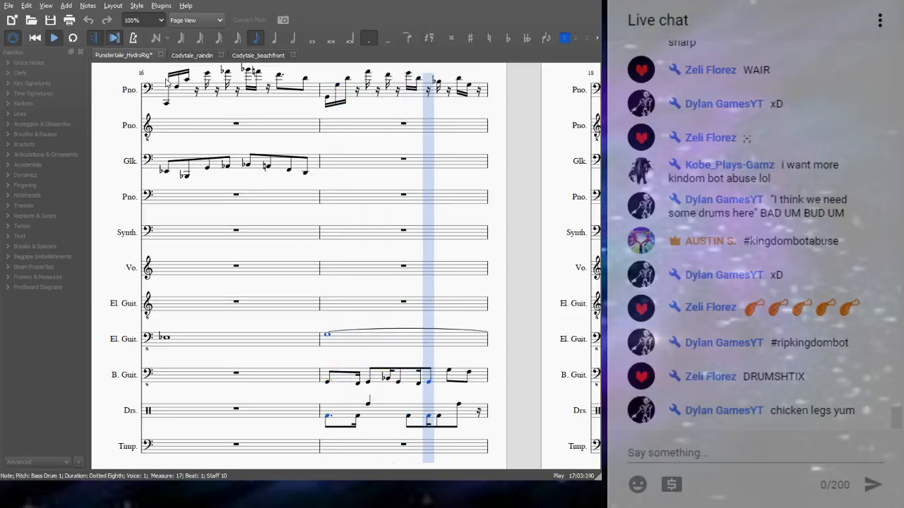
pyautogui.press('space')
# Change the hammer note on beat 2 of measure 17 to a dotted eighth.
pyautogui.moveTo(193, 426); pyautogui.dragTo(550, 462)
pyautogui.click(276, 442)
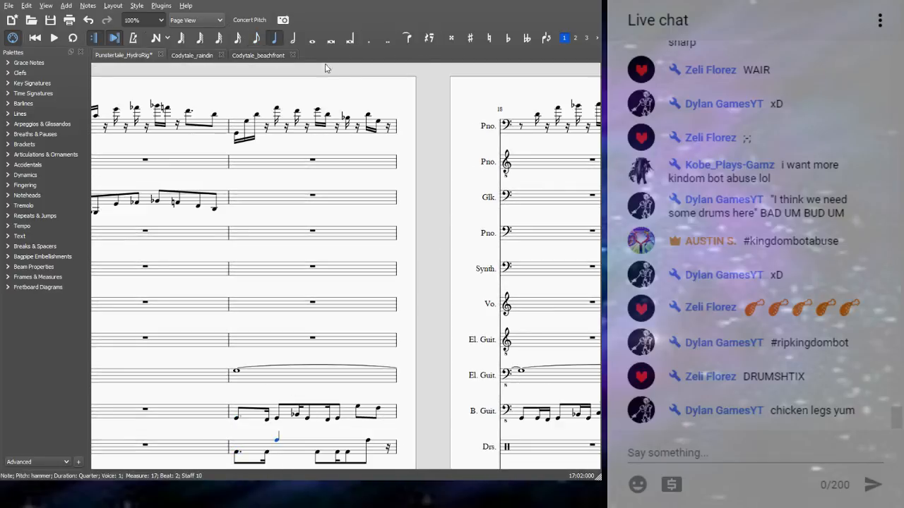
pyautogui.click(257, 37)
pyautogui.click(367, 40)
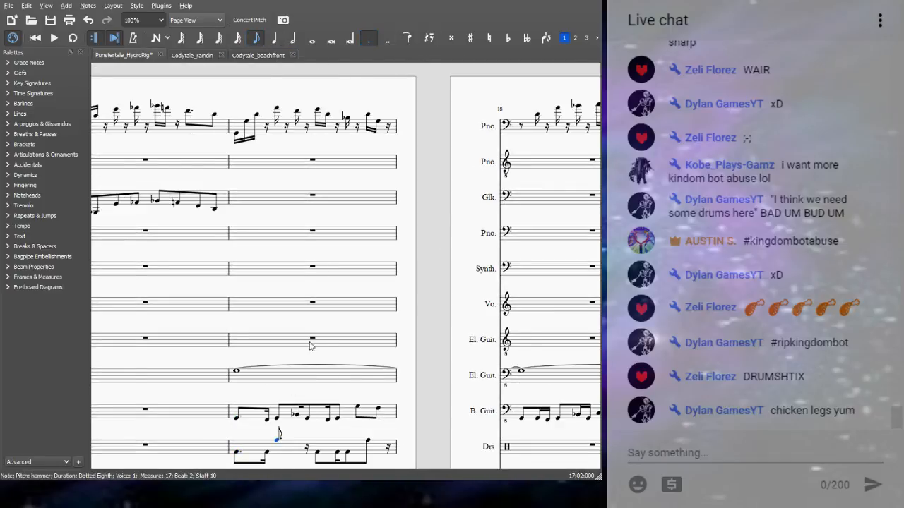
# Cut the drum notes from beat 3 through the last hammer note in measure 17 and paste them a 16th earlier.
pyautogui.scroll(-3, 313, 332)
pyautogui.click(317, 252)
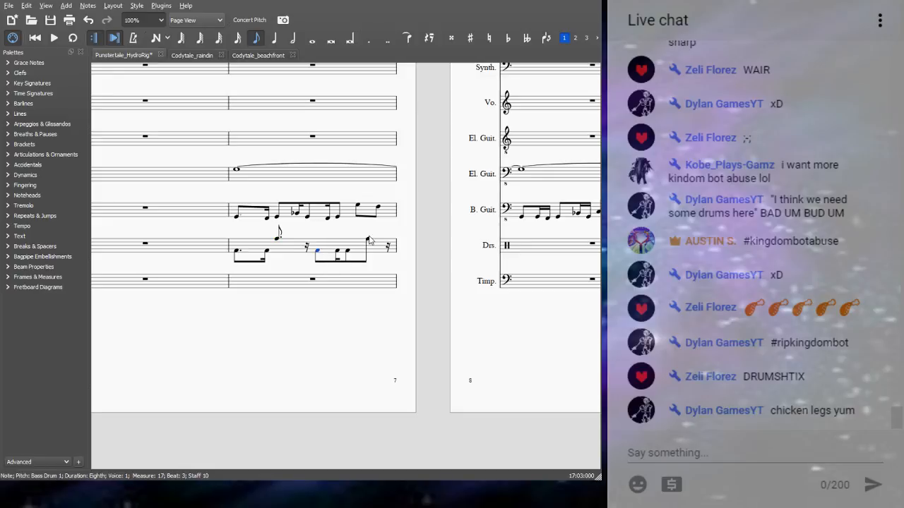
pyautogui.keyDown('shift'); pyautogui.click(368, 244); pyautogui.keyUp('shift')
pyautogui.press('Delete')
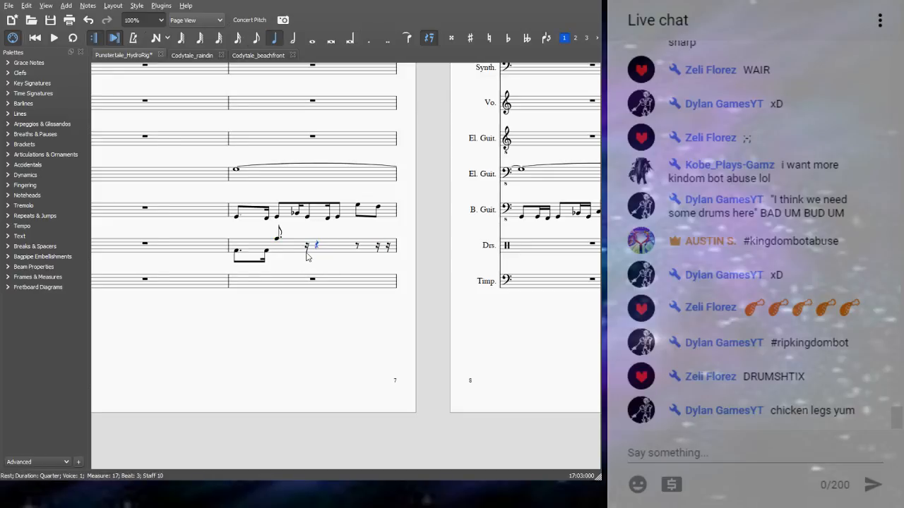
pyautogui.click(307, 248)
pyautogui.hotkey('ctrl', 'v')
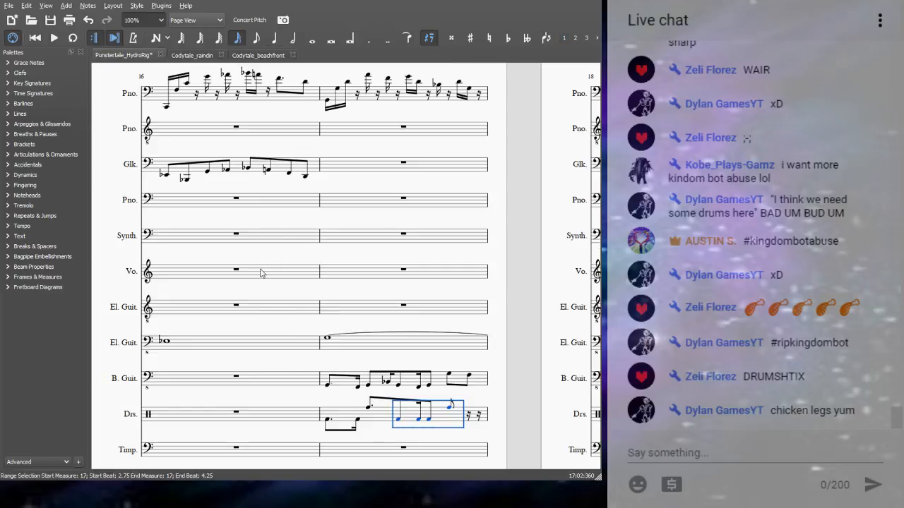
# Step through the drum notes in measure 17 one by one to hear the rhythm.
pyautogui.click(329, 419)
pyautogui.press('Right')
pyautogui.press('Right')
pyautogui.press('Right')
pyautogui.press('Right')
pyautogui.press('Right')
pyautogui.press('Right')
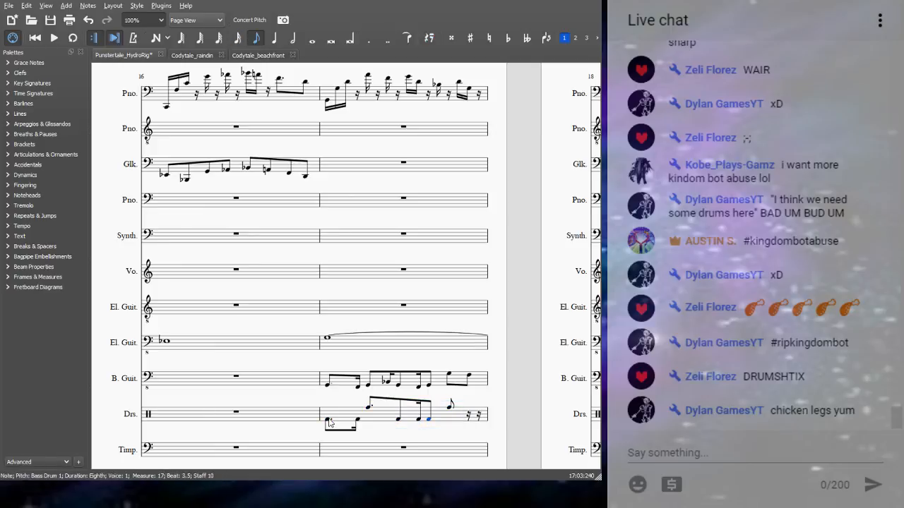
# Try a dot on the bass drum eighth note at beat 3.5 of measure 17.
pyautogui.click(428, 420)
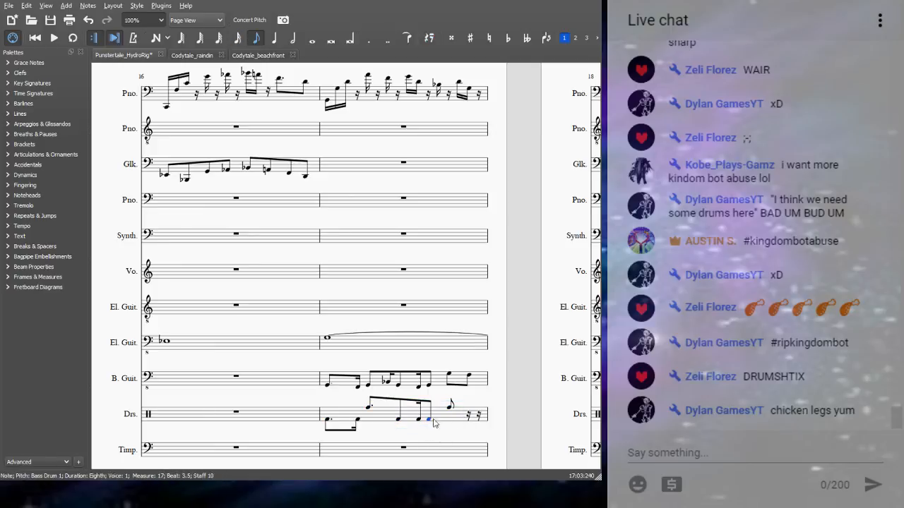
pyautogui.click(368, 38)
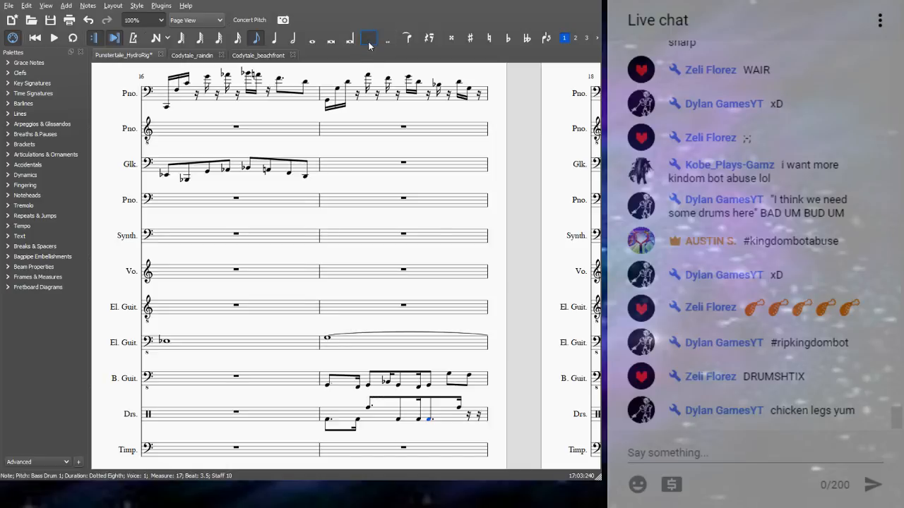
pyautogui.click(368, 42)
# Play the shifted drum rhythm from beat 1 of measure 17 and stop the playback.
pyautogui.click(327, 425)
pyautogui.press('space')
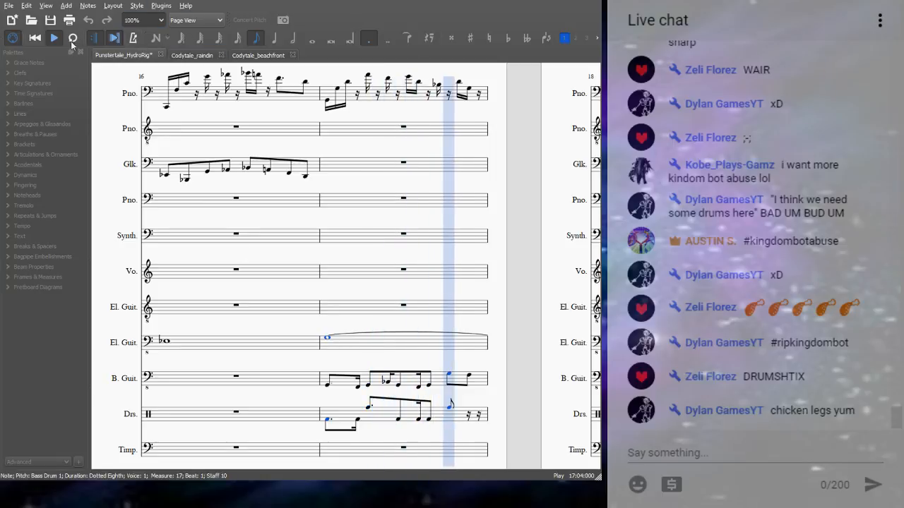
pyautogui.press('space')
# Dot the hammer eighth note on beat 4 of measure 17 and fill the remaining rest with a Bass Drum 1 16th note.
pyautogui.click(449, 407)
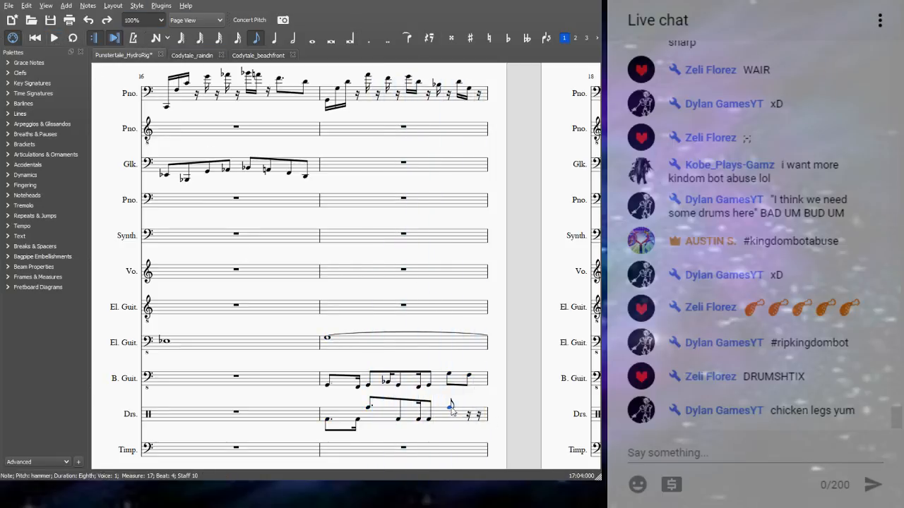
pyautogui.click(367, 38)
pyautogui.press('n')
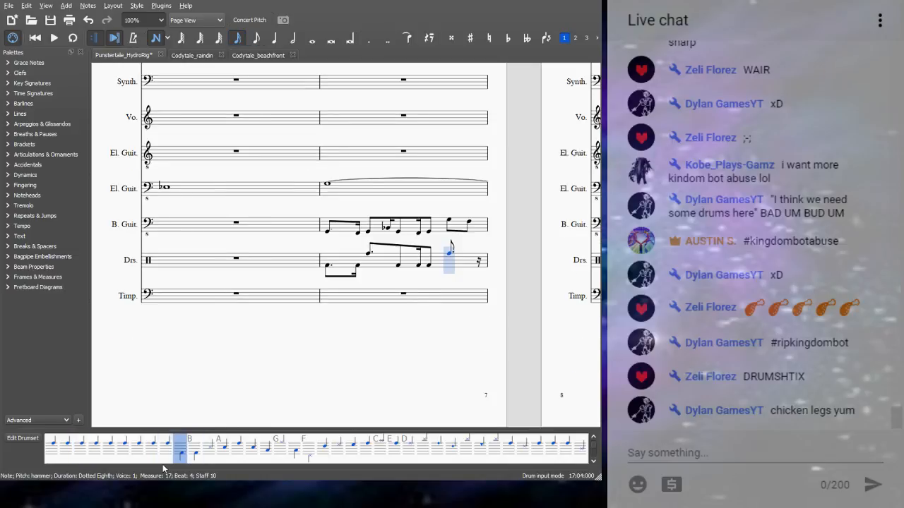
pyautogui.click(193, 457)
pyautogui.click(483, 260)
pyautogui.press('Escape')
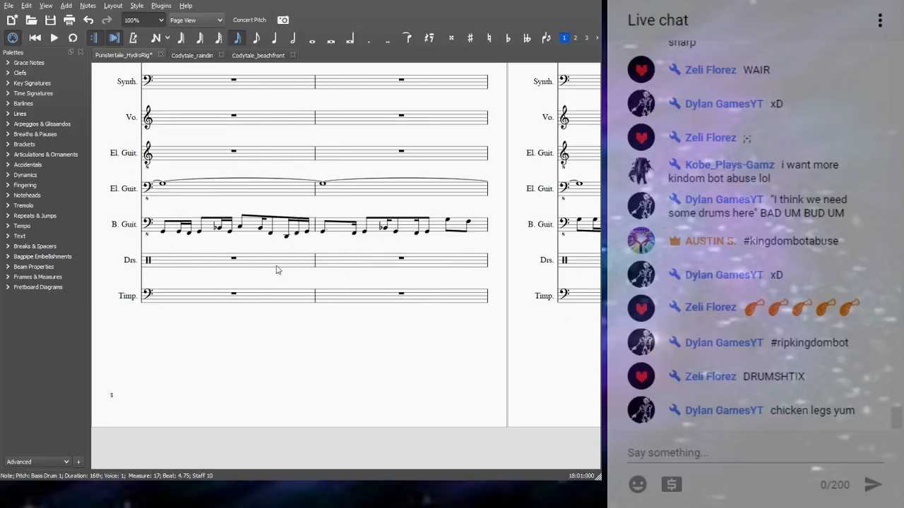
# Copy the drum pattern of measure 17 into measure 18 of the drum staff.
pyautogui.hscroll(-5, 226, 280)
pyautogui.click(216, 271)
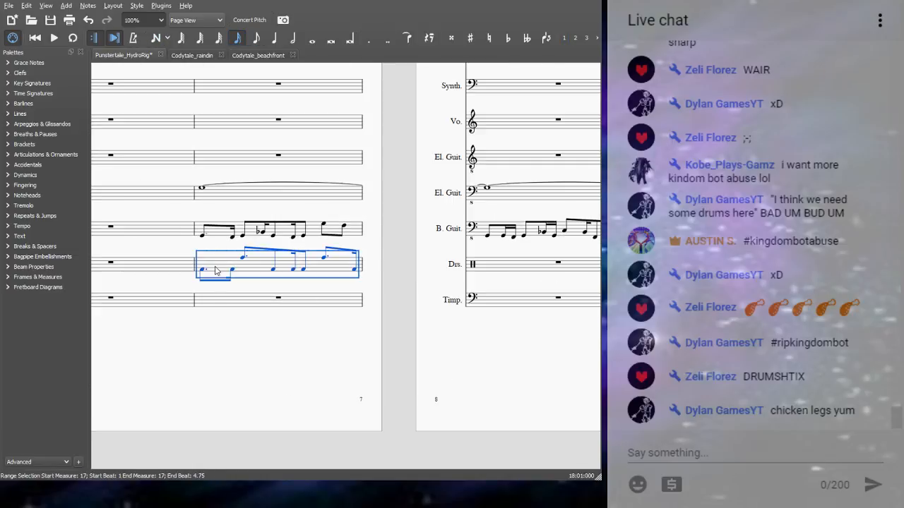
pyautogui.click(495, 276)
pyautogui.hotkey('ctrl', 'v')
pyautogui.moveTo(233, 437); pyautogui.dragTo(626, 392)
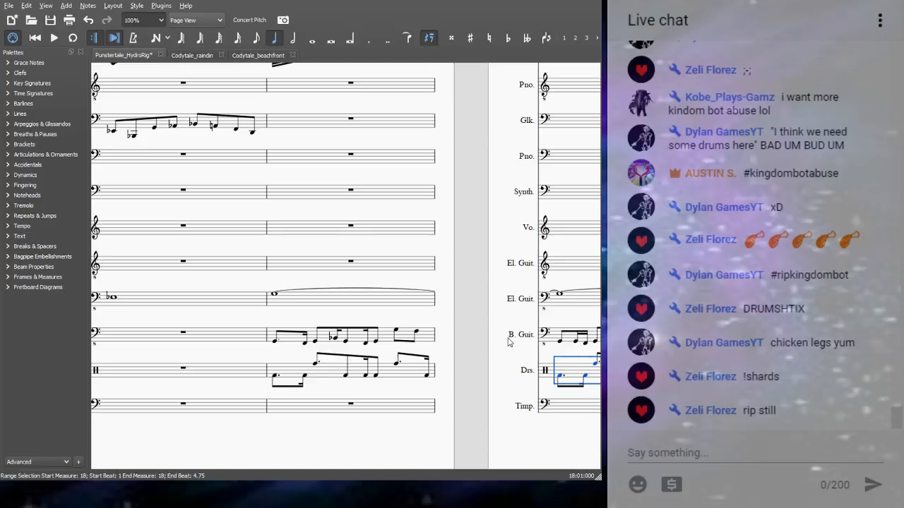
# Play the score from measure 17 with the completed drum pattern, save the file, and stop the playback.
pyautogui.click(275, 377)
pyautogui.press('space')
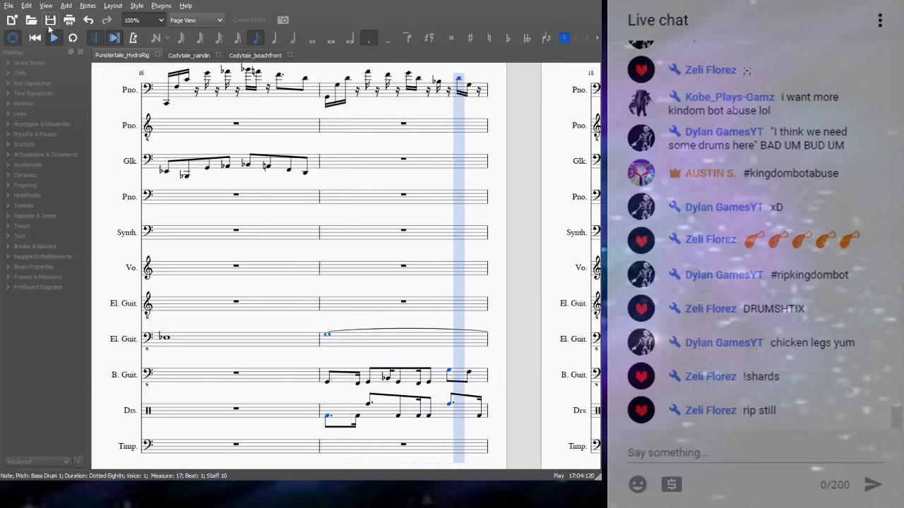
pyautogui.press('space')
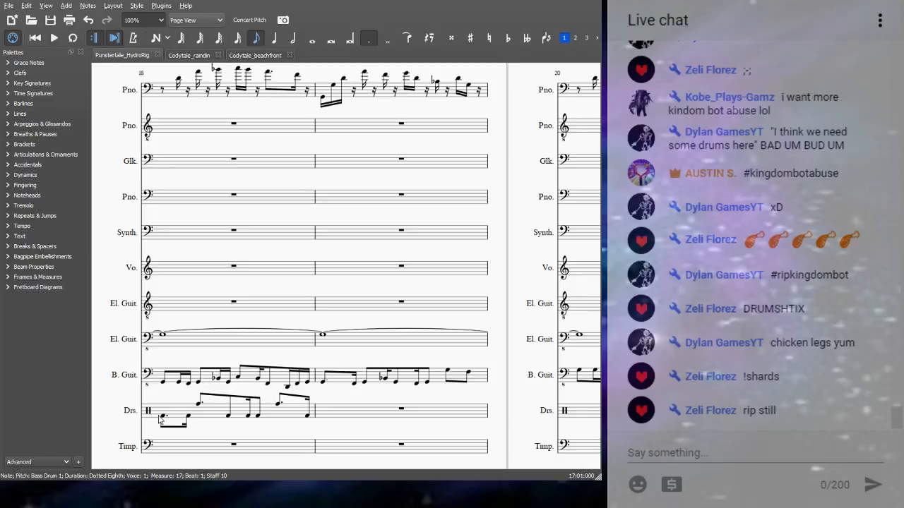
# Change the bass drum on beat 1 of measure 18 to a plain eighth and add a second Bass Drum 1 eighth at beat 1.5.
pyautogui.press('.')
pyautogui.press('n')
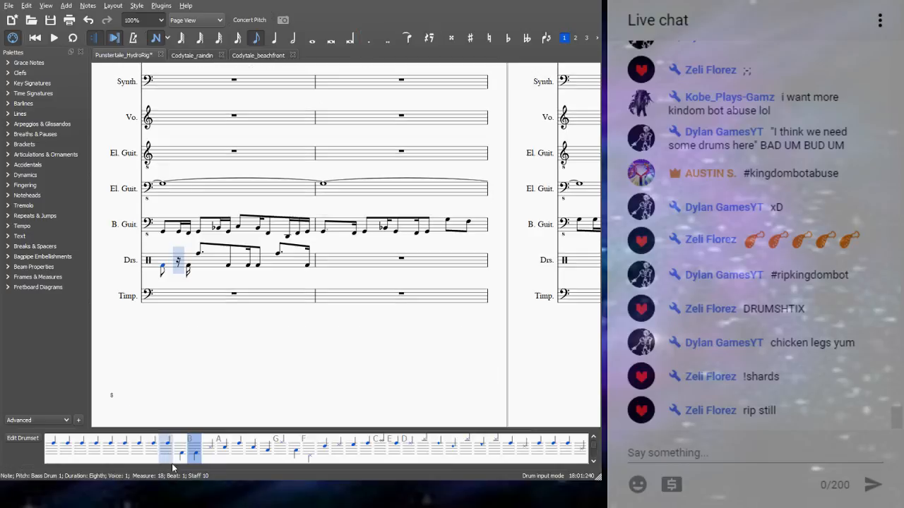
pyautogui.click(178, 272)
pyautogui.click(201, 256)
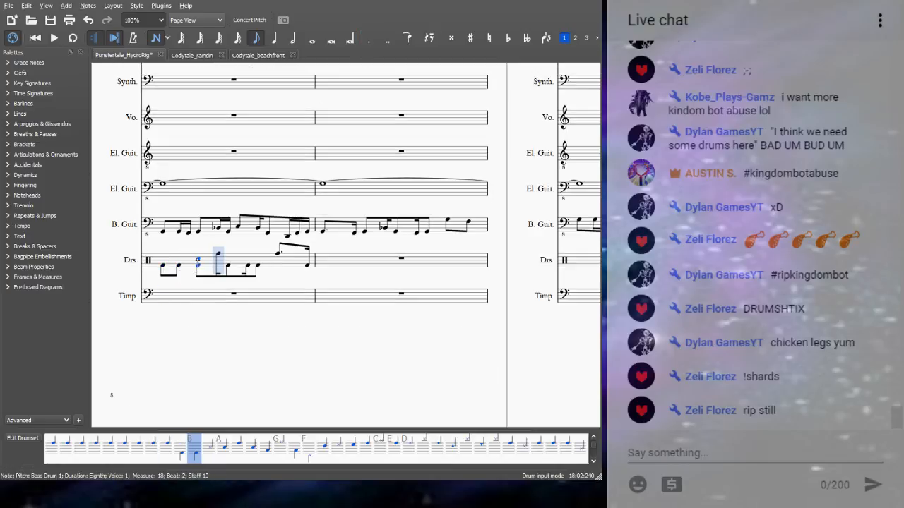
pyautogui.hotkey('ctrl', 'z')
pyautogui.press('Escape')
# Shorten the hammer note on beat 2 of measure 18 to a 16th and follow it with an Acoustic Bass Drum eighth at beat 2.25.
pyautogui.click(199, 254)
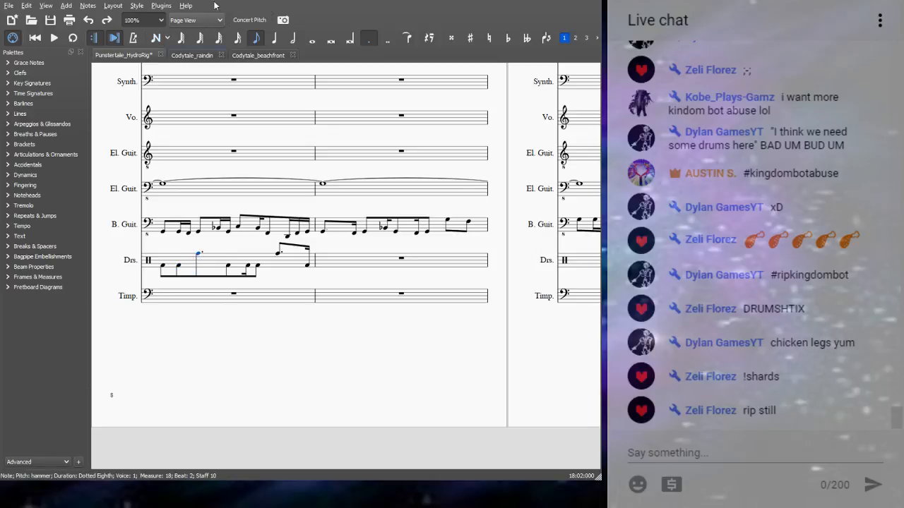
pyautogui.click(239, 38)
pyautogui.press('n')
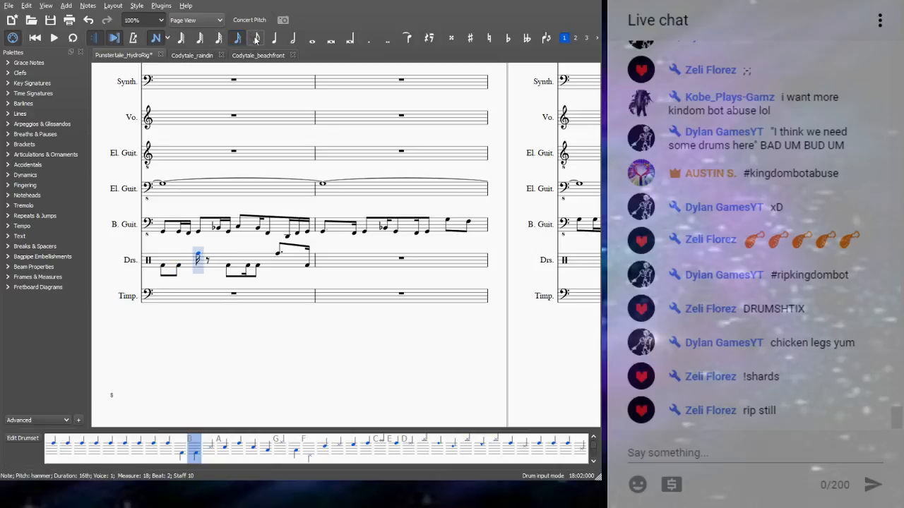
pyautogui.click(180, 453)
pyautogui.click(208, 273)
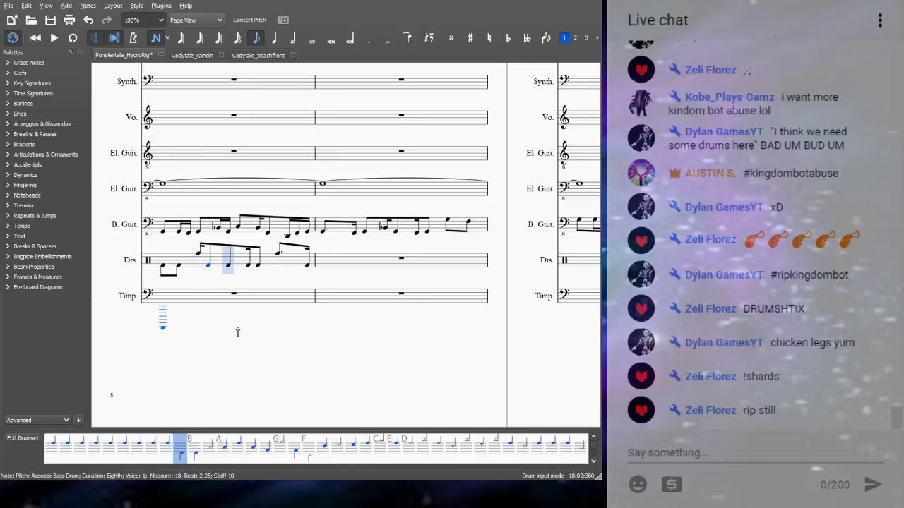
pyautogui.press('Escape')
# Raise the Bass Drum 1 eighth at beat 2.75 of measure 18 to the hammer pitch.
pyautogui.click(228, 266)
pyautogui.press('Up')
pyautogui.press('Up')
pyautogui.press('Up')
pyautogui.press('Up')
pyautogui.press('Up')
pyautogui.press('Up')
pyautogui.press('Up')
pyautogui.press('Up')
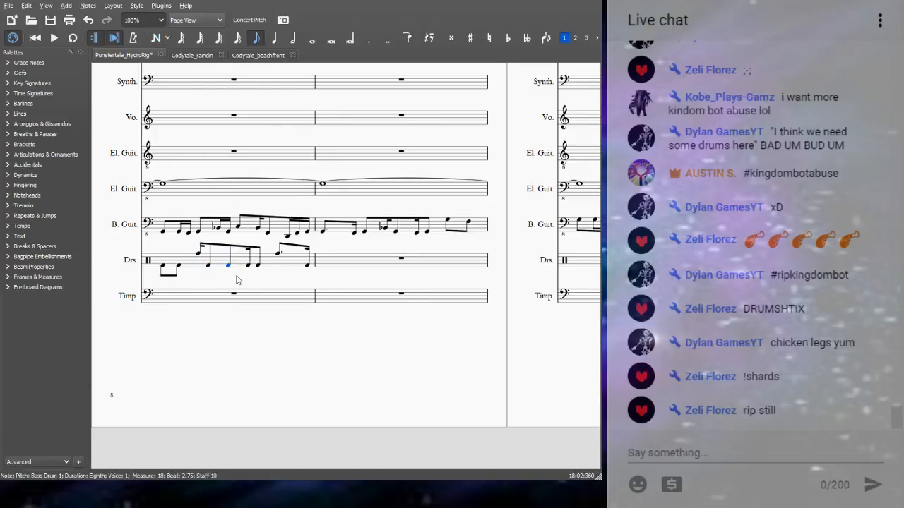
# Play the varied drum rhythm from beat 1 of measure 18 and stop the playback.
pyautogui.click(168, 272)
pyautogui.press('space')
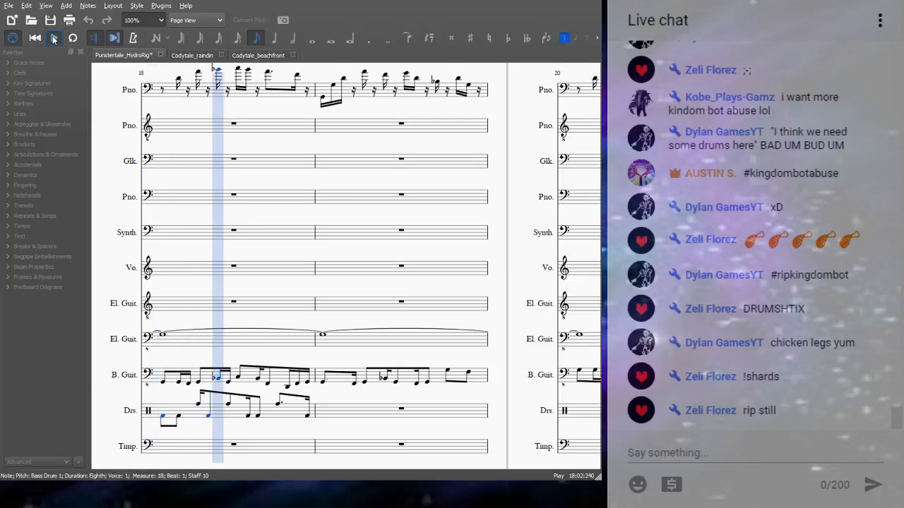
pyautogui.press('space')
# Try a drum sound with an x notehead on the 16th at beat 4.75 of measure 18 and play it briefly.
pyautogui.click(258, 417)
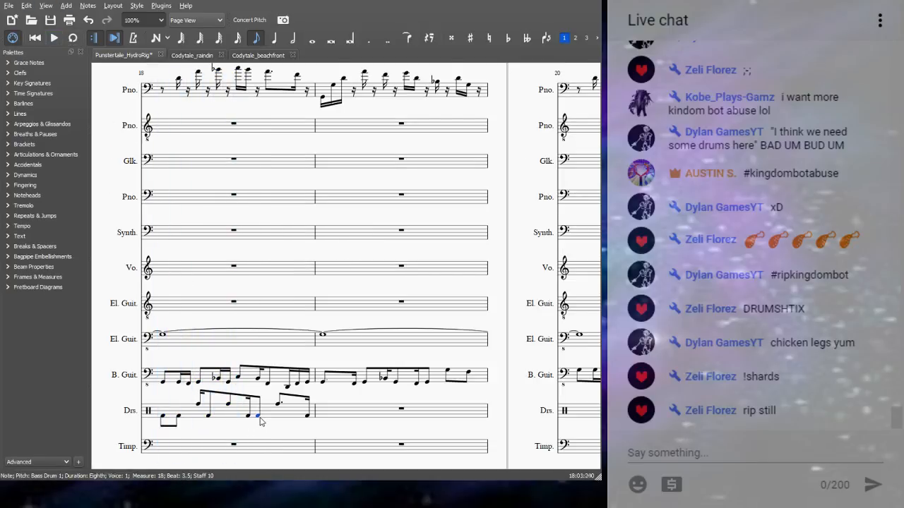
pyautogui.click(308, 418)
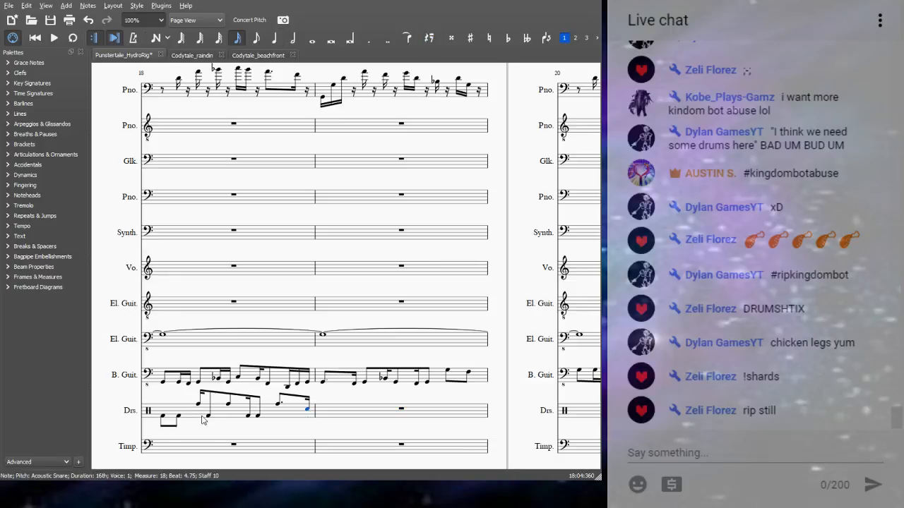
pyautogui.click(163, 419)
pyautogui.click(53, 38)
pyautogui.click(48, 38)
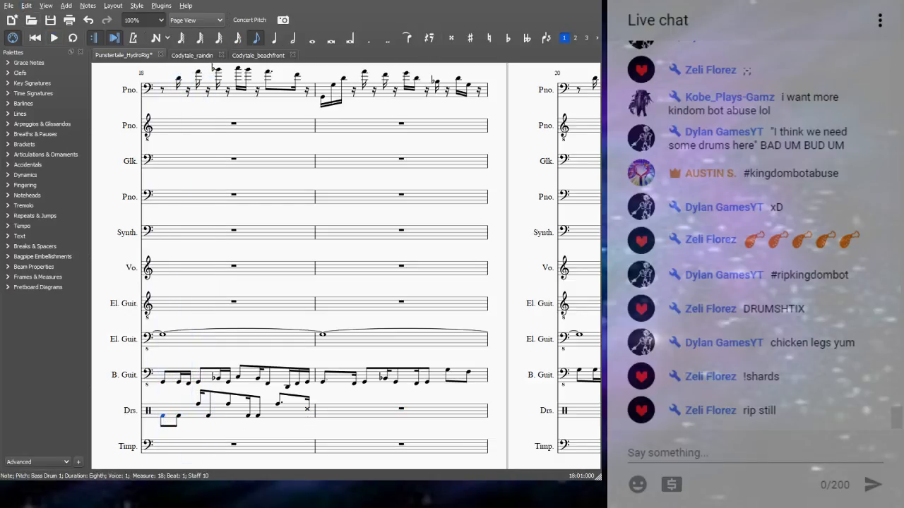
# Shorten the bass drum note at beat 1.5 of measure 18 to a 16th and fill the following 16th rest with Bass Drum 1.
pyautogui.click(179, 419)
pyautogui.click(237, 38)
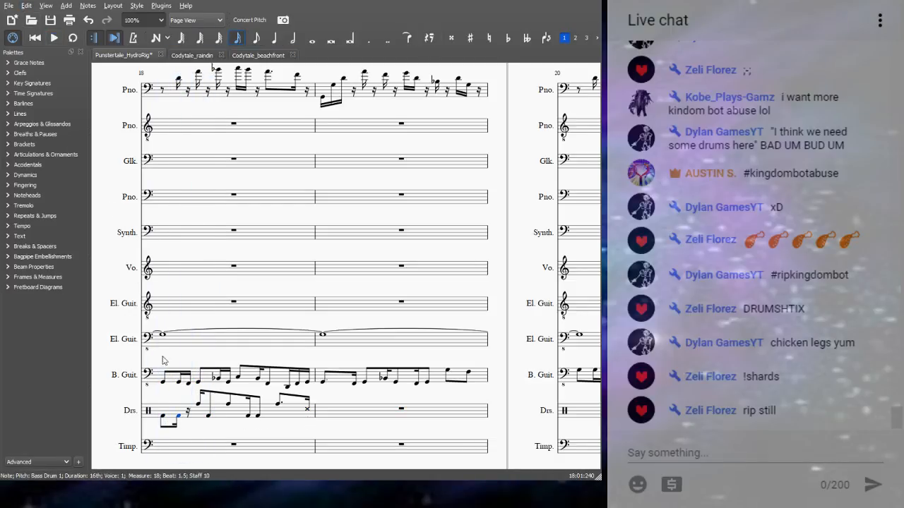
pyautogui.press('n')
pyautogui.click(181, 455)
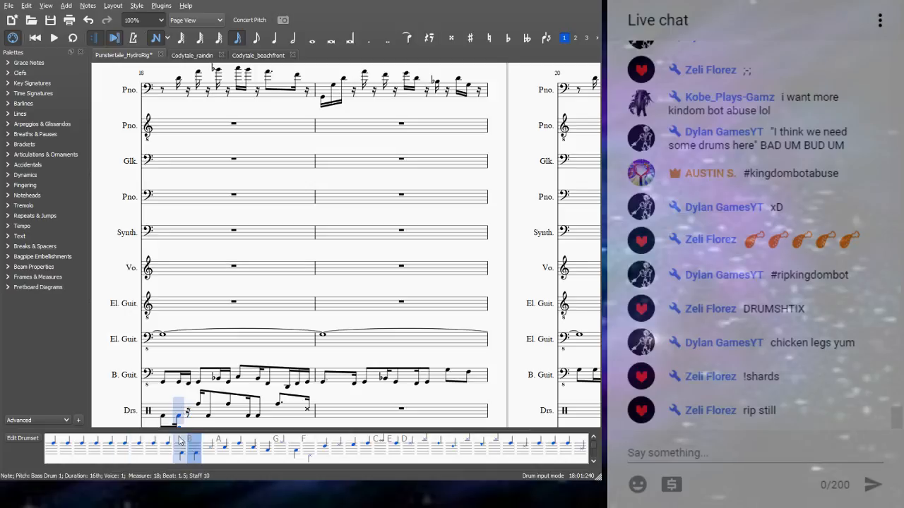
pyautogui.click(180, 419)
pyautogui.press('Escape')
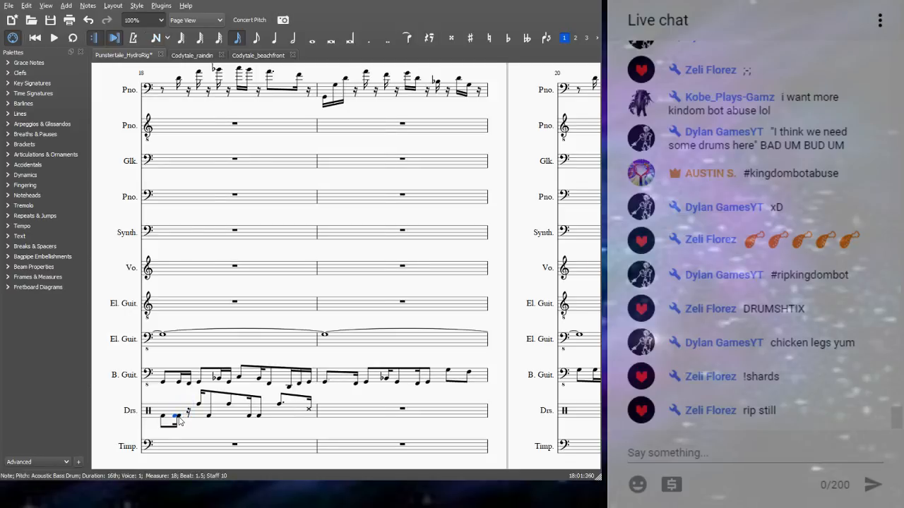
pyautogui.press('n')
pyautogui.click(194, 448)
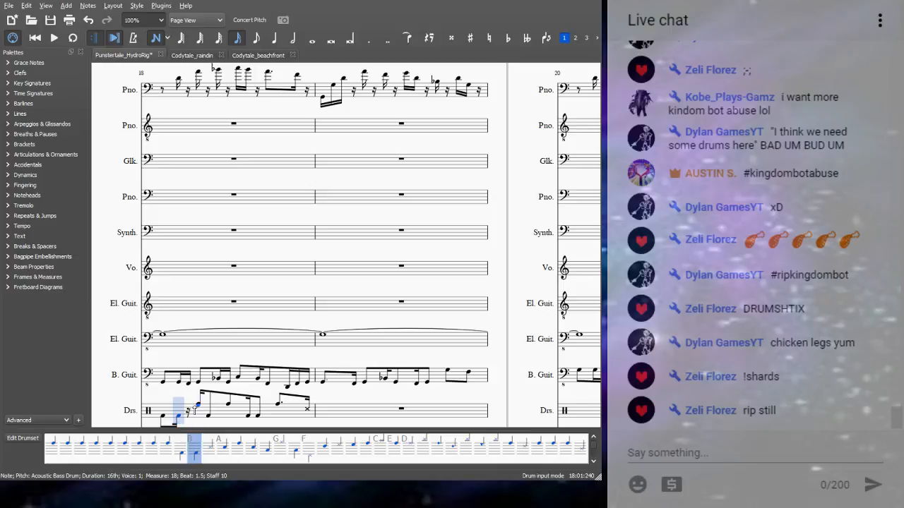
pyautogui.click(187, 416)
pyautogui.press('Escape')
# Play measure 18, change its 16th note at beat 4.75 to an Acoustic Snare, and play the measure again.
pyautogui.press('space')
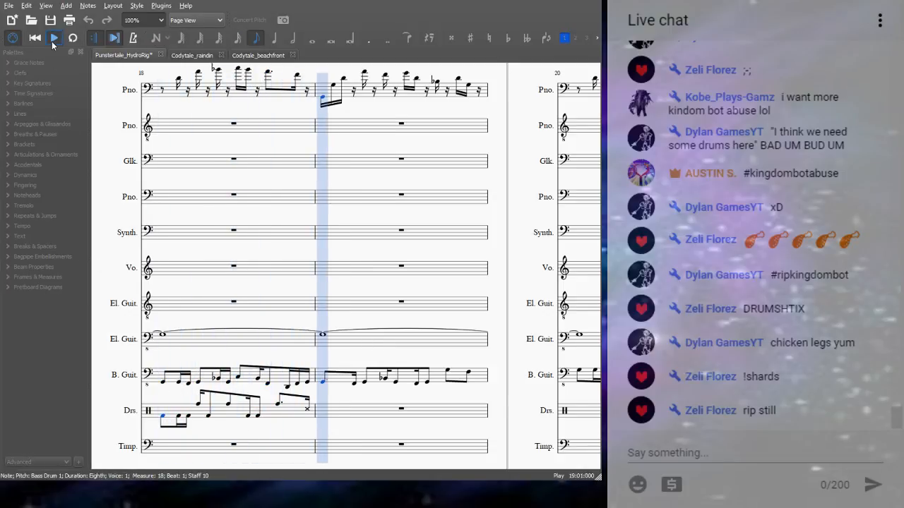
pyautogui.press('space')
pyautogui.click(307, 411)
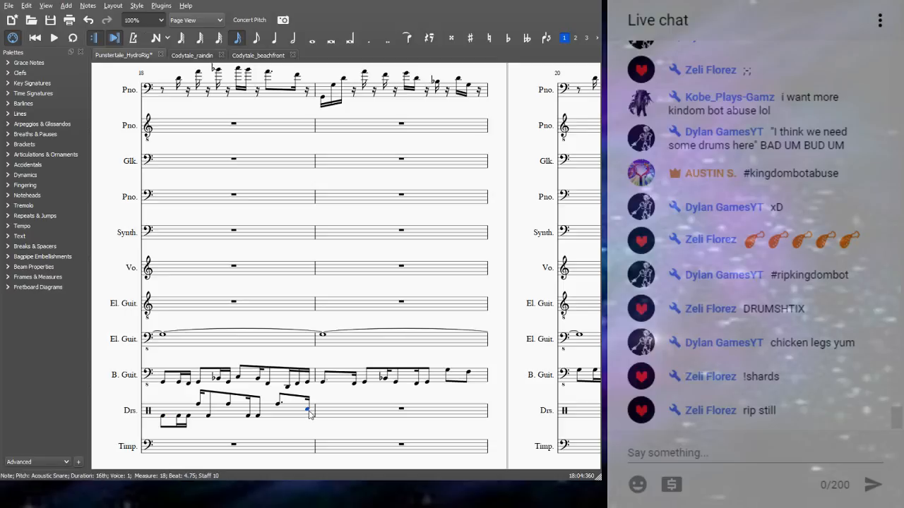
pyautogui.click(166, 417)
pyautogui.press('space')
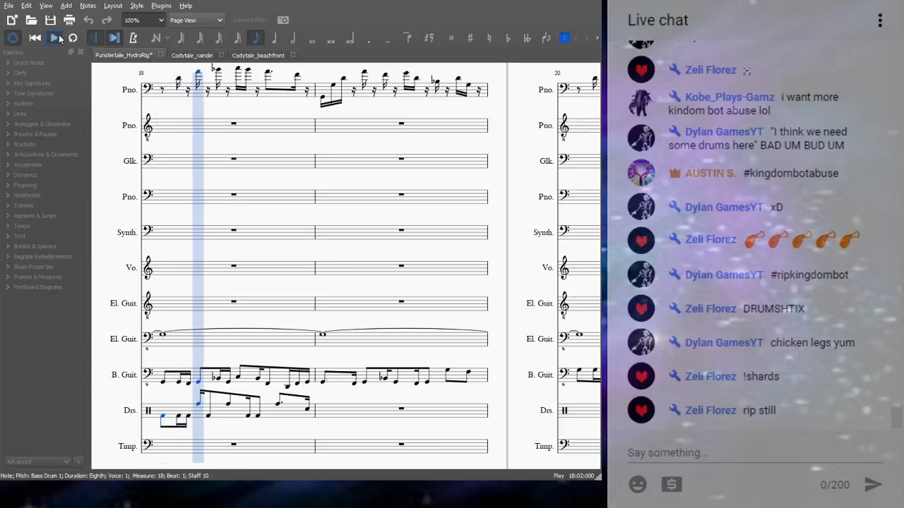
pyautogui.press('space')
# Add an Acoustic Snare to the hammer 16th on beat 2 of measure 18.
pyautogui.click(202, 412)
pyautogui.press('n')
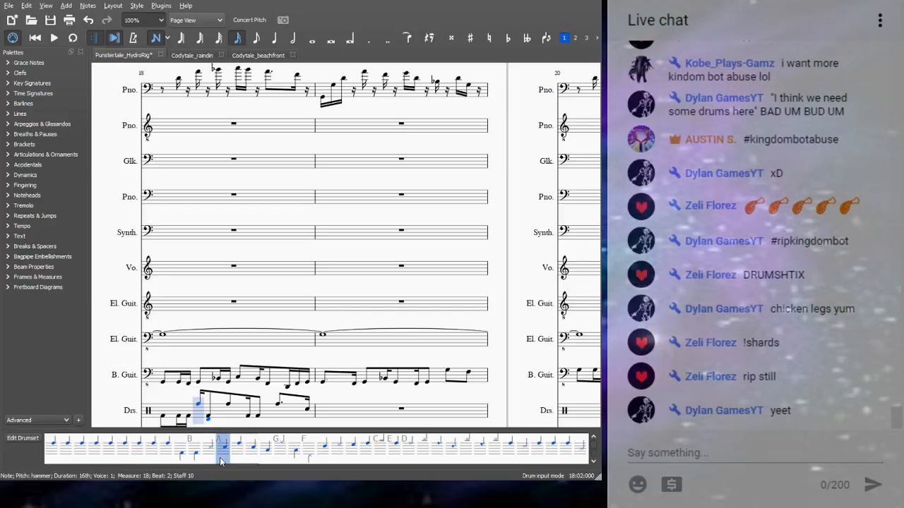
pyautogui.click(199, 420)
pyautogui.press('n')
pyautogui.click(208, 268)
pyautogui.press('n')
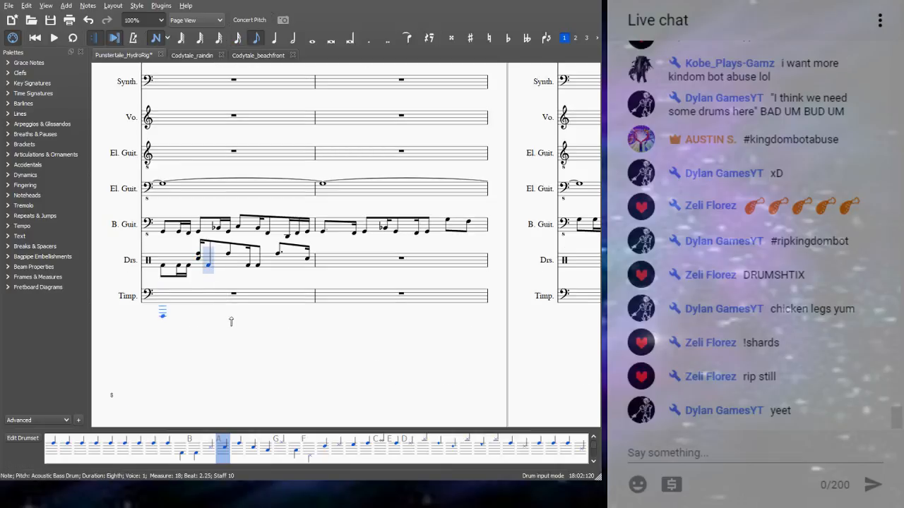
pyautogui.click(195, 455)
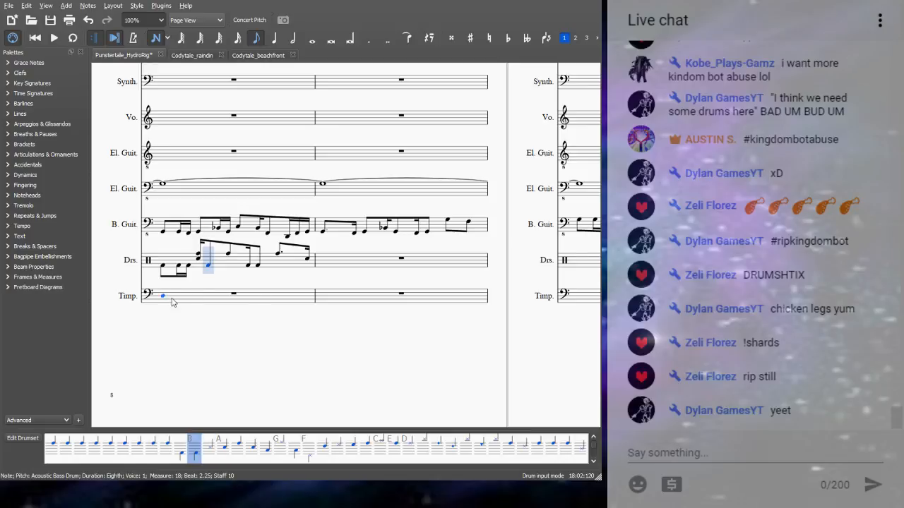
pyautogui.press('Escape')
# Play measure 18 from beat 1 with the layered snare and stop the playback.
pyautogui.click(54, 38)
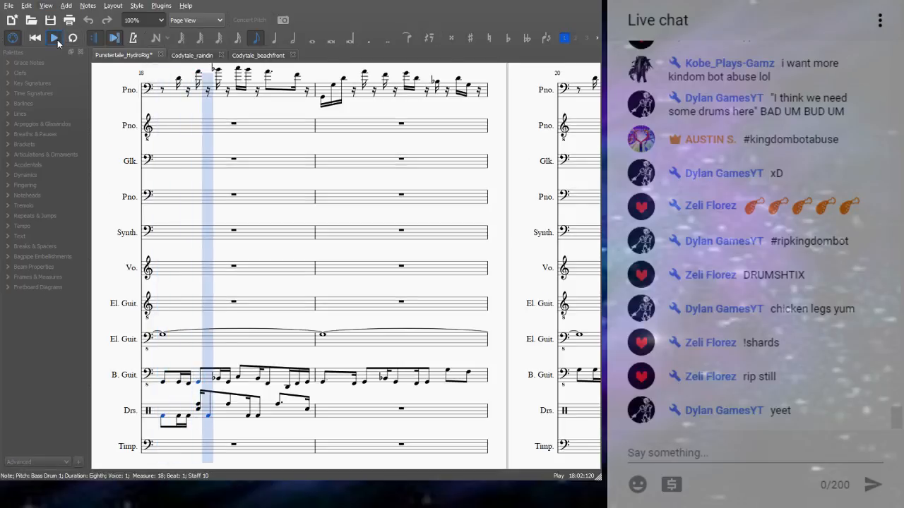
pyautogui.click(58, 40)
# Add an Acoustic Snare to the hammer notes at beats 2.75 and 4 of measure 18.
pyautogui.press('n')
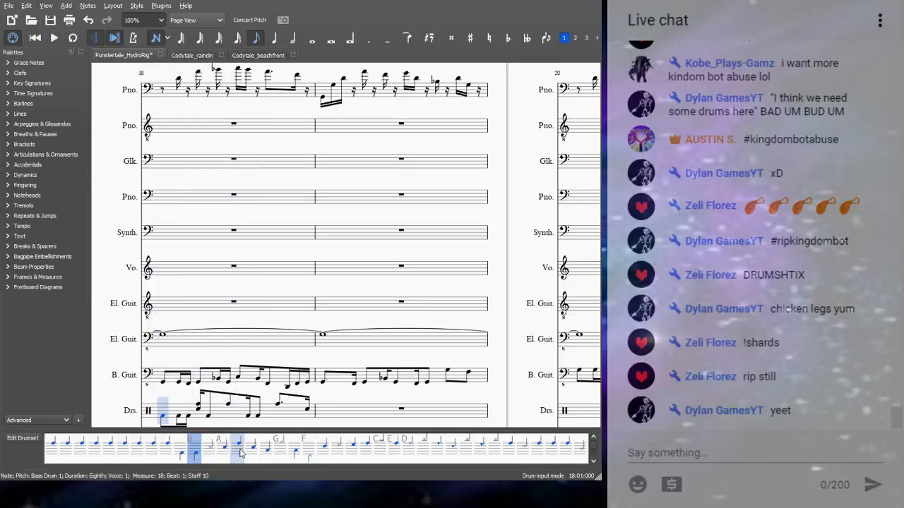
pyautogui.click(228, 415)
pyautogui.scroll(-2, 233, 415)
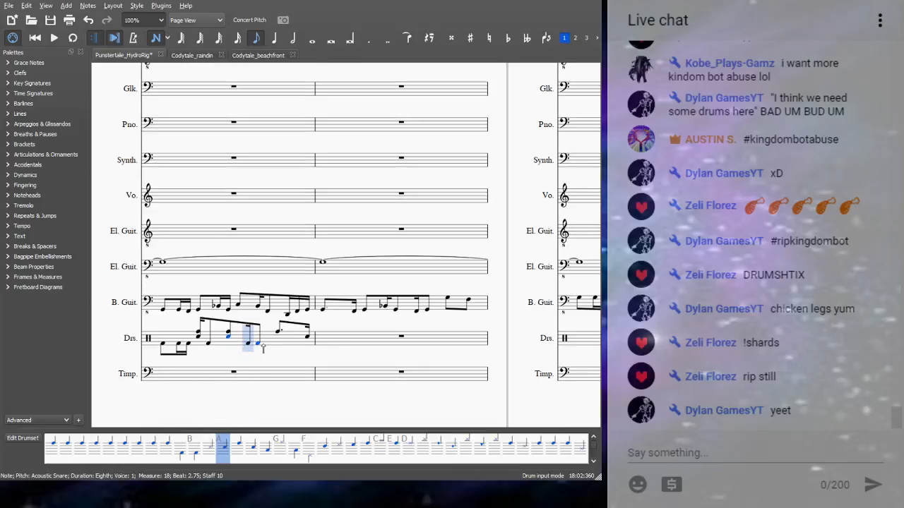
pyautogui.press('Escape')
pyautogui.click(257, 344)
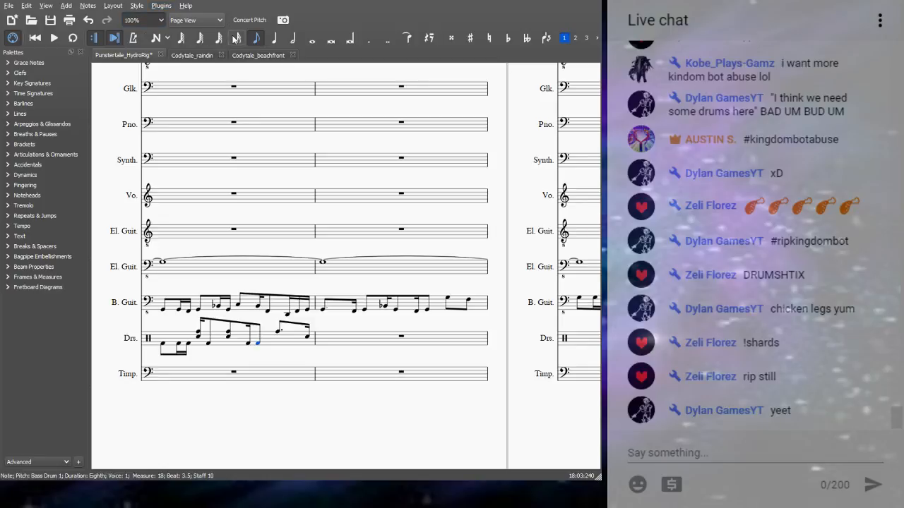
pyautogui.click(275, 331)
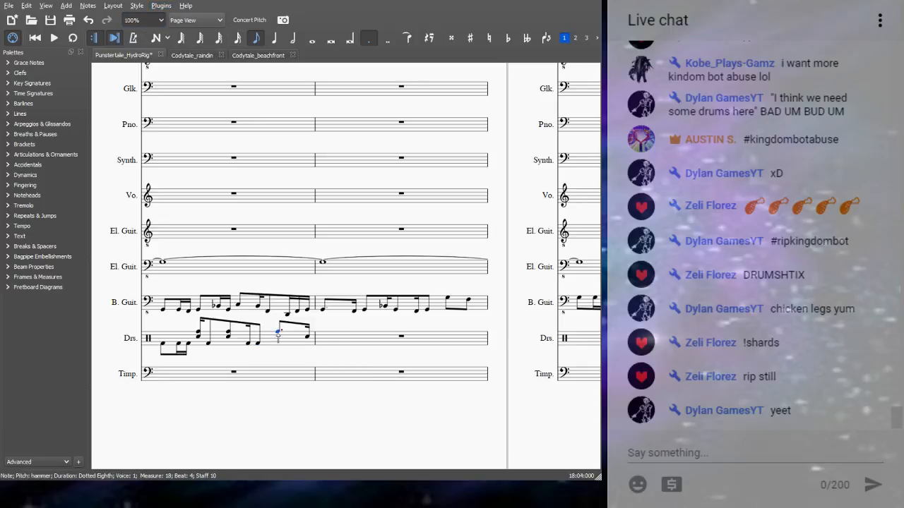
pyautogui.press('n')
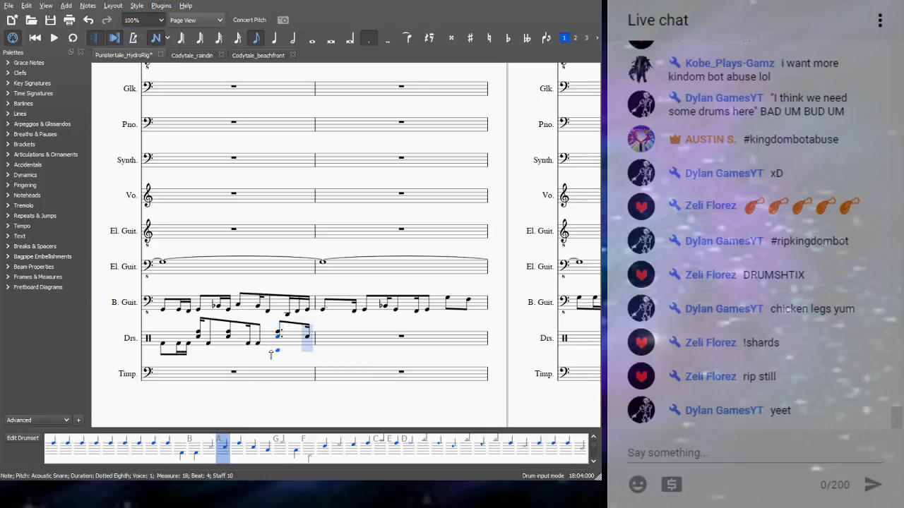
pyautogui.press('Escape')
# Repeat the drum pattern of measures 17–18 into measures 19–20 and save the score.
pyautogui.click(182, 333)
pyautogui.hotkey('shift', 'Left')
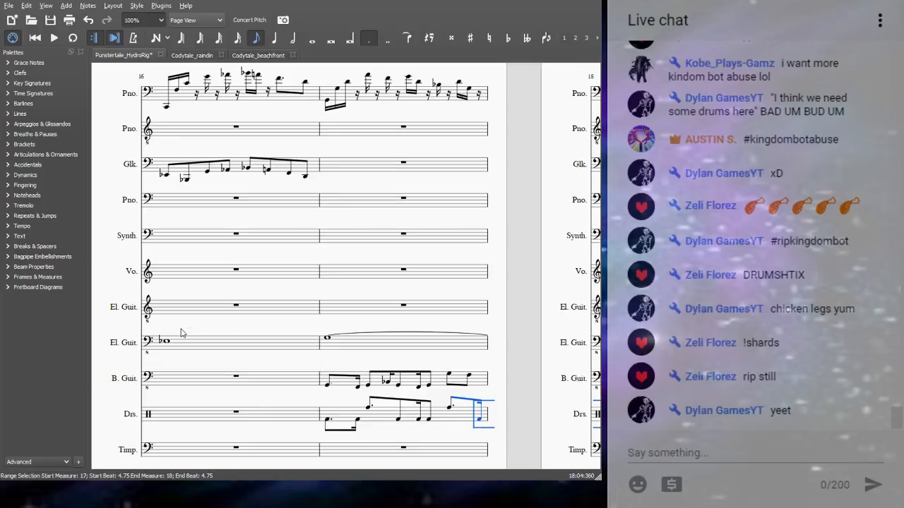
pyautogui.hotkey('ctrl', 'shift', 'Left')
pyautogui.press('r')
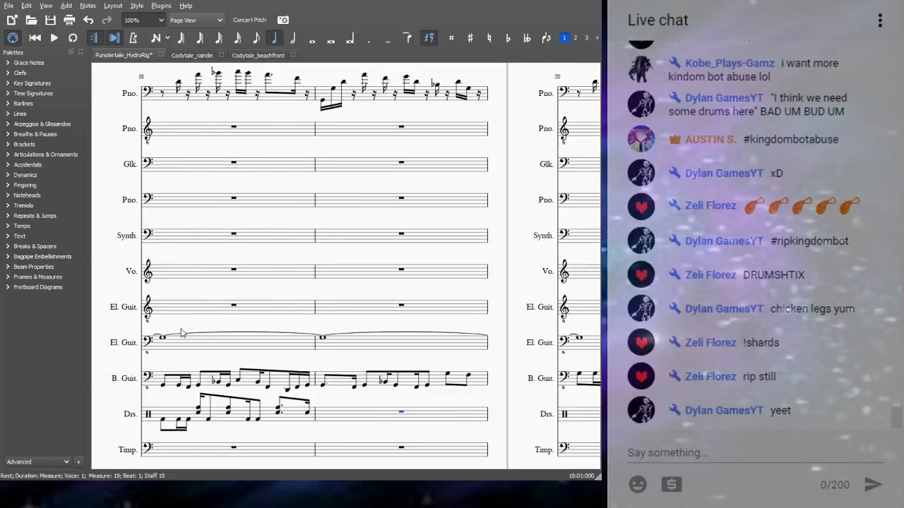
pyautogui.press('r')
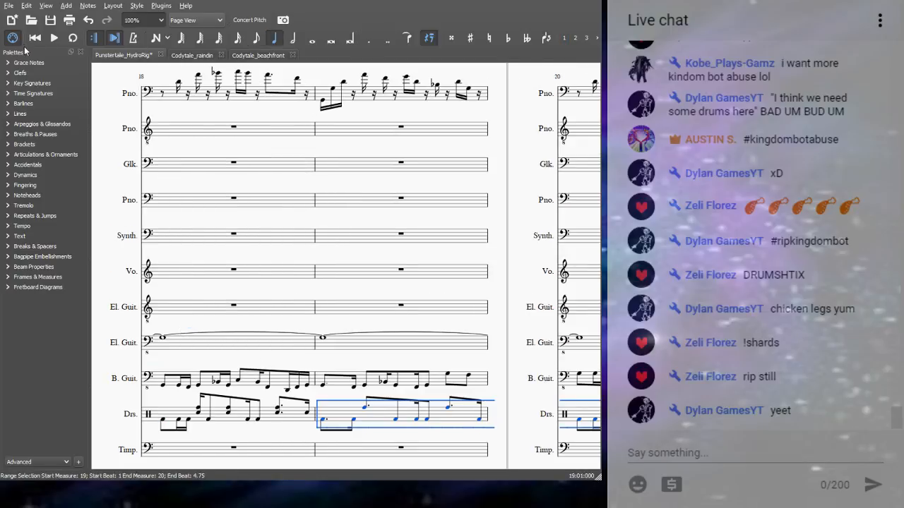
pyautogui.click(50, 20)
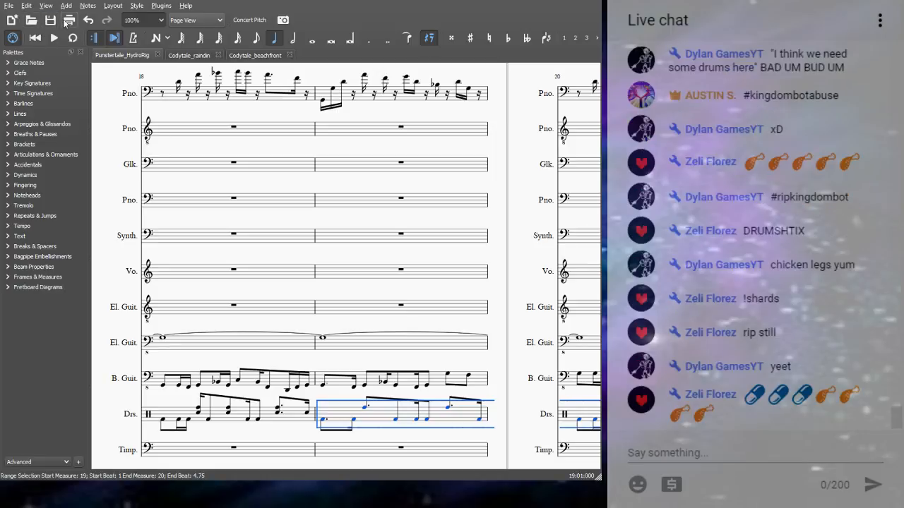
# Play the whole score from measure 1 into the copied drum pattern in measure 20 and stop the playback.
pyautogui.click(296, 367)
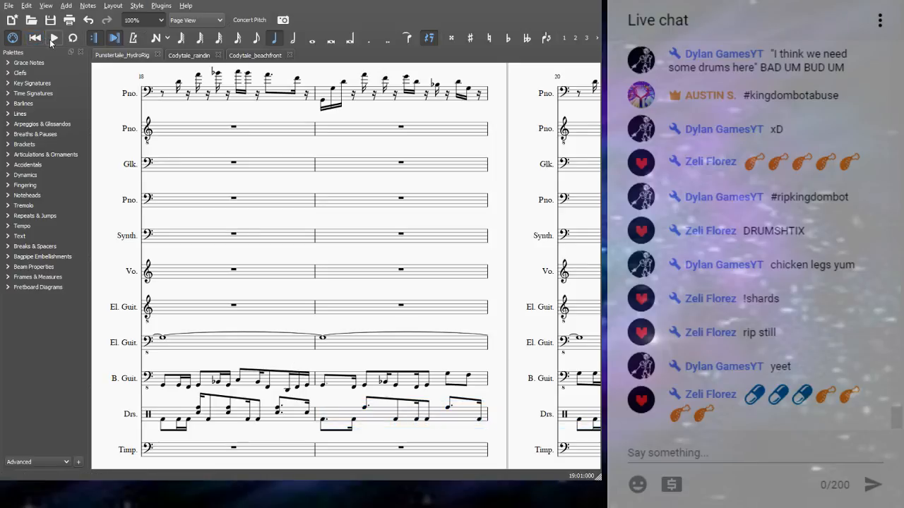
pyautogui.click(52, 41)
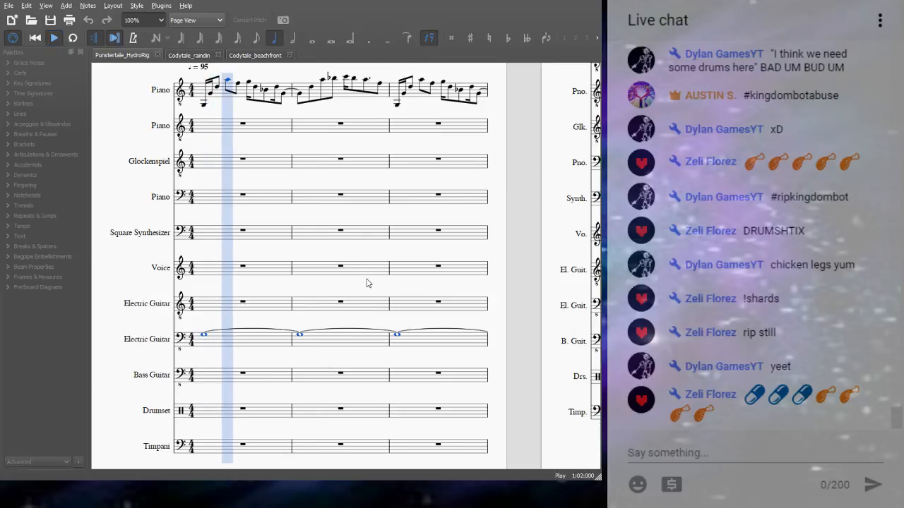
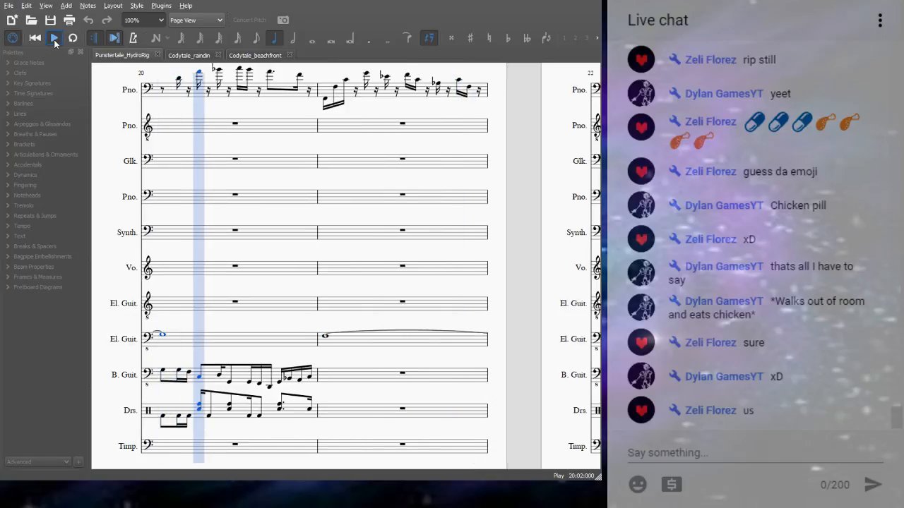
pyautogui.click(54, 41)
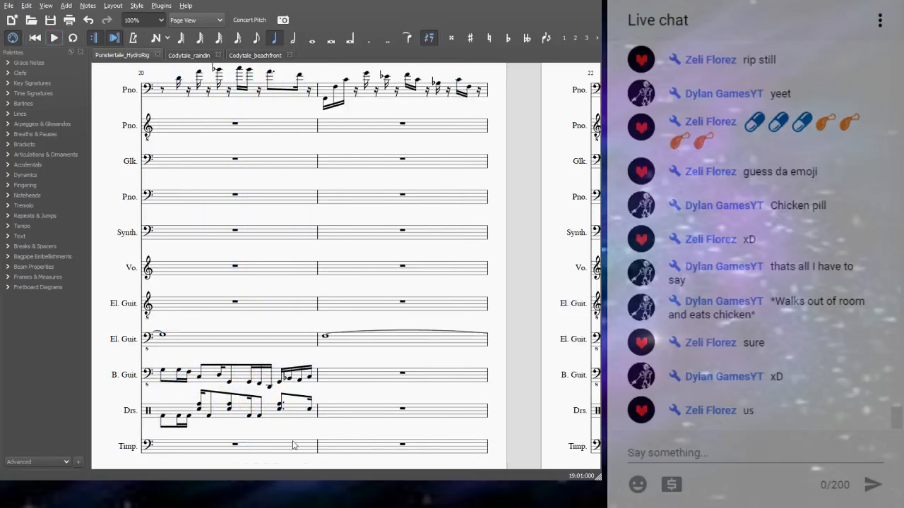
# Repeat the drum pattern of measures 17–20 into measures 21–24 and save the score.
pyautogui.click(296, 420)
pyautogui.hotkey('ctrl', 'shift', 'Left')
pyautogui.hotkey('ctrl', 'shift', 'Left')
pyautogui.hotkey('ctrl', 'shift', 'Left')
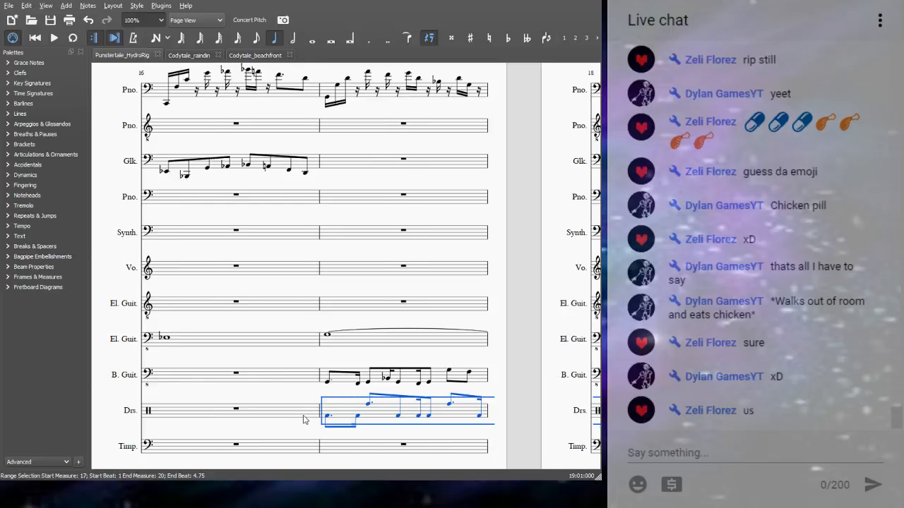
pyautogui.press('Right')
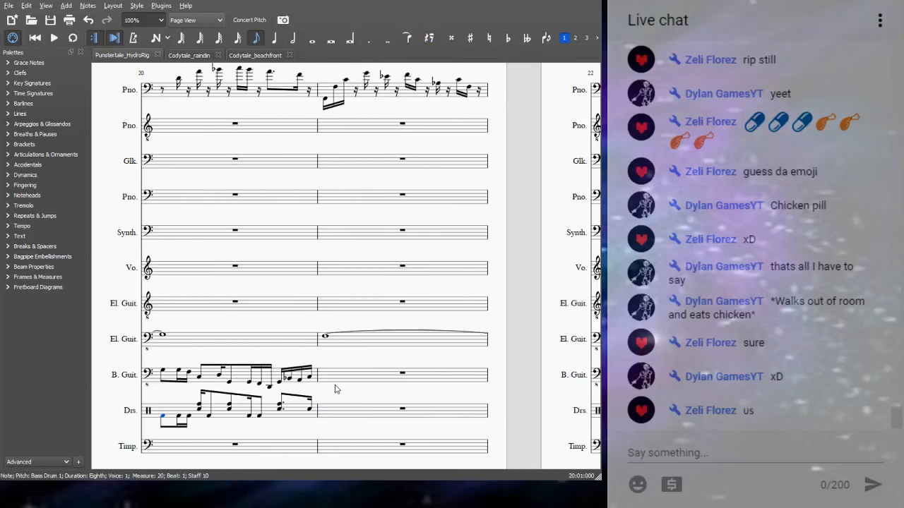
pyautogui.hotkey('ctrl', 'v')
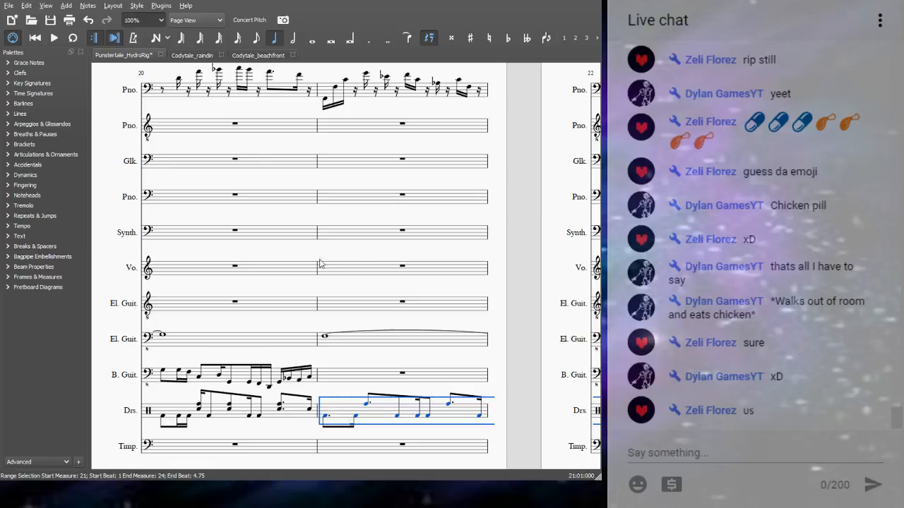
pyautogui.click(50, 19)
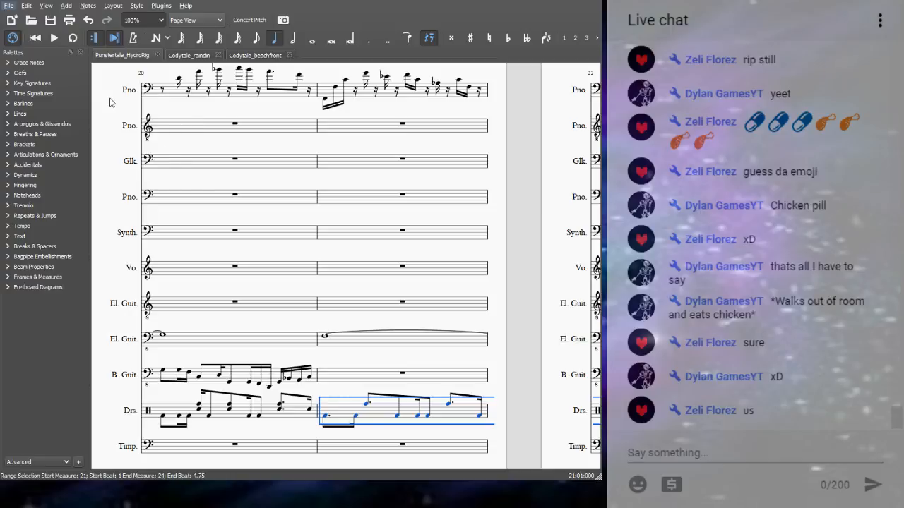
# Open the TTales benifomegaly ULTIMA score, play it from the beginning through measure 72, stop the playback and close the score.
pyautogui.moveTo(445, 244); pyautogui.dragTo(195, 115)
pyautogui.moveTo(190, 307); pyautogui.dragTo(135, 340)
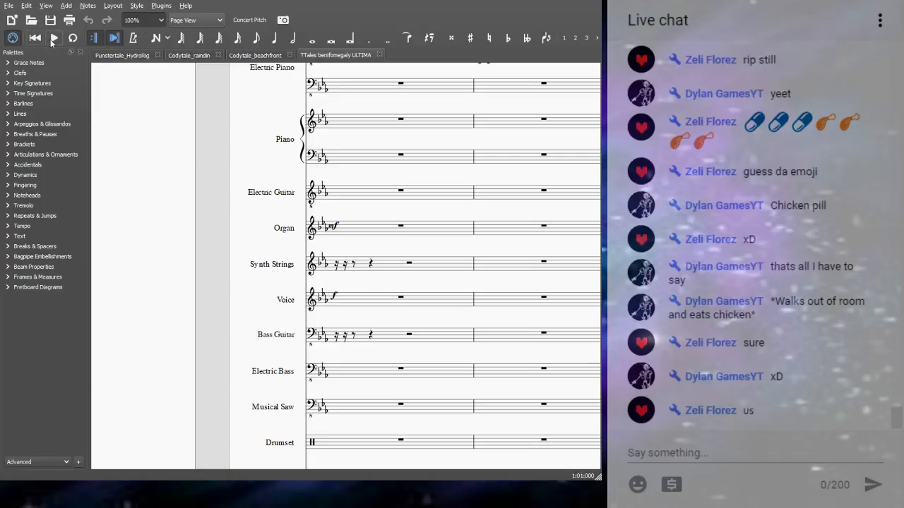
pyautogui.moveTo(131, 145); pyautogui.dragTo(235, 357)
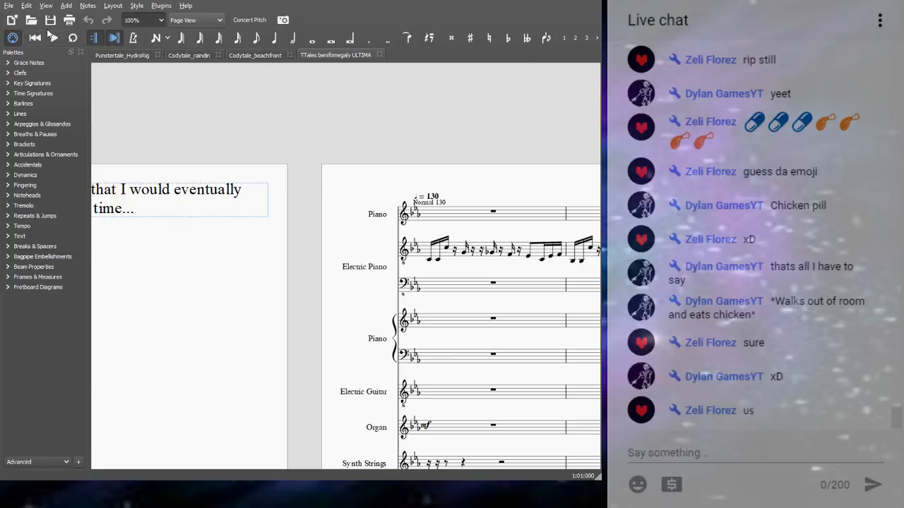
pyautogui.moveTo(140, 287); pyautogui.dragTo(372, 252)
pyautogui.moveTo(331, 242); pyautogui.dragTo(350, 247)
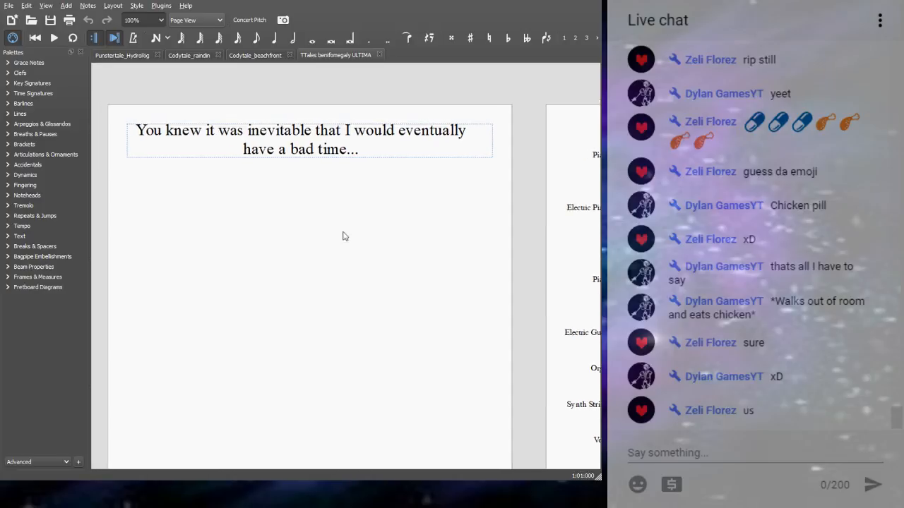
pyautogui.click(59, 40)
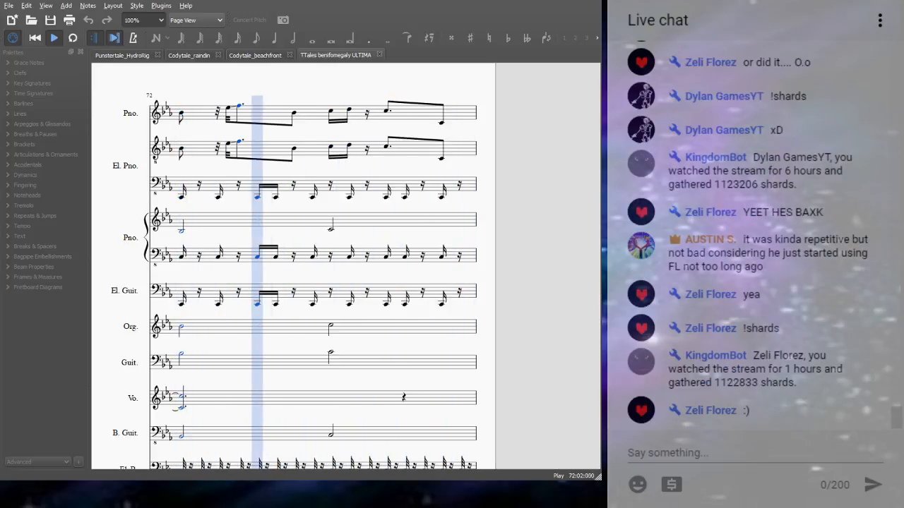
pyautogui.press('space')
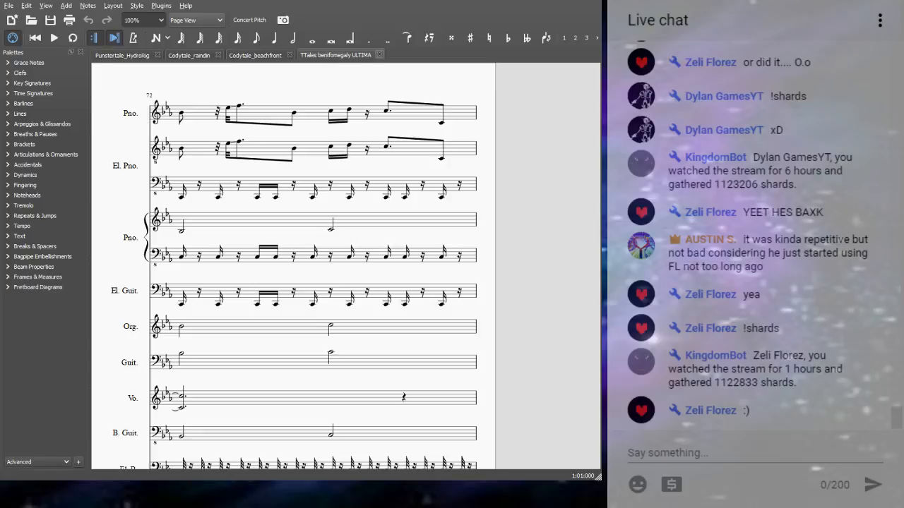
pyautogui.click(379, 55)
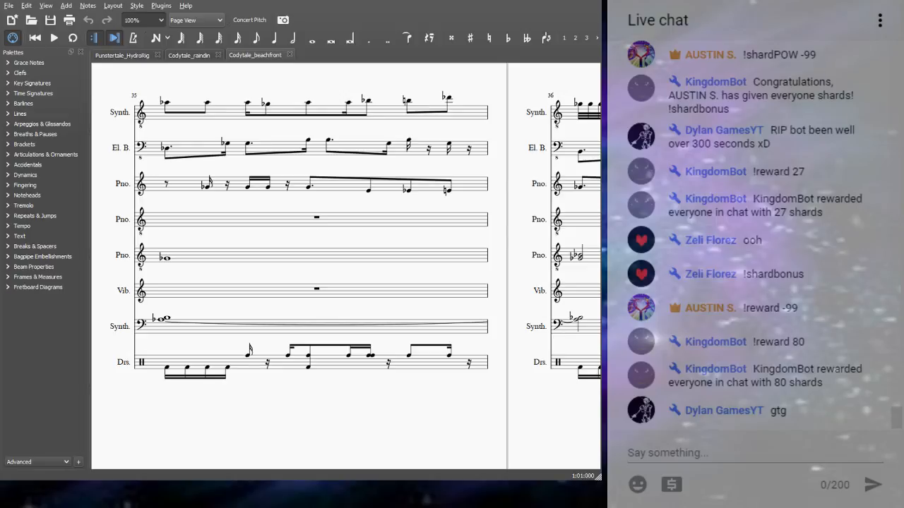
# Return to the Punstertale_HydroRig score, play it from beat 1 of measure 20 and stop the playback.
pyautogui.click(123, 57)
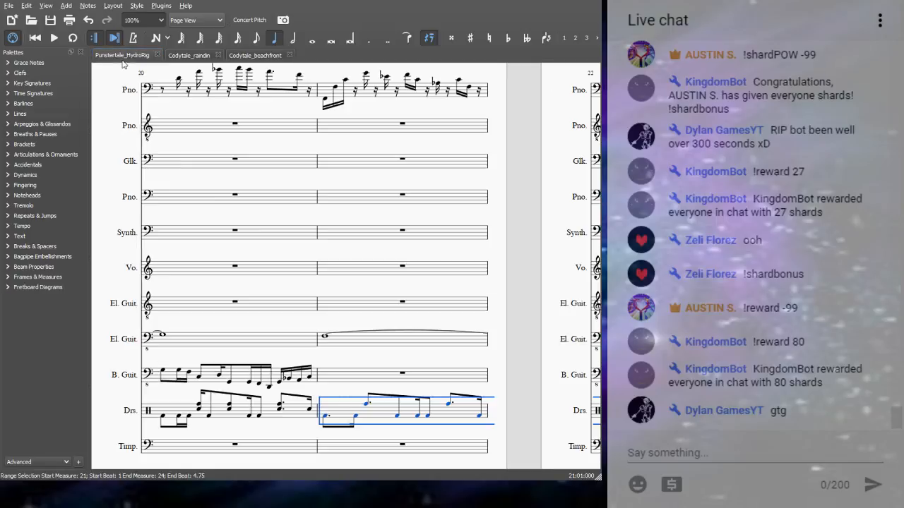
pyautogui.click(161, 91)
pyautogui.press('space')
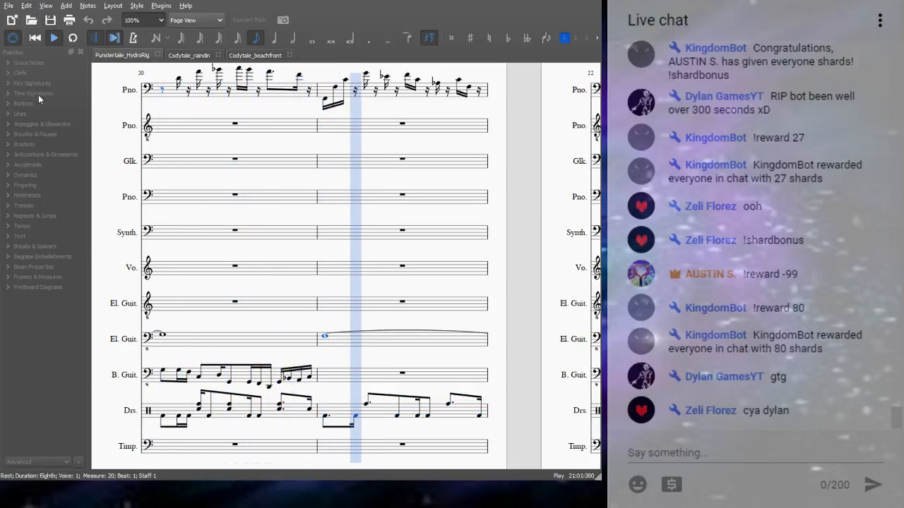
pyautogui.click(53, 39)
# Select the bass guitar line in measures 17–20, play the passage and stop the playback in measure 20.
pyautogui.click(218, 385)
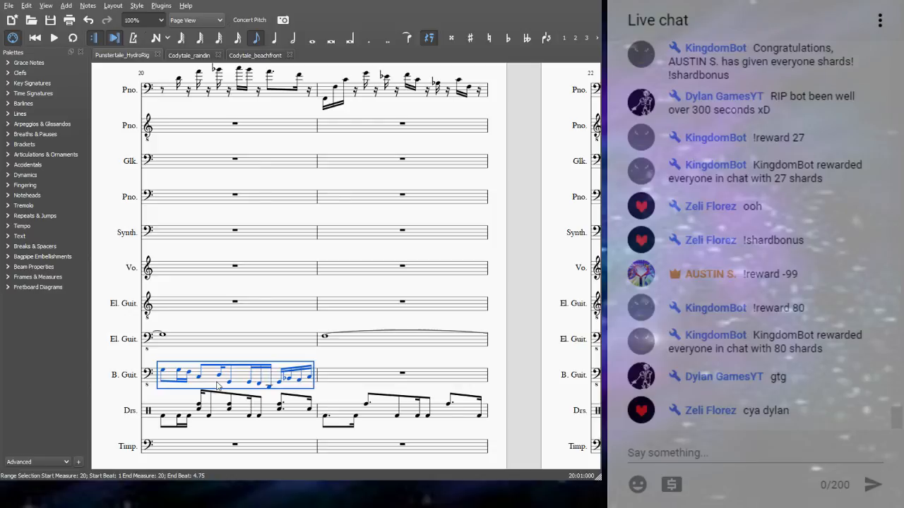
pyautogui.hotkey('ctrl', 'shift', 'Left')
pyautogui.hotkey('ctrl', 'shift', 'Left')
pyautogui.hotkey('ctrl', 'shift', 'Left')
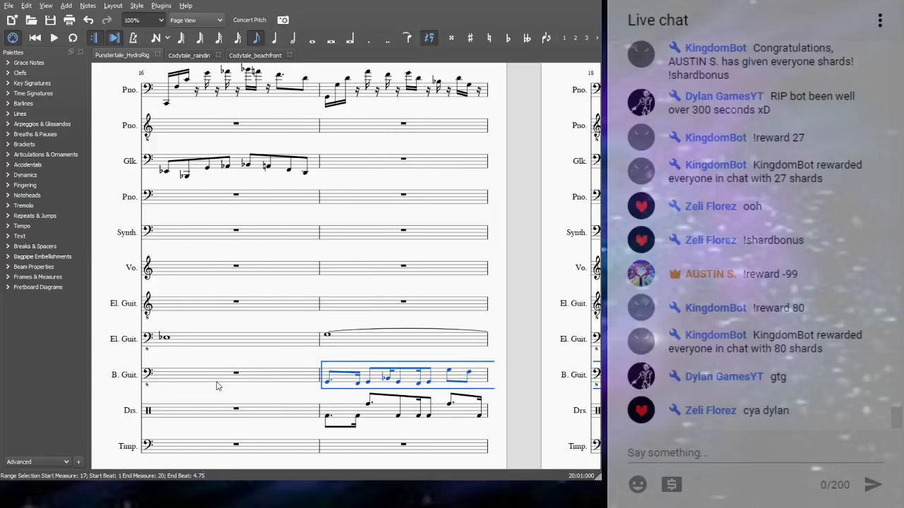
pyautogui.click(54, 38)
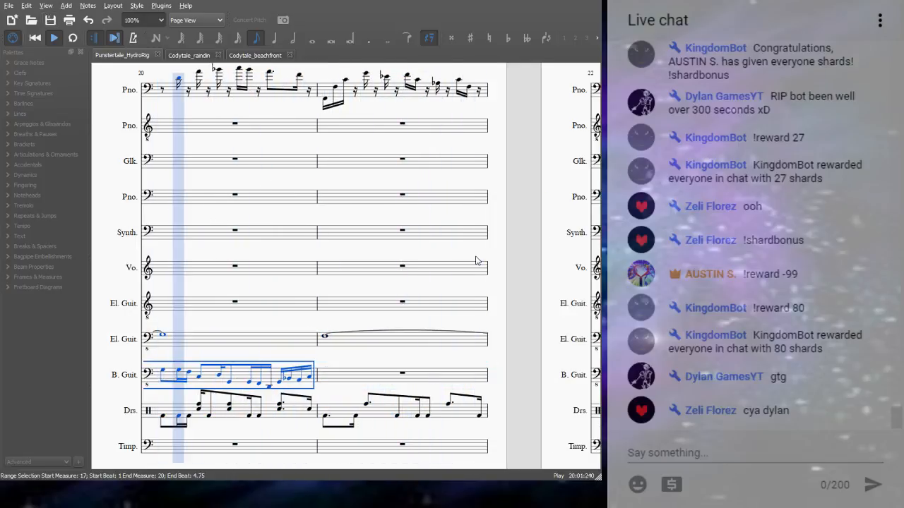
pyautogui.press('space')
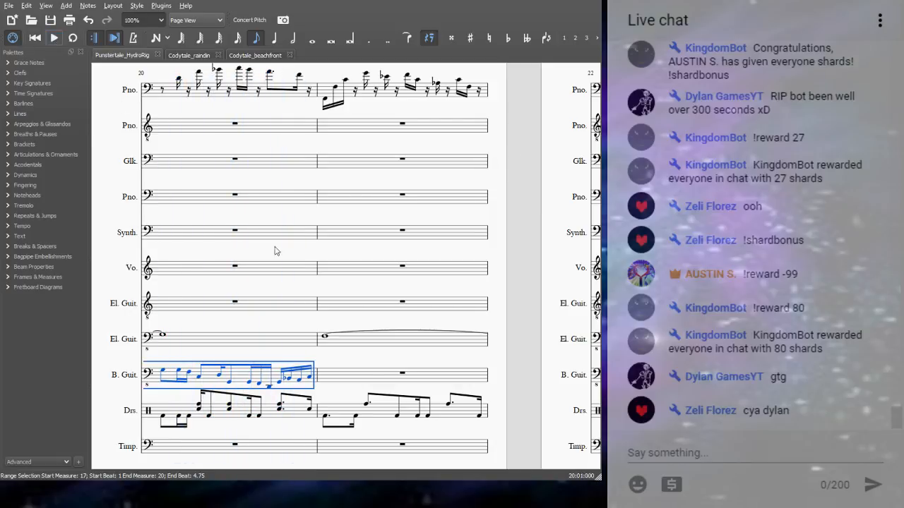
# Copy the bass guitar line of measures 17–20 into measures 21–24 and transpose the copy down two semitones.
pyautogui.click(349, 380)
pyautogui.press('Down')
pyautogui.press('Down')
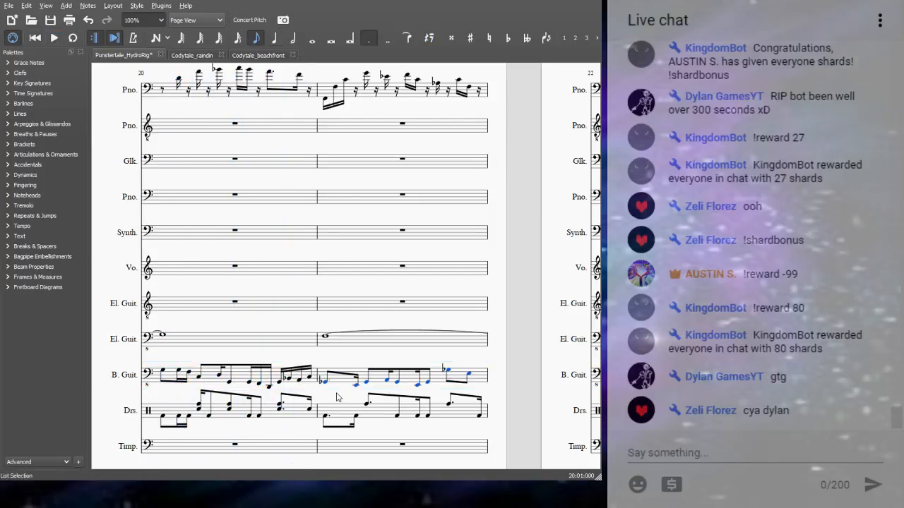
pyautogui.press('Right')
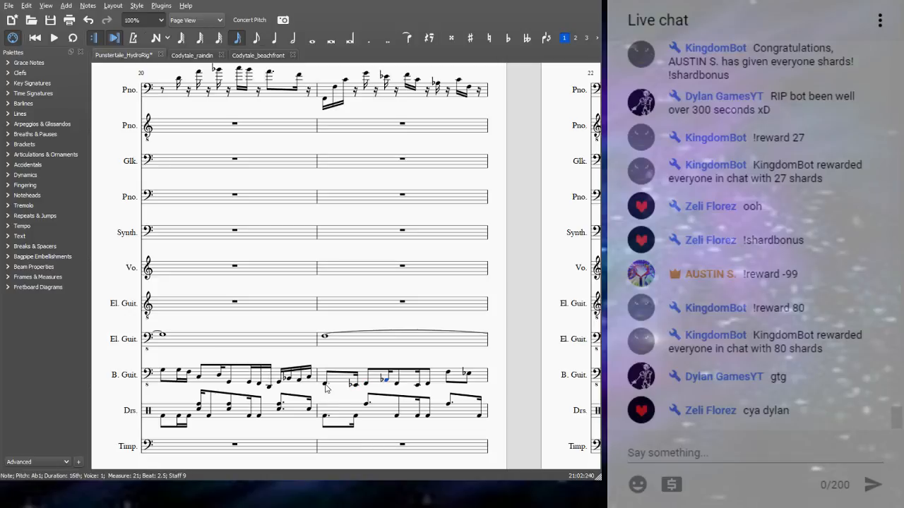
# Play the transposed bass guitar line from beat 1 of measure 21 and stop the playback.
pyautogui.click(325, 384)
pyautogui.click(54, 38)
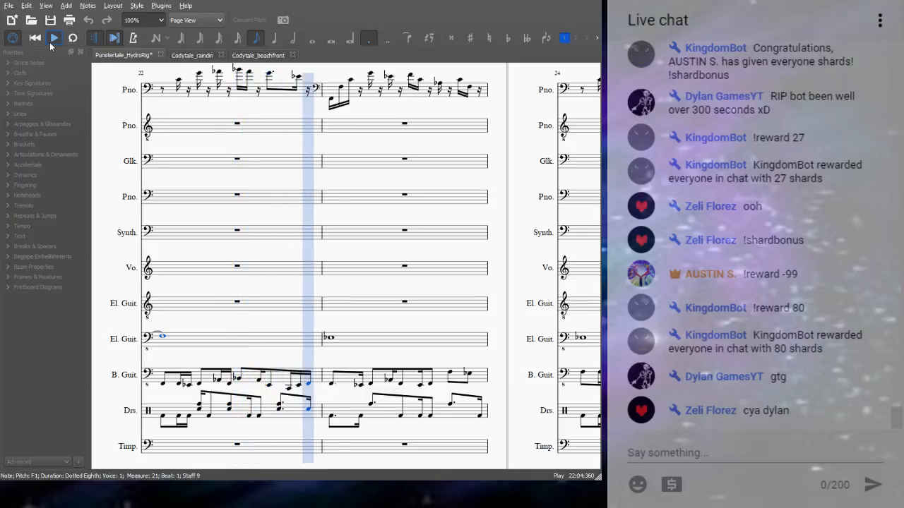
pyautogui.click(50, 41)
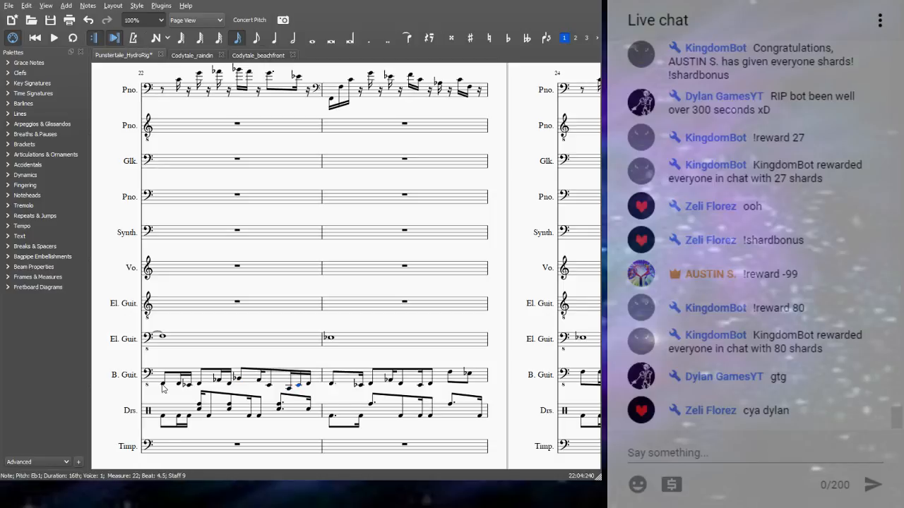
# Raise the entire bass guitar line in measures 17–24 by one octave.
pyautogui.moveTo(302, 412); pyautogui.dragTo(168, 420)
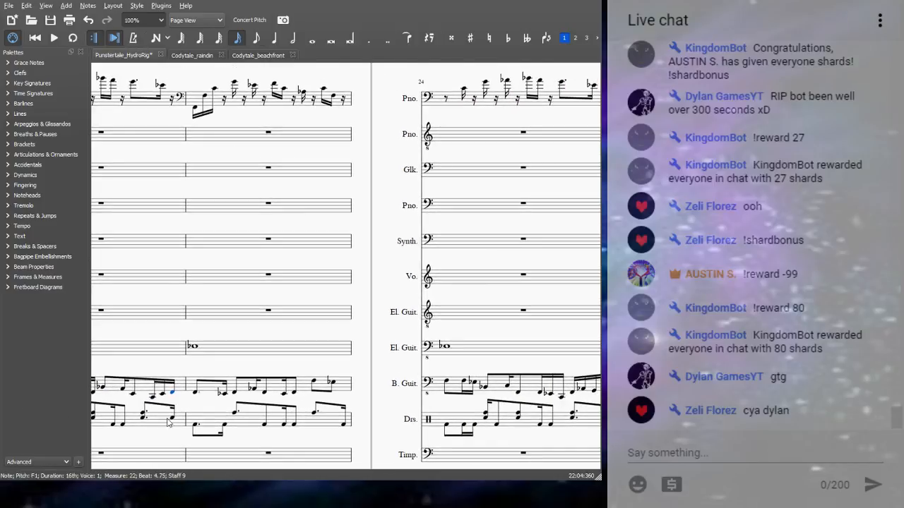
pyautogui.moveTo(415, 410); pyautogui.dragTo(301, 420)
pyautogui.moveTo(563, 449); pyautogui.dragTo(295, 454)
pyautogui.moveTo(471, 438); pyautogui.dragTo(440, 443)
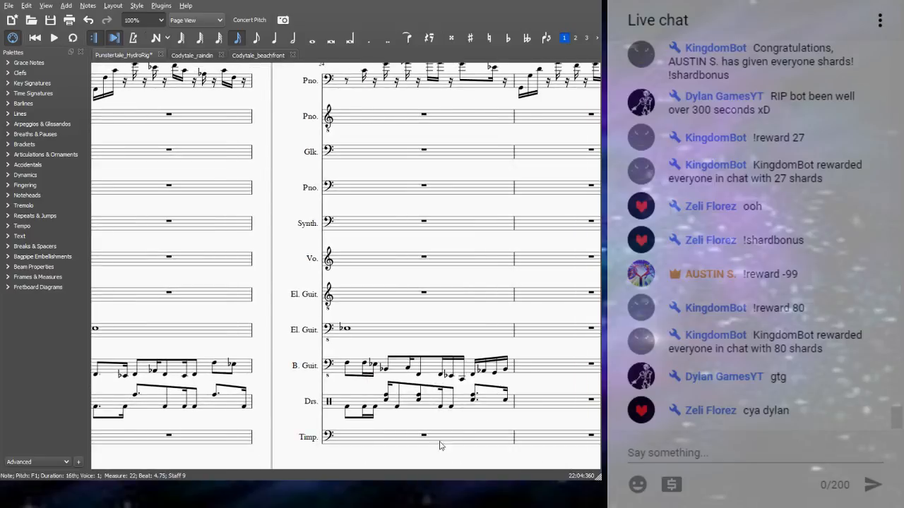
pyautogui.click(426, 365)
pyautogui.hotkey('shift', 'Left')
pyautogui.hotkey('ctrl', 'shift', 'Left')
pyautogui.hotkey('ctrl', 'shift', 'Left')
pyautogui.hotkey('ctrl', 'shift', 'Left')
pyautogui.hotkey('ctrl', 'shift', 'Left')
pyautogui.hotkey('ctrl', 'shift', 'Left')
pyautogui.hotkey('ctrl', 'shift', 'Left')
pyautogui.hotkey('ctrl', 'shift', 'Left')
pyautogui.hotkey('ctrl', 'shift', 'Left')
pyautogui.hotkey('ctrl', 'shift', 'Left')
pyautogui.hotkey('ctrl', 'shift', 'Left')
pyautogui.hotkey('ctrl', 'shift', 'Left')
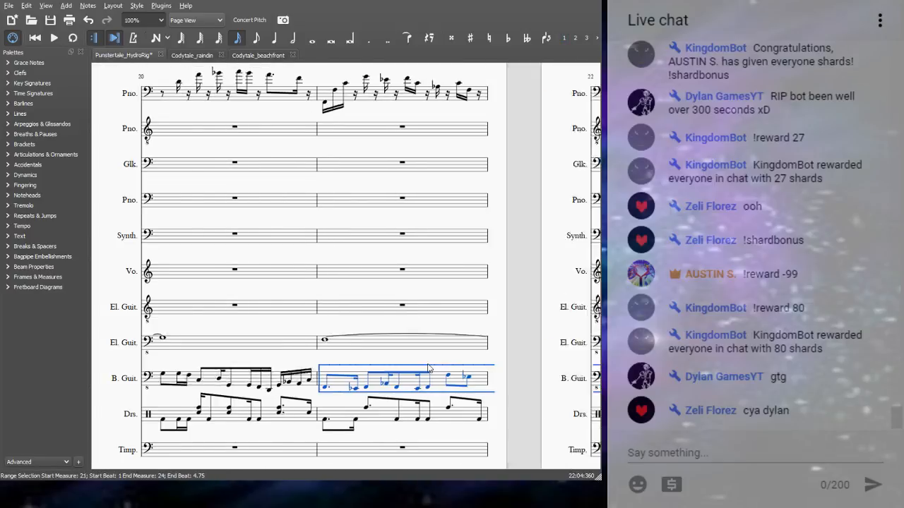
pyautogui.hotkey('ctrl', 'shift', 'Right')
pyautogui.hotkey('ctrl', 'shift', 'Right')
pyautogui.hotkey('ctrl', 'shift', 'Right')
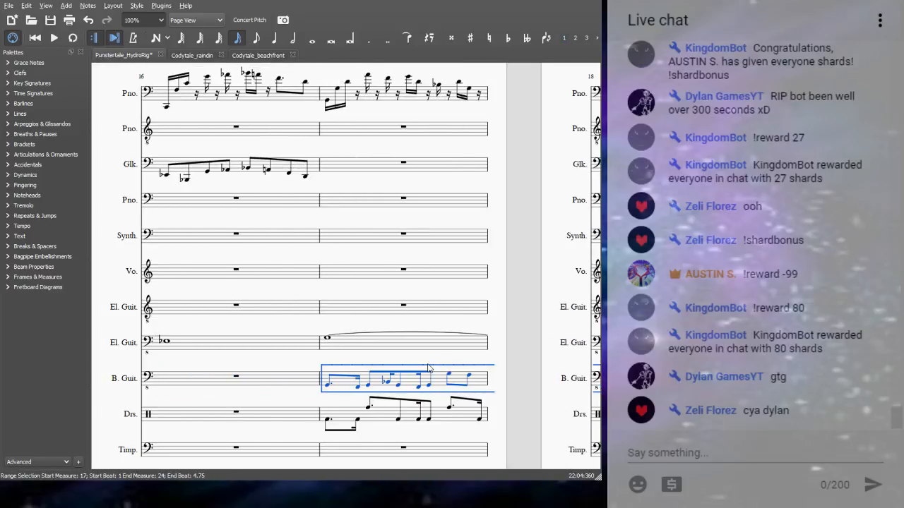
pyautogui.hotkey('ctrl', 'Up')
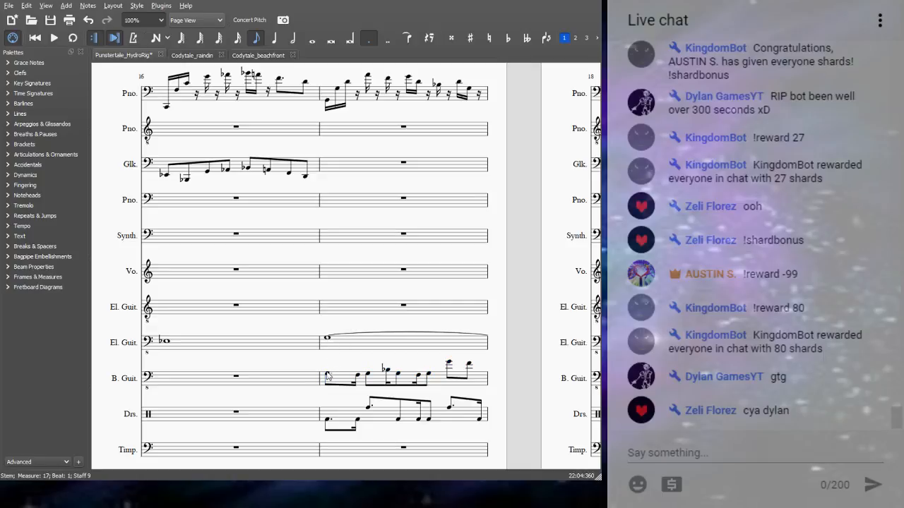
# Play the score from measure 17 into measure 24, save it and stop the playback.
pyautogui.press('space')
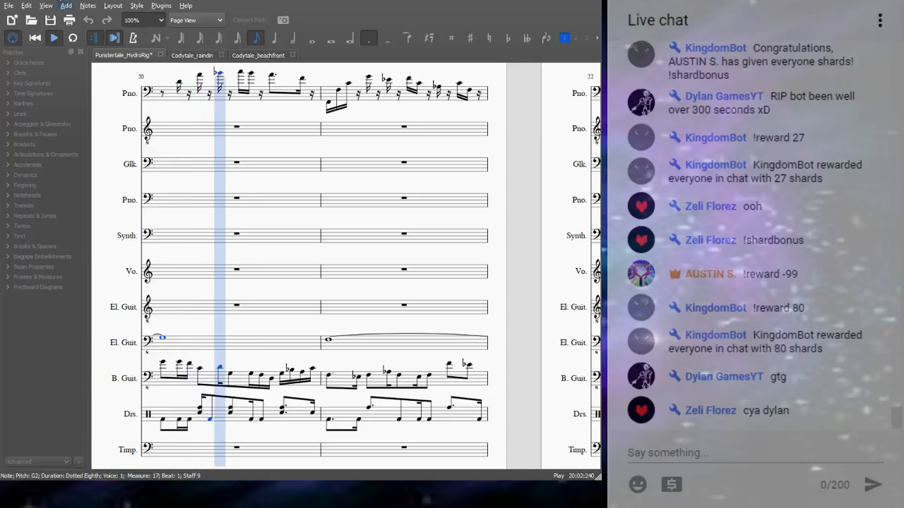
pyautogui.click(49, 21)
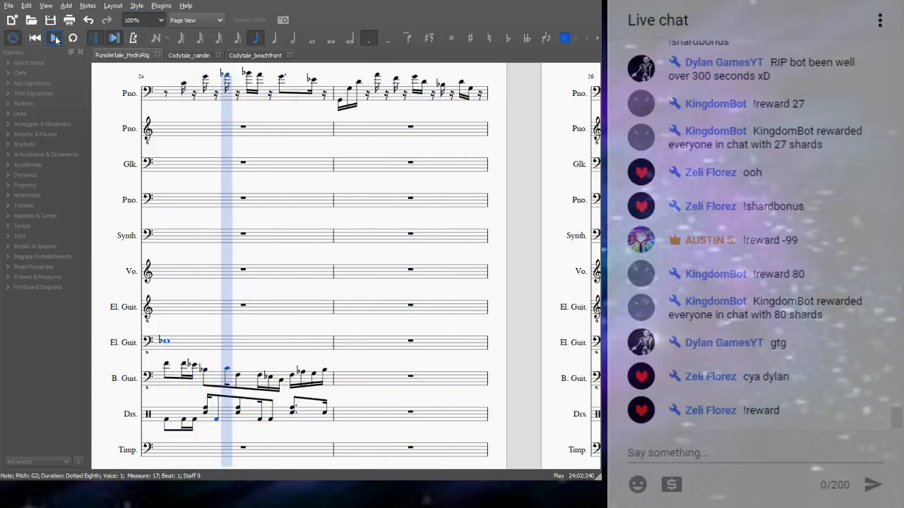
pyautogui.click(55, 39)
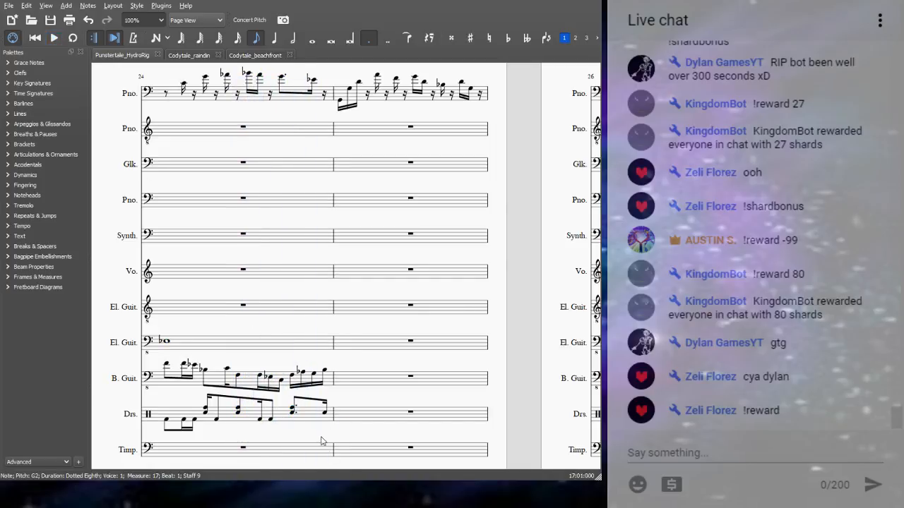
# Raise the bass guitar notes in measure 24 to F3 at beat 4.25 and D3 at beat 4.5.
pyautogui.click(293, 378)
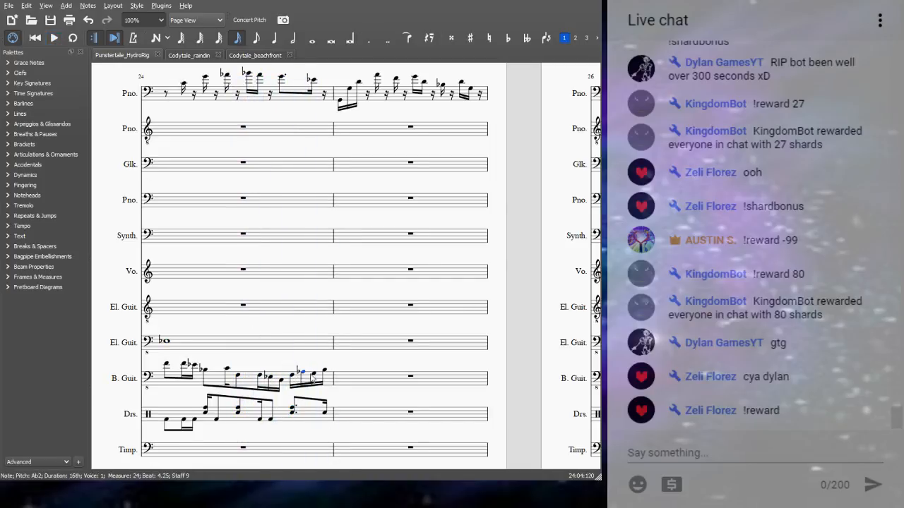
pyautogui.press('Up')
pyautogui.press('Up')
pyautogui.press('Up')
pyautogui.press('Up')
pyautogui.press('Up')
pyautogui.press('Up')
pyautogui.press('Up')
pyautogui.press('Up')
pyautogui.press('Up')
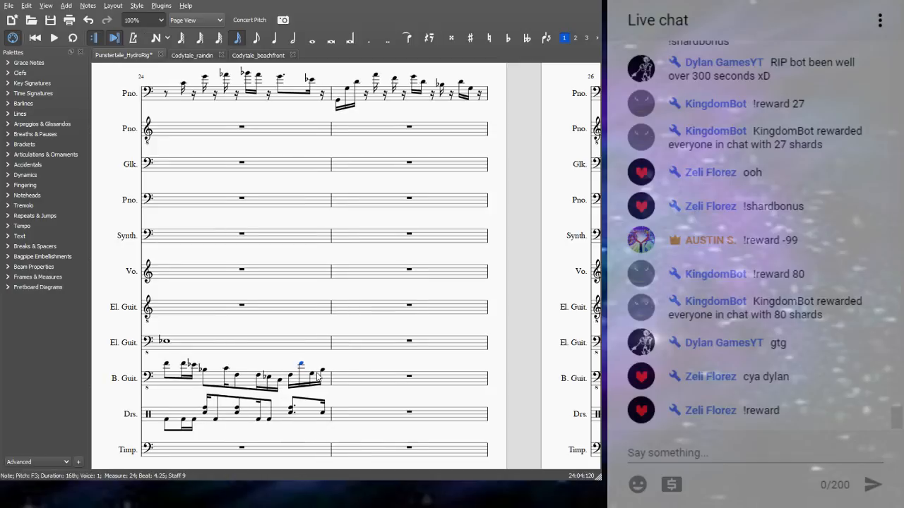
pyautogui.press('Up')
pyautogui.press('Up')
pyautogui.press('Up')
pyautogui.press('Up')
pyautogui.press('Up')
pyautogui.press('Up')
pyautogui.press('Up')
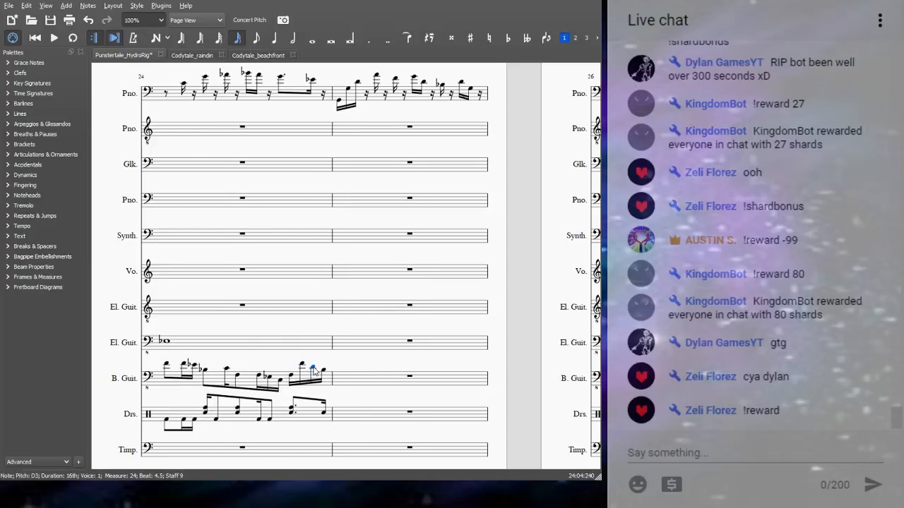
pyautogui.press('Up')
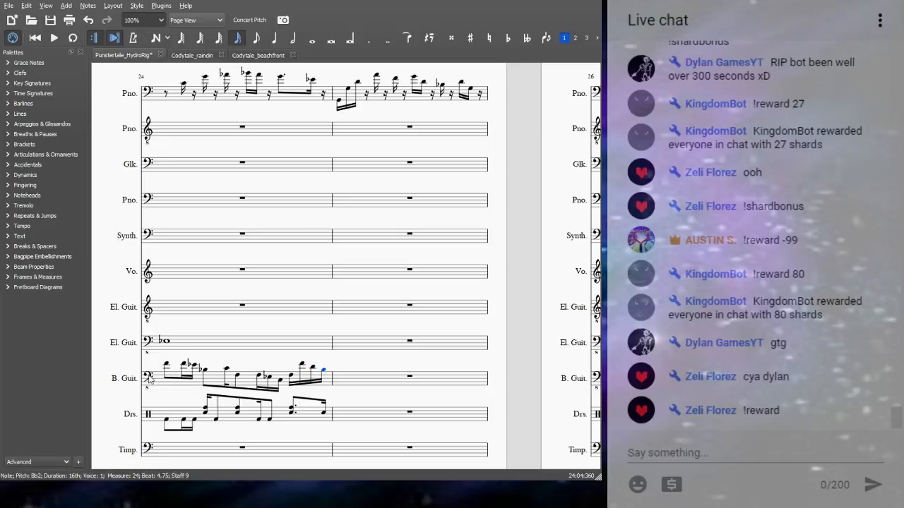
# Raise the bass guitar note at beat 4.25 of measure 24 by one staff step and play the measure.
pyautogui.press('space')
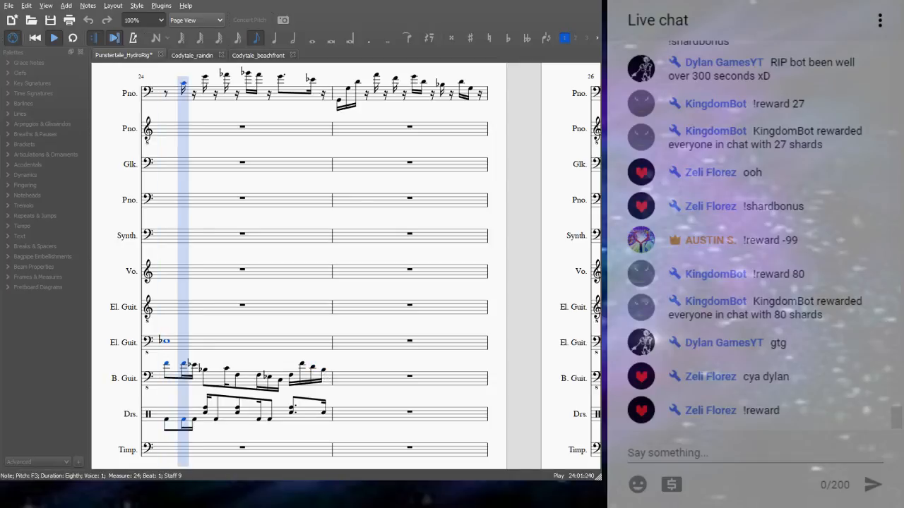
pyautogui.click(55, 38)
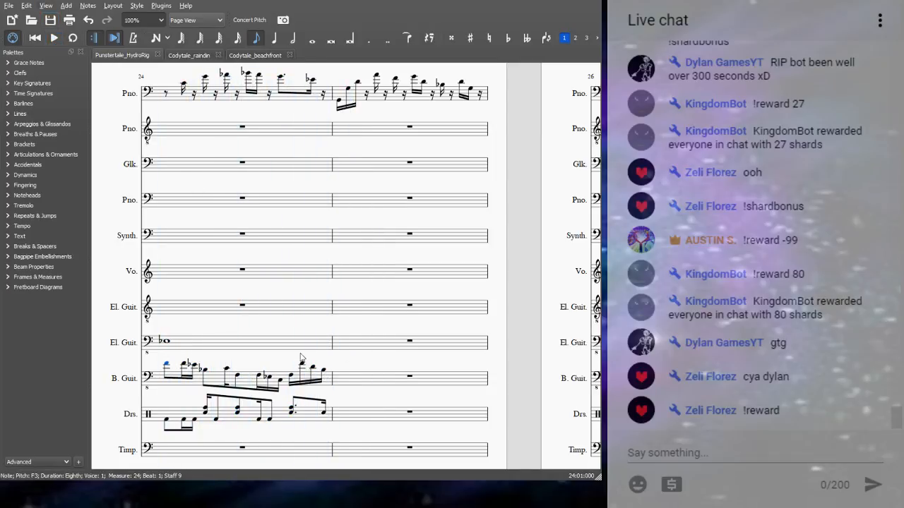
pyautogui.press('Right')
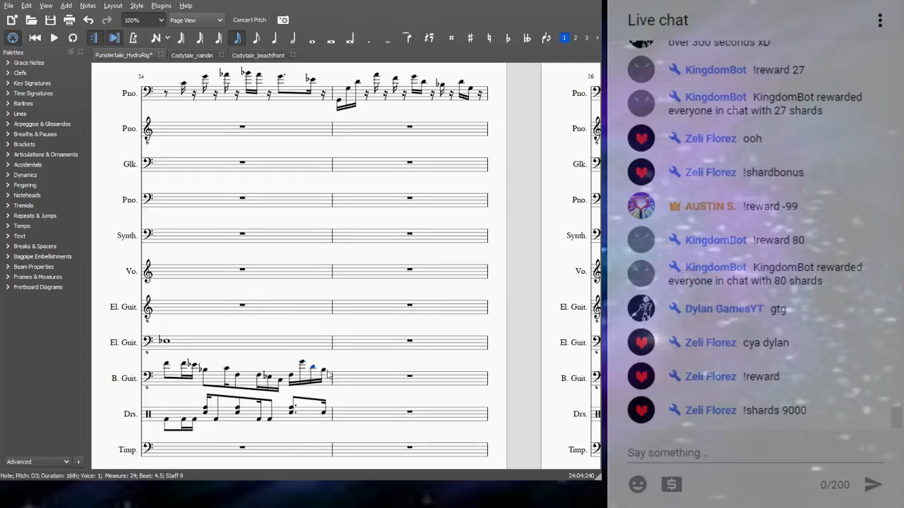
pyautogui.press('space')
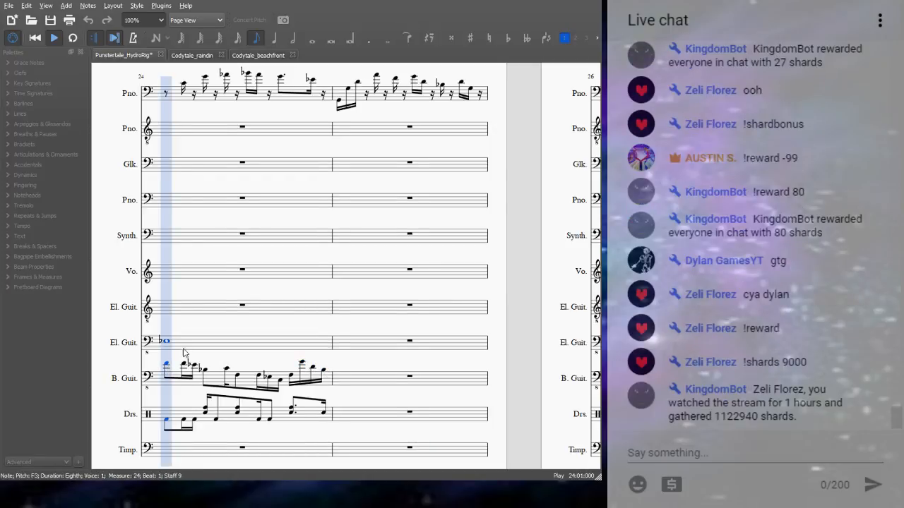
pyautogui.click(57, 38)
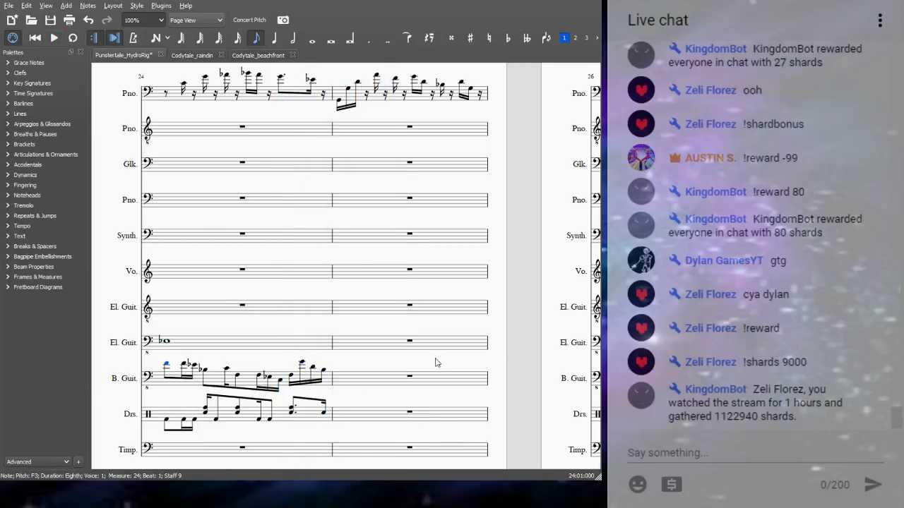
# Copy measures 17–24 of the lower electric guitar, bass guitar and drum staves.
pyautogui.moveTo(410, 355); pyautogui.dragTo(492, 297)
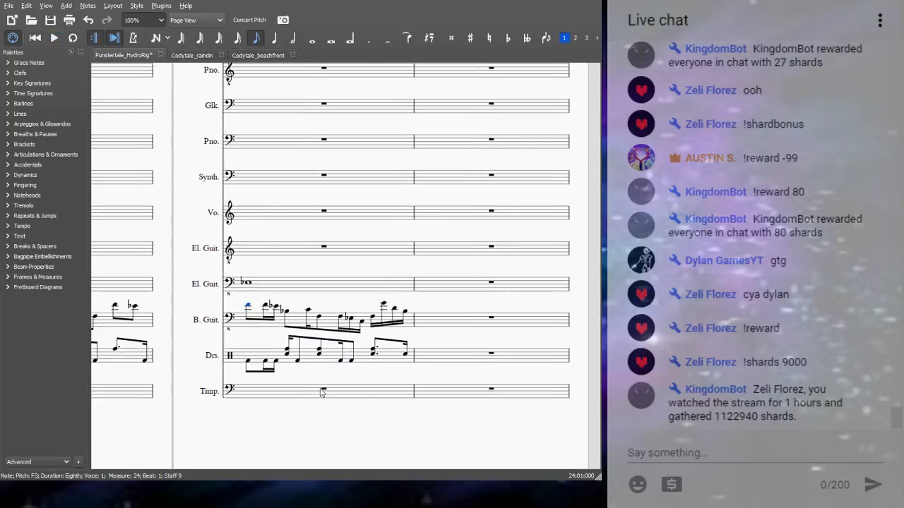
pyautogui.click(371, 370)
pyautogui.click(340, 282)
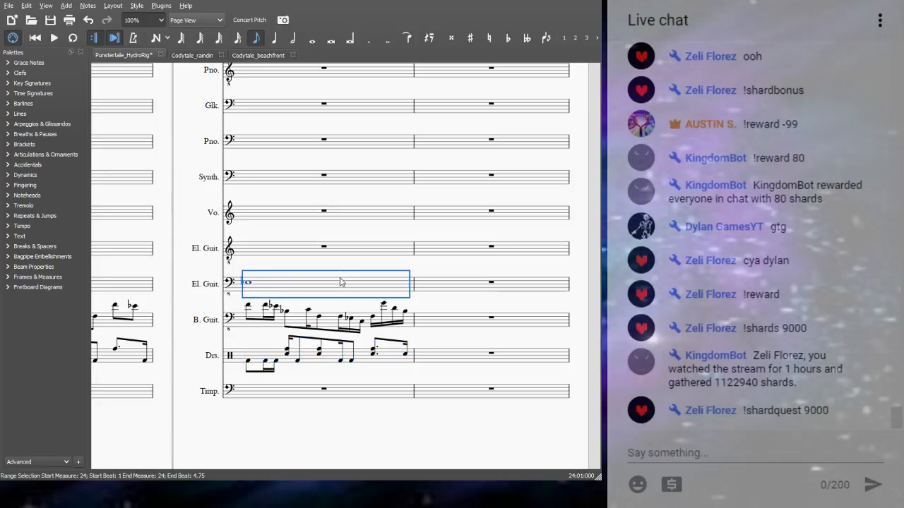
pyautogui.click(360, 365)
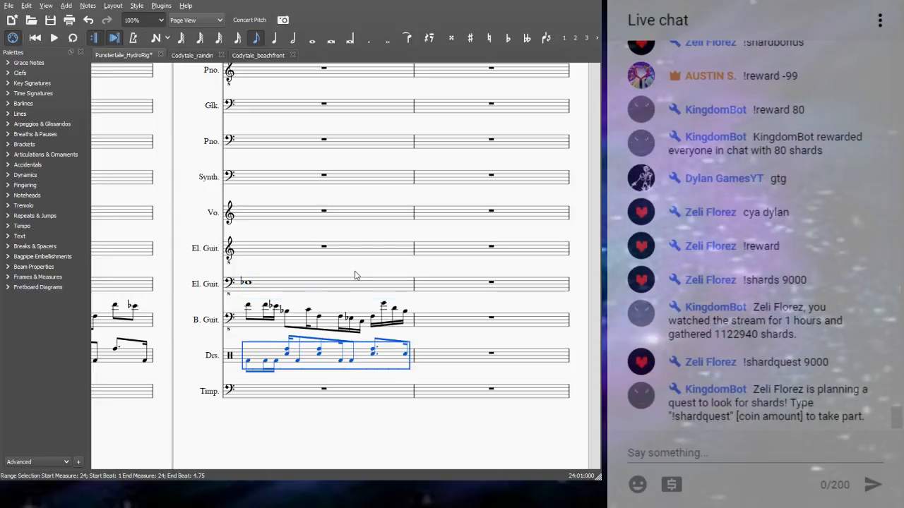
pyautogui.keyDown('shift'); pyautogui.click(349, 291); pyautogui.keyUp('shift')
pyautogui.hotkey('ctrl', 'shift', 'Left')
pyautogui.hotkey('ctrl', 'shift', 'Left')
pyautogui.hotkey('ctrl', 'shift', 'Left')
pyautogui.hotkey('ctrl', 'shift', 'Left')
pyautogui.hotkey('ctrl', 'shift', 'Left')
pyautogui.hotkey('ctrl', 'shift', 'Left')
pyautogui.hotkey('ctrl', 'shift', 'Left')
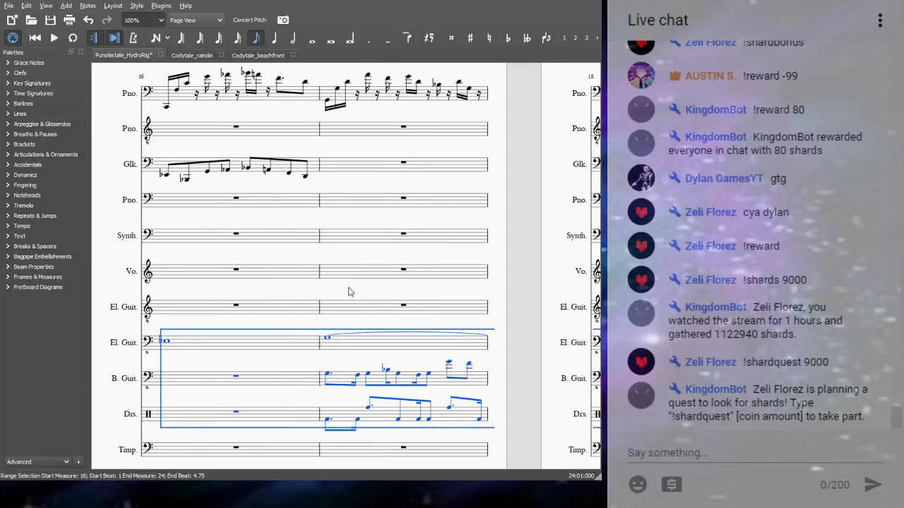
# Paste the copied guitar, bass and drum passage starting at measure 25 of the lower electric guitar staff.
pyautogui.hotkey('ctrl', 'Right')
pyautogui.hotkey('ctrl', 'Right')
pyautogui.hotkey('ctrl', 'Right')
pyautogui.hotkey('ctrl', 'Right')
pyautogui.hotkey('ctrl', 'Right')
pyautogui.hotkey('ctrl', 'Right')
pyautogui.hotkey('ctrl', 'Right')
pyautogui.hotkey('ctrl', 'Right')
pyautogui.hotkey('ctrl', 'Right')
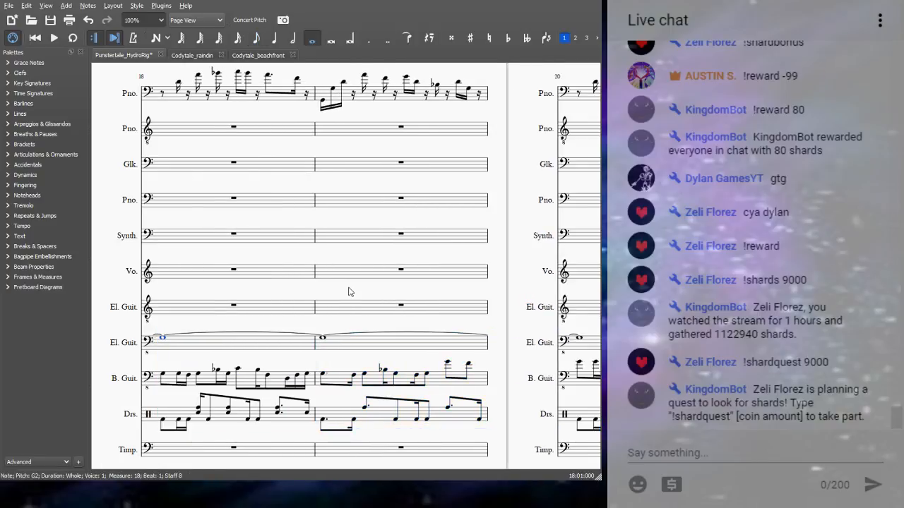
pyautogui.hotkey('ctrl', 'Left')
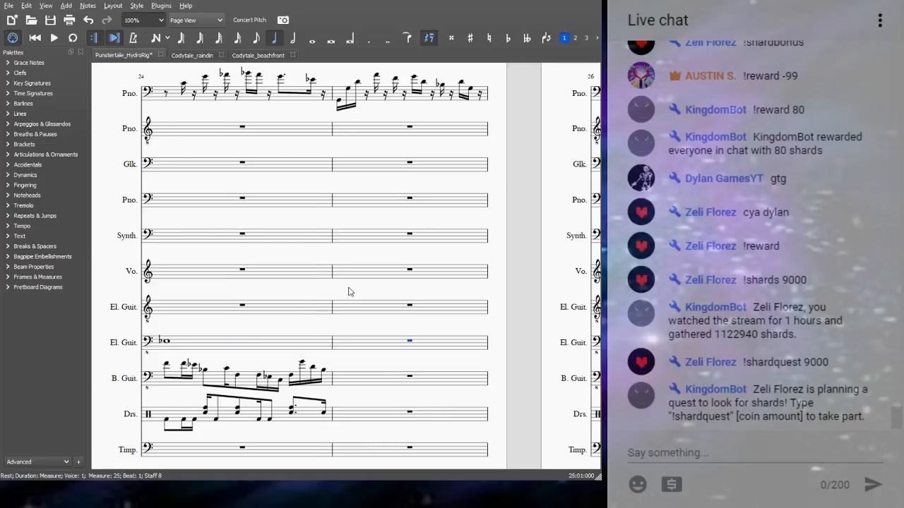
pyautogui.click(346, 348)
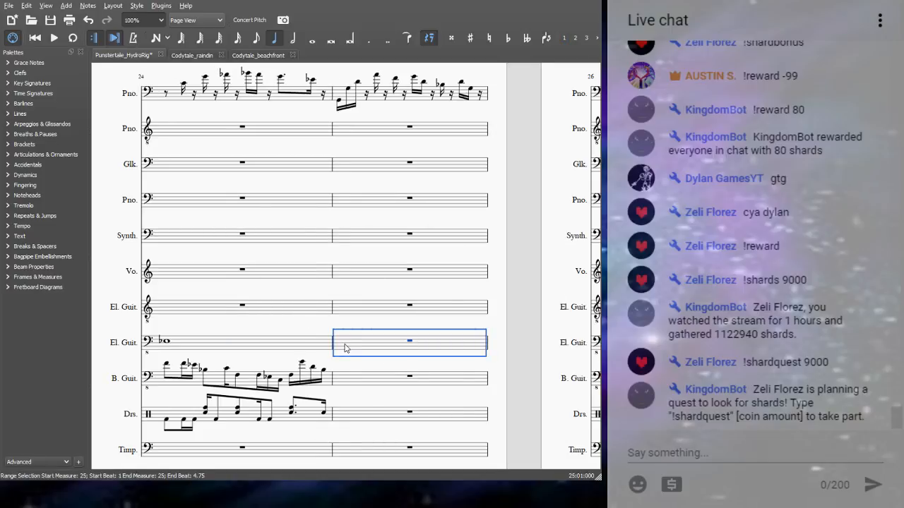
pyautogui.hotkey('ctrl', 'v')
pyautogui.click(339, 342)
pyautogui.press('space')
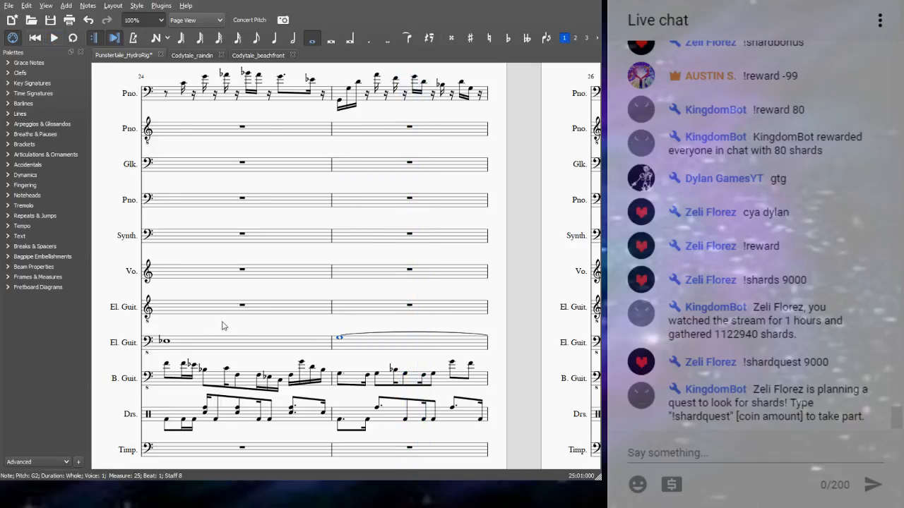
# Save the score, play it from the start of measure 16 and stop the playback.
pyautogui.moveTo(223, 326); pyautogui.dragTo(426, 338)
pyautogui.click(178, 355)
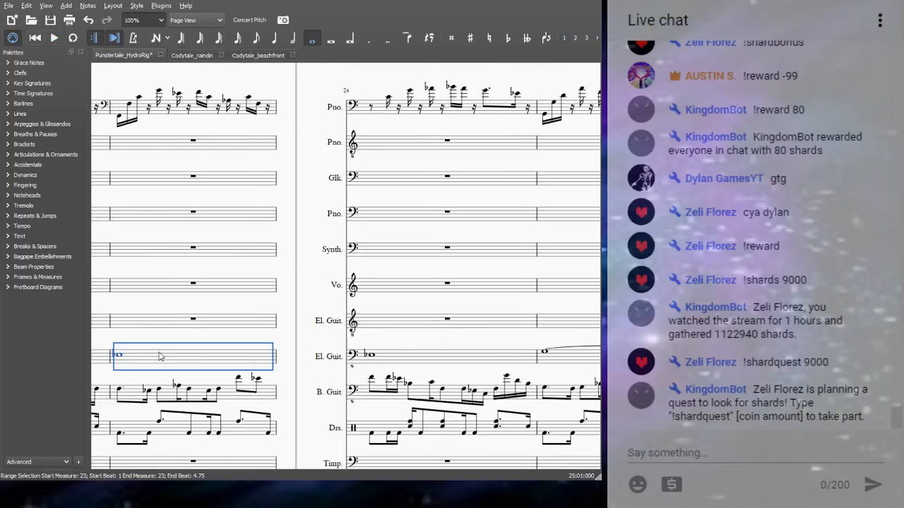
pyautogui.press('Left')
pyautogui.press('Left')
pyautogui.press('Left')
pyautogui.press('Left')
pyautogui.press('Left')
pyautogui.press('Left')
pyautogui.press('Left')
pyautogui.click(54, 38)
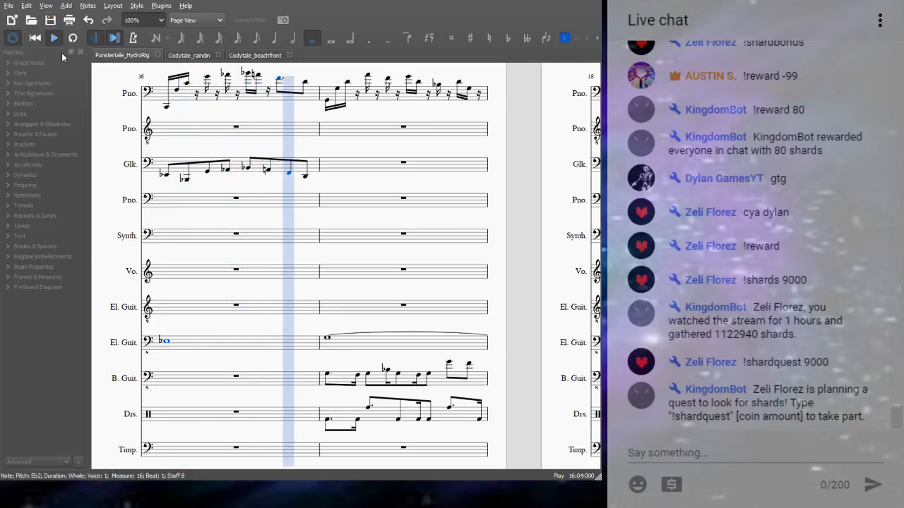
pyautogui.press('space')
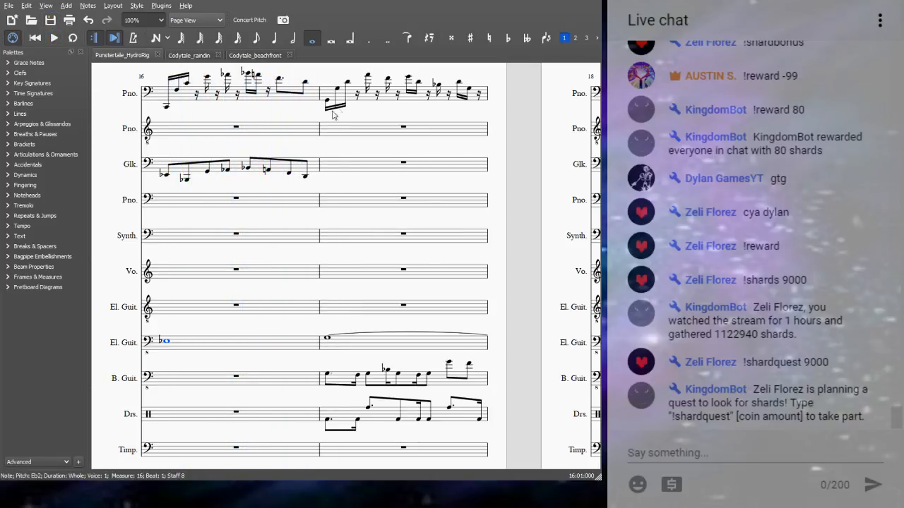
# Play the score from measure 17 into the pasted measure 25 and stop the playback.
pyautogui.scroll(-1, 332, 106)
pyautogui.scroll(2, 338, 127)
pyautogui.scroll(-1, 332, 138)
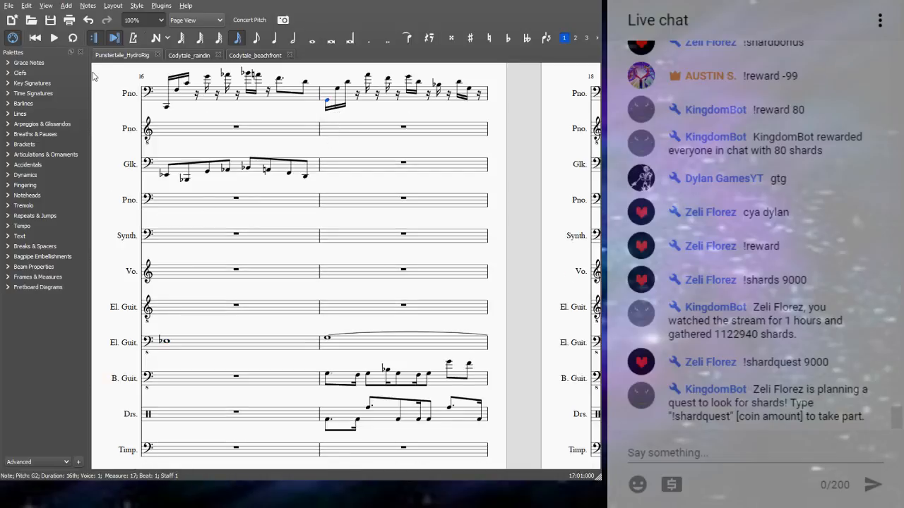
pyautogui.press('space')
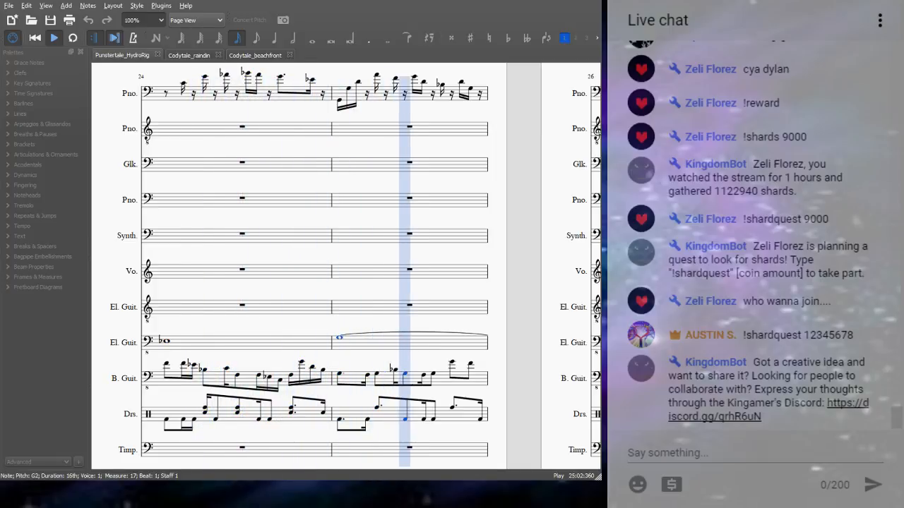
pyautogui.press('space')
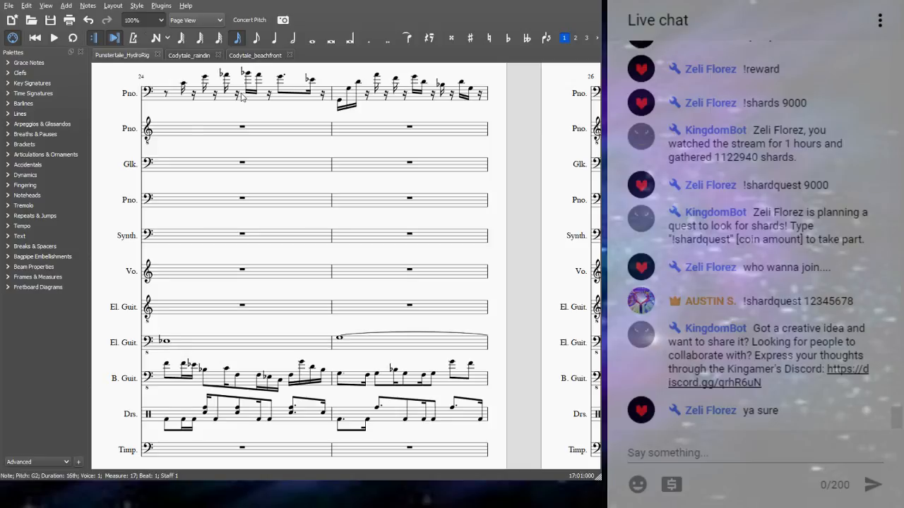
# Return to measure 17, play its opening beats and stop the playback.
pyautogui.moveTo(180, 189); pyautogui.dragTo(552, 205)
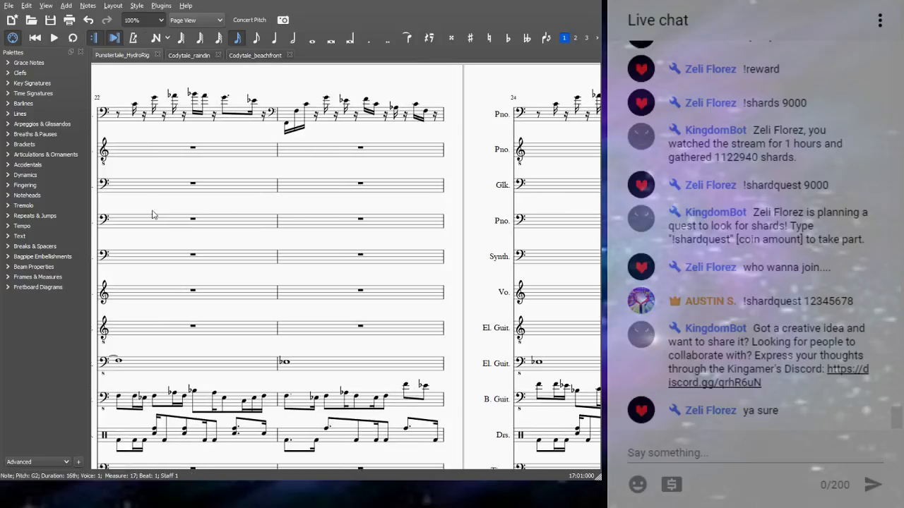
pyautogui.moveTo(130, 212); pyautogui.dragTo(597, 210)
pyautogui.moveTo(220, 207); pyautogui.dragTo(595, 208)
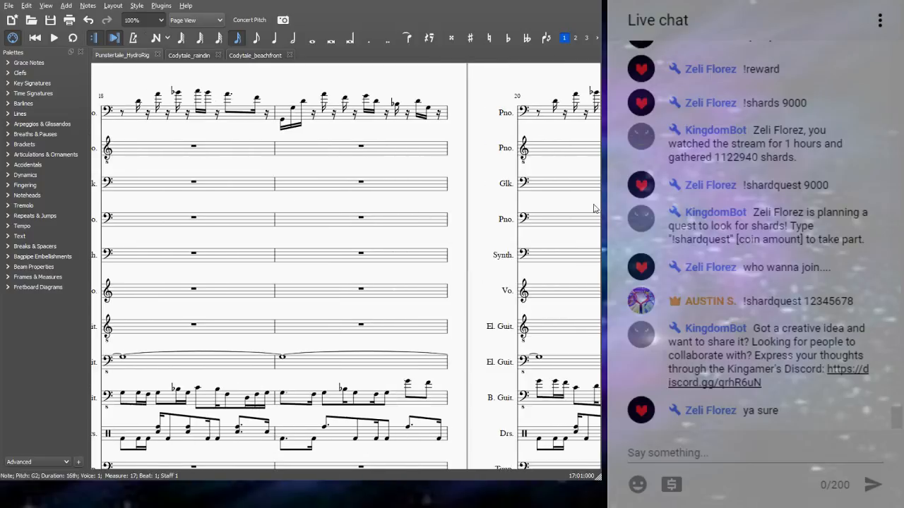
pyautogui.moveTo(248, 211); pyautogui.dragTo(523, 198)
pyautogui.moveTo(110, 142); pyautogui.dragTo(307, 168)
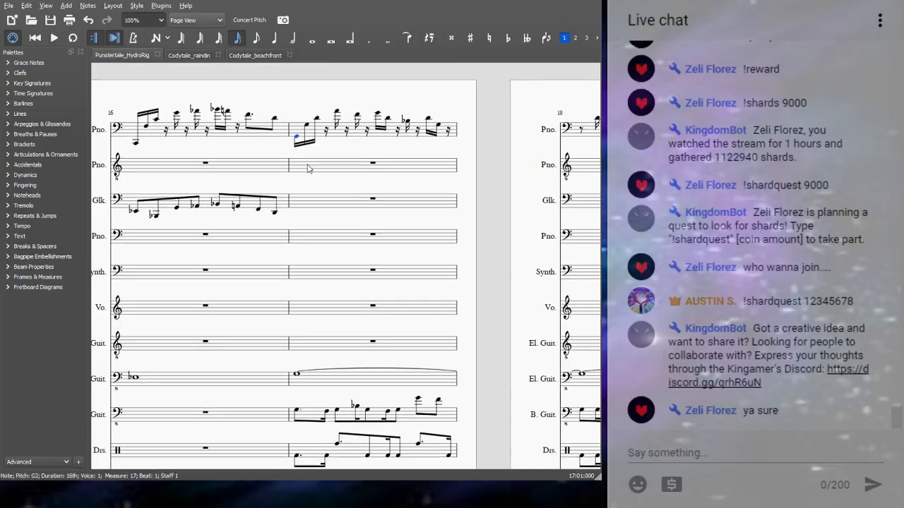
pyautogui.press('space')
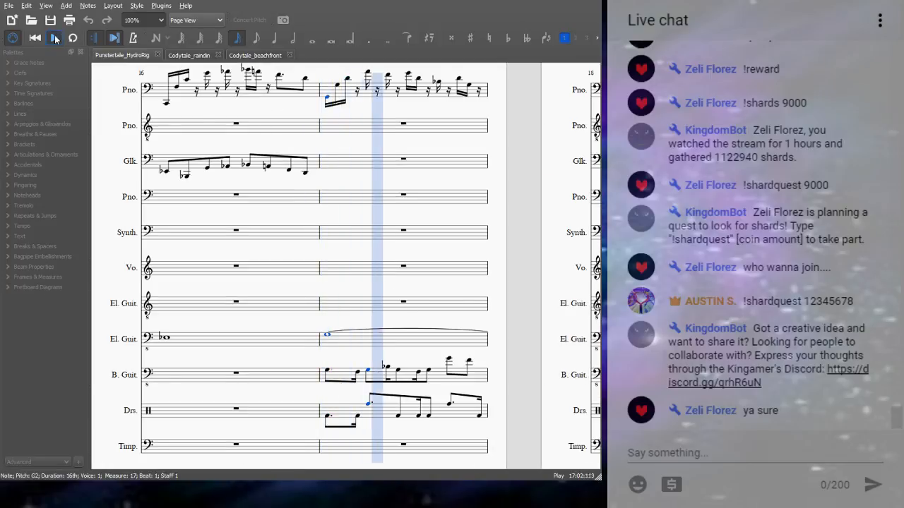
pyautogui.press('space')
# Add a G1 whole note below the G2 in measure 17 of the lower electric guitar and tie it through measure 20.
pyautogui.click(403, 160)
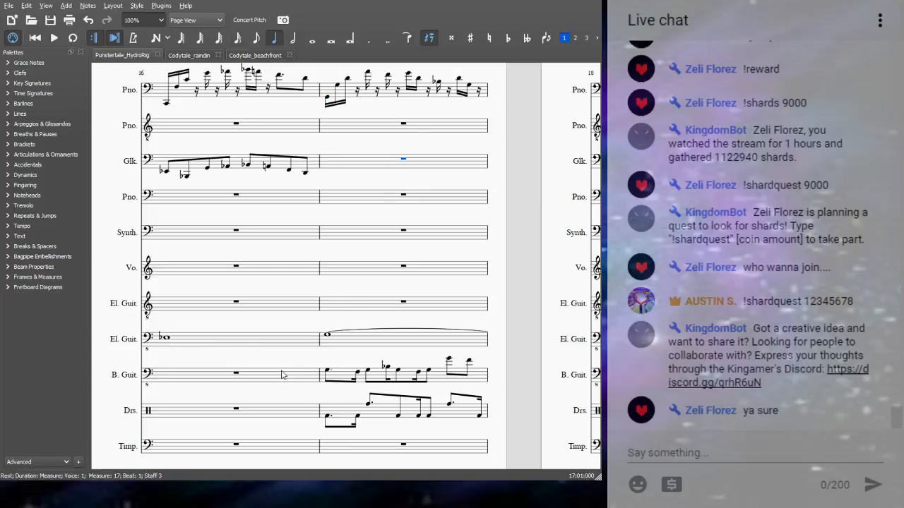
pyautogui.click(327, 336)
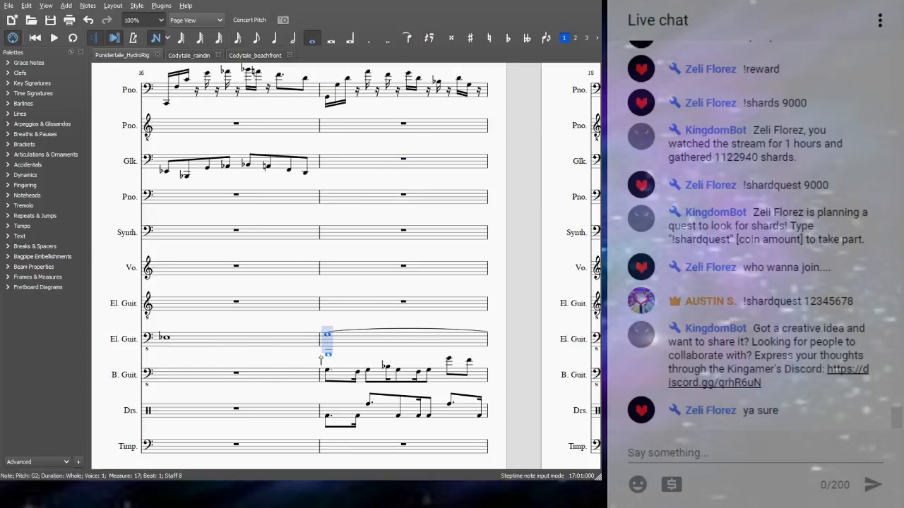
pyautogui.click(320, 352)
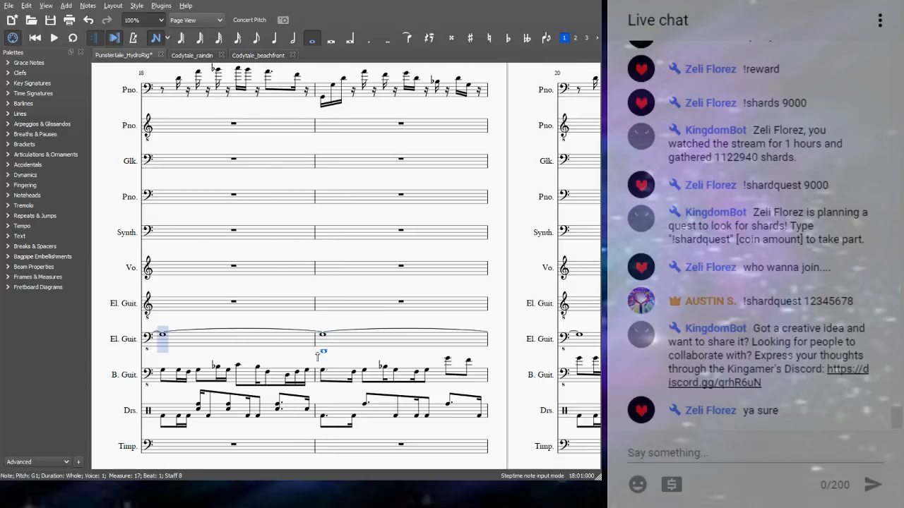
pyautogui.moveTo(176, 353); pyautogui.dragTo(473, 333)
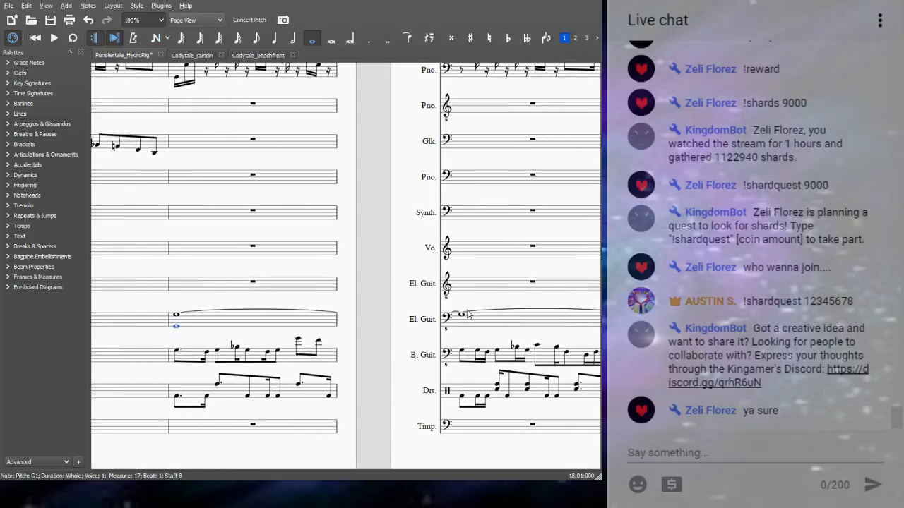
pyautogui.click(167, 293)
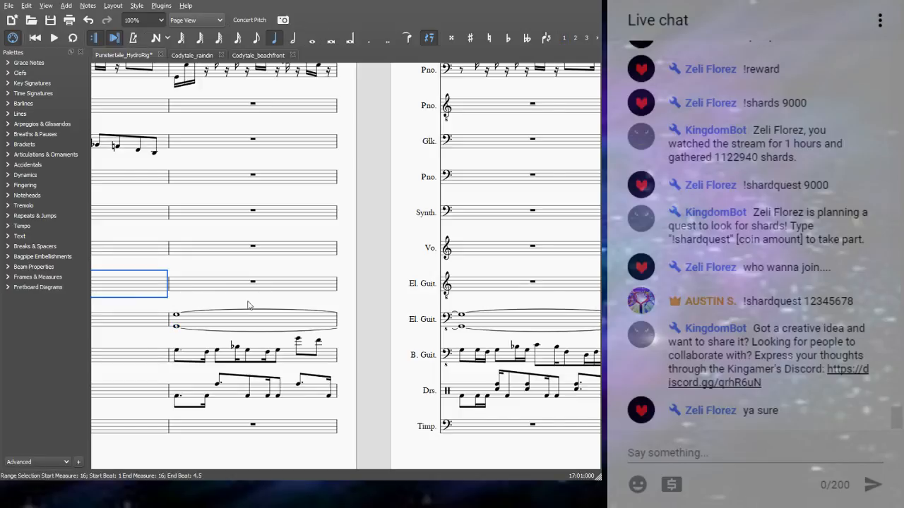
# Enter a G4 whole note in measure 17 of the vocal staff.
pyautogui.moveTo(199, 301); pyautogui.dragTo(387, 299)
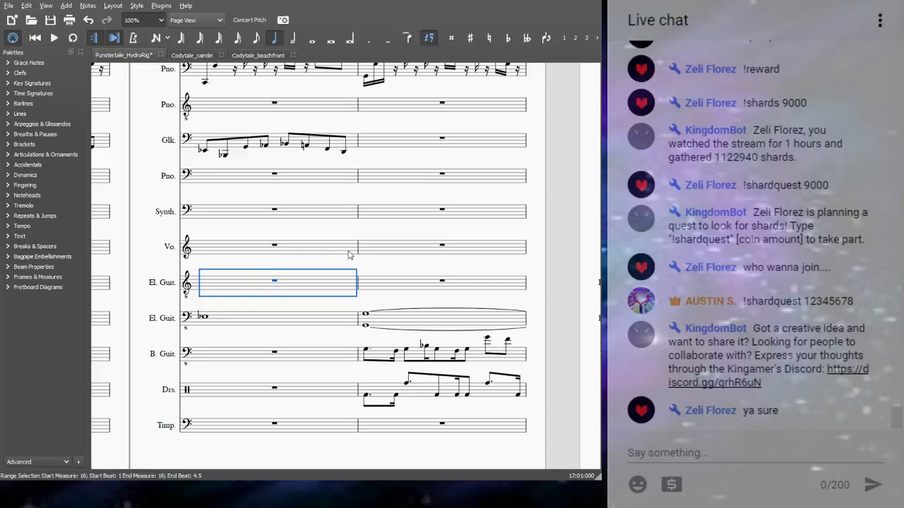
pyautogui.click(442, 246)
pyautogui.press('n')
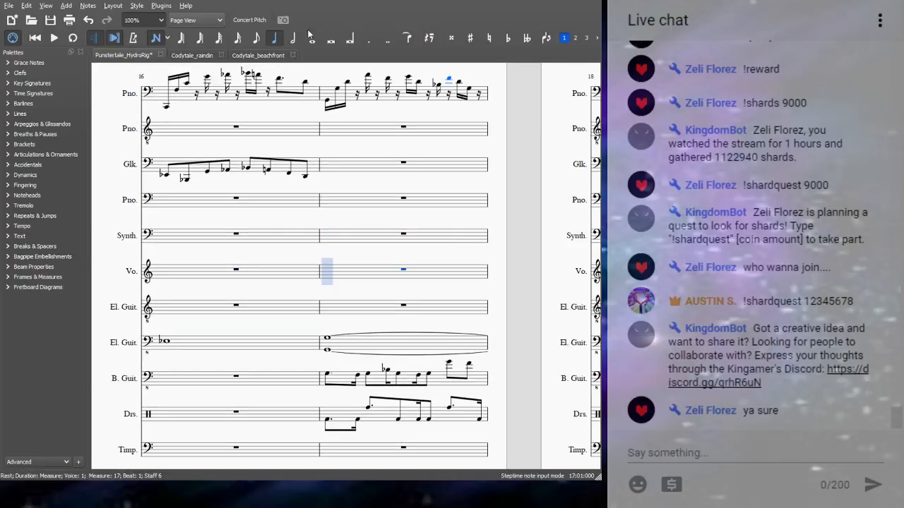
pyautogui.press('c')
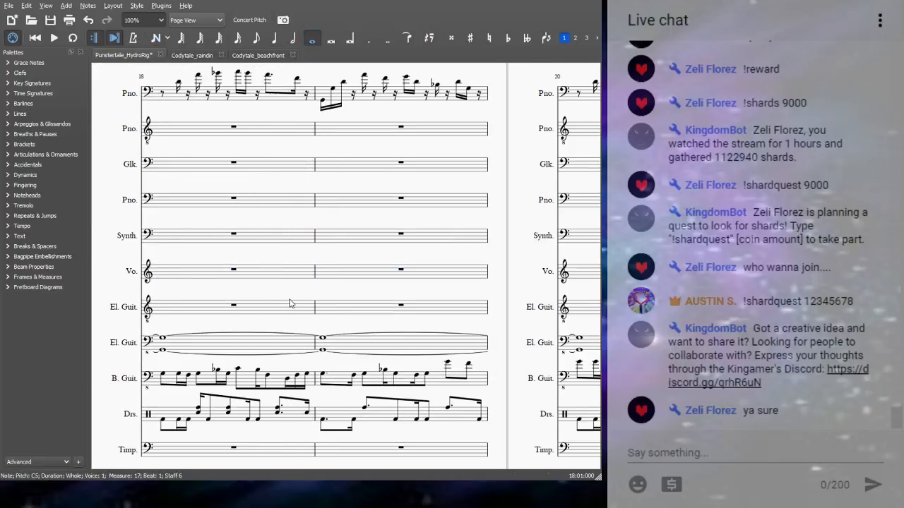
pyautogui.moveTo(247, 290); pyautogui.dragTo(589, 299)
pyautogui.press('Down')
pyautogui.press('Down')
pyautogui.press('Down')
pyautogui.press('Down')
pyautogui.press('Down')
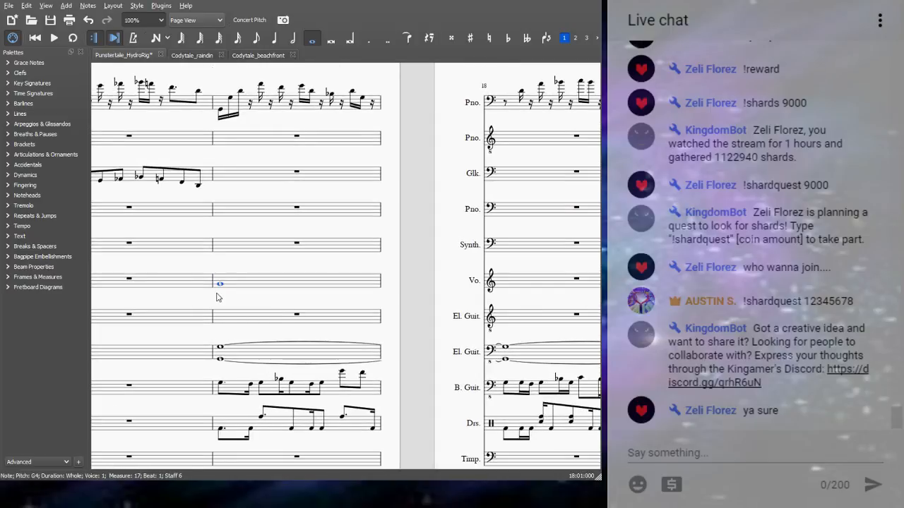
# Tie the vocal G4 in measure 17 over into measure 18 and play the score from measure 17.
pyautogui.press('space')
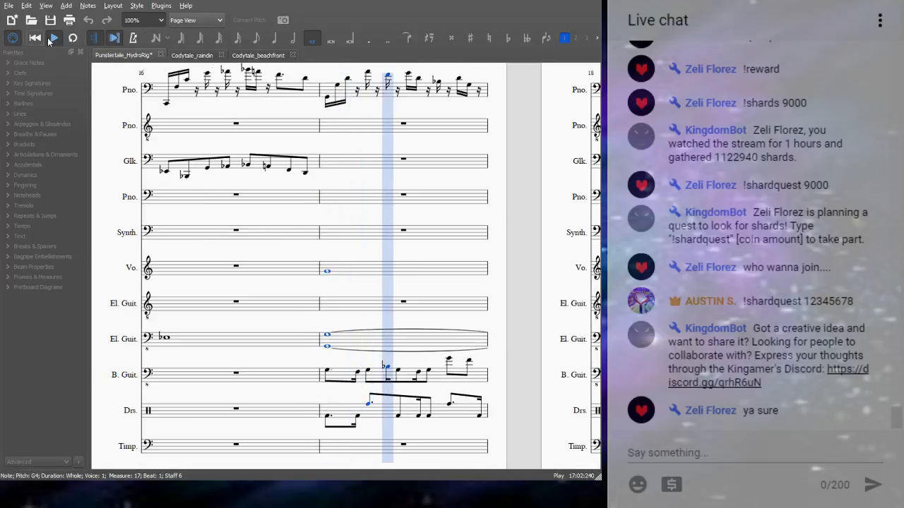
pyautogui.click(50, 37)
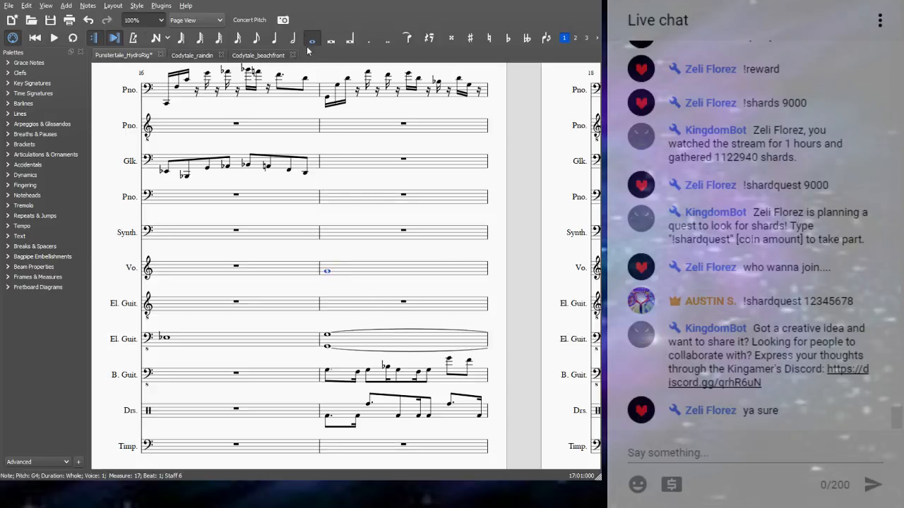
pyautogui.press('+')
pyautogui.press('space')
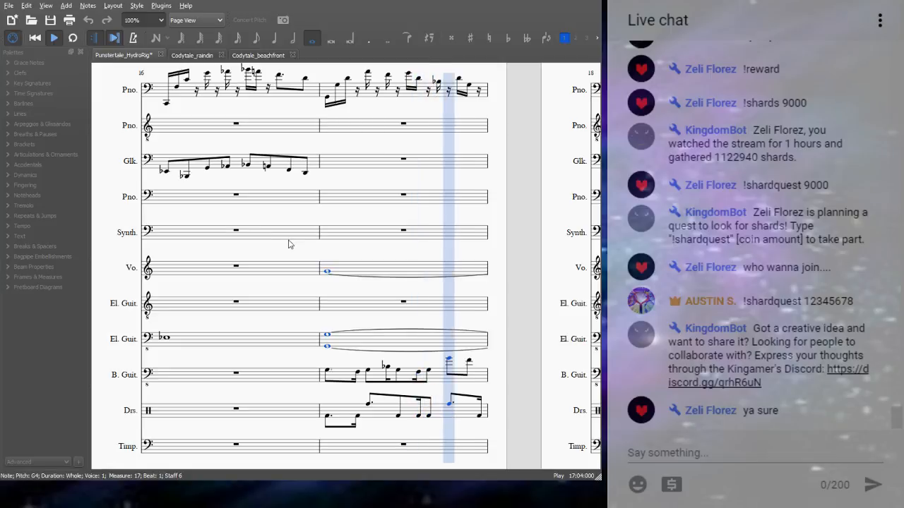
# Save the score, stop the playback and return to measure 17.
pyautogui.click(50, 20)
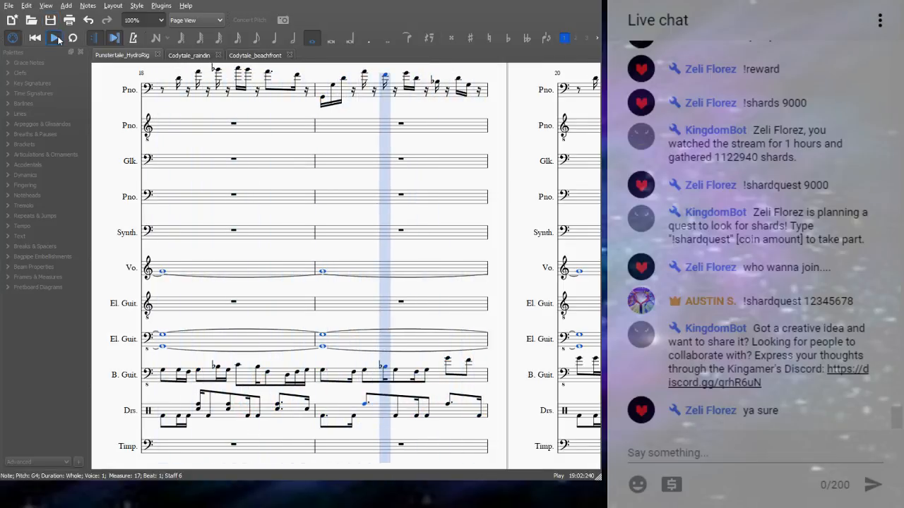
pyautogui.click(56, 39)
pyautogui.moveTo(167, 294); pyautogui.dragTo(523, 307)
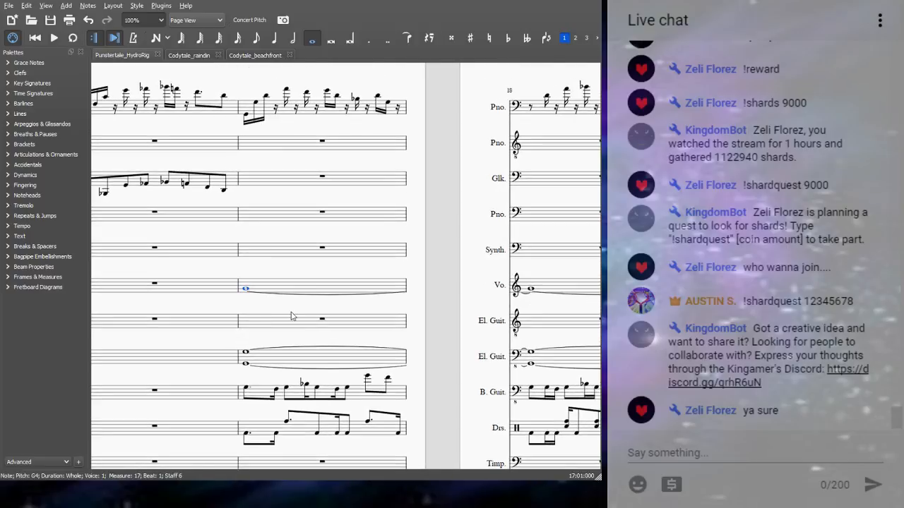
# Change the vocal staff's clef at measure 17 to a treble clef with an 8 below it.
pyautogui.click(294, 317)
pyautogui.moveTo(250, 298); pyautogui.dragTo(356, 299)
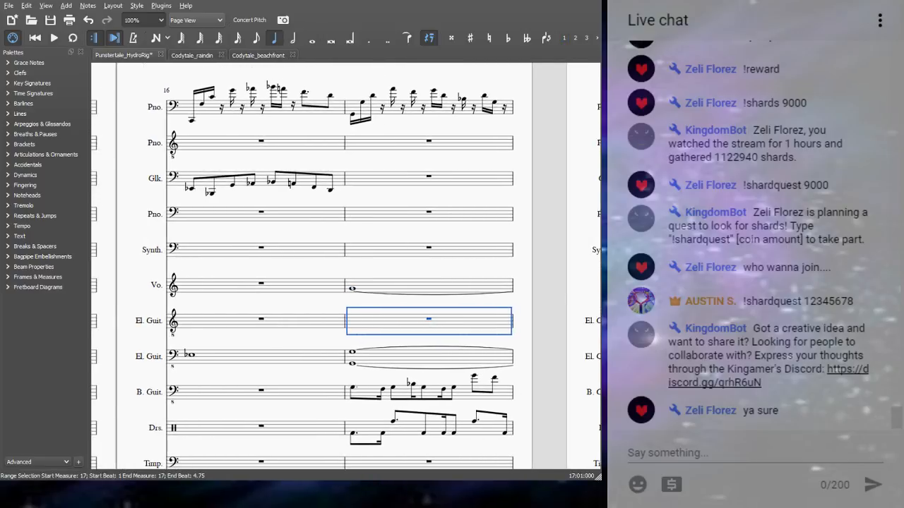
pyautogui.click(9, 73)
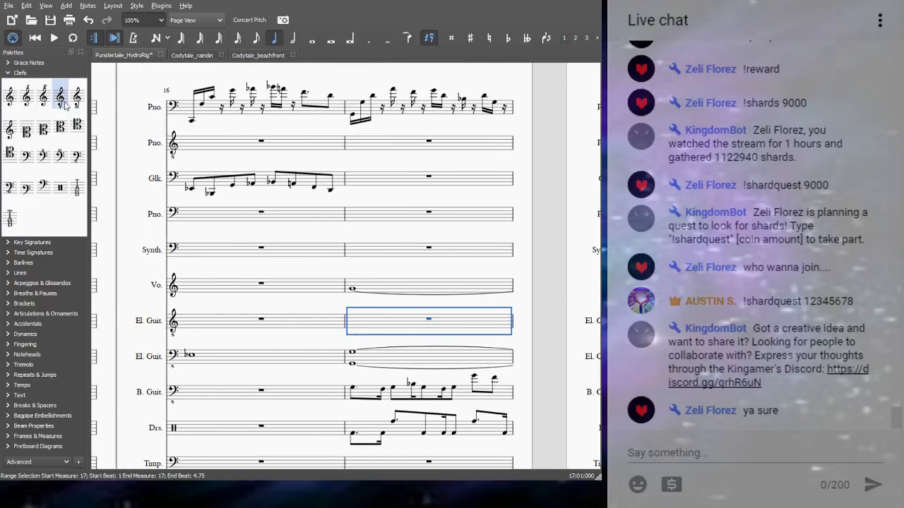
pyautogui.moveTo(61, 96); pyautogui.dragTo(353, 288)
# Lower the tied vocal whole notes from measure 17 by an octave to G3 and play the score from there.
pyautogui.click(367, 295)
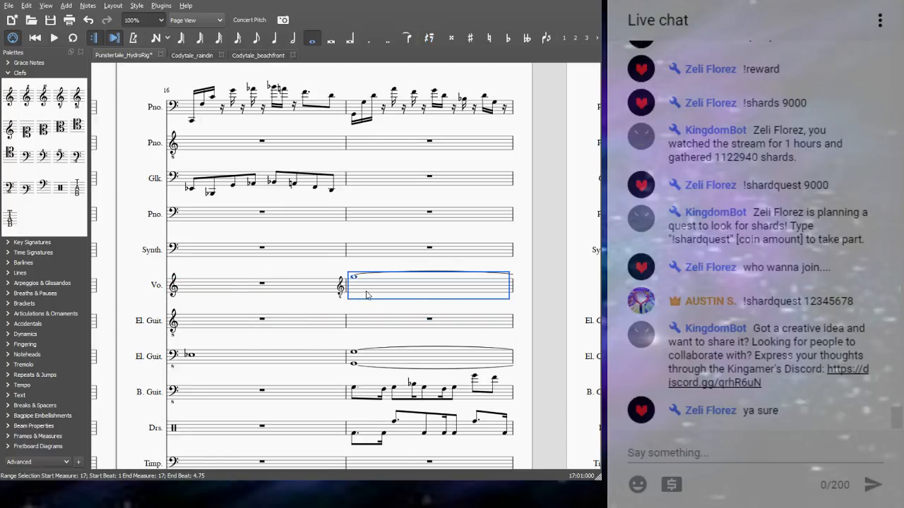
pyautogui.press('space')
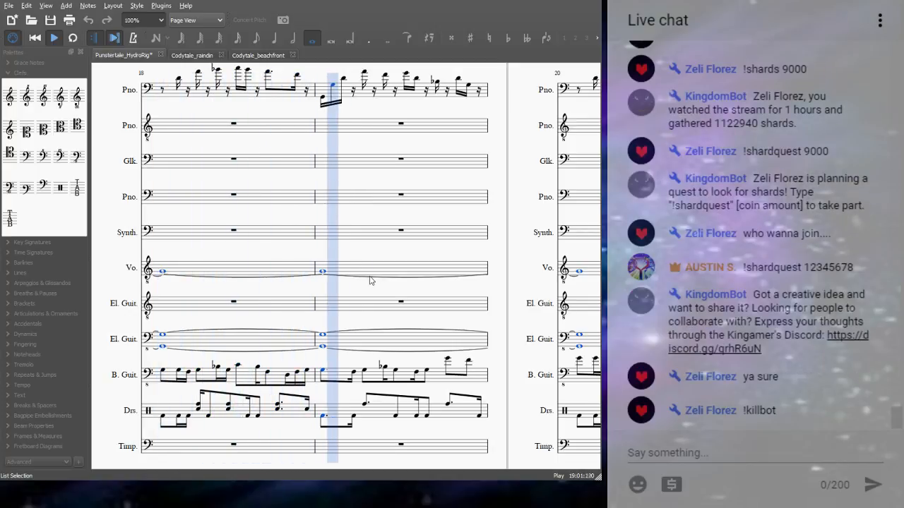
pyautogui.click(56, 41)
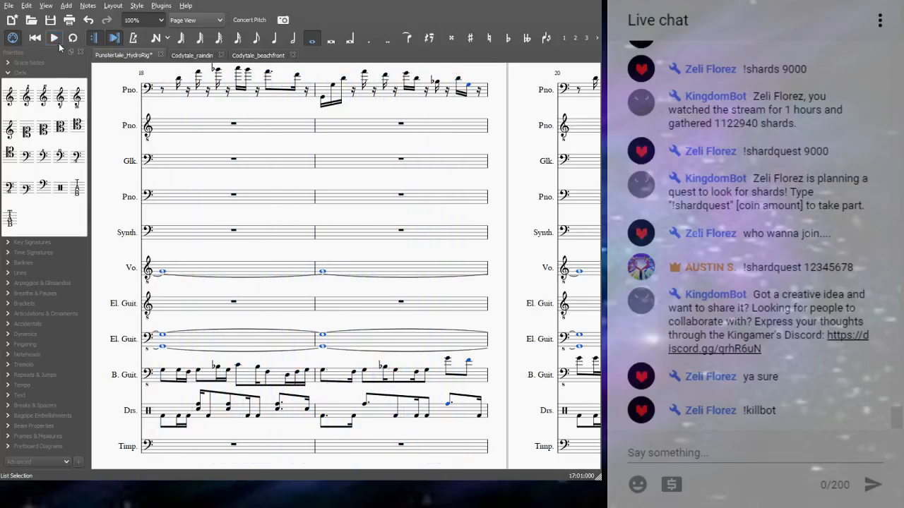
pyautogui.moveTo(190, 298); pyautogui.dragTo(555, 338)
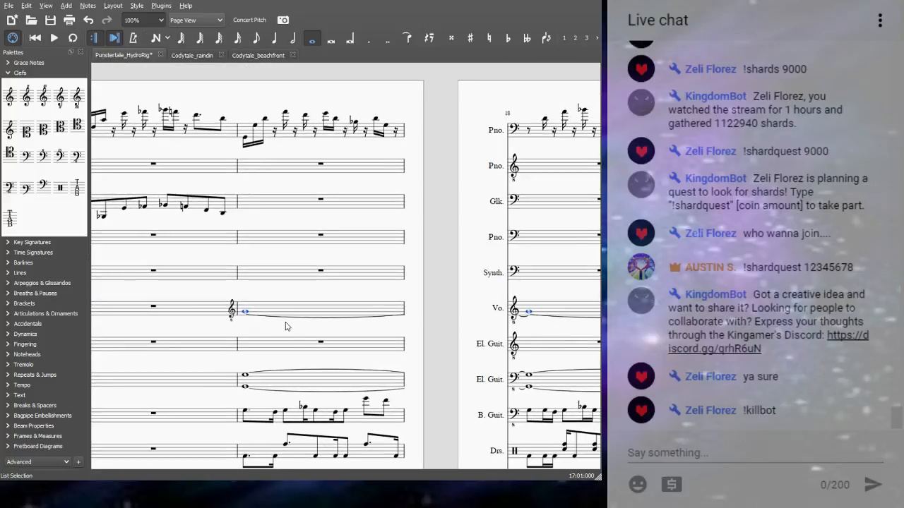
pyautogui.moveTo(286, 326); pyautogui.dragTo(304, 327)
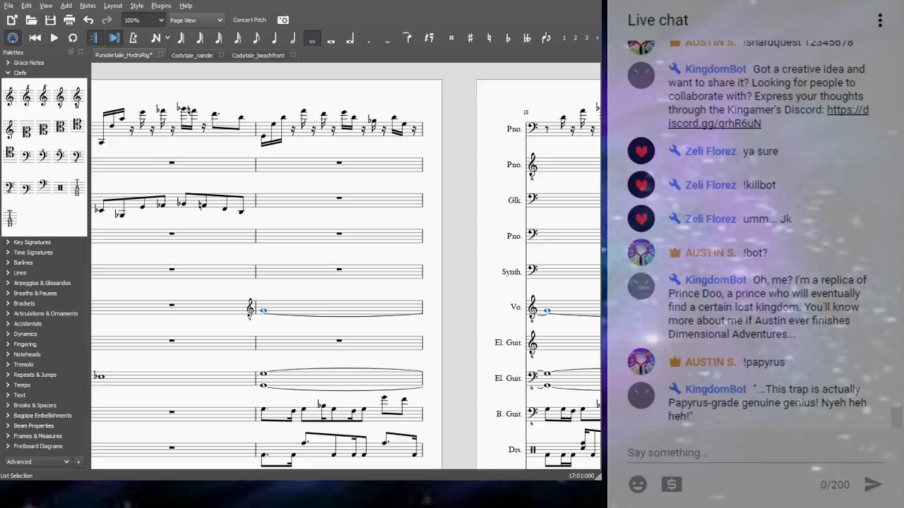
pyautogui.click(264, 311)
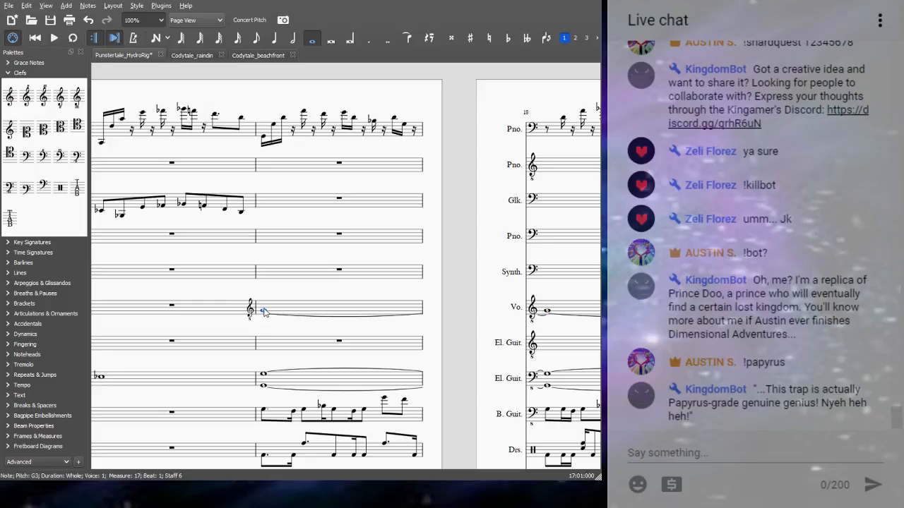
pyautogui.hotkey('ctrl', 'Down')
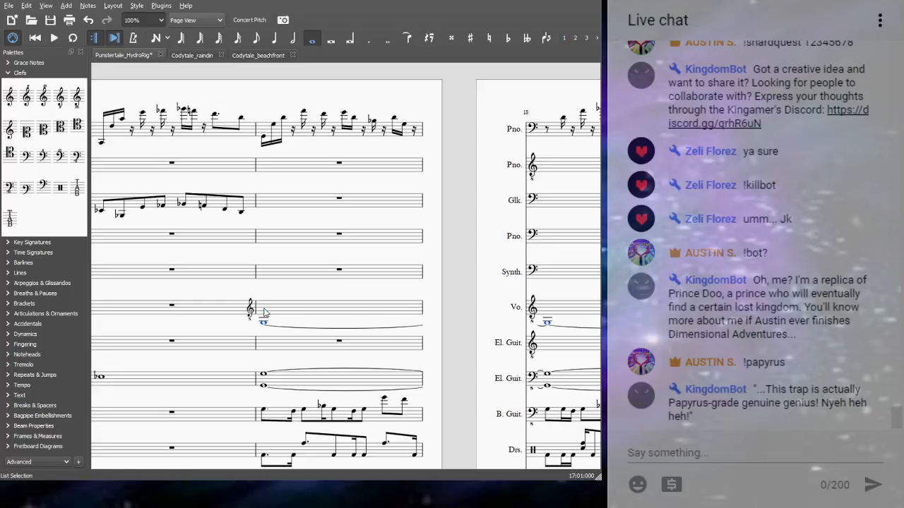
pyautogui.hotkey('ctrl', 'Up')
# Hide the palettes and play the score from the vocal G3 in measure 17.
pyautogui.press('F9')
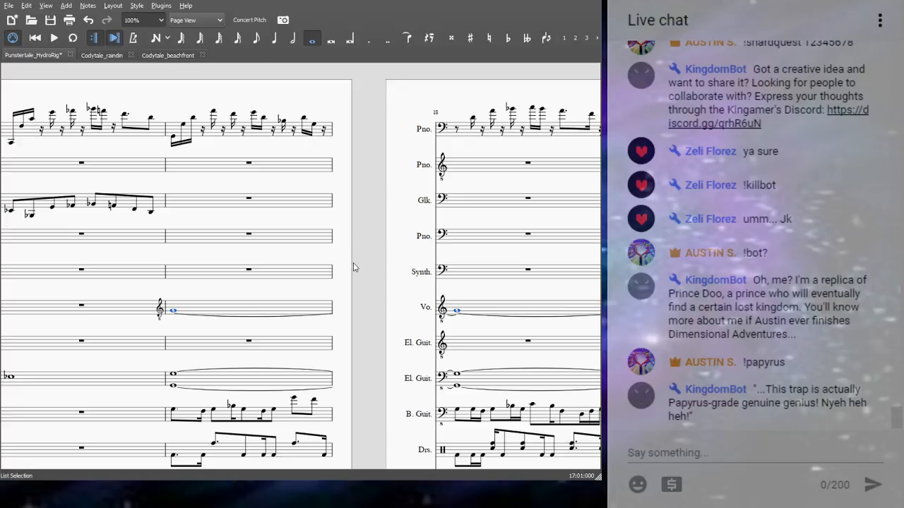
pyautogui.click(174, 313)
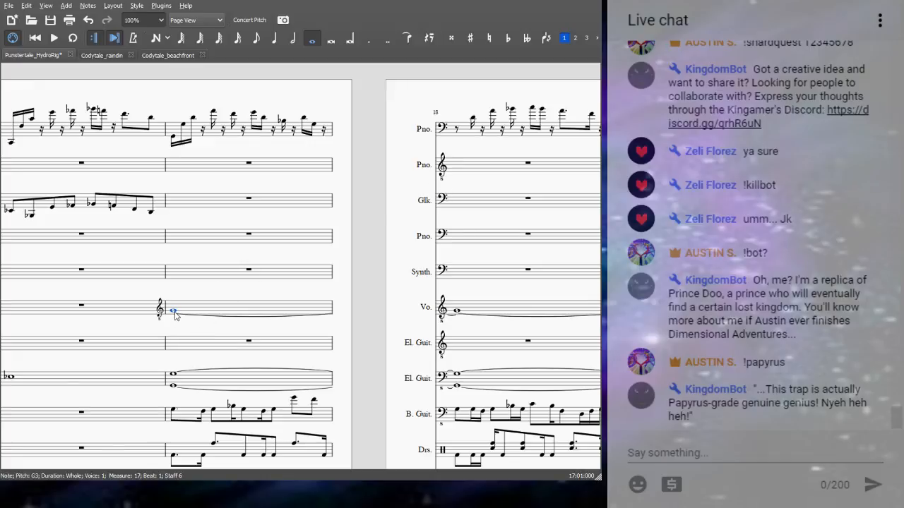
pyautogui.press('space')
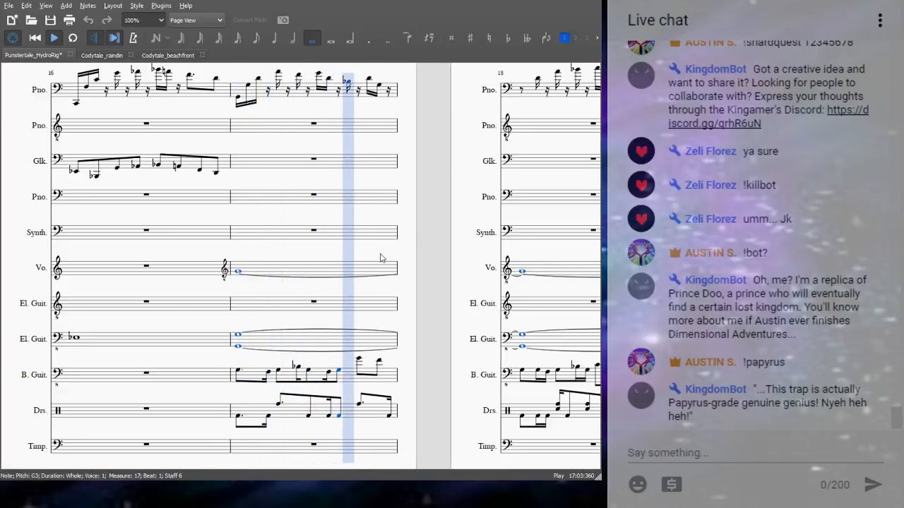
pyautogui.press('space')
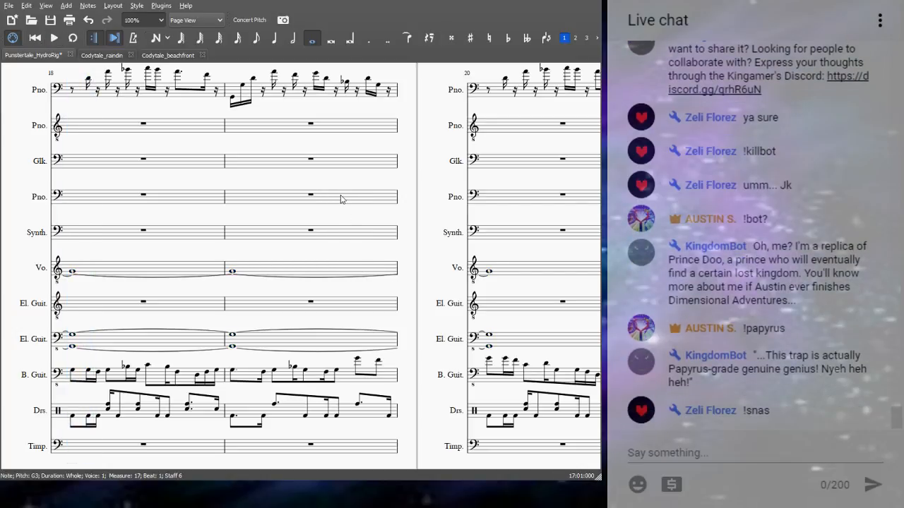
pyautogui.hscroll(-3, 99, 247)
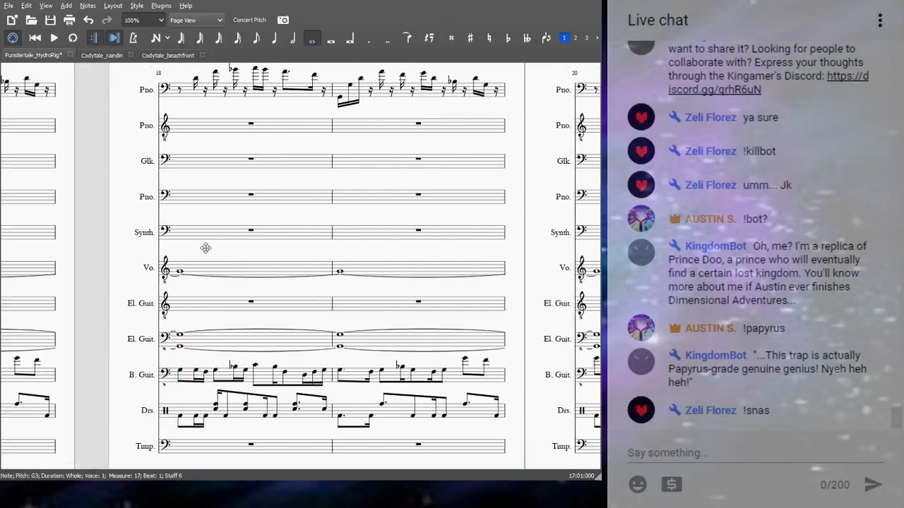
pyautogui.hscroll(-3, 174, 244)
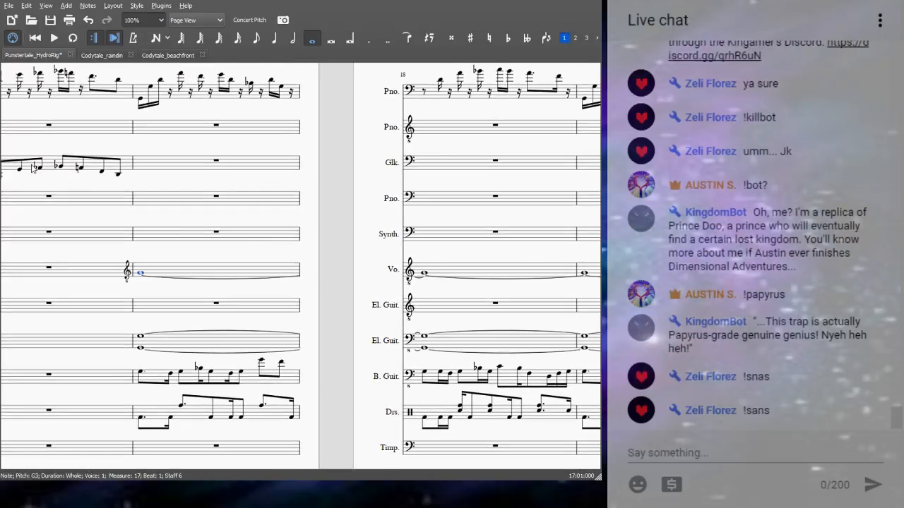
# Save the score and listen again from the vocal G3 in measure 17.
pyautogui.click(50, 22)
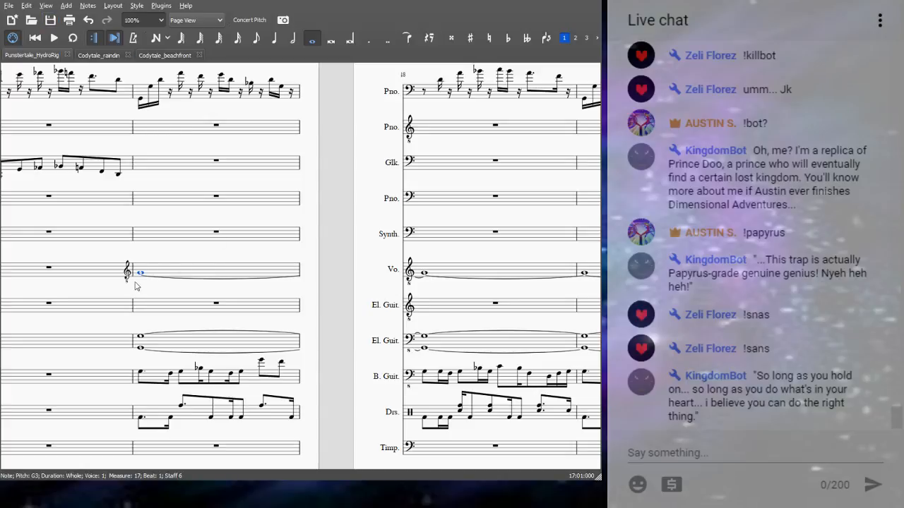
pyautogui.click(141, 337)
pyautogui.click(142, 273)
pyautogui.press('space')
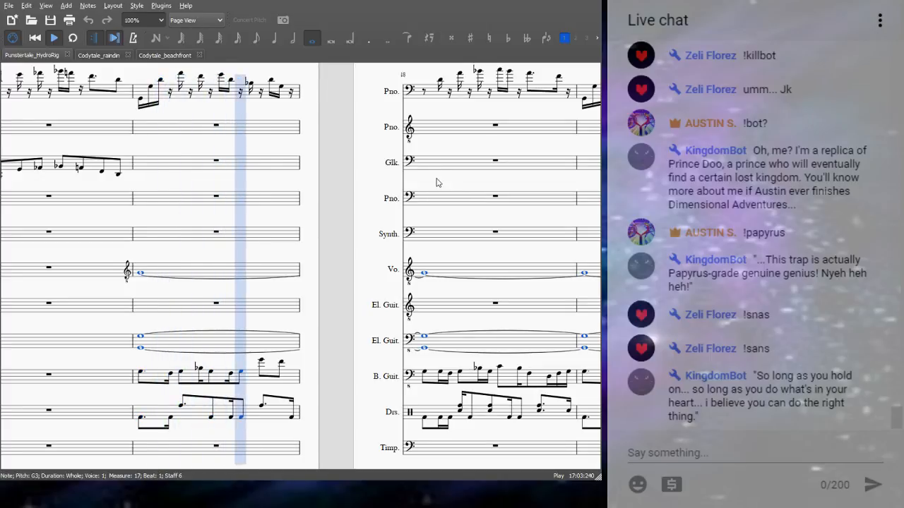
pyautogui.press('space')
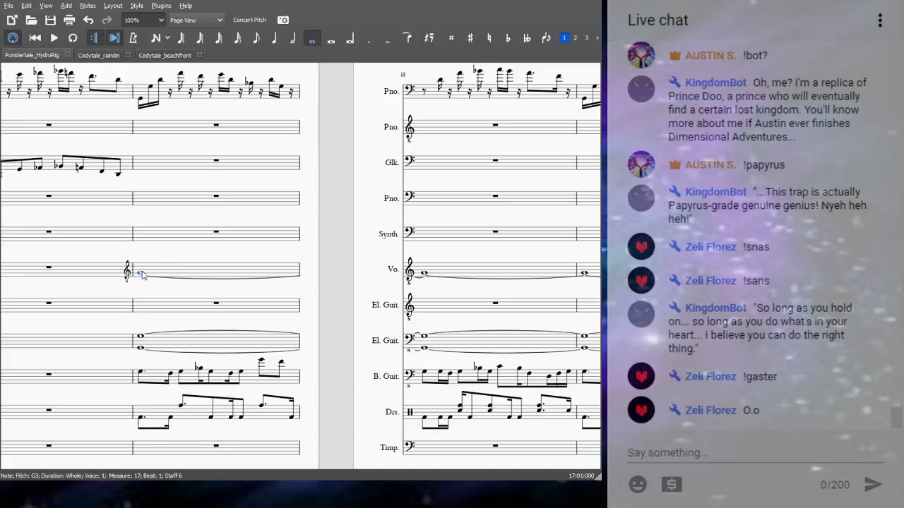
# Play the score from measure 17 through measure 21 and stop the playback.
pyautogui.press('space')
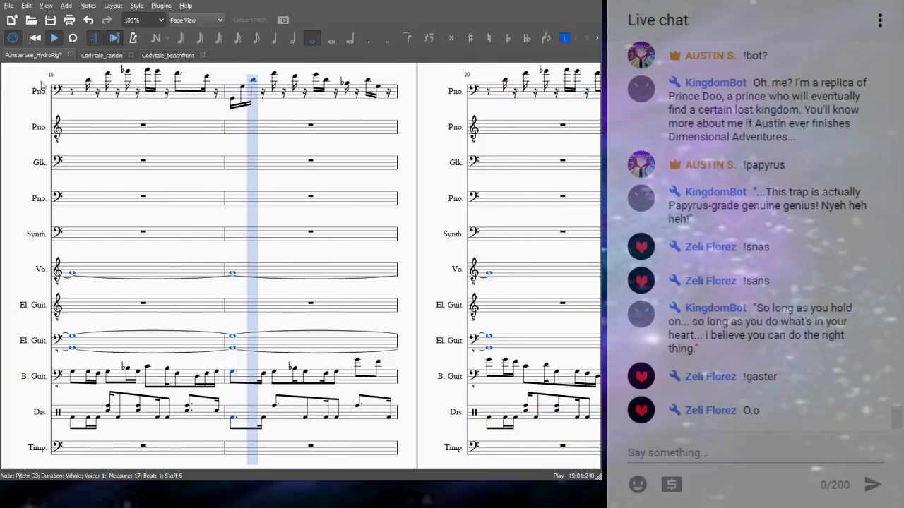
pyautogui.press('space')
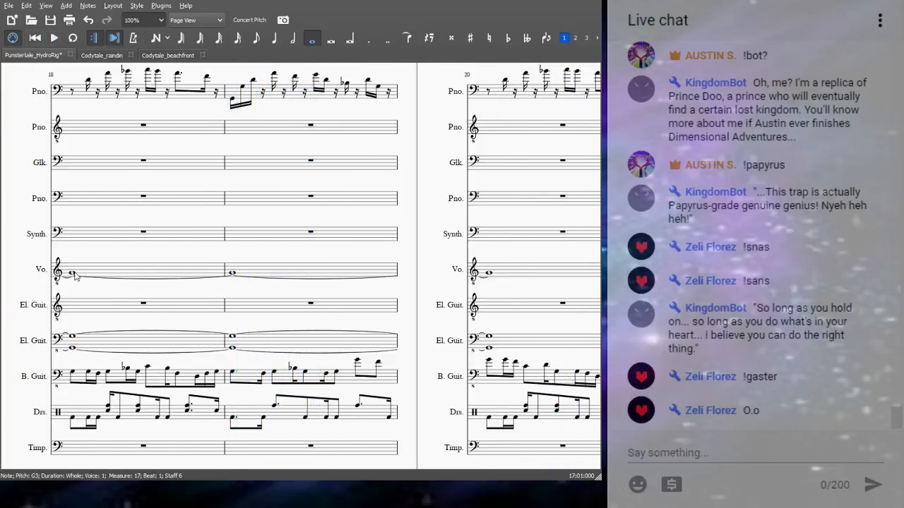
pyautogui.press('space')
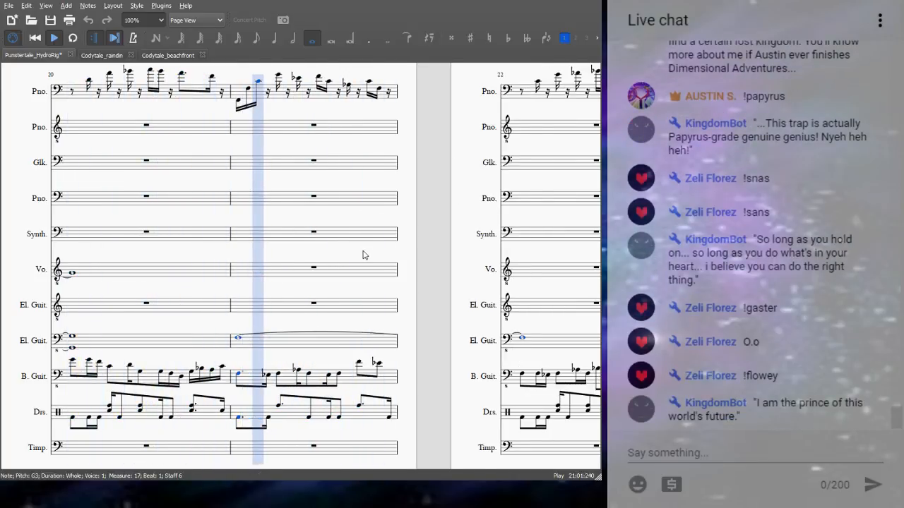
pyautogui.click(71, 274)
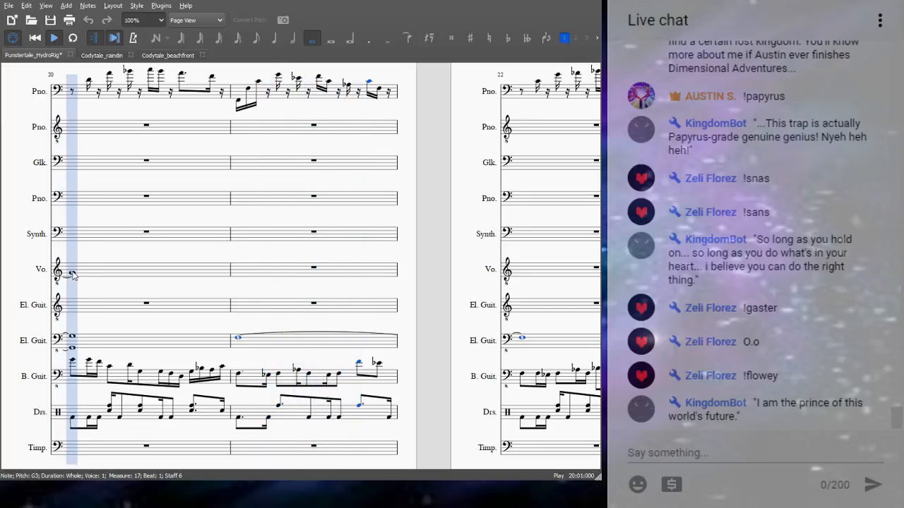
pyautogui.click(54, 38)
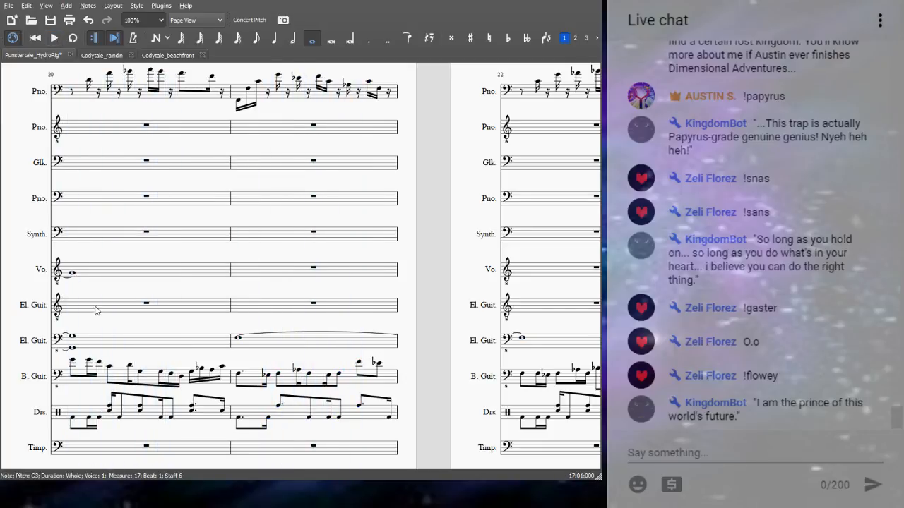
# Go back along the vocal staff to the G3 in measure 17 and play from there into measure 23.
pyautogui.click(71, 276)
pyautogui.press('Left')
pyautogui.press('Left')
pyautogui.press('Left')
pyautogui.press('Left')
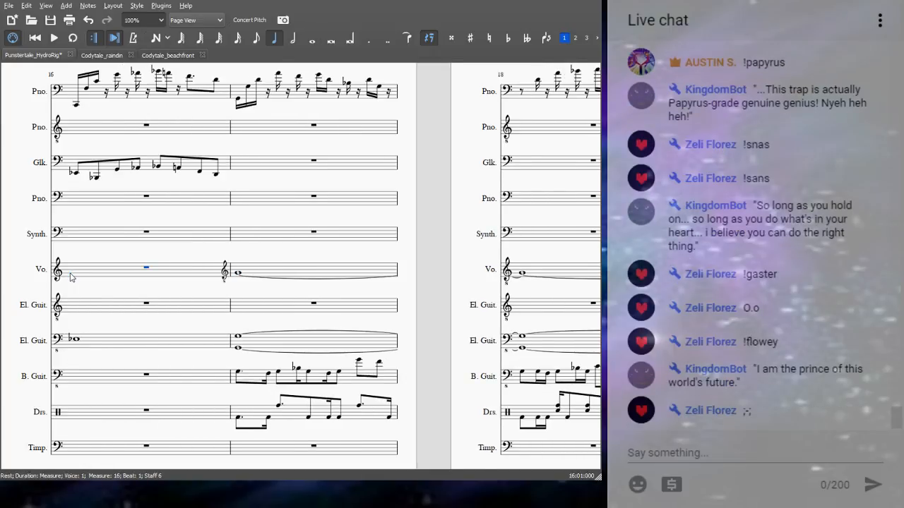
pyautogui.press('Right')
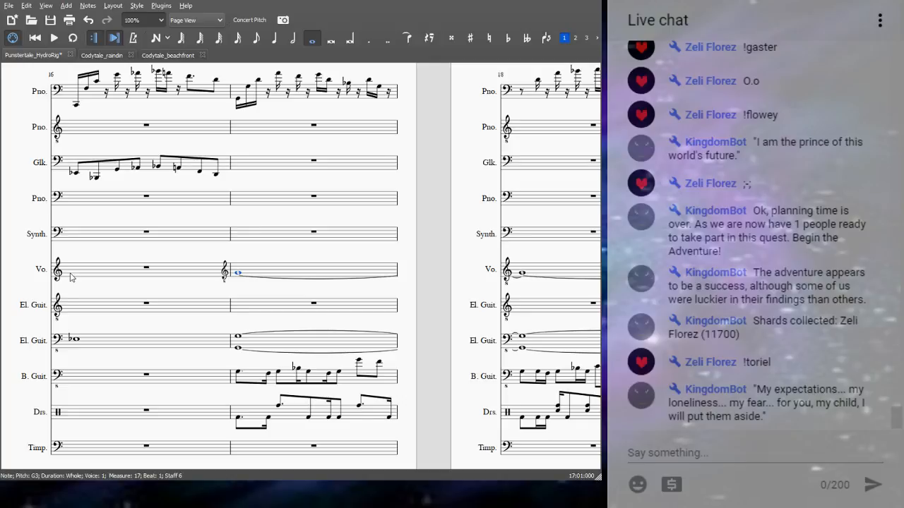
pyautogui.click(54, 38)
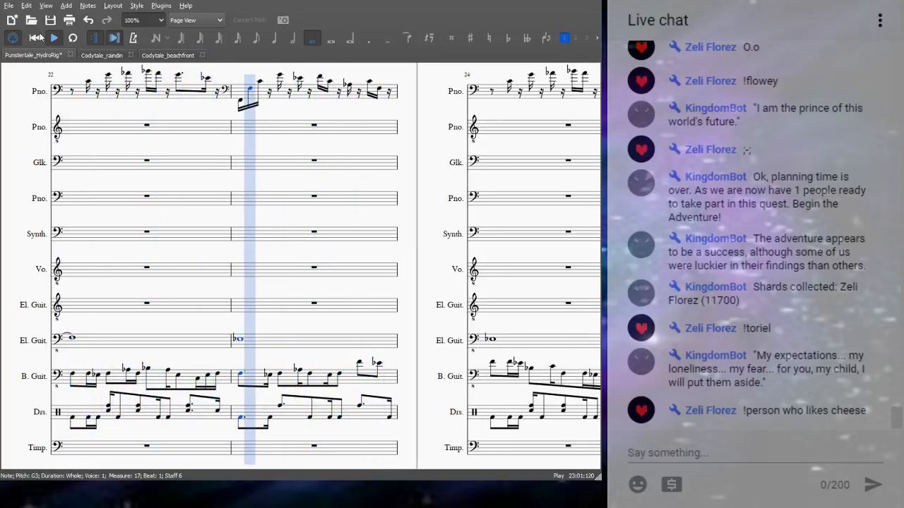
pyautogui.click(54, 37)
# Play the score from measure 16 of the synth staff and stop in measure 20.
pyautogui.click(76, 233)
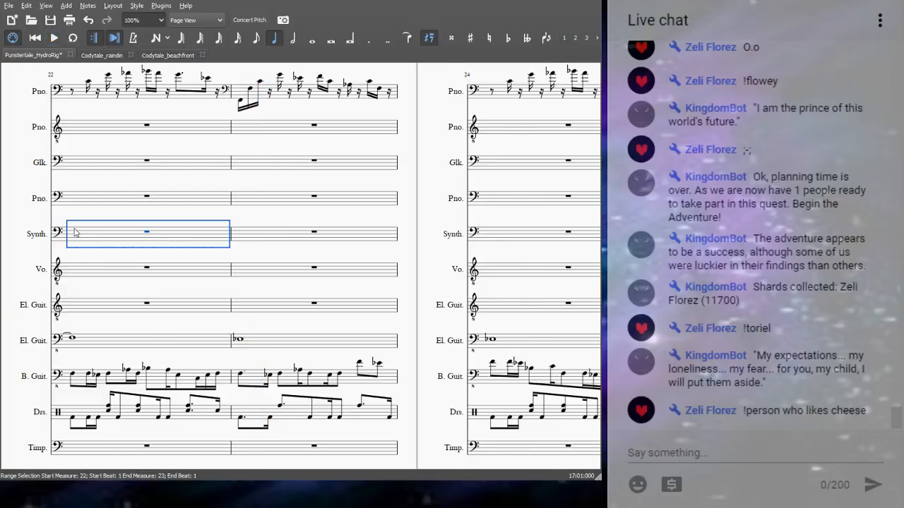
pyautogui.press('space')
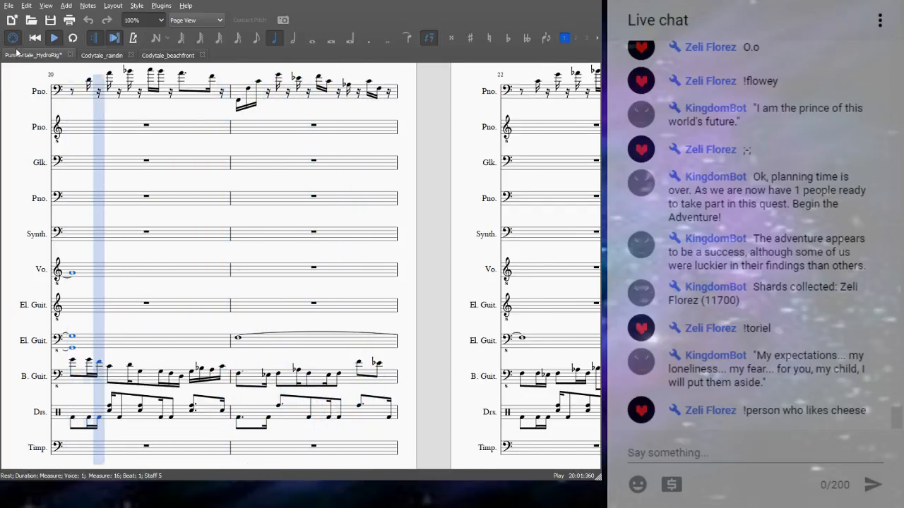
pyautogui.click(54, 37)
# Select the tied vocal notes in measures 18 through 20.
pyautogui.click(120, 304)
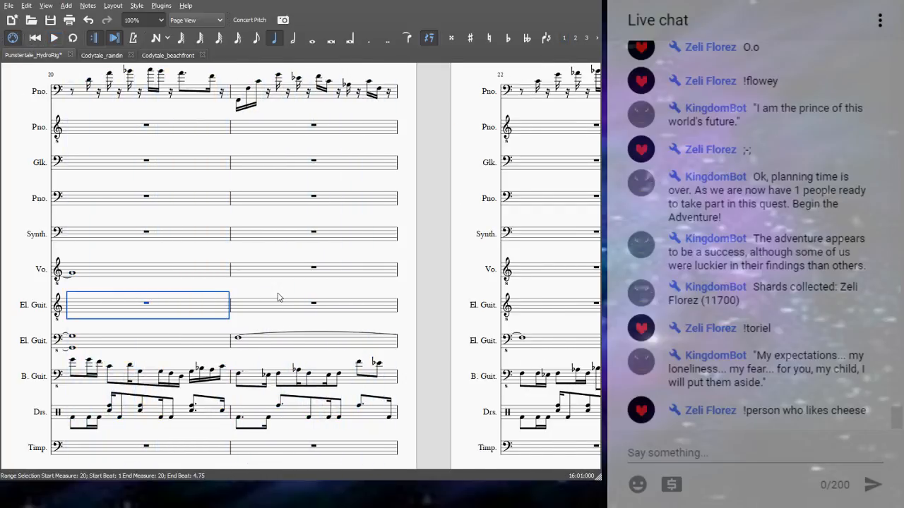
pyautogui.click(152, 287)
pyautogui.click(145, 277)
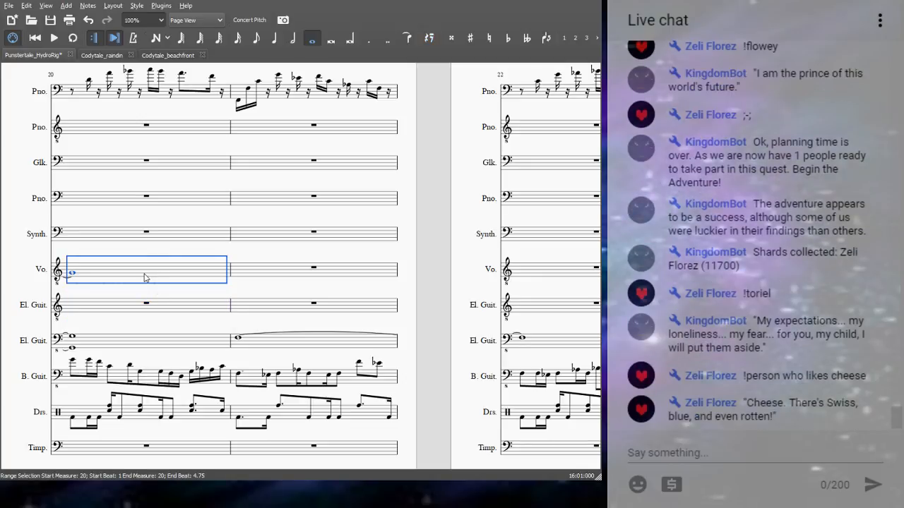
pyautogui.hotkey('shift', 'Left')
pyautogui.hotkey('shift', 'Left')
pyautogui.hotkey('shift', 'Left')
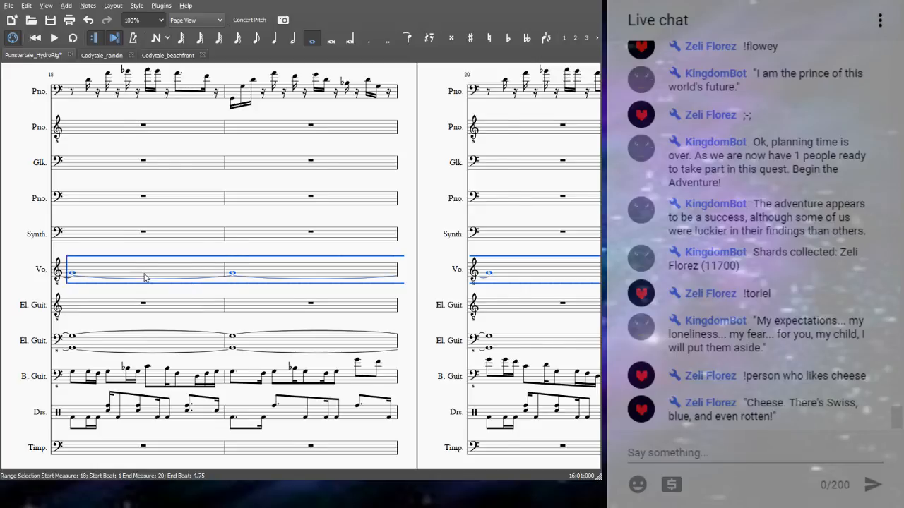